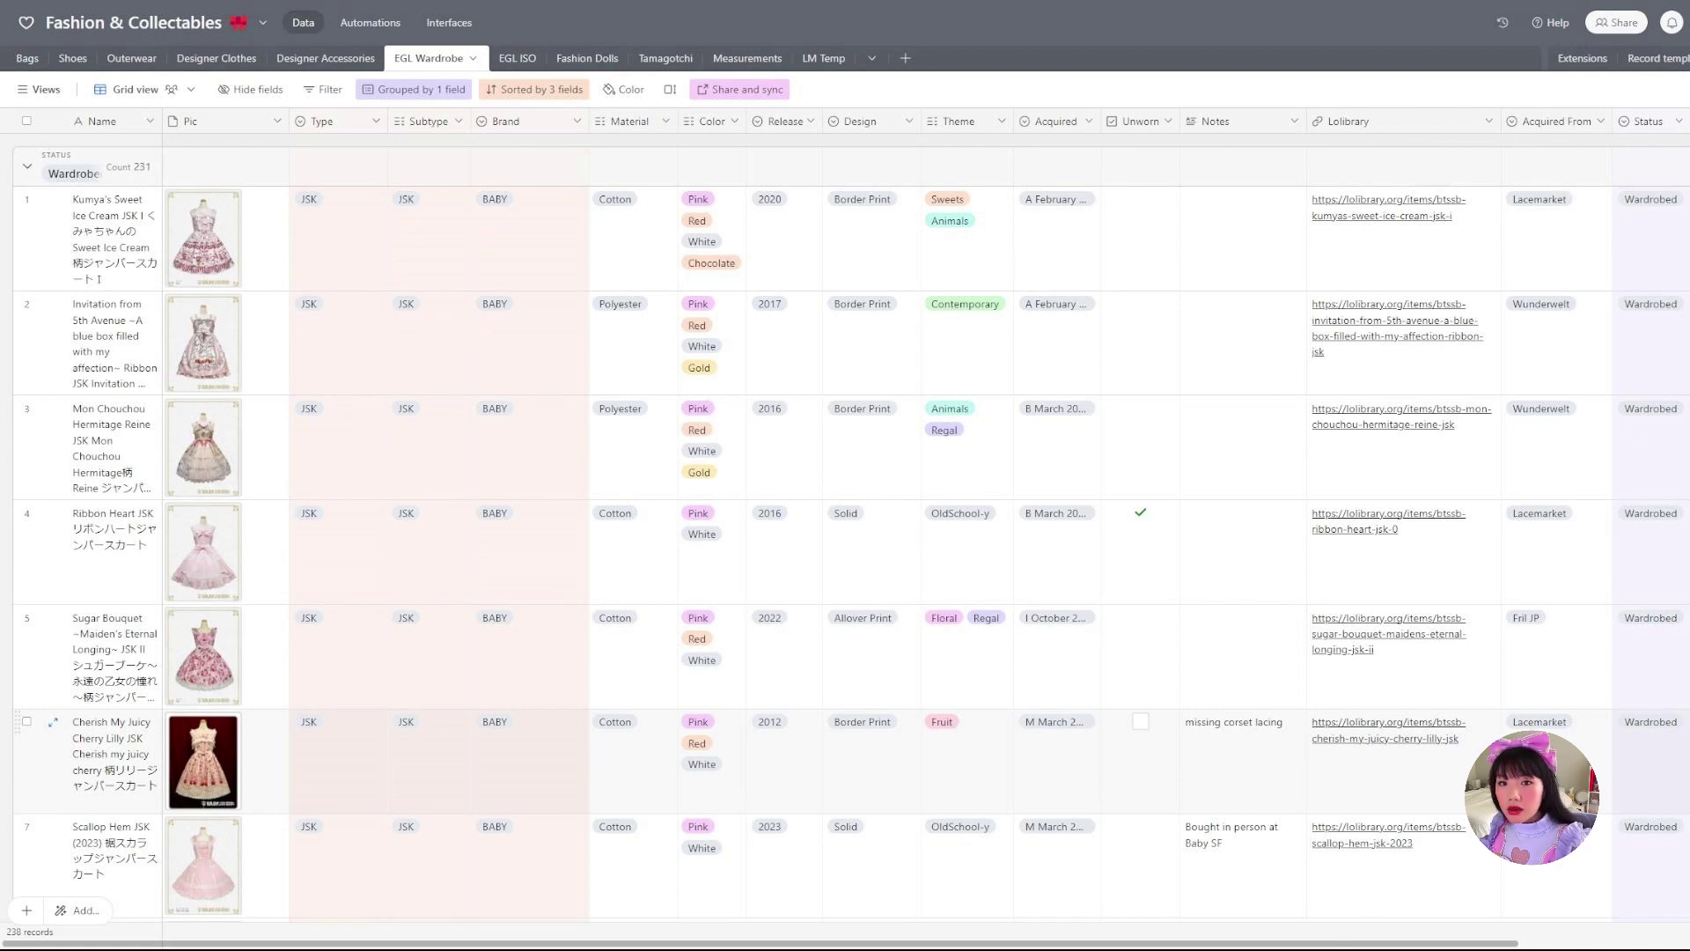
Look through the EGL Wardrobe grid: check the on-the-way group, then browse the wardrobed records from dresses down to publications and back.
left_click(28, 167)
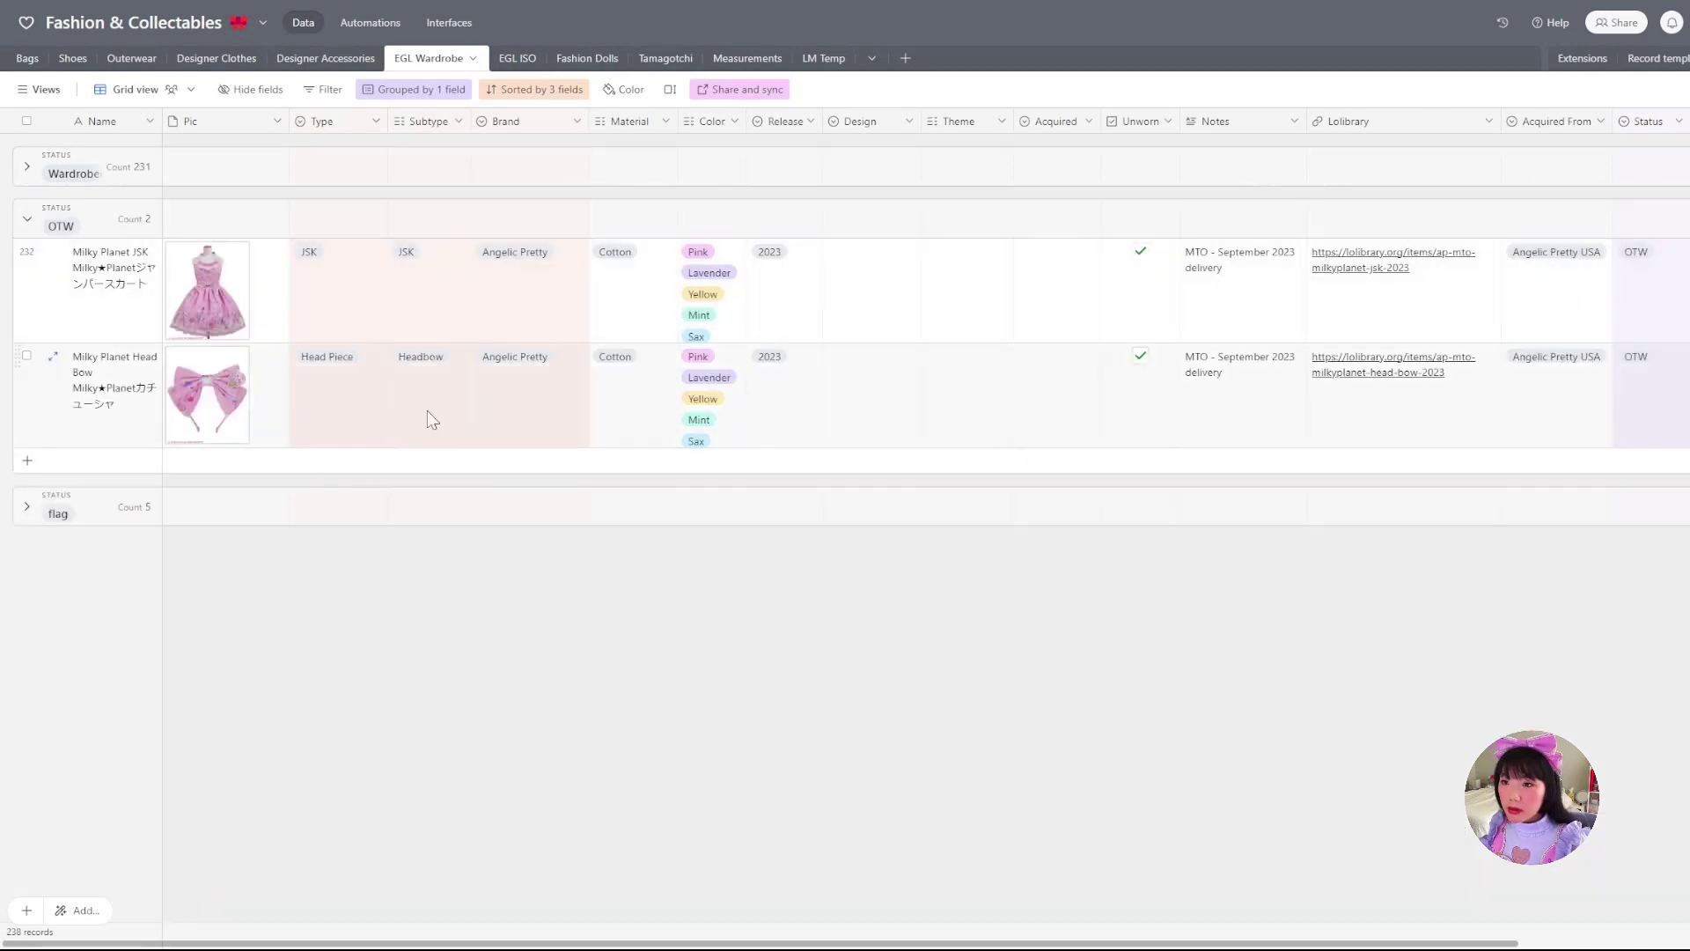
key("ctrl+z")
scroll(423, 290, "down", 10)
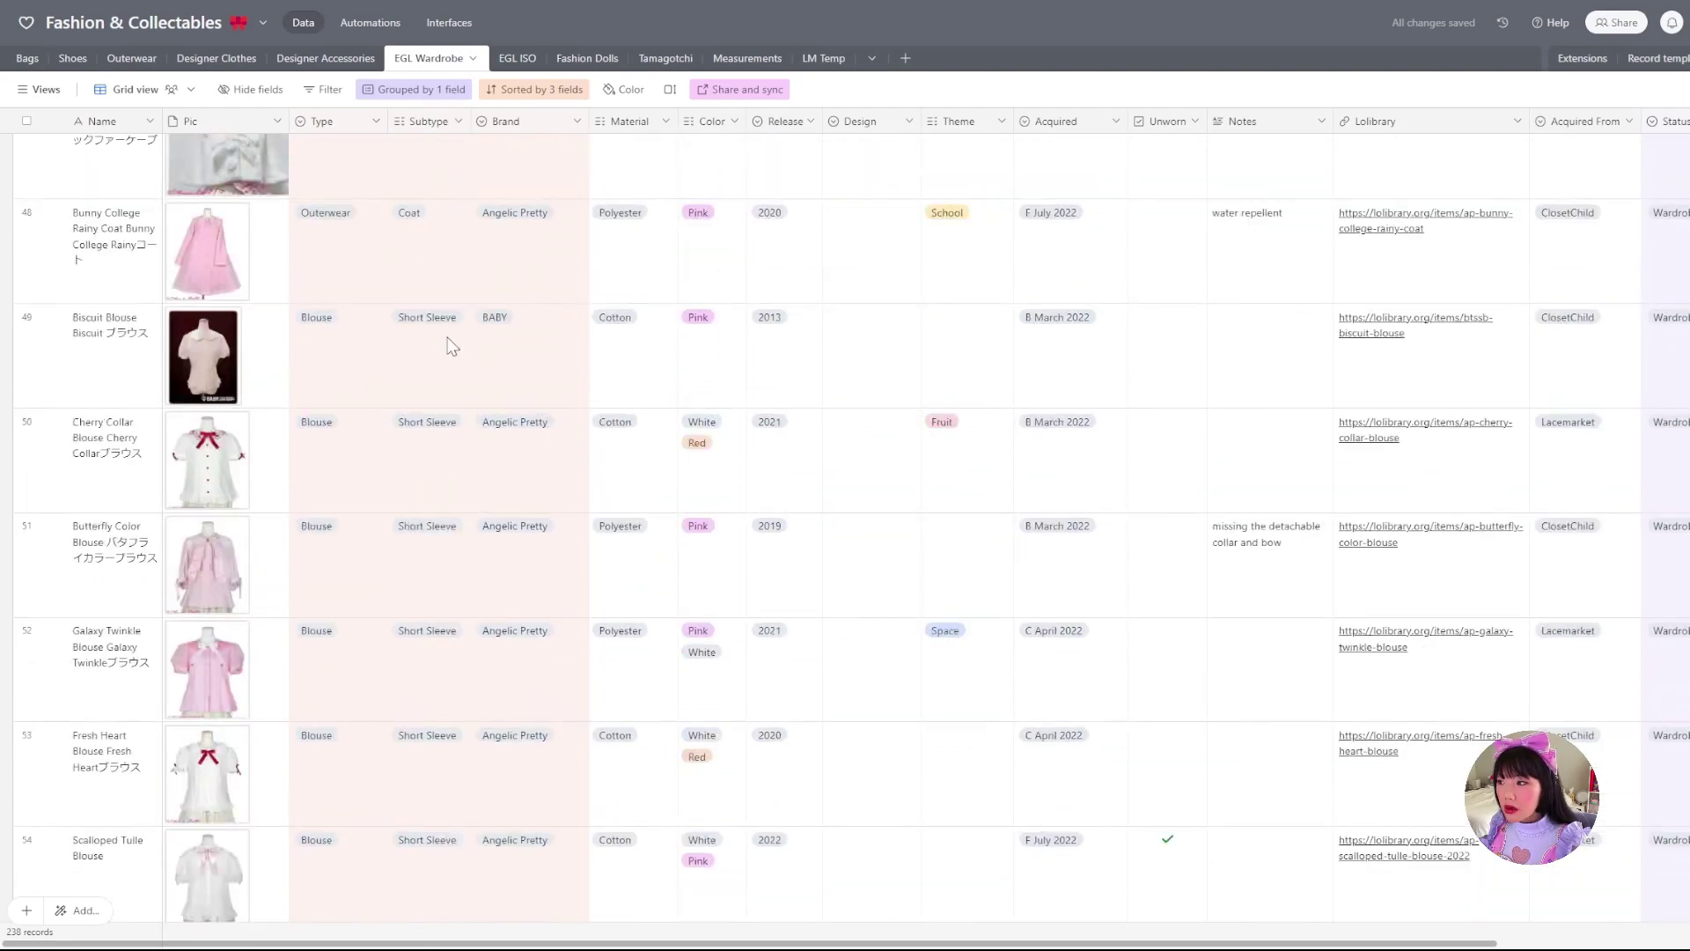
scroll(452, 345, "down", 20)
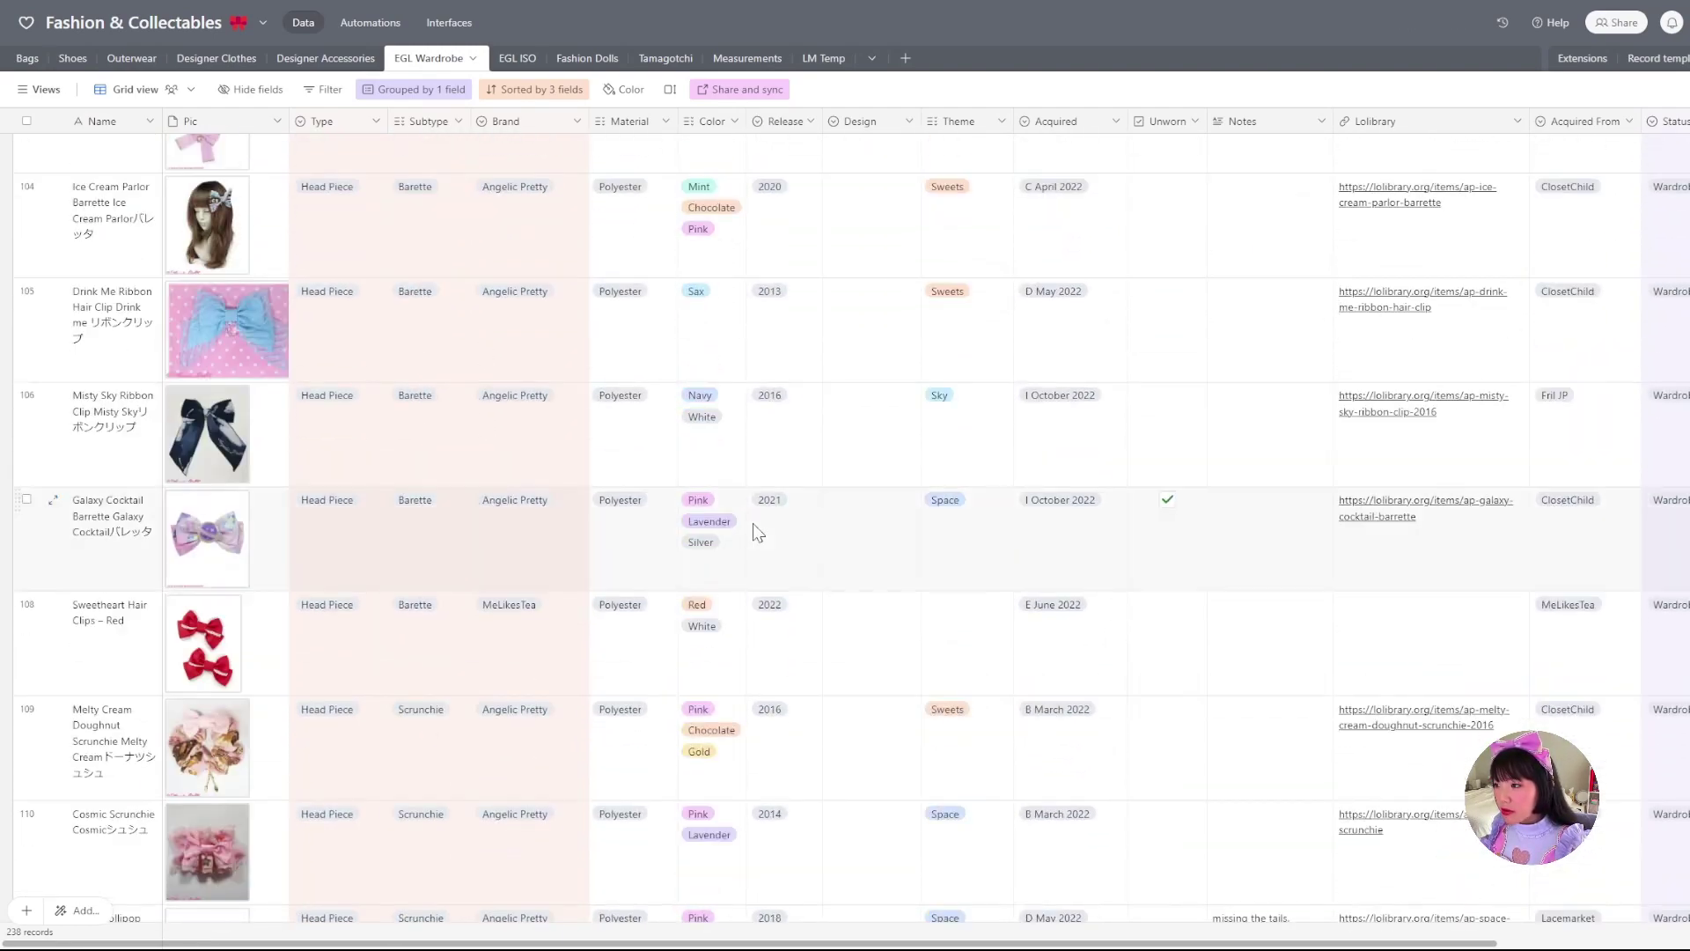
scroll(453, 389, "down", 12)
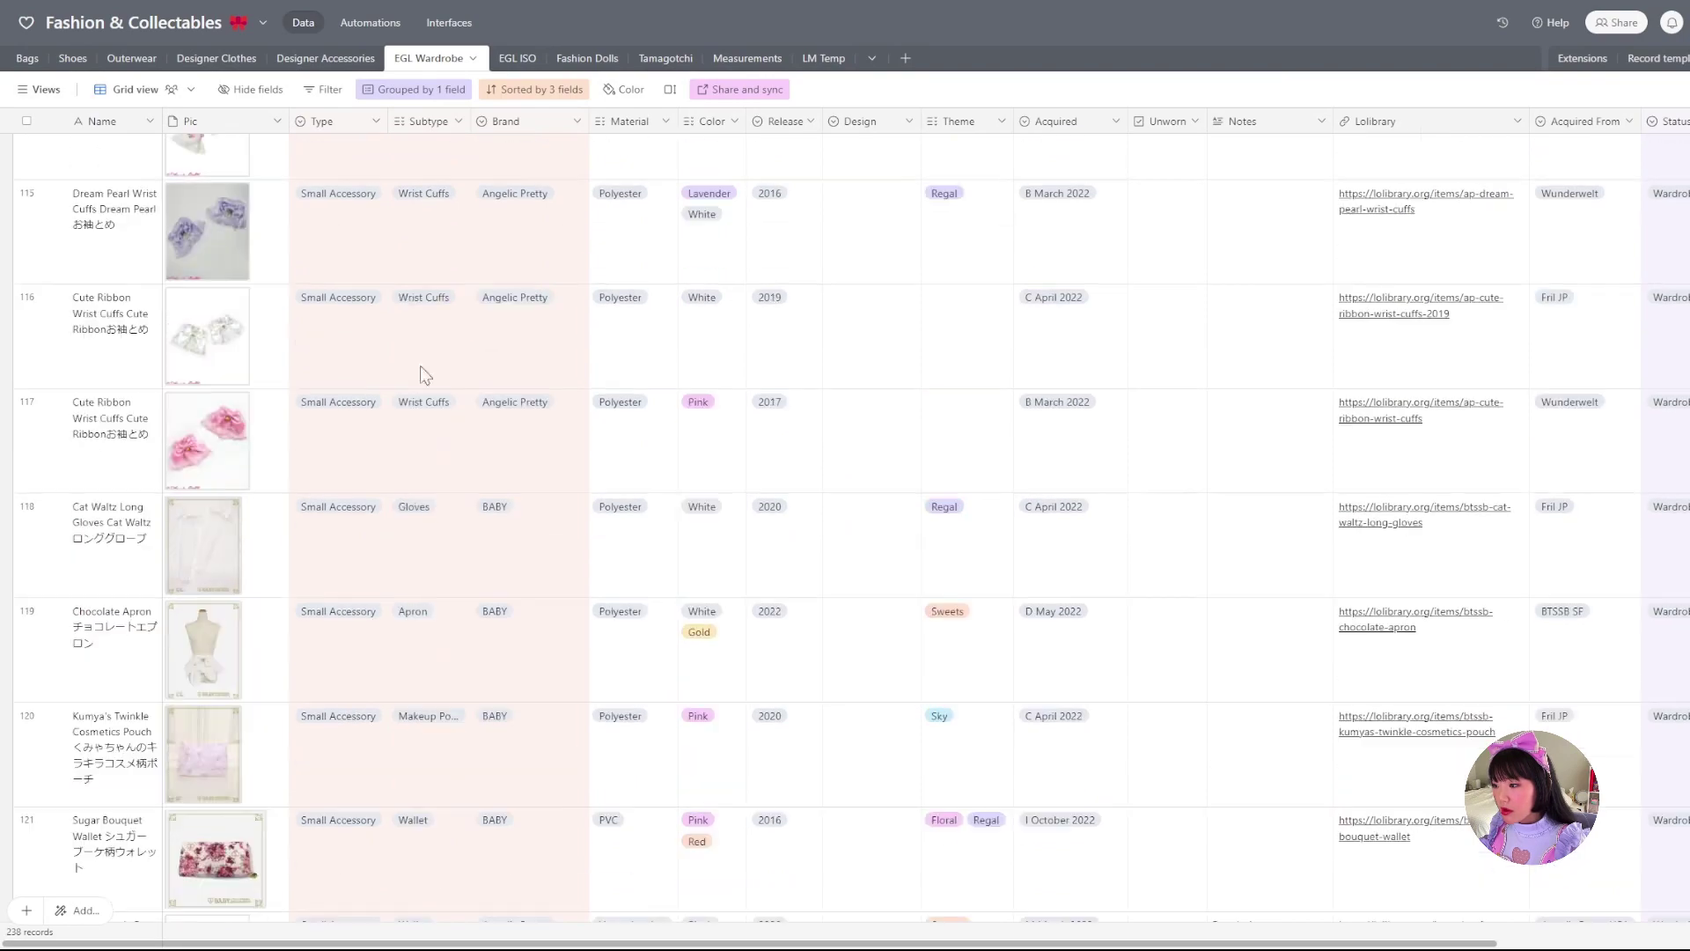
scroll(410, 421, "down", 15)
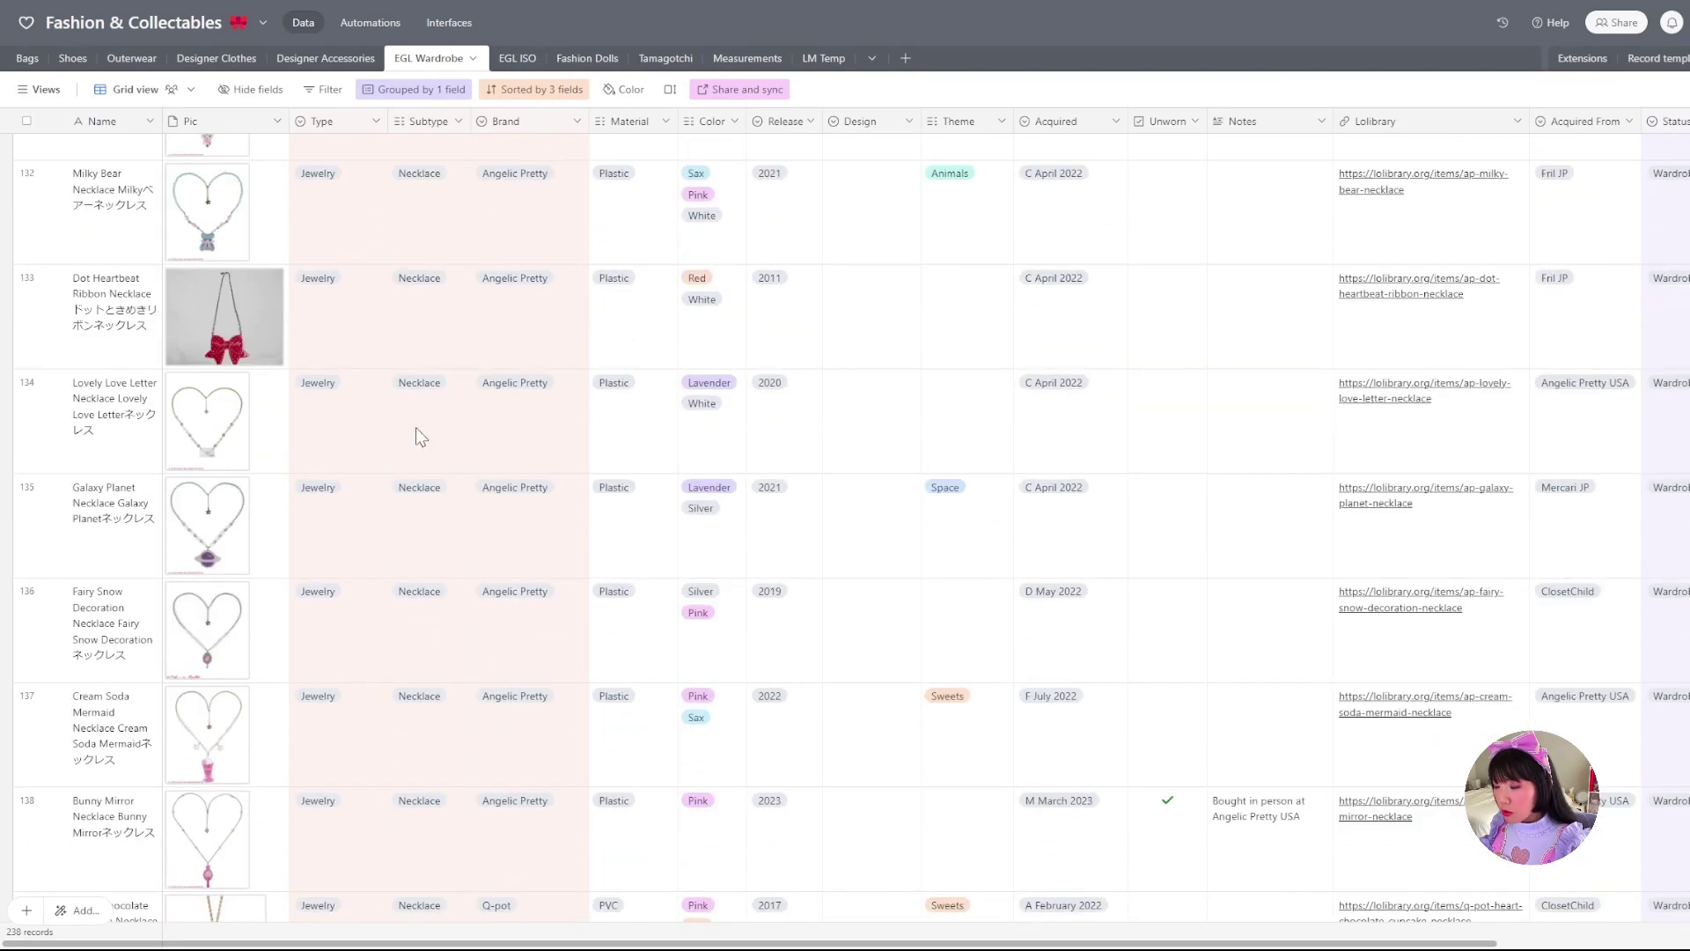
scroll(415, 427, "down", 18)
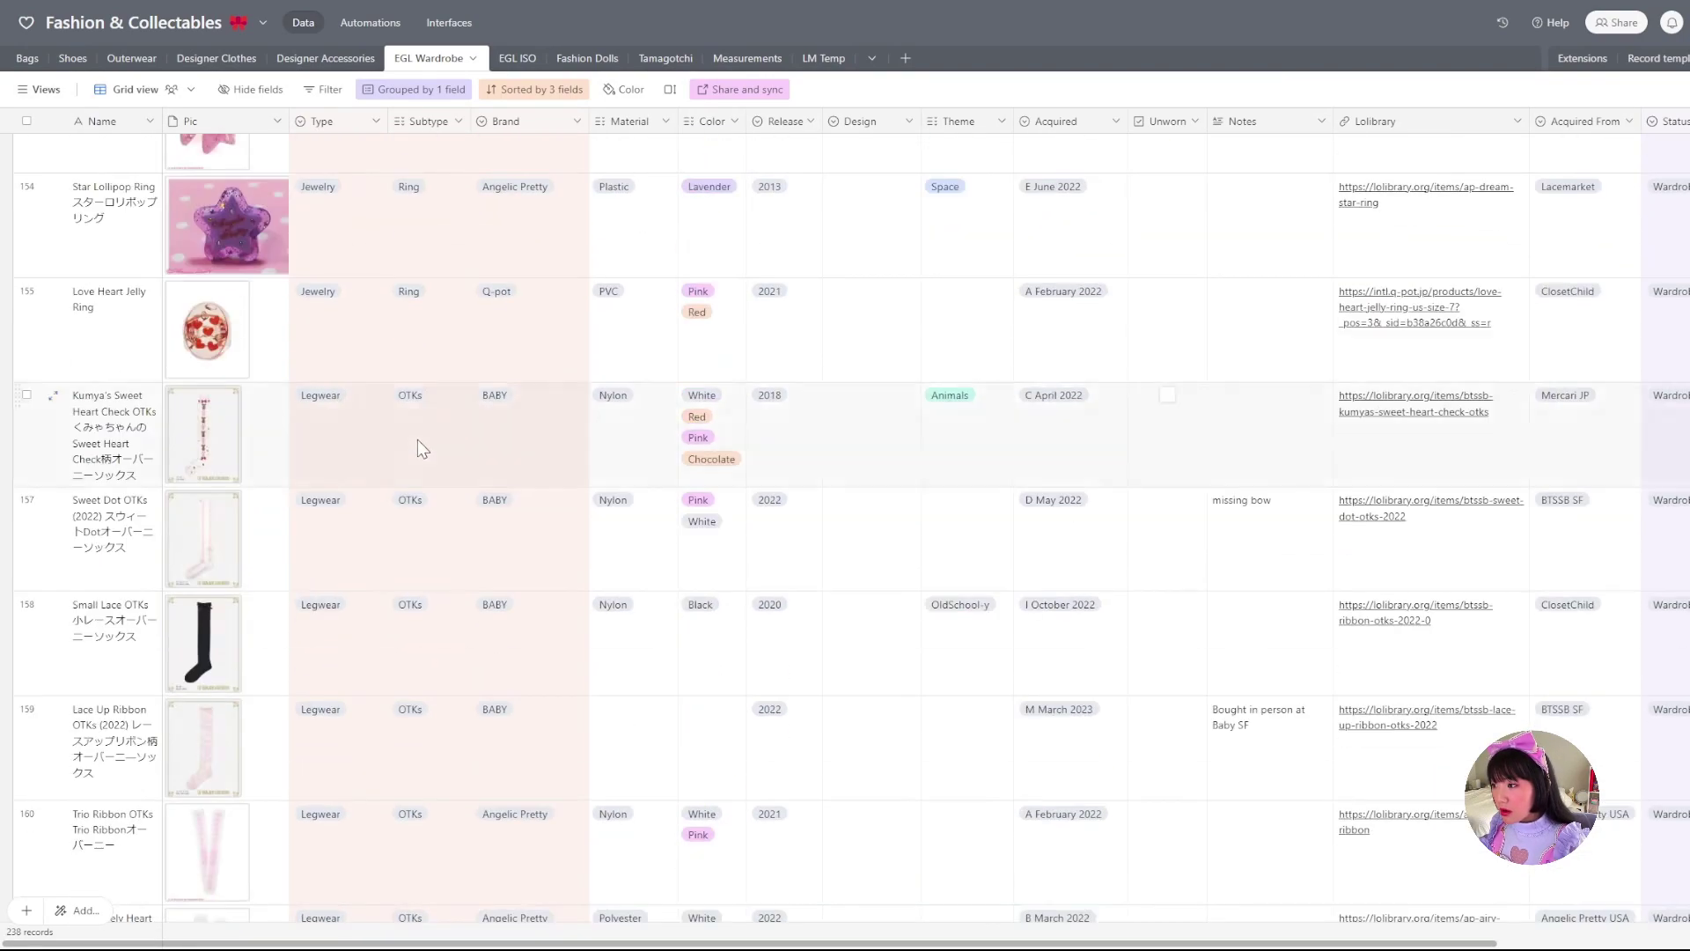
scroll(418, 440, "down", 20)
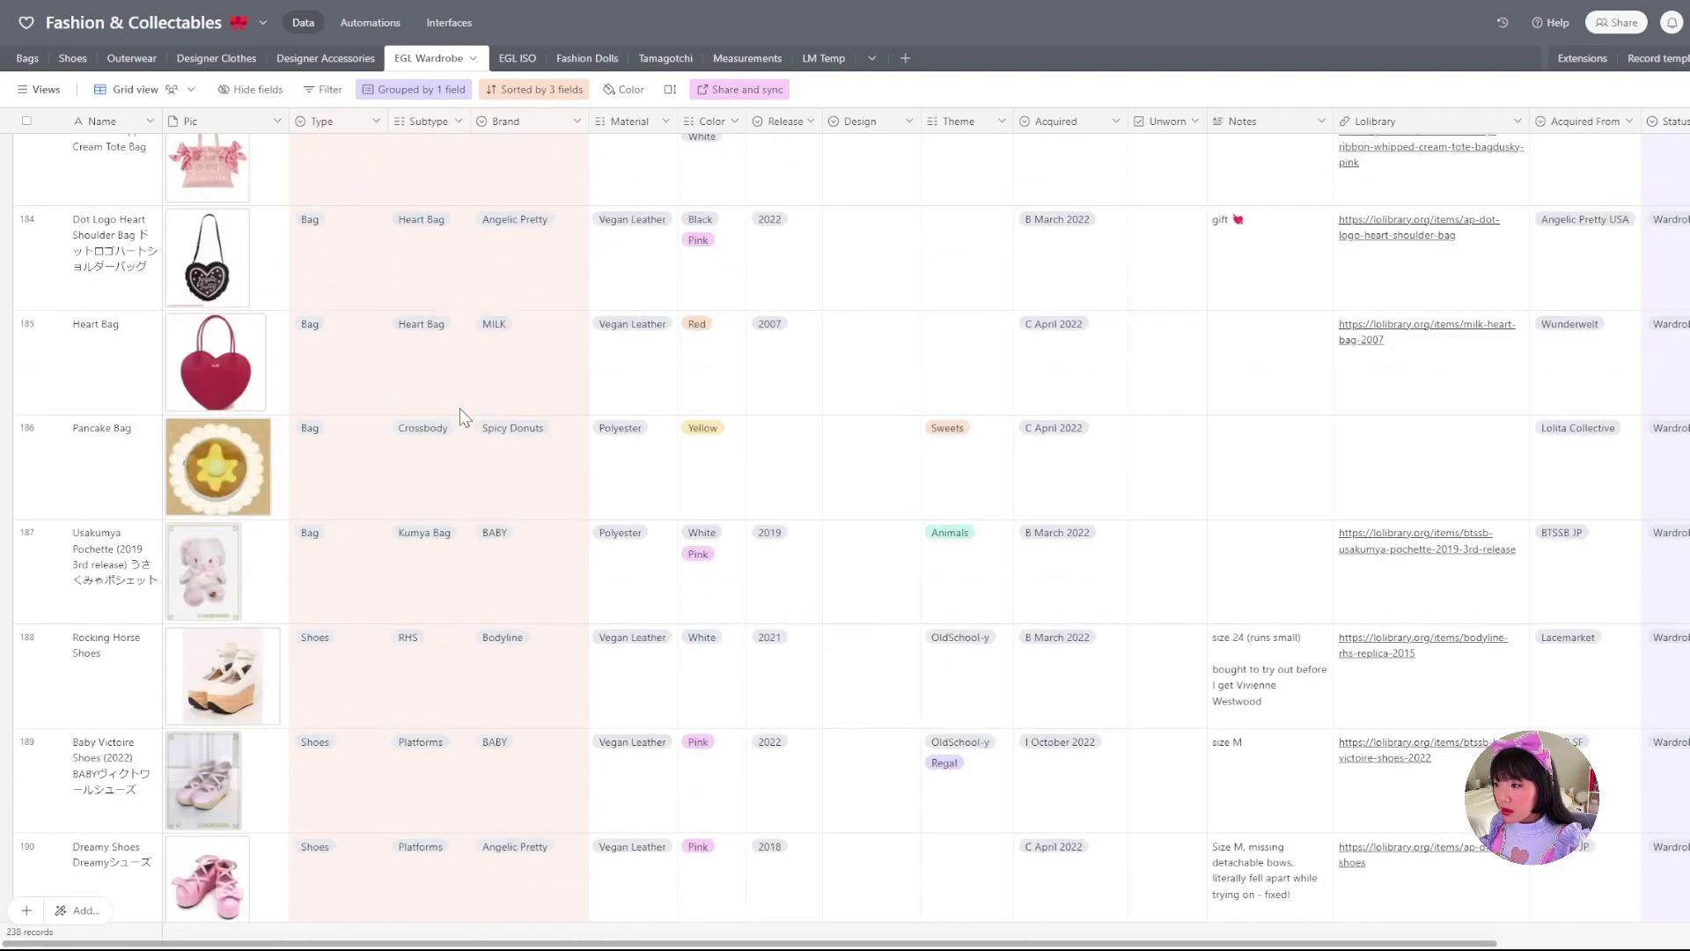
scroll(458, 414, "down", 19)
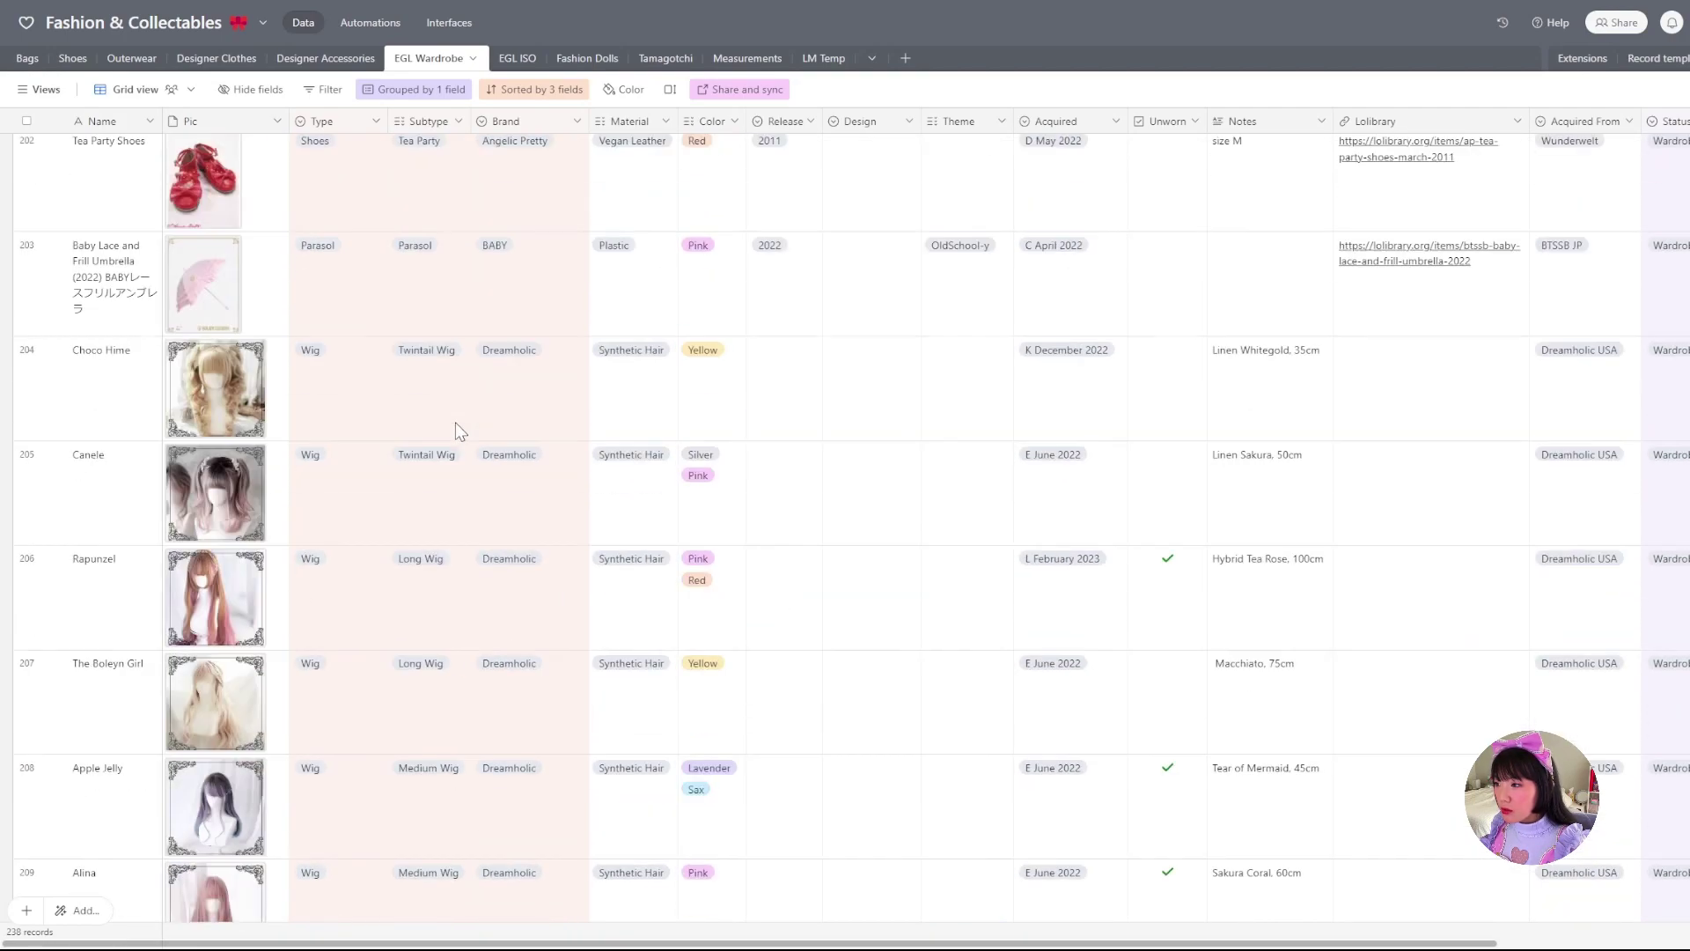
scroll(458, 432, "down", 2)
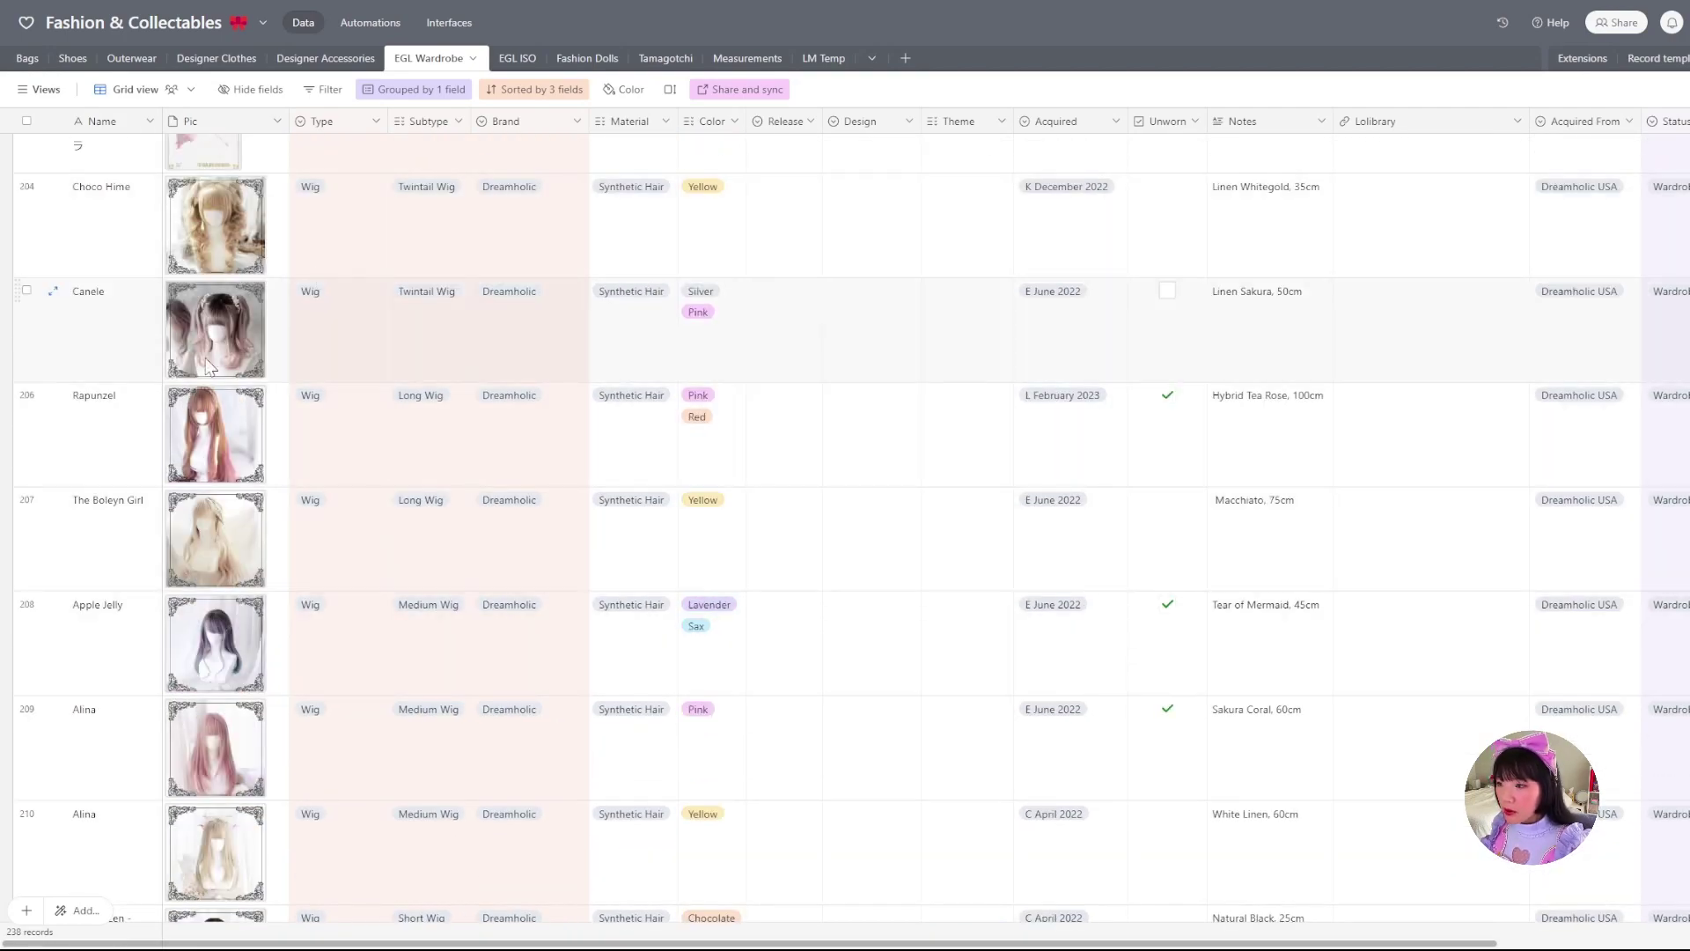
scroll(583, 456, "down", 9)
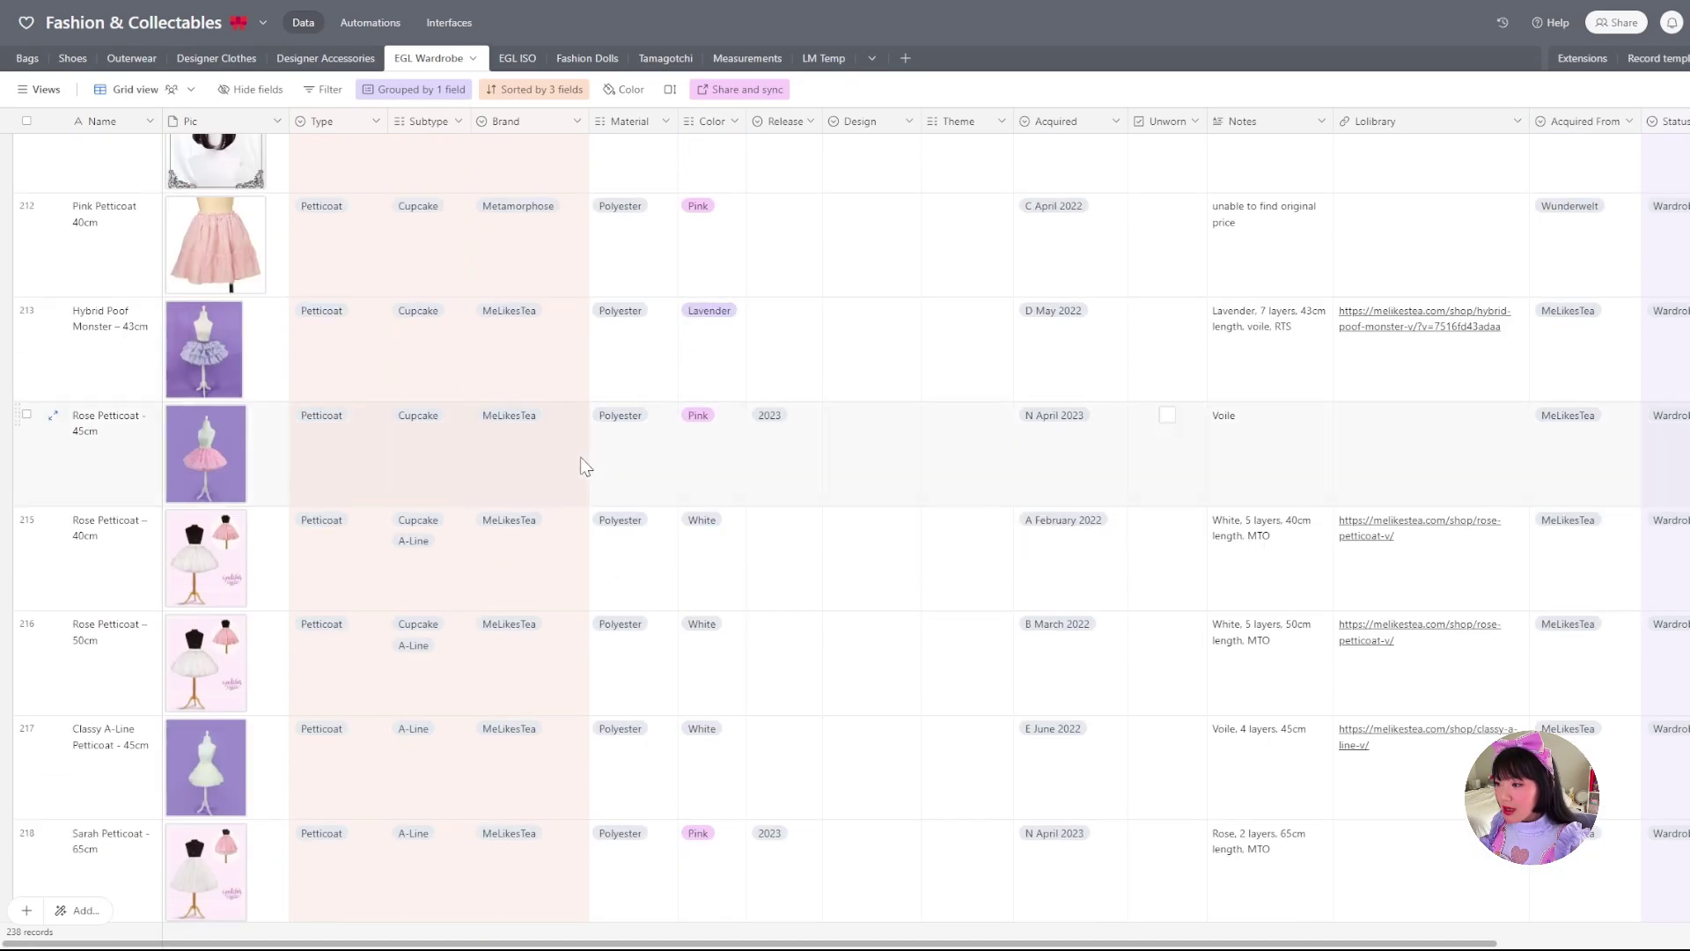
scroll(389, 593, "down", 9)
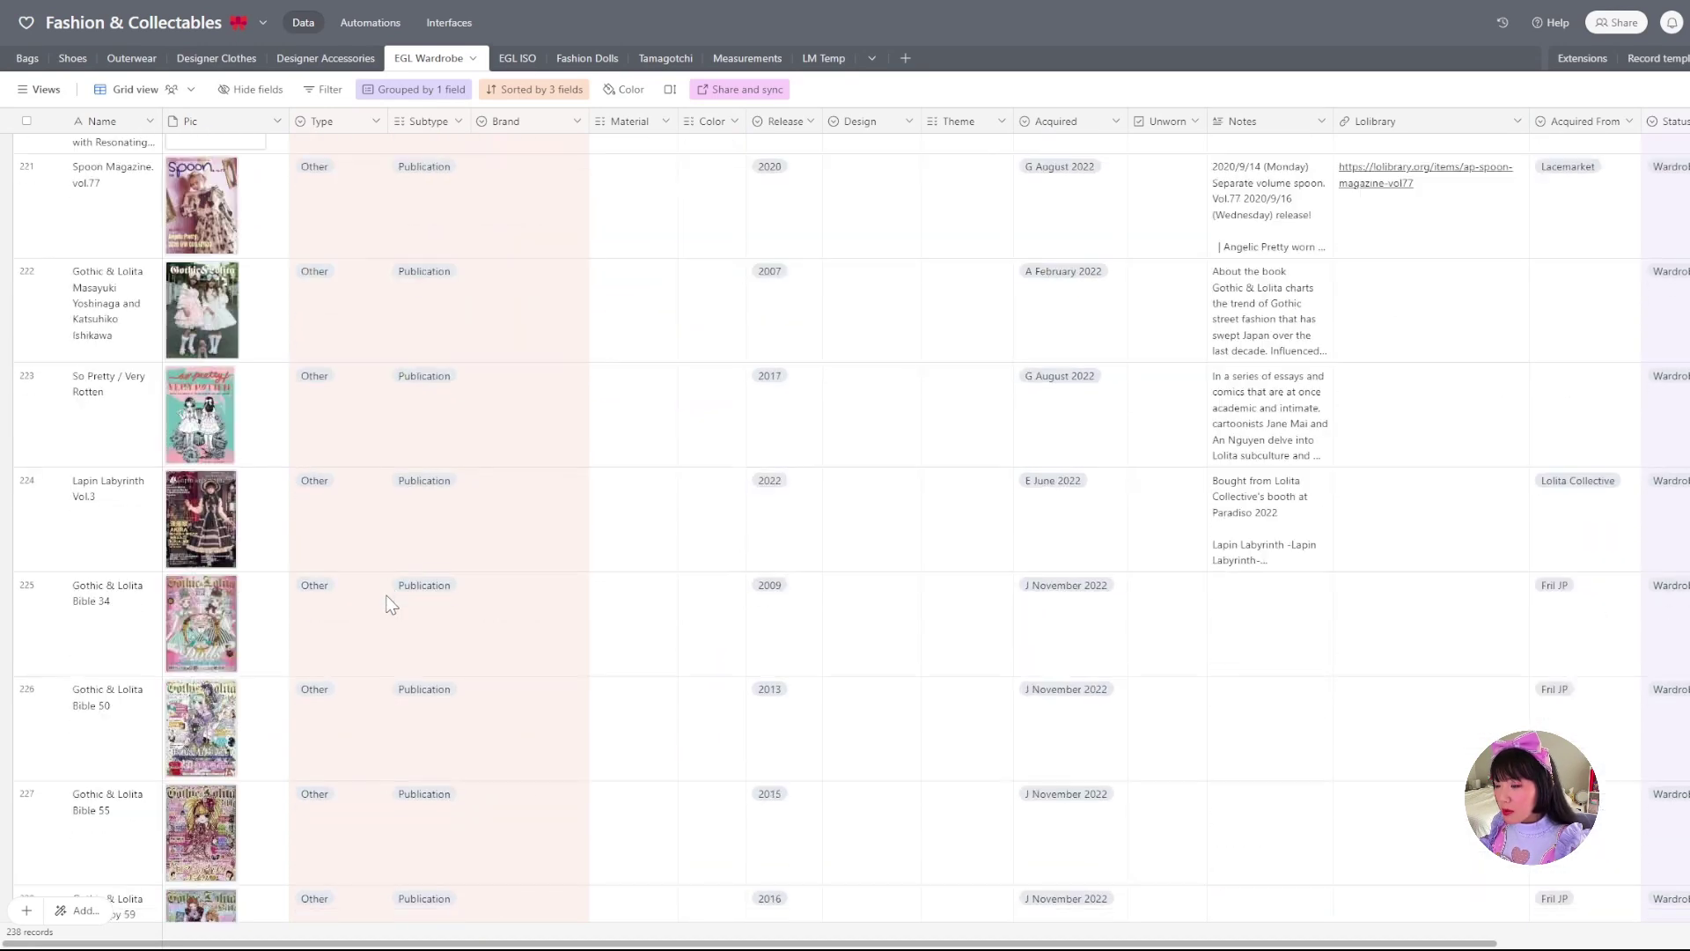
scroll(537, 536, "down", 5)
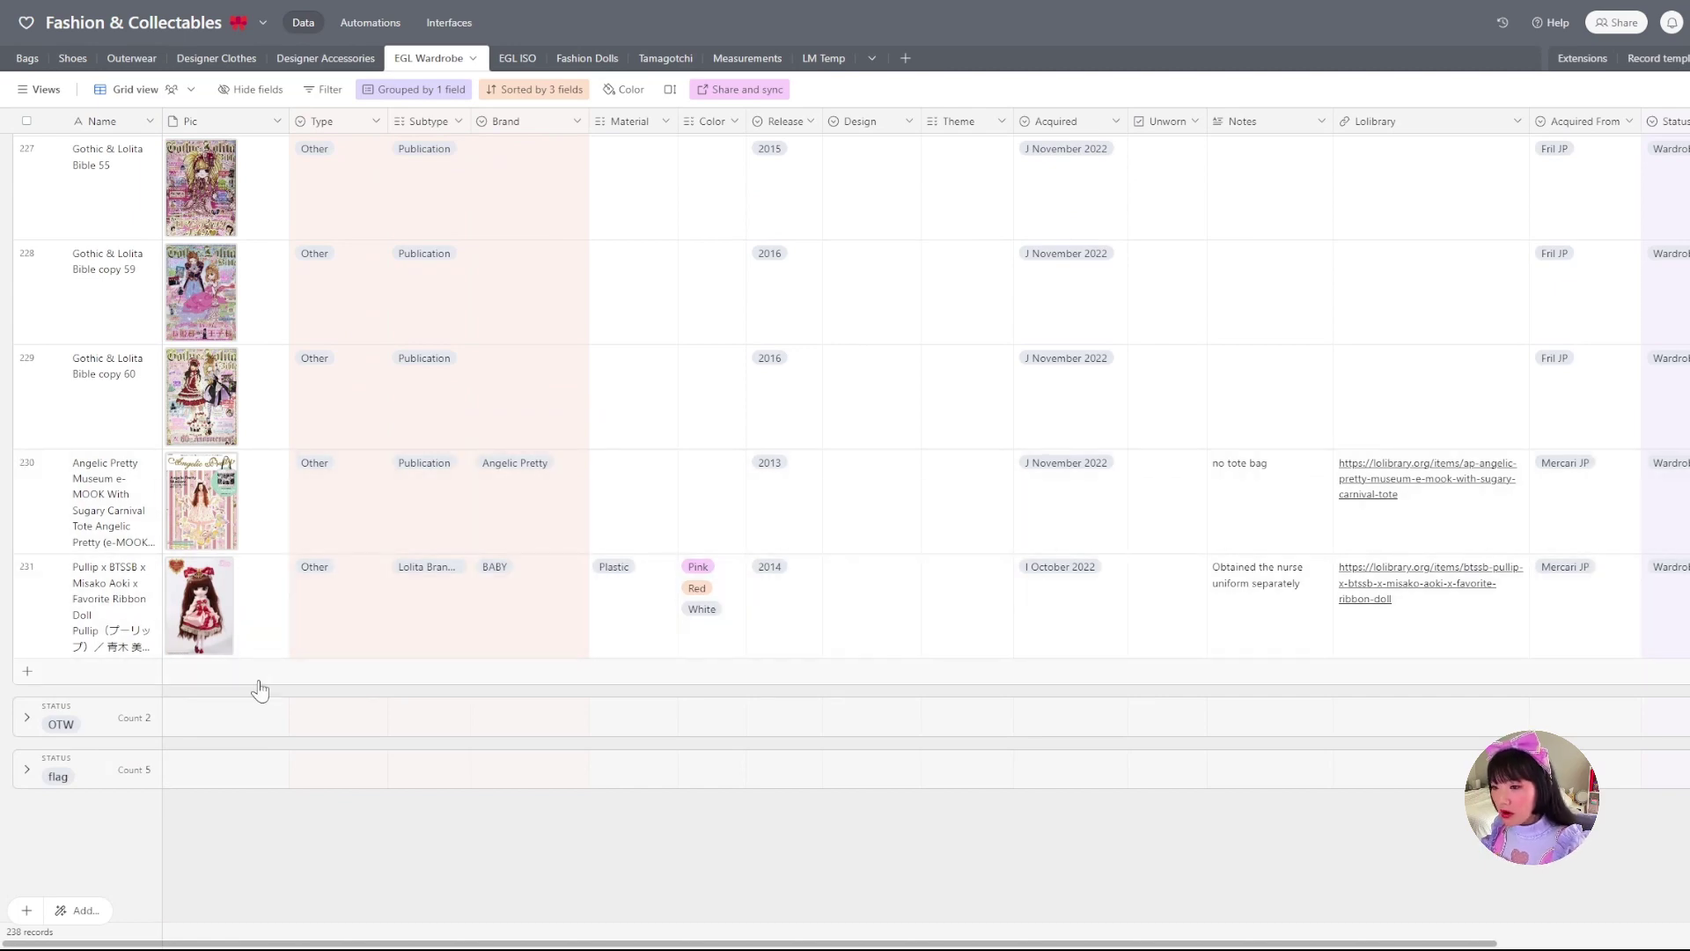
scroll(817, 606, "up", 20)
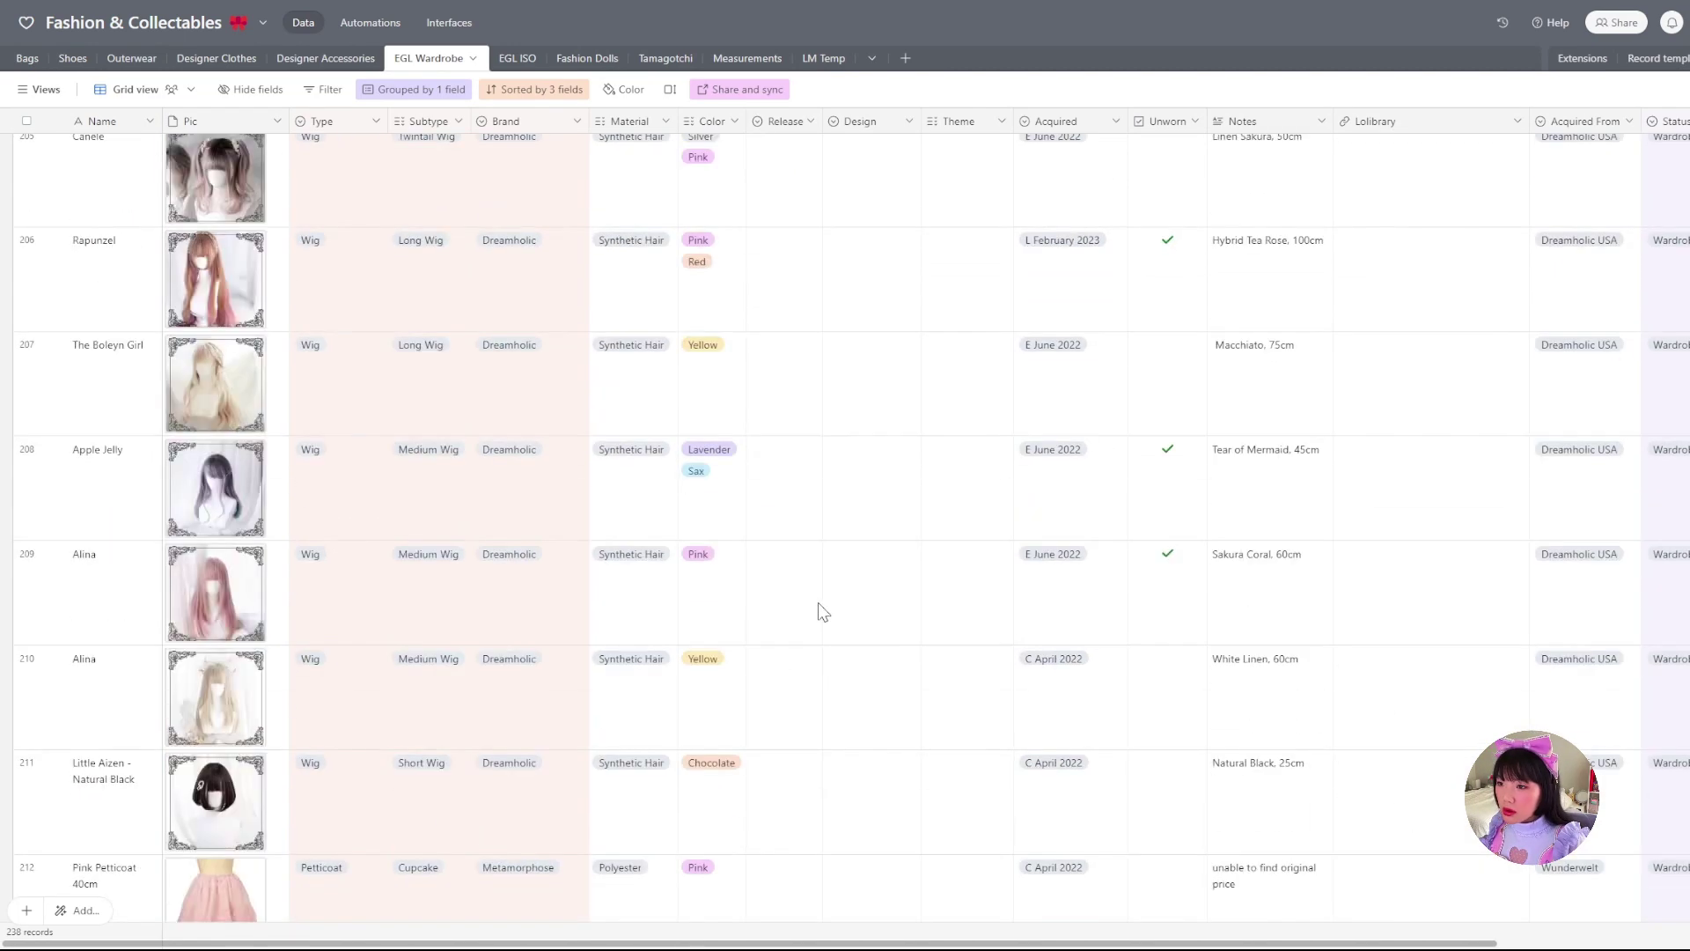
scroll(845, 638, "up", 20)
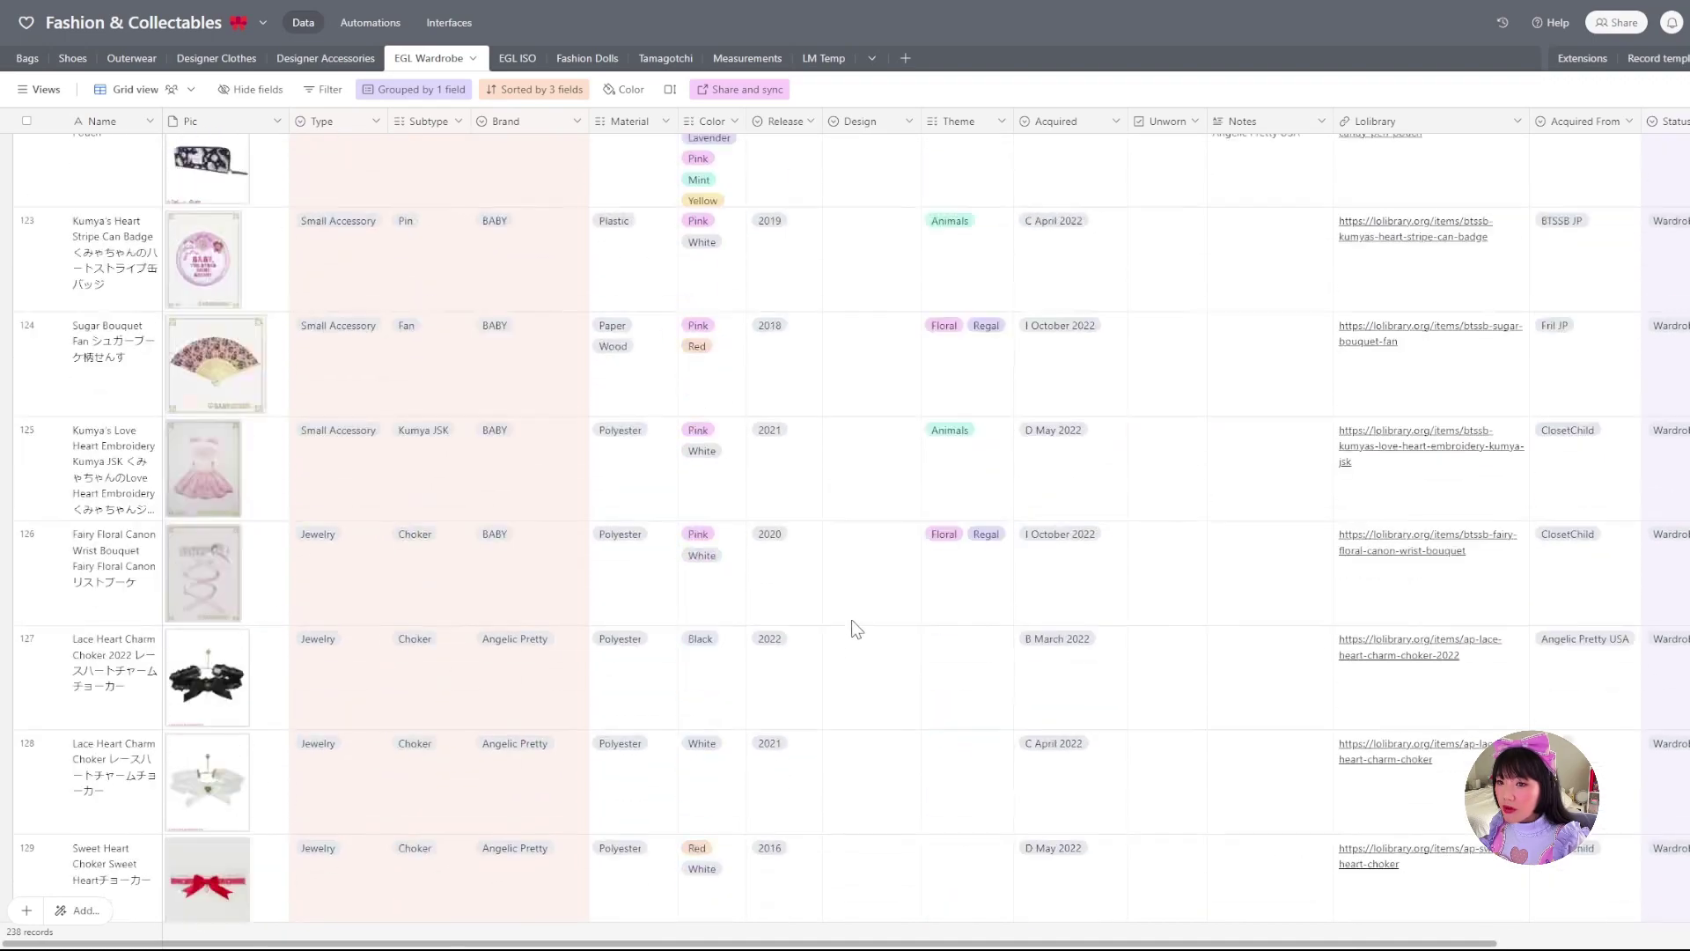
scroll(858, 626, "up", 20)
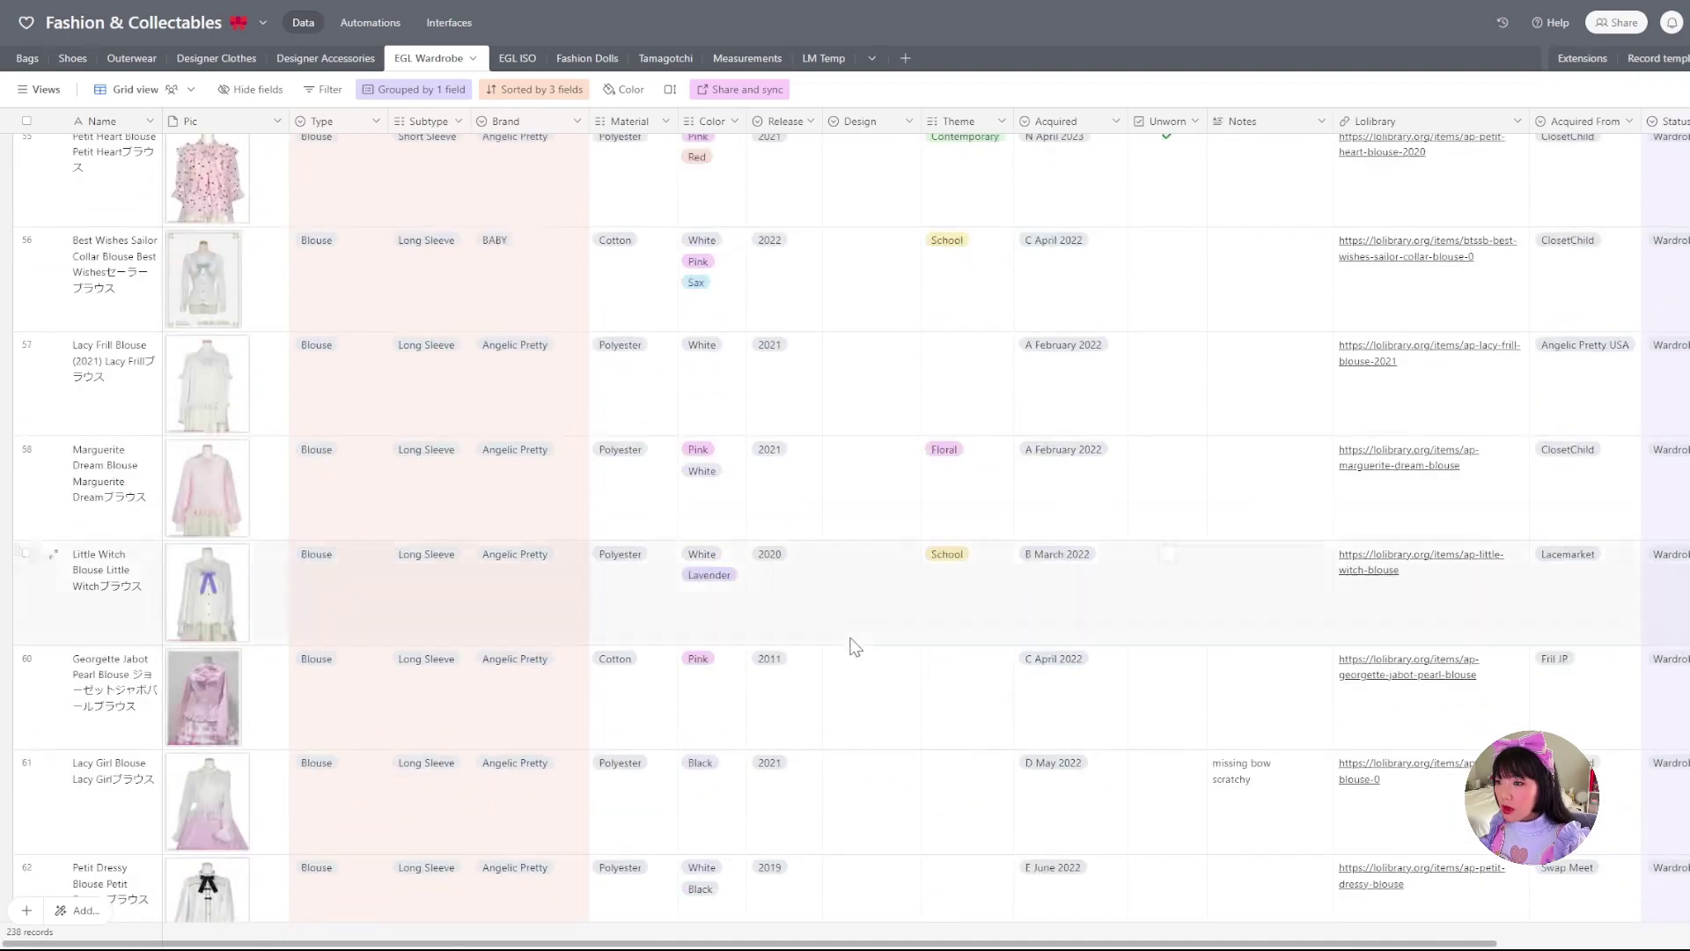
scroll(843, 641, "up", 20)
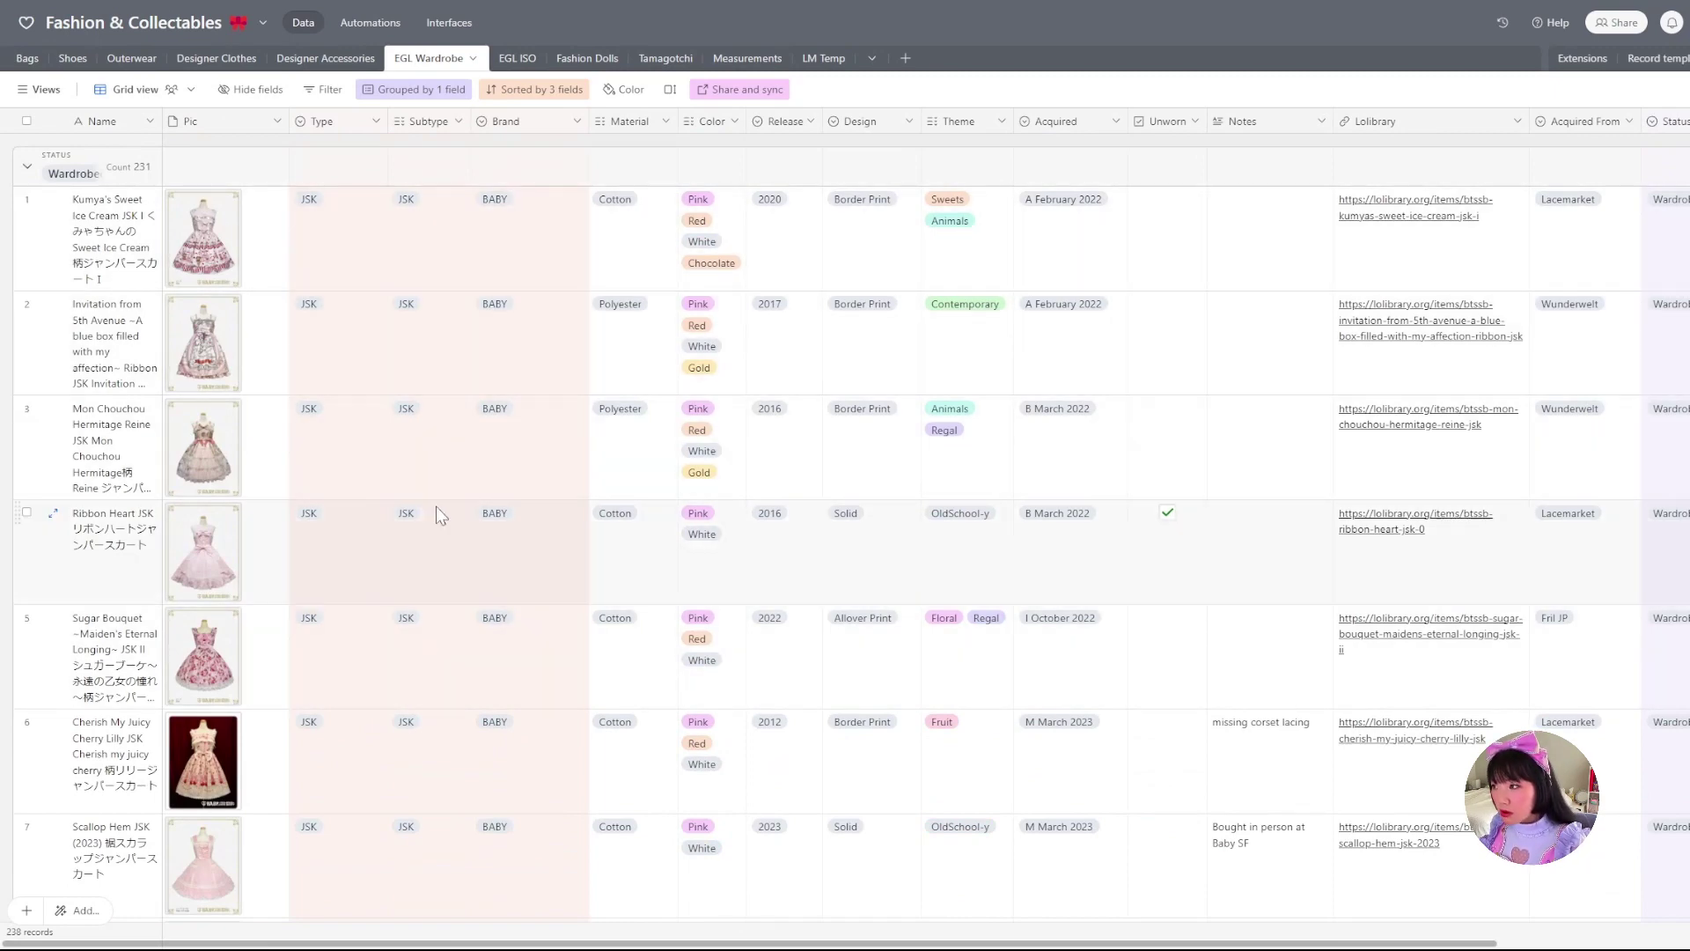
Switch the EGL Wardrobe table to its Gallery view and look through the item cards from start to end.
left_click(39, 89)
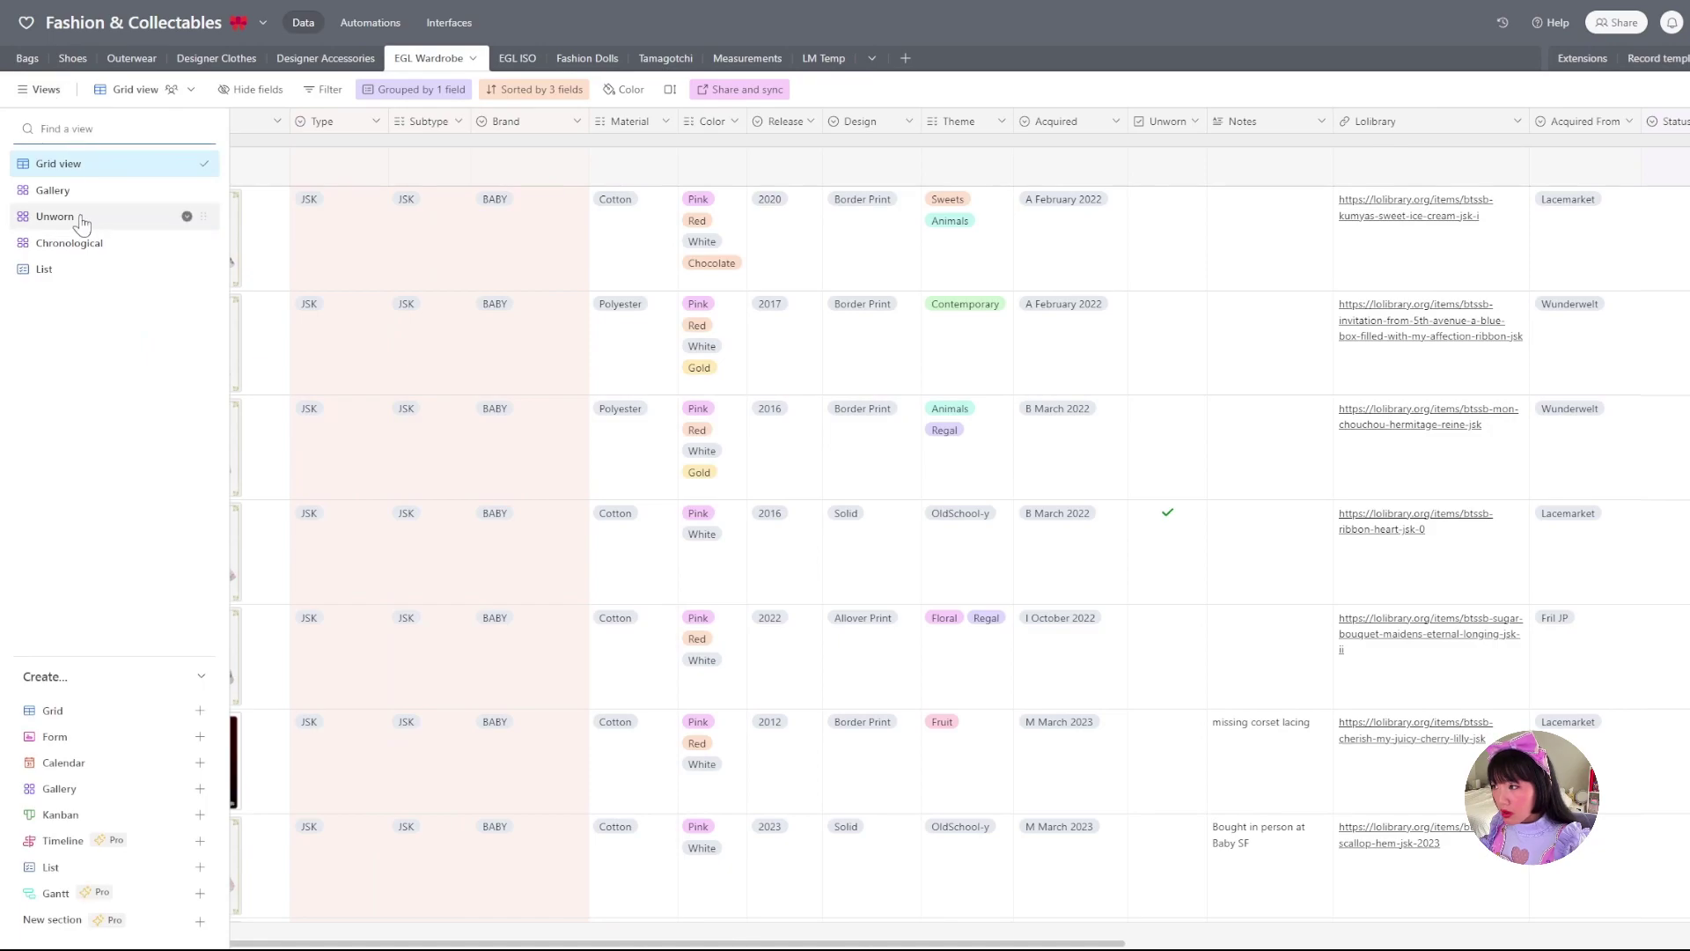
left_click(55, 190)
scroll(876, 422, "down", 15)
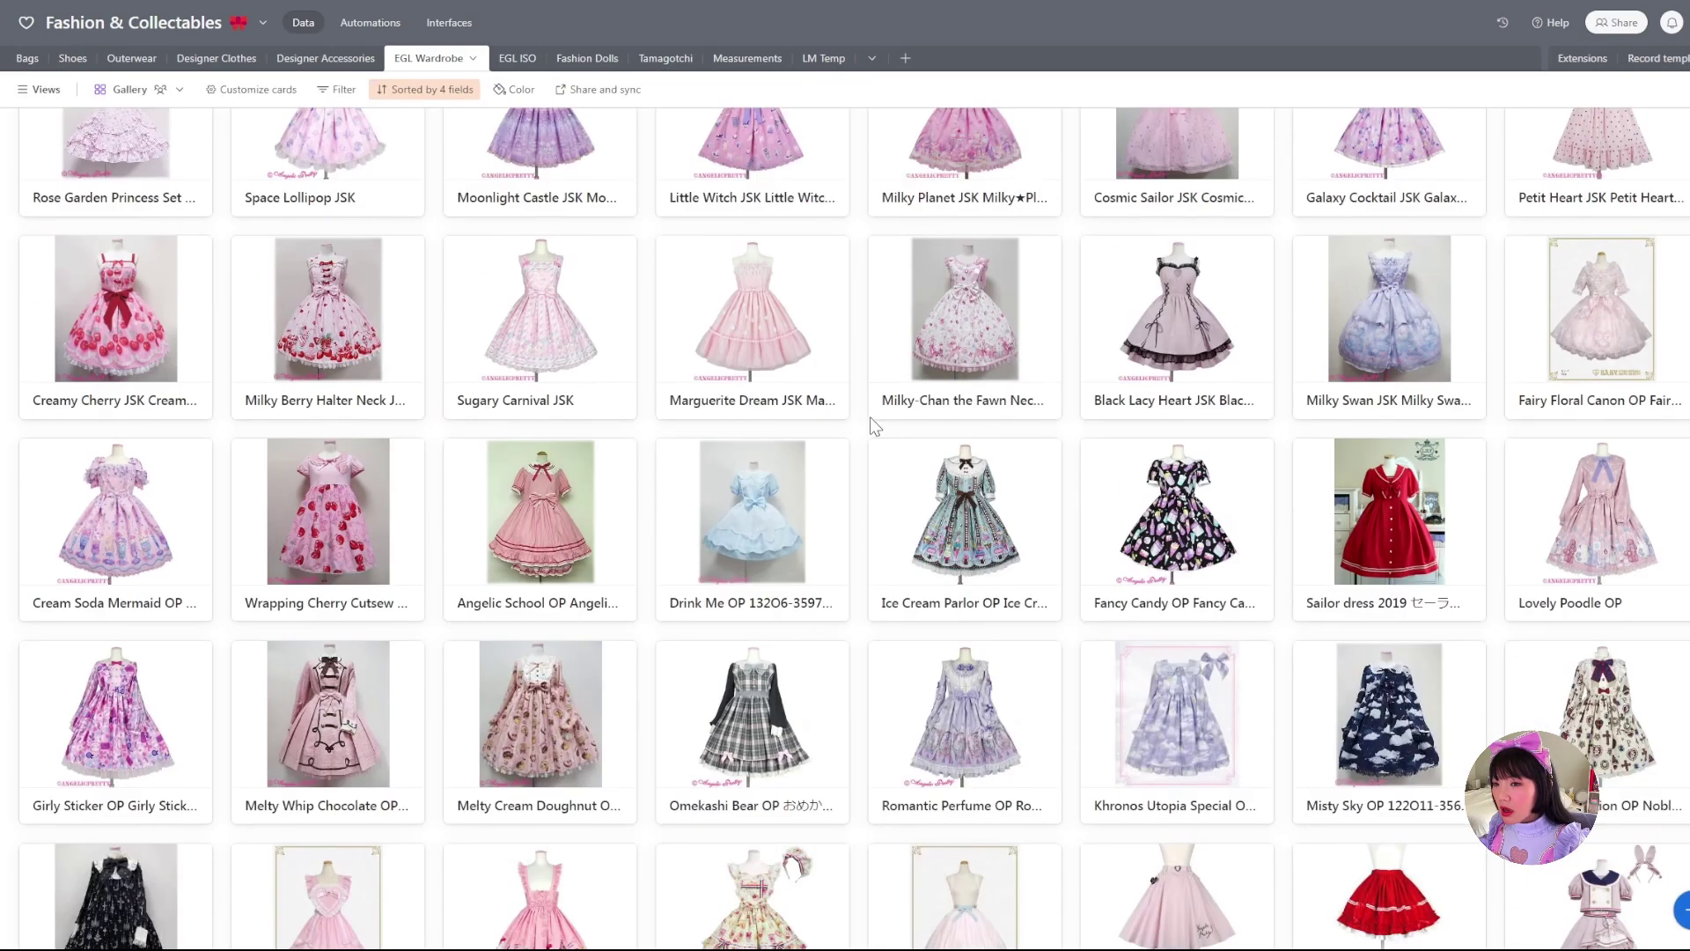
scroll(872, 440, "down", 20)
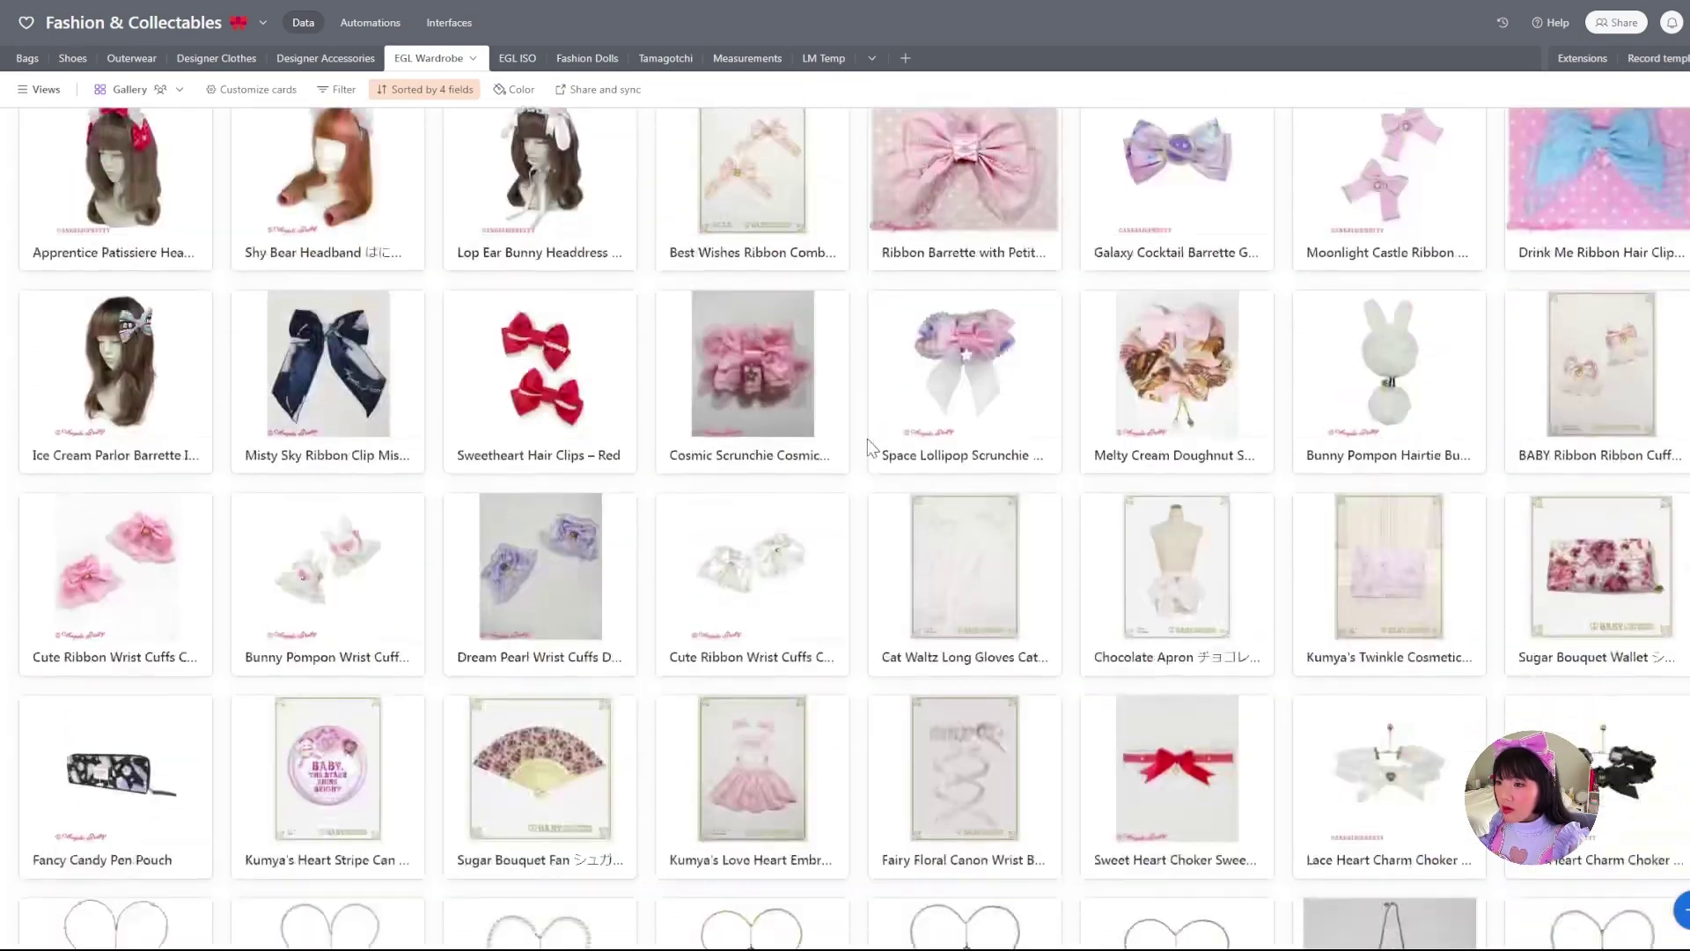
scroll(872, 451, "up", 20)
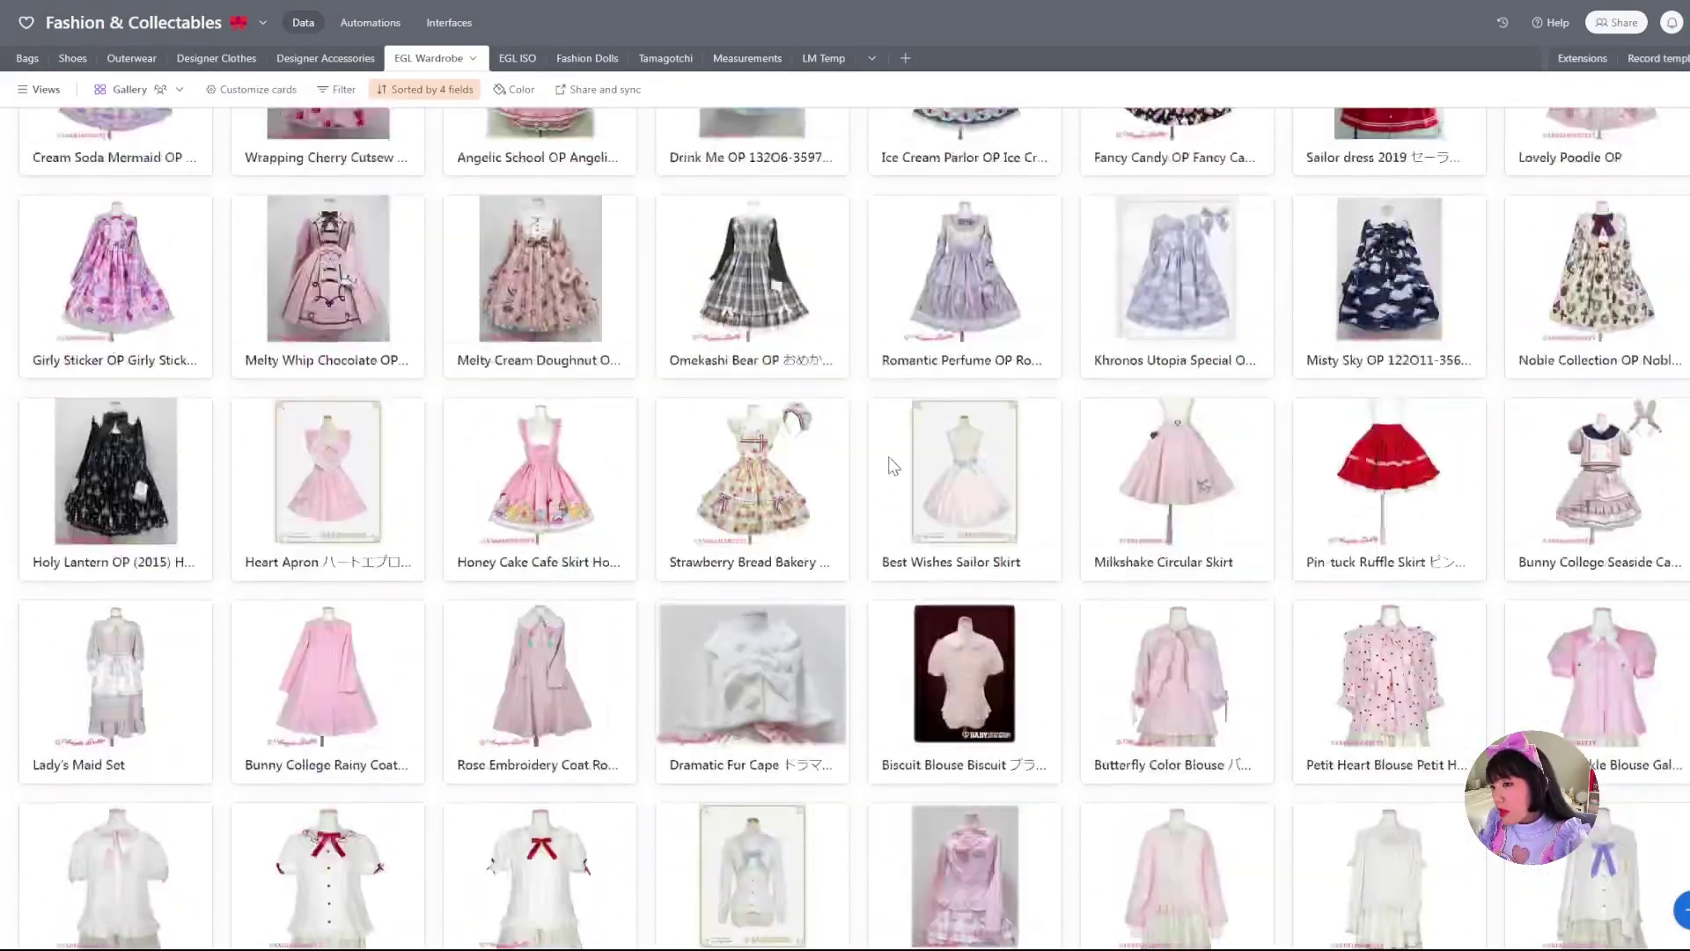
scroll(894, 482, "down", 15)
scroll(891, 488, "down", 10)
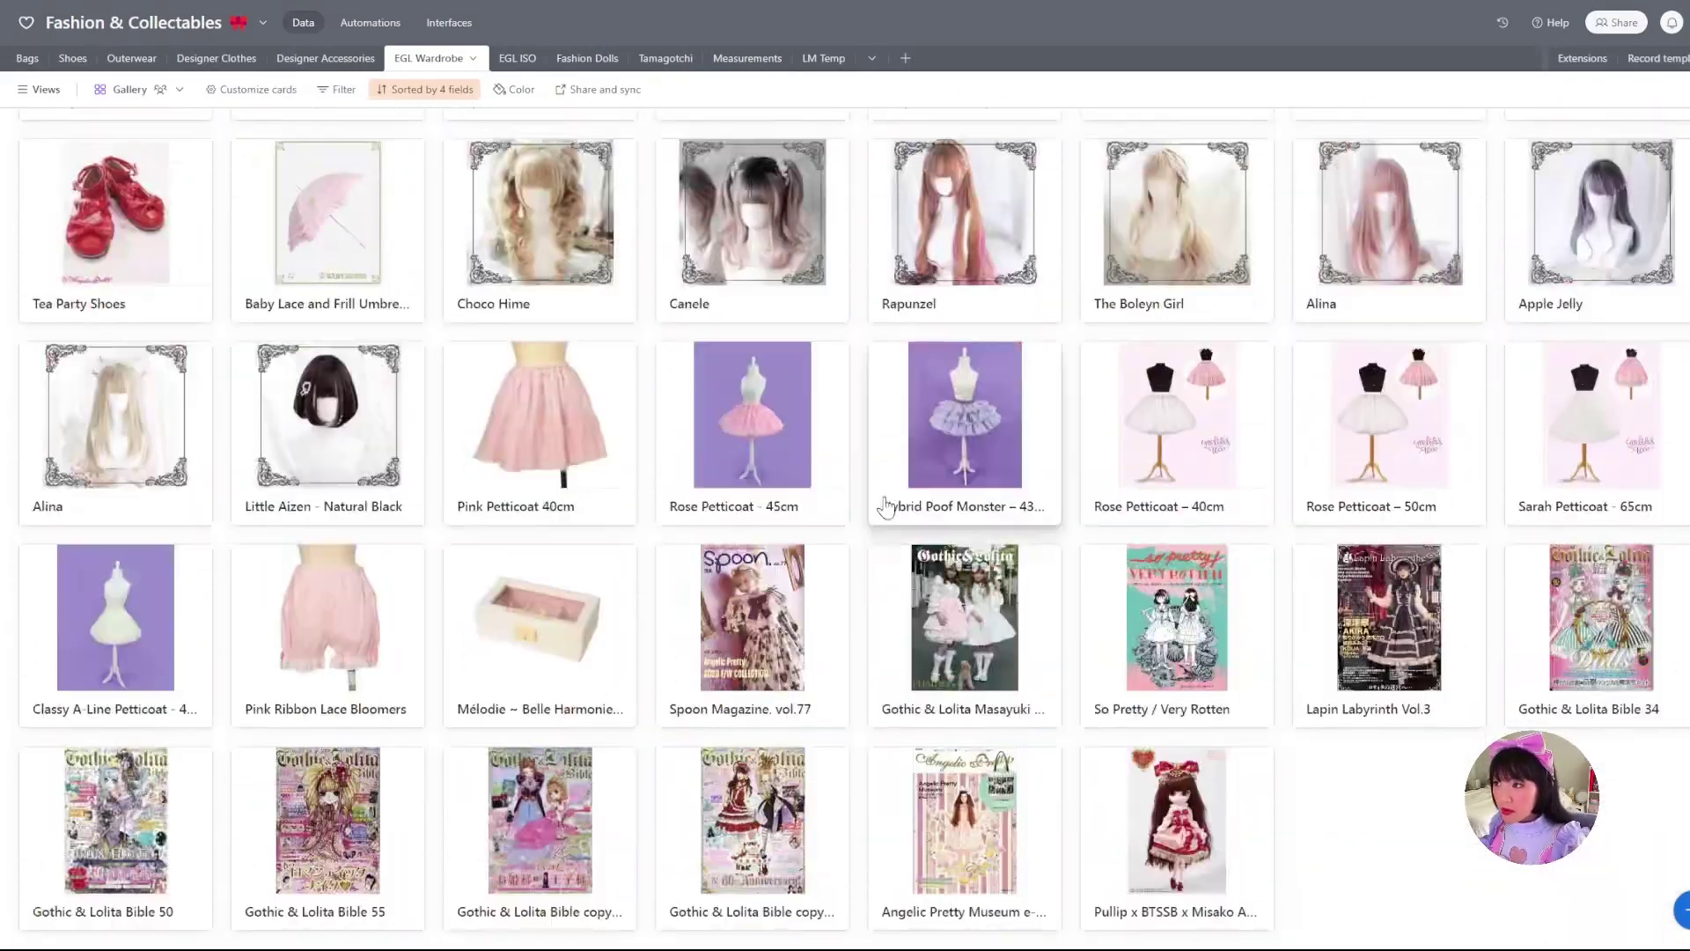
scroll(891, 493, "up", 12)
scroll(890, 498, "up", 15)
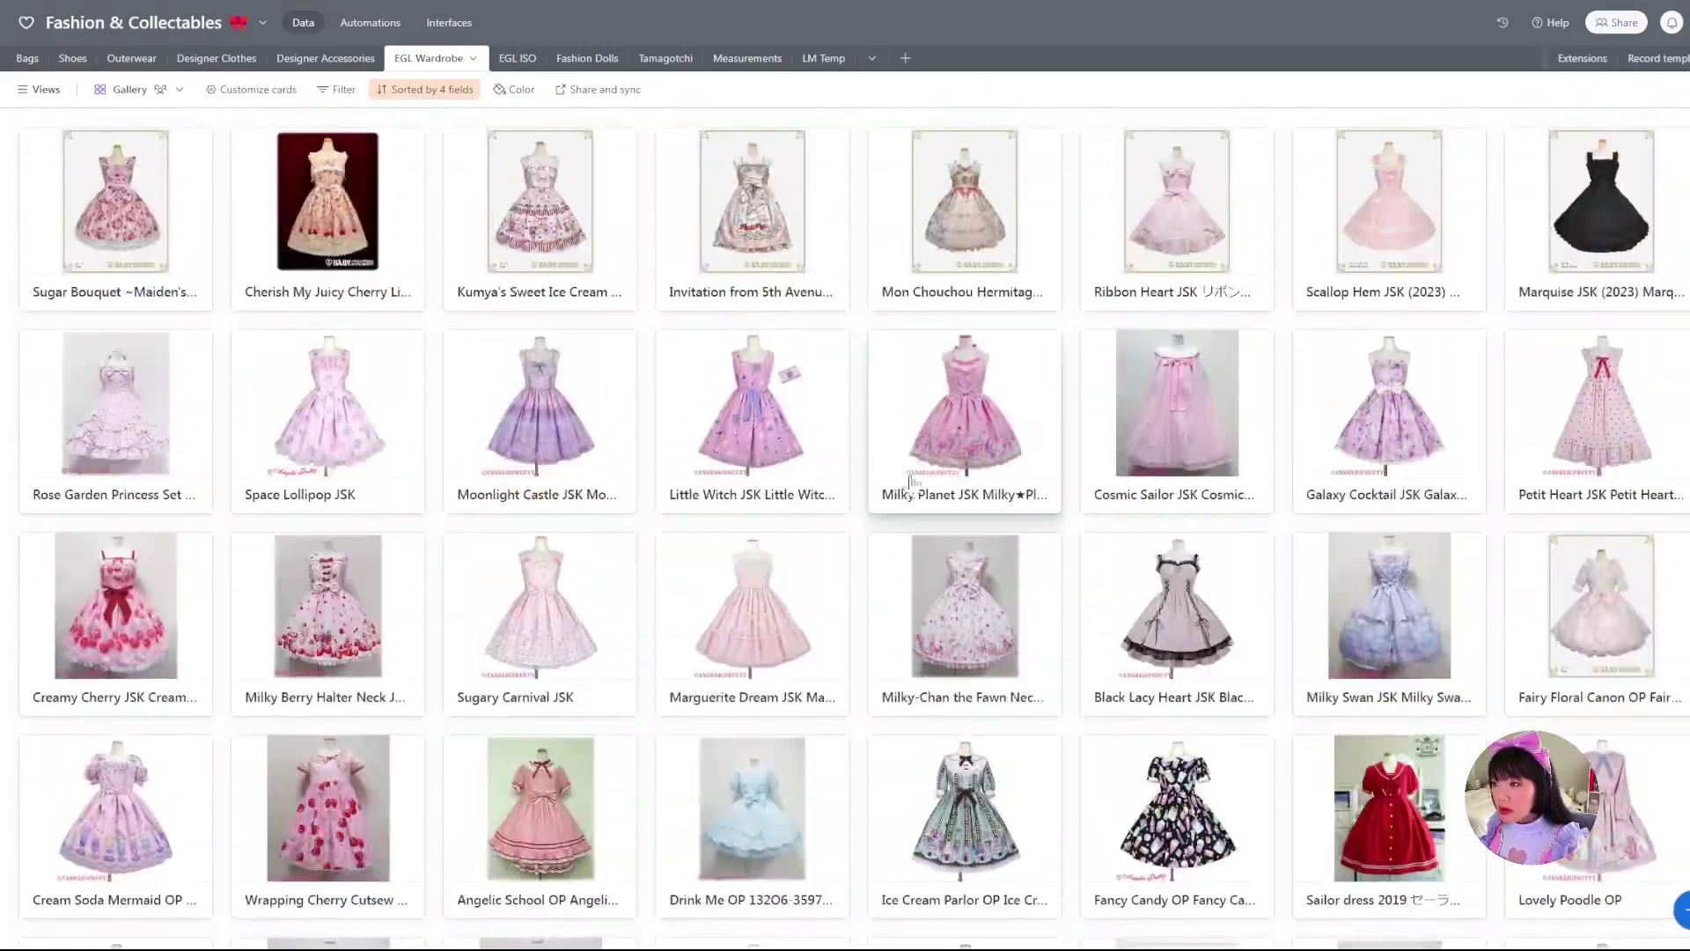
Filter the gallery to records whose Color has any of Red and look through the filtered cards.
left_click(345, 91)
left_click(365, 152)
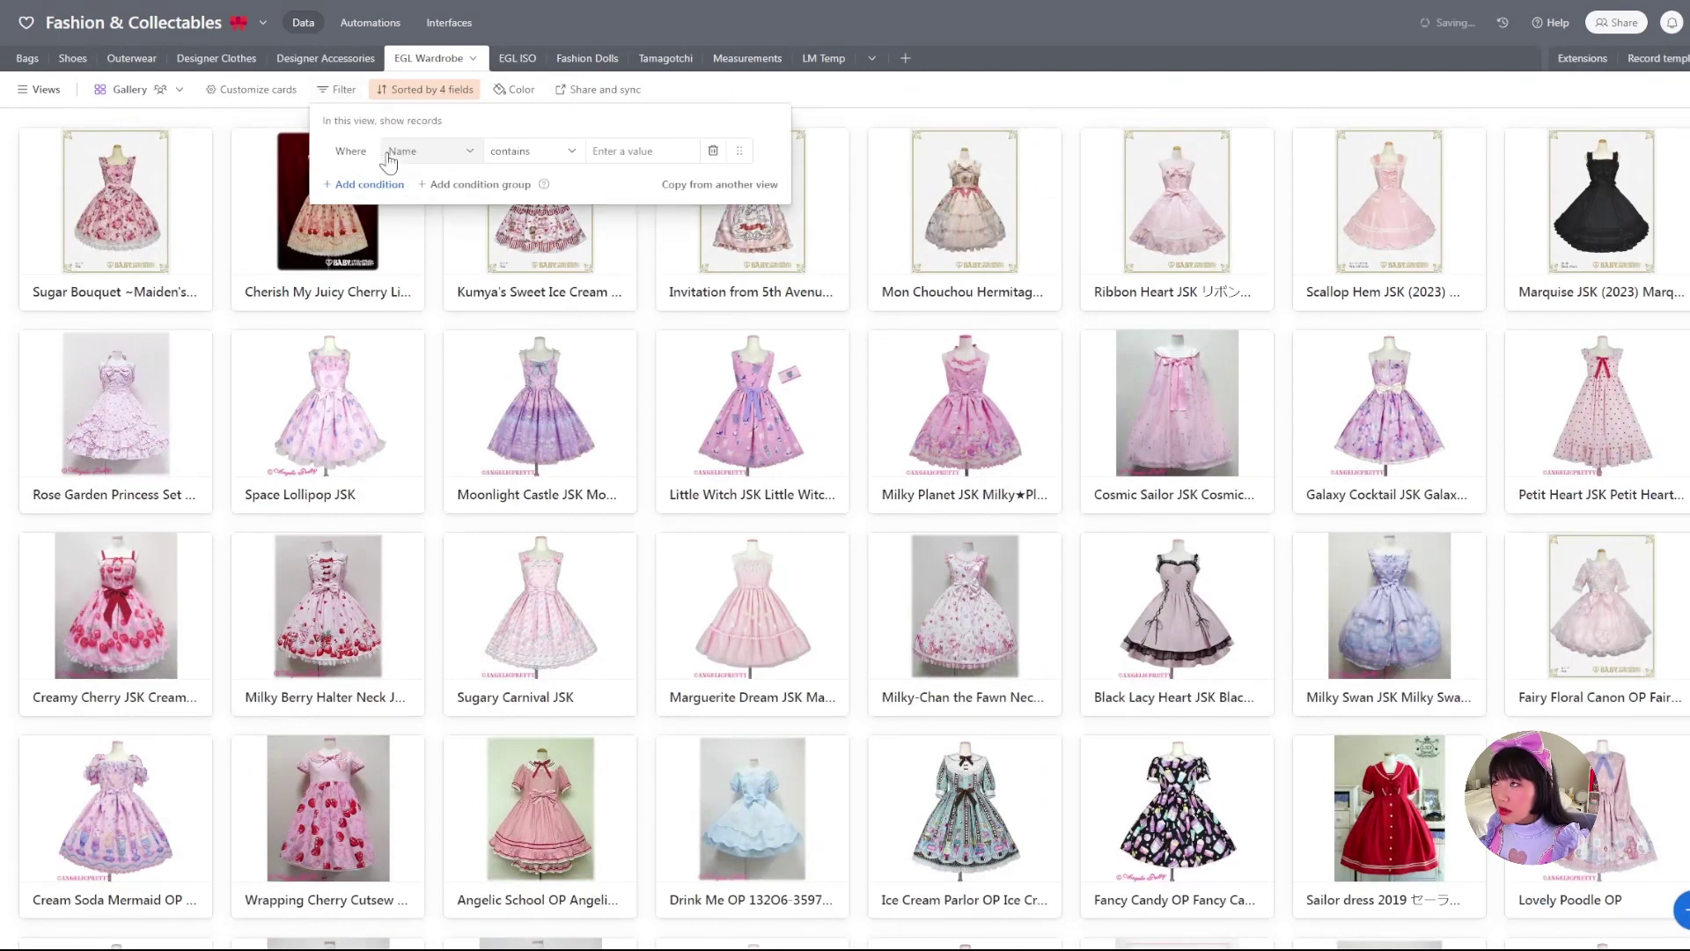
left_click(433, 158)
scroll(444, 282, "down", 3)
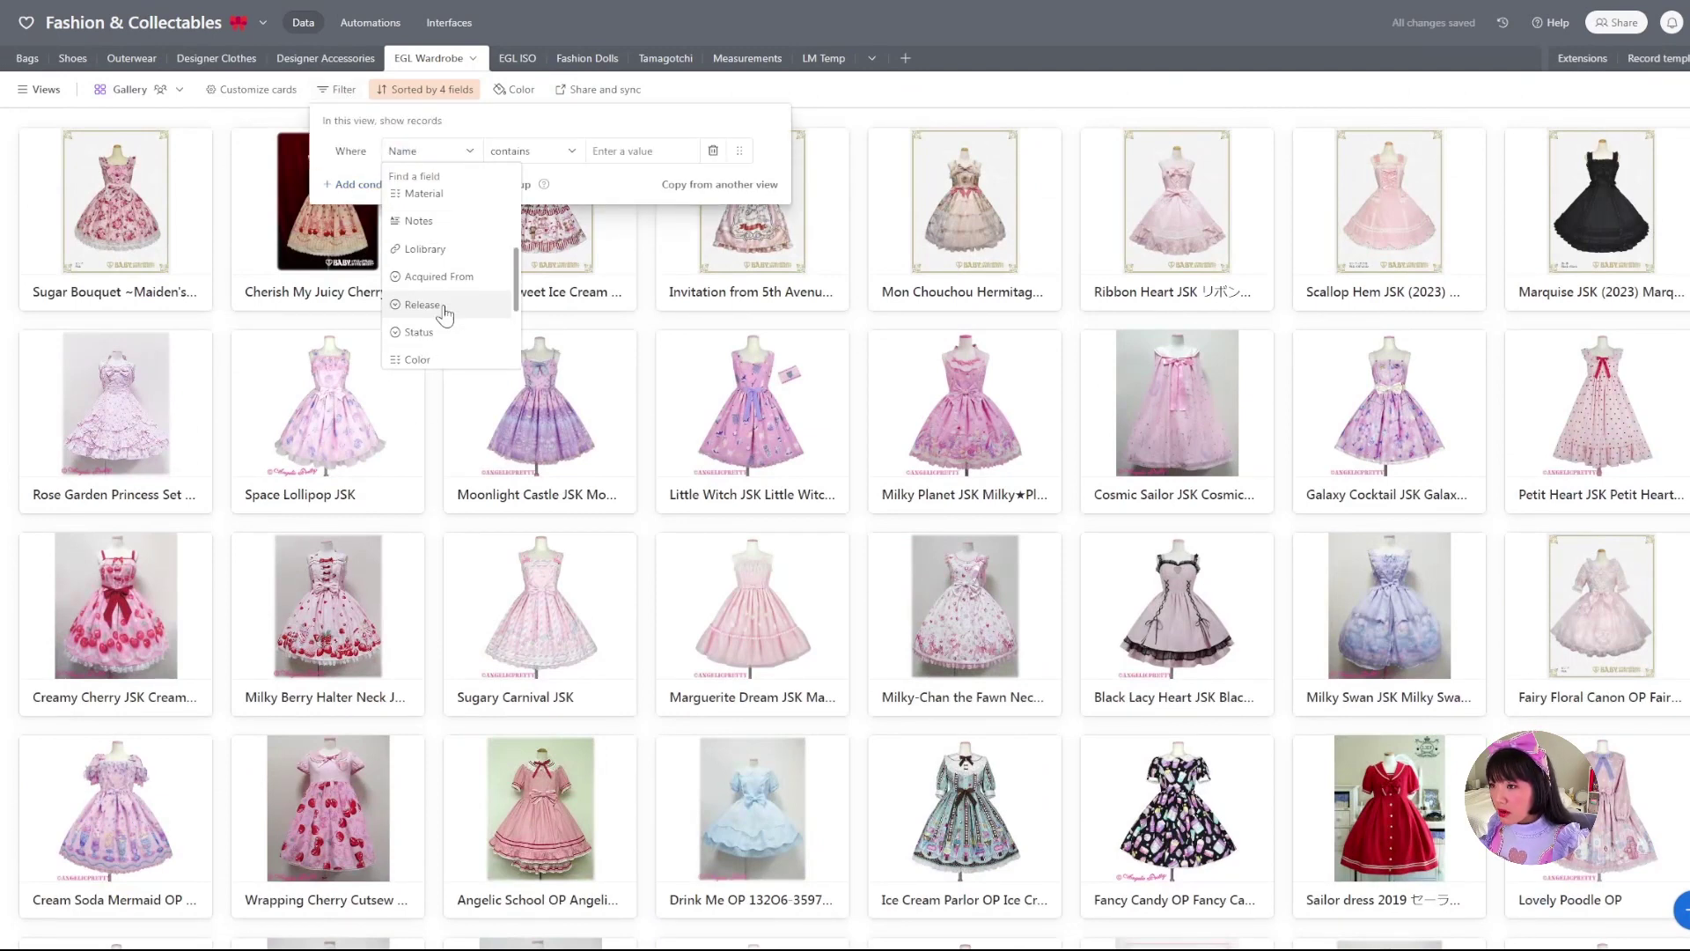
left_click(418, 357)
left_click(531, 151)
left_click(533, 172)
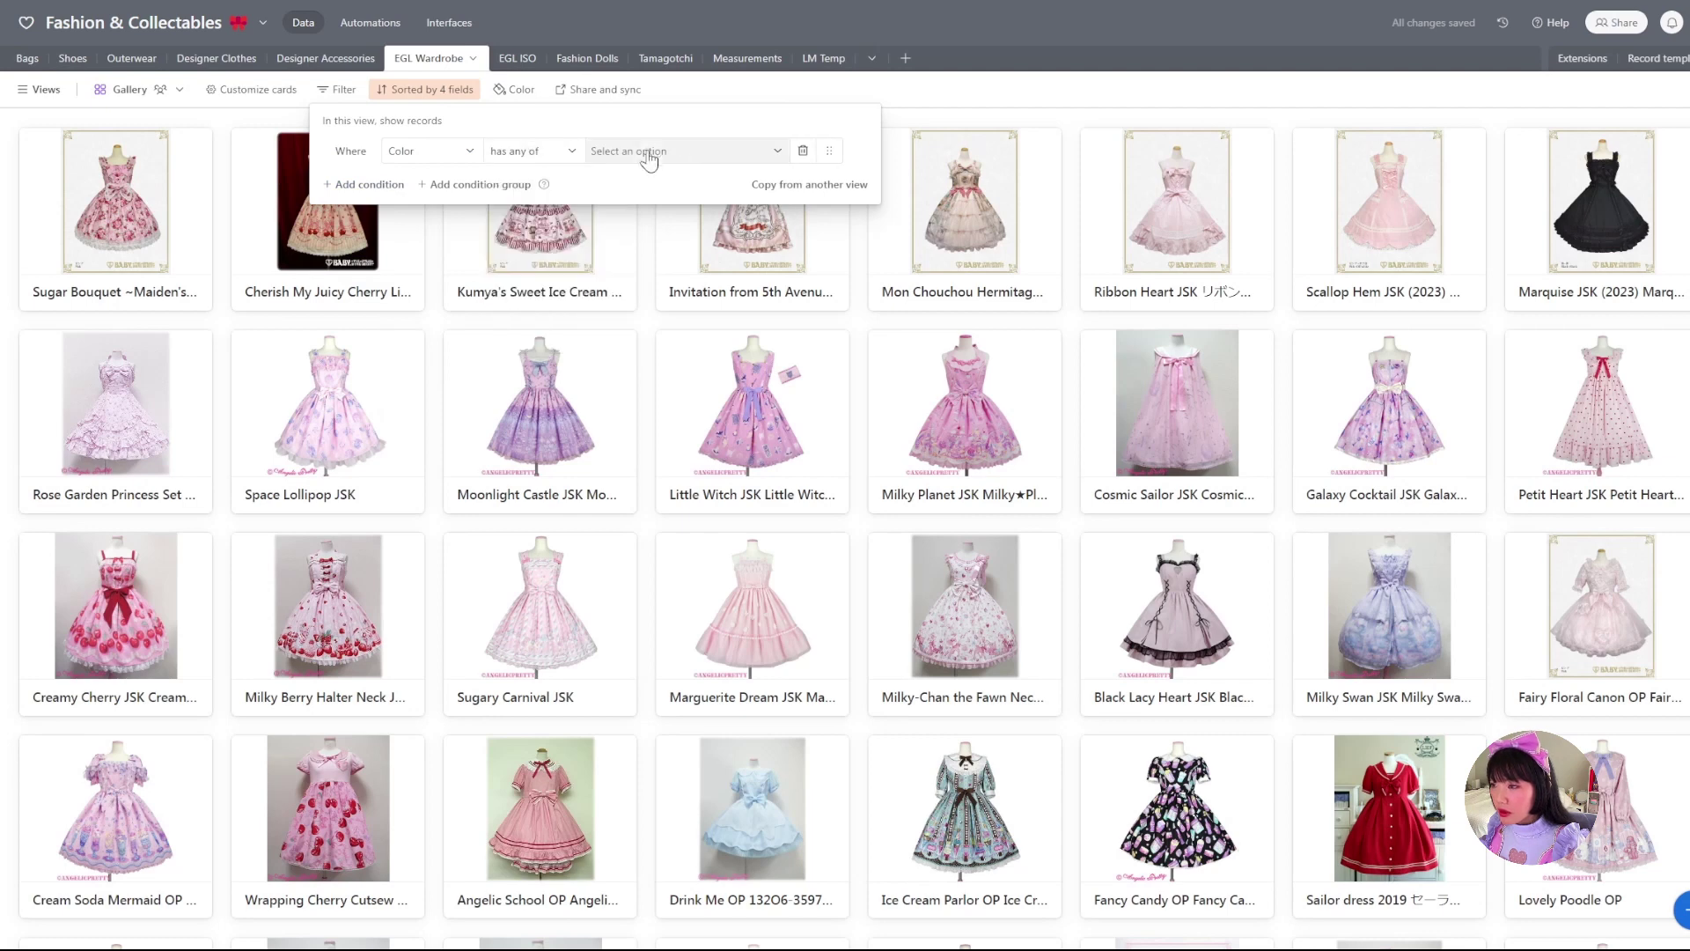
left_click(649, 153)
left_click(600, 270)
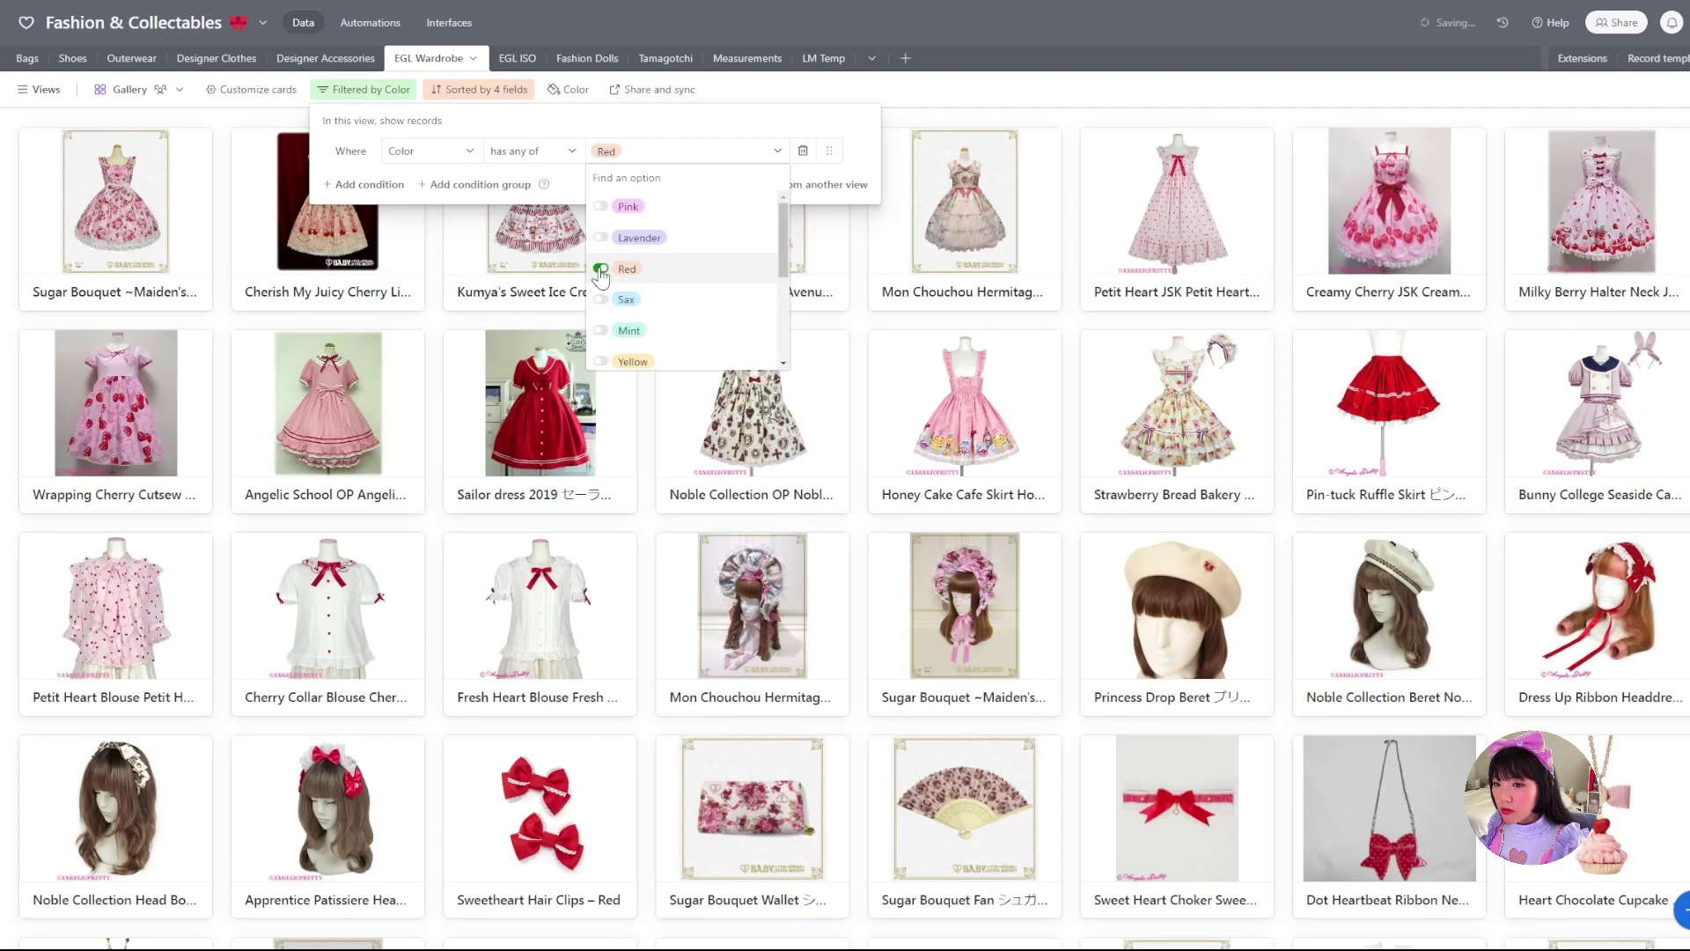
left_click(955, 97)
left_click(971, 130)
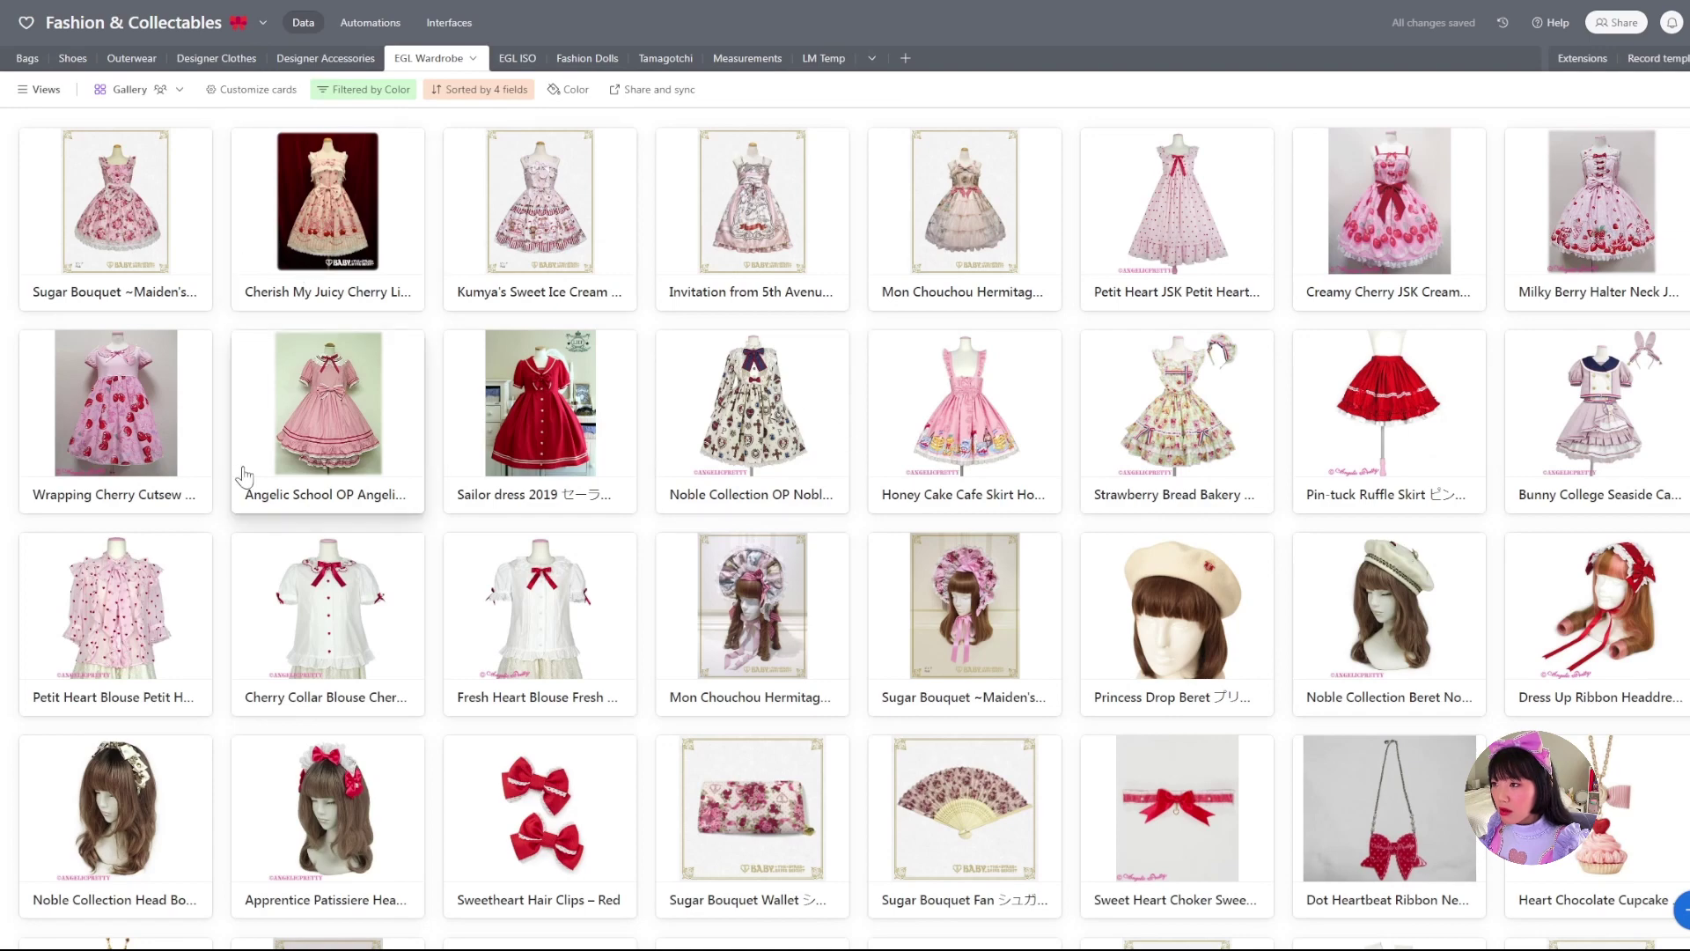
scroll(819, 462, "down", 4)
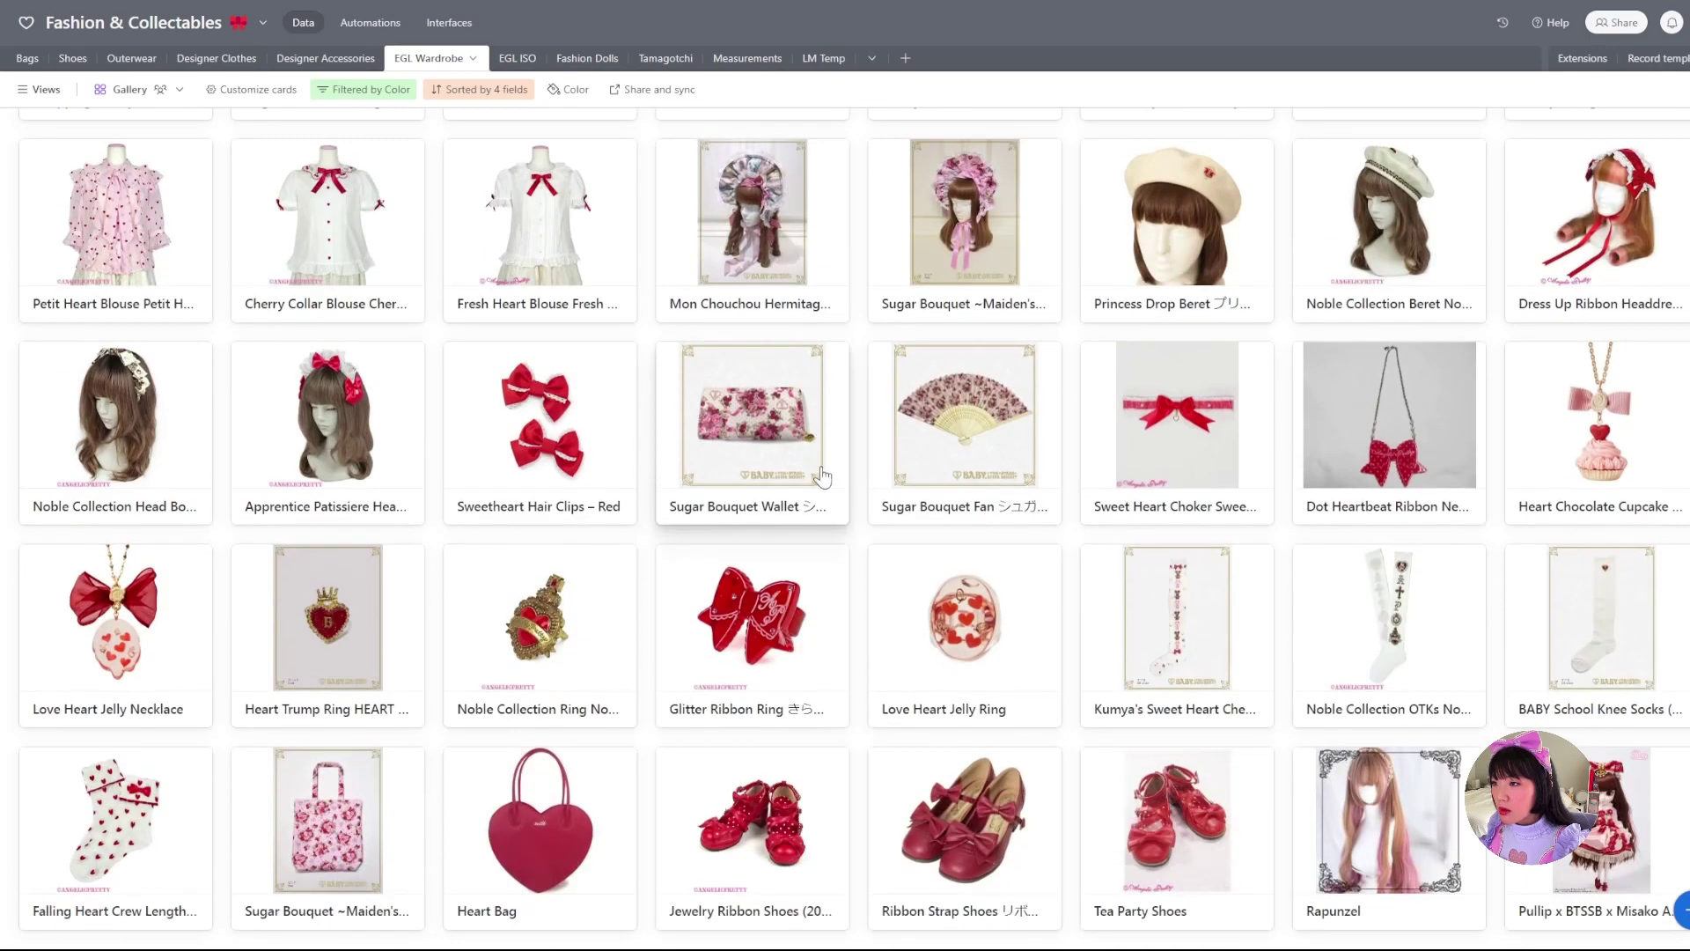
scroll(556, 622, "up", 4)
Add a second filter condition so that Color also has none of Pink.
left_click(363, 89)
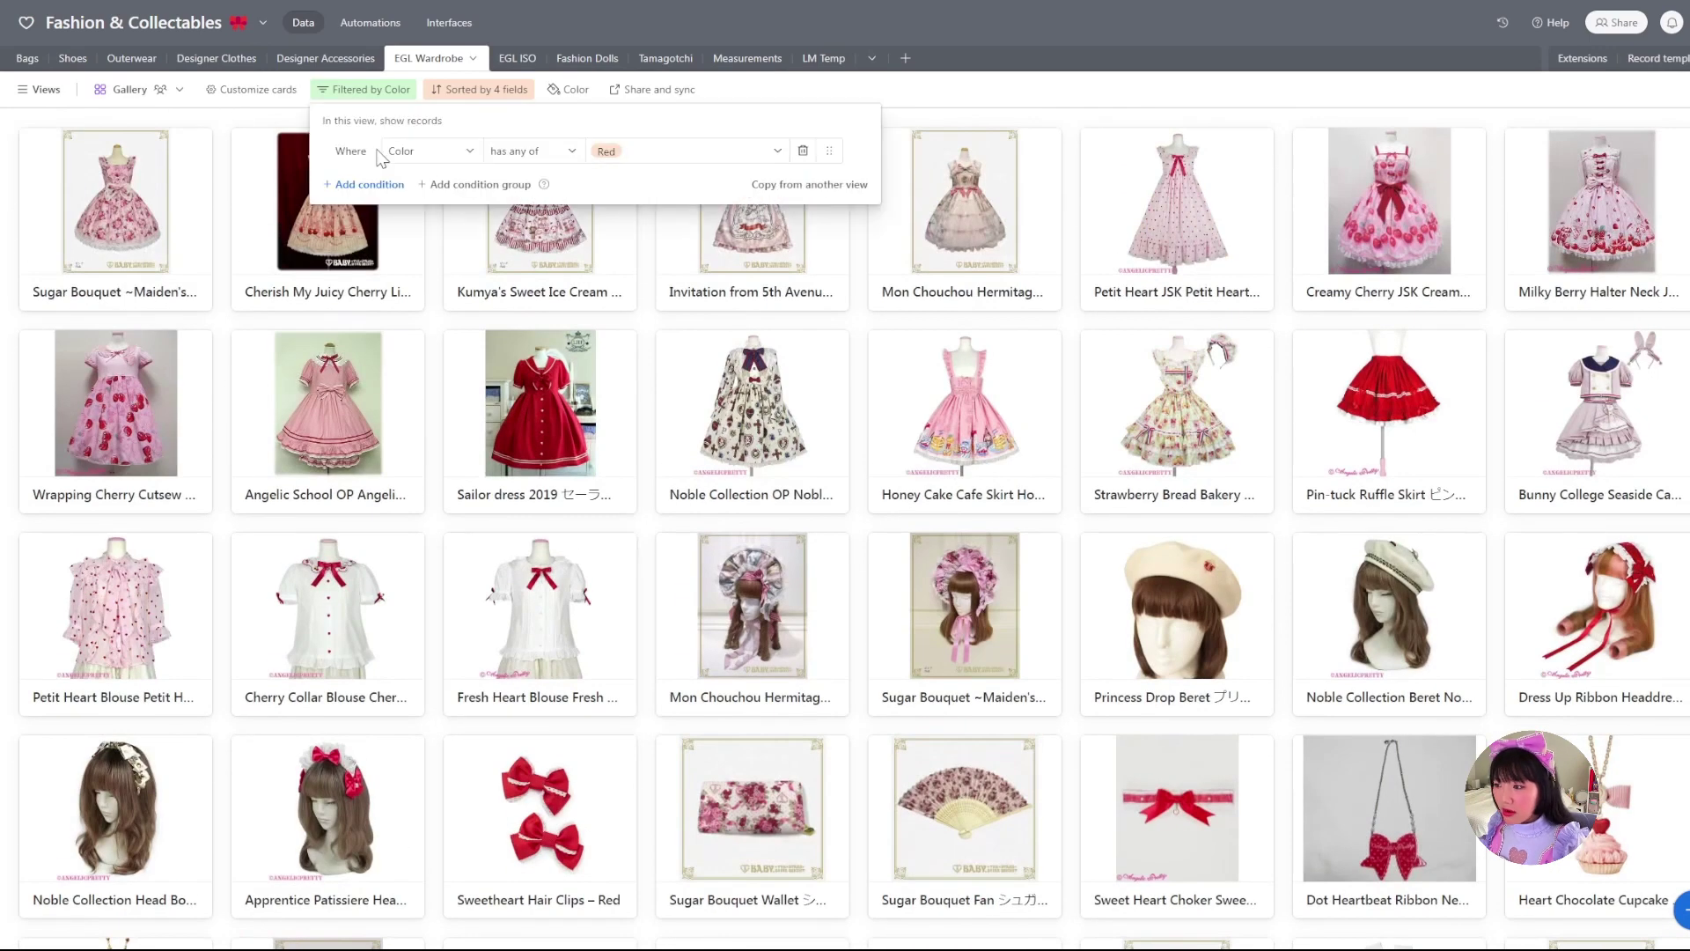
left_click(388, 184)
left_click(422, 183)
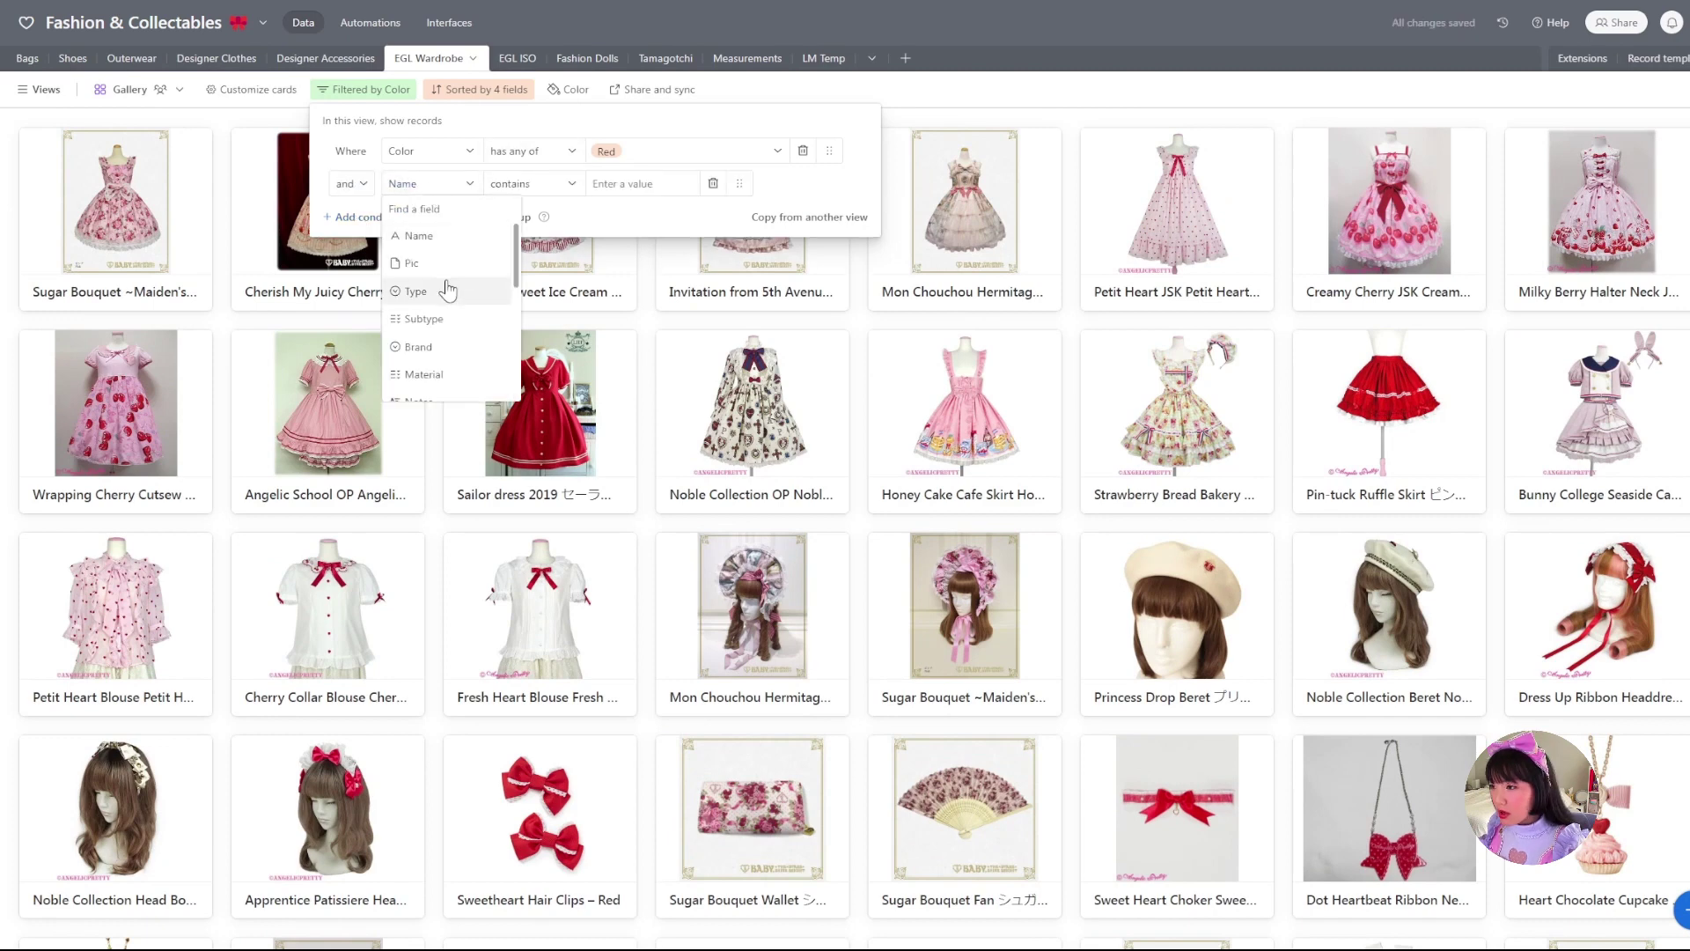
scroll(445, 317, "down", 3)
left_click(436, 388)
left_click(559, 182)
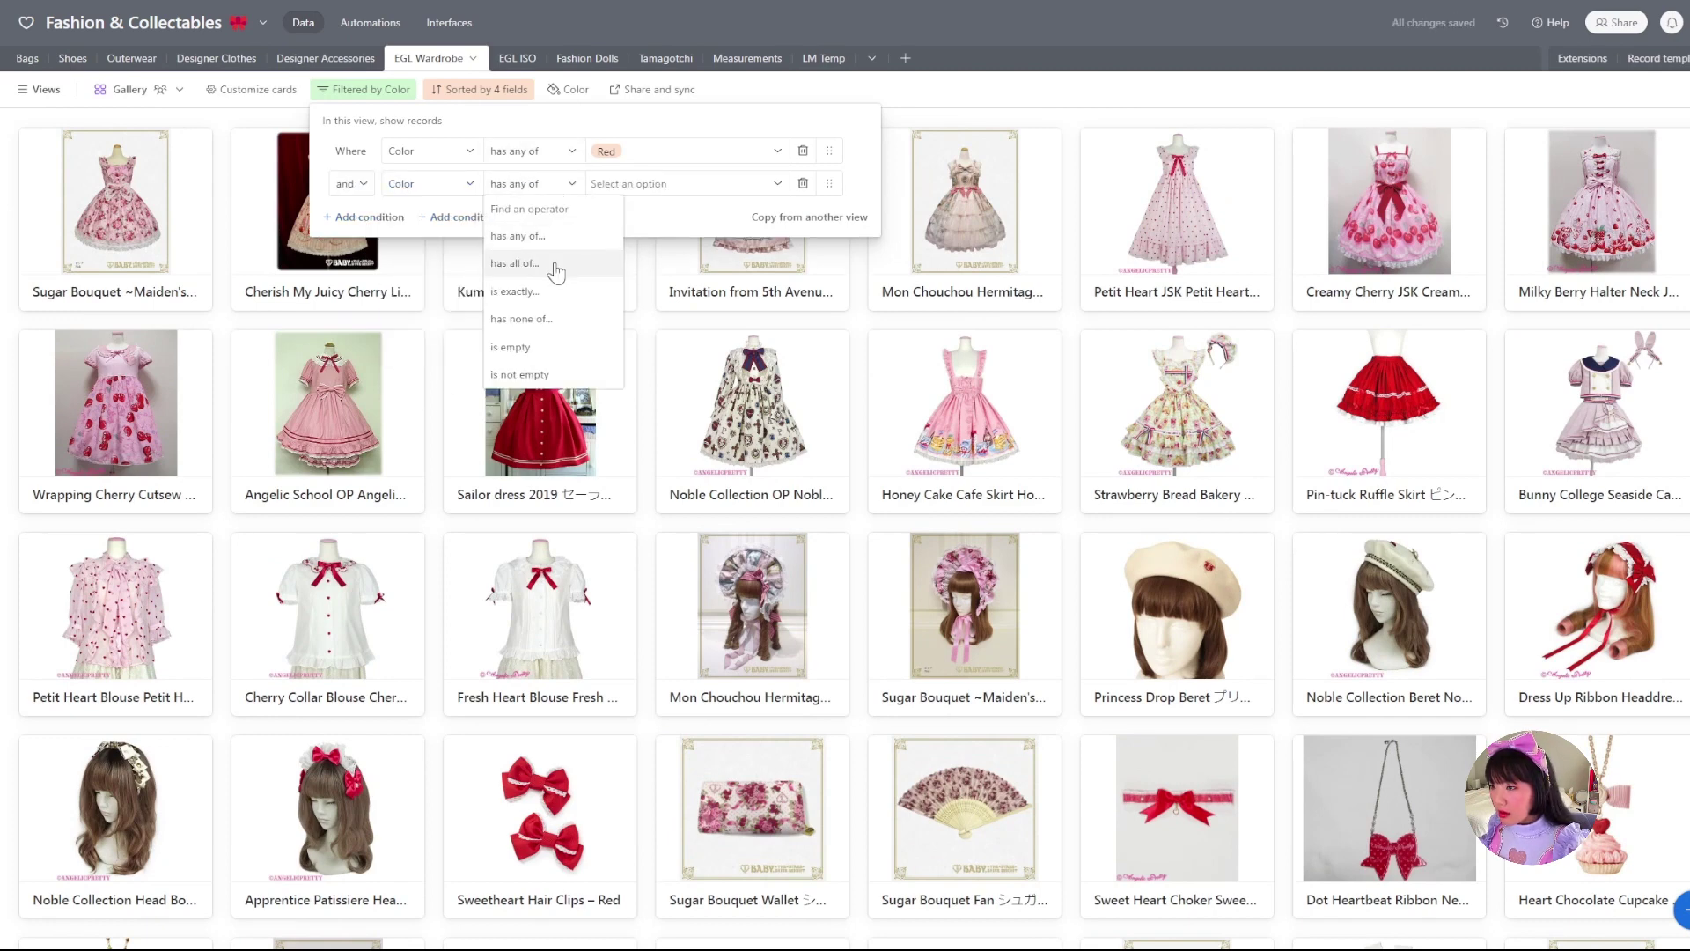
left_click(521, 319)
left_click(616, 234)
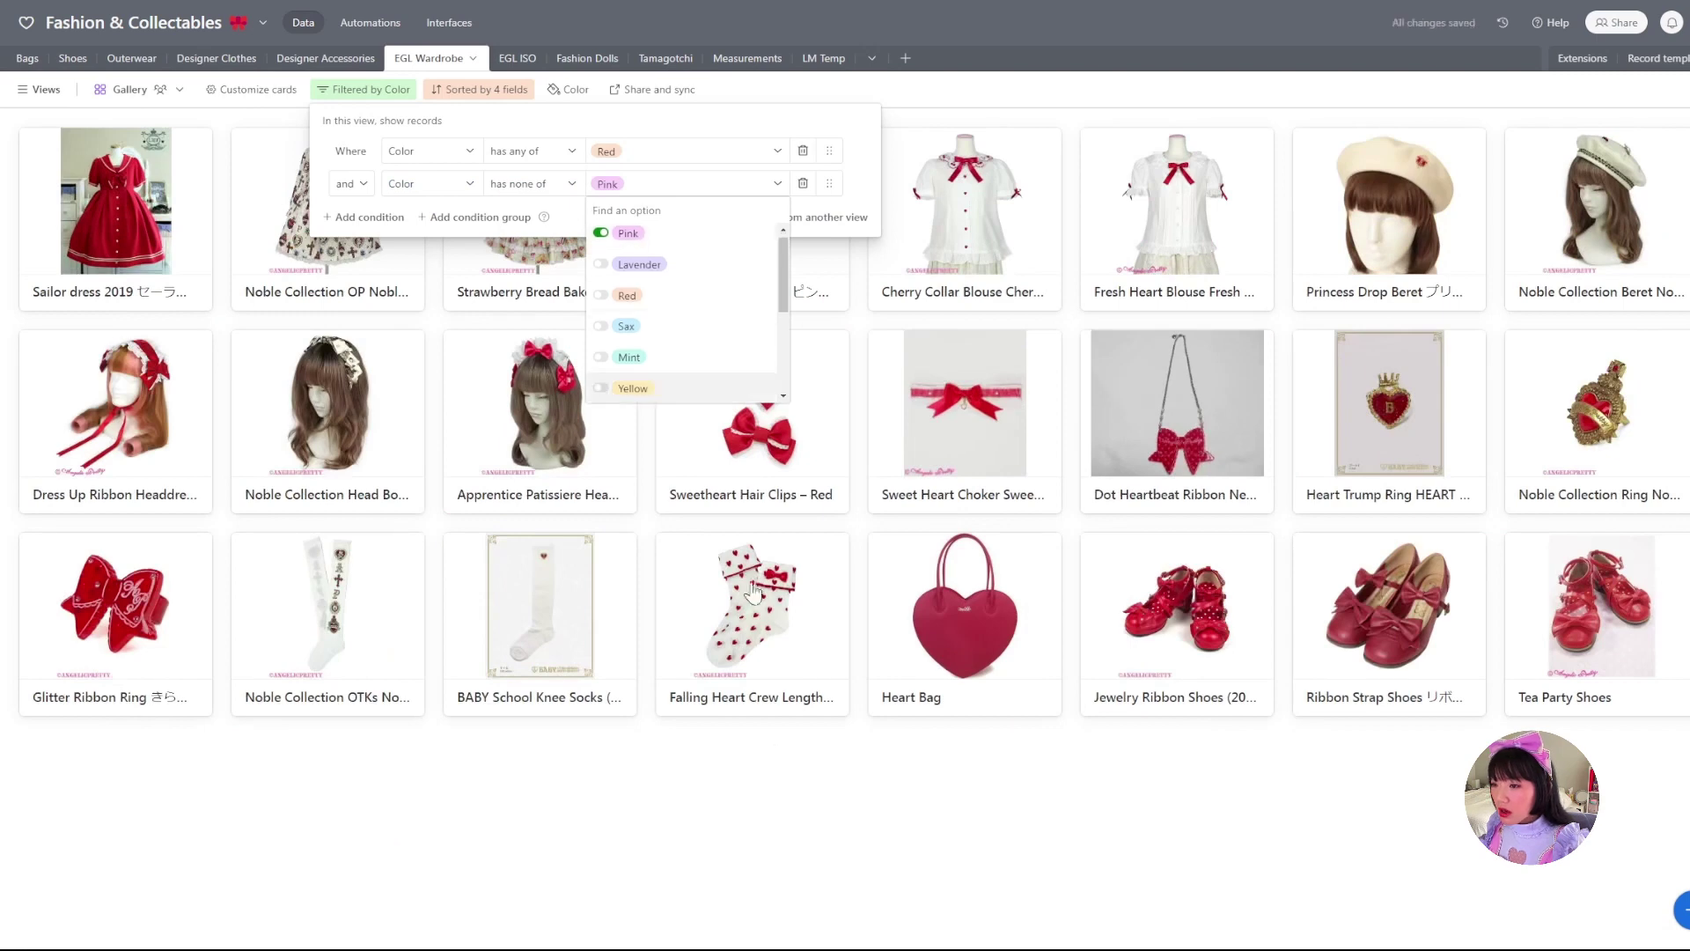
left_click(780, 831)
key("Escape")
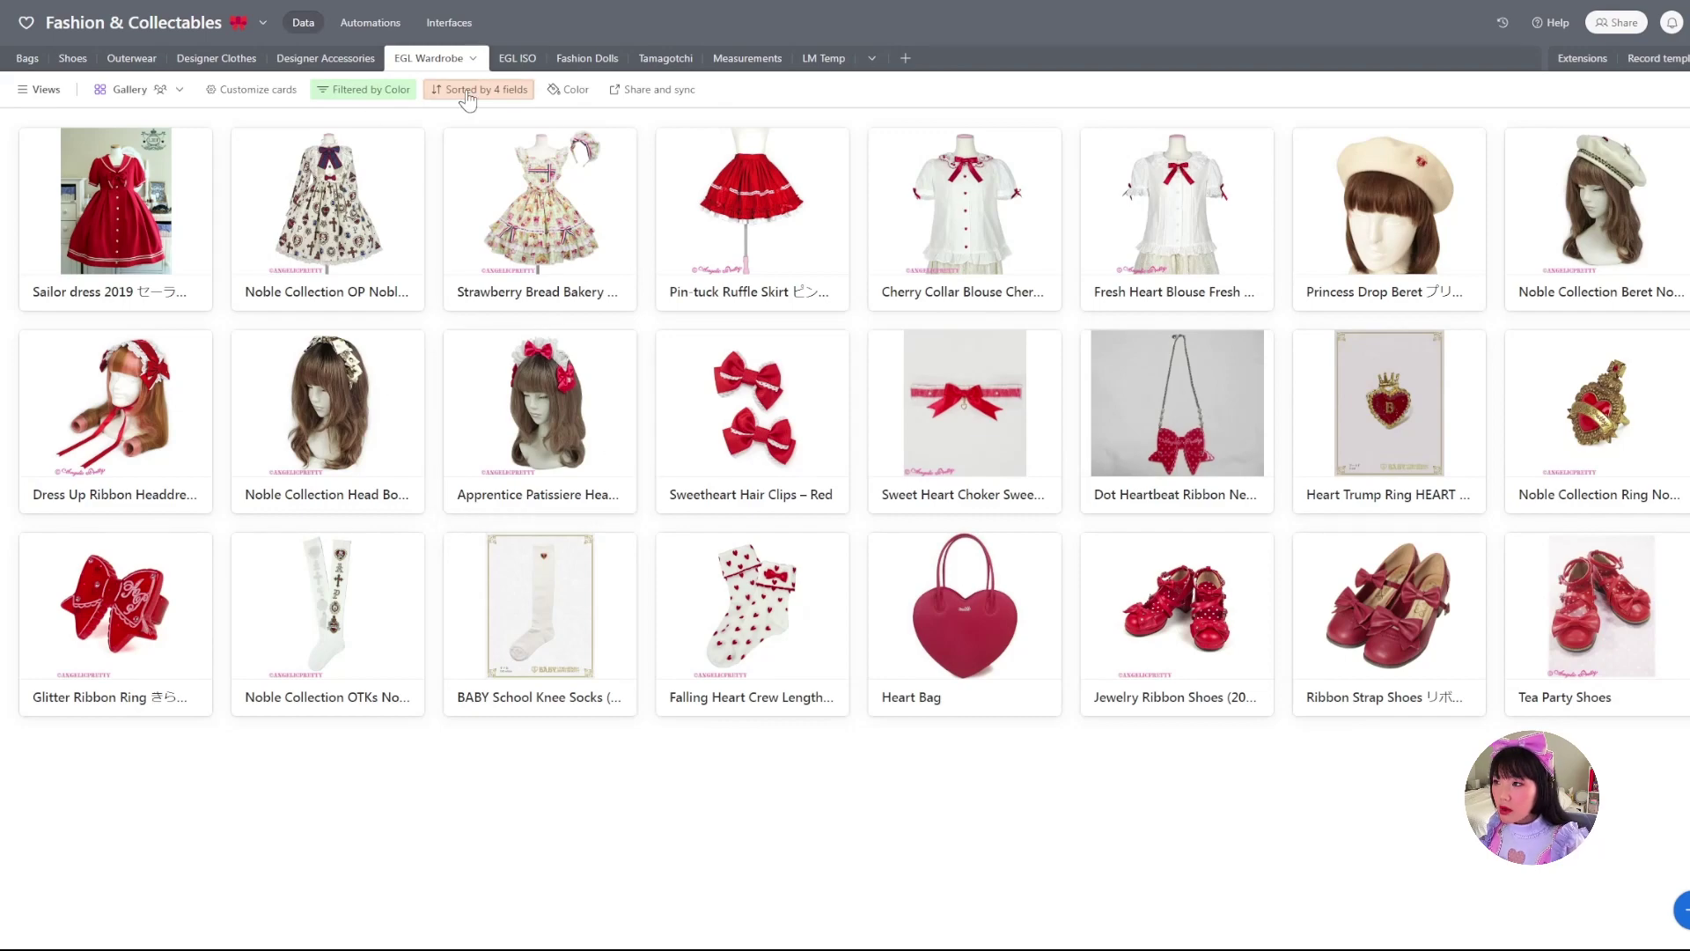
Remove both Color filter conditions, add a condition on the Theme field instead, and display its available options.
left_click(366, 90)
left_click(803, 151)
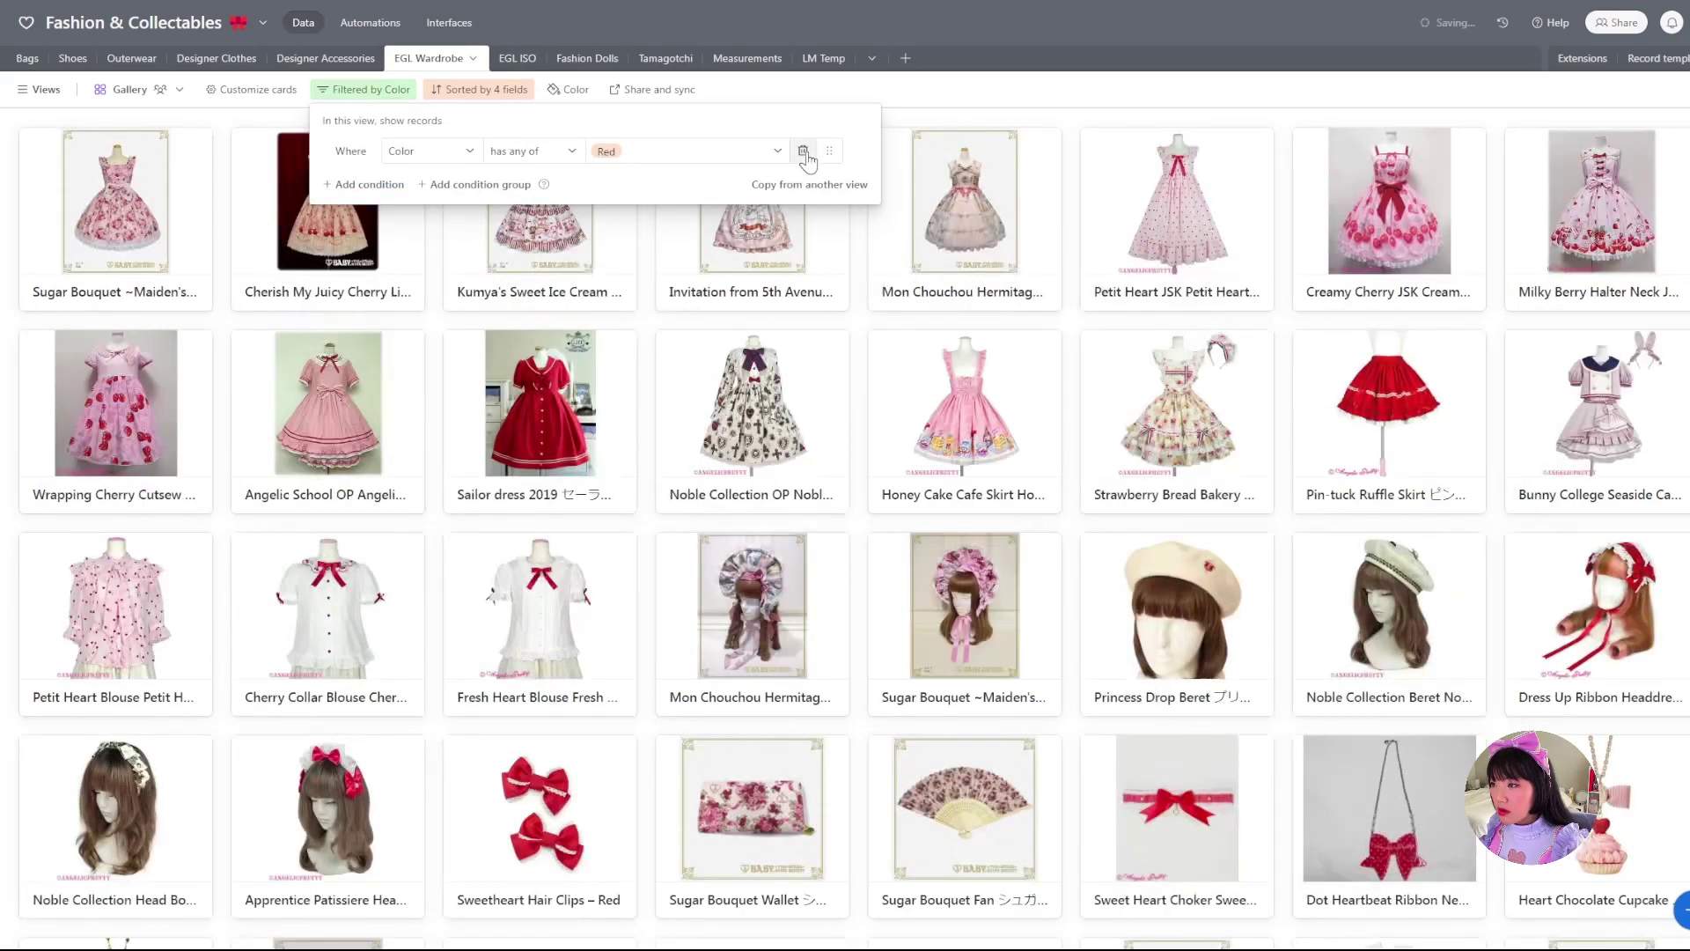
left_click(361, 152)
left_click(428, 152)
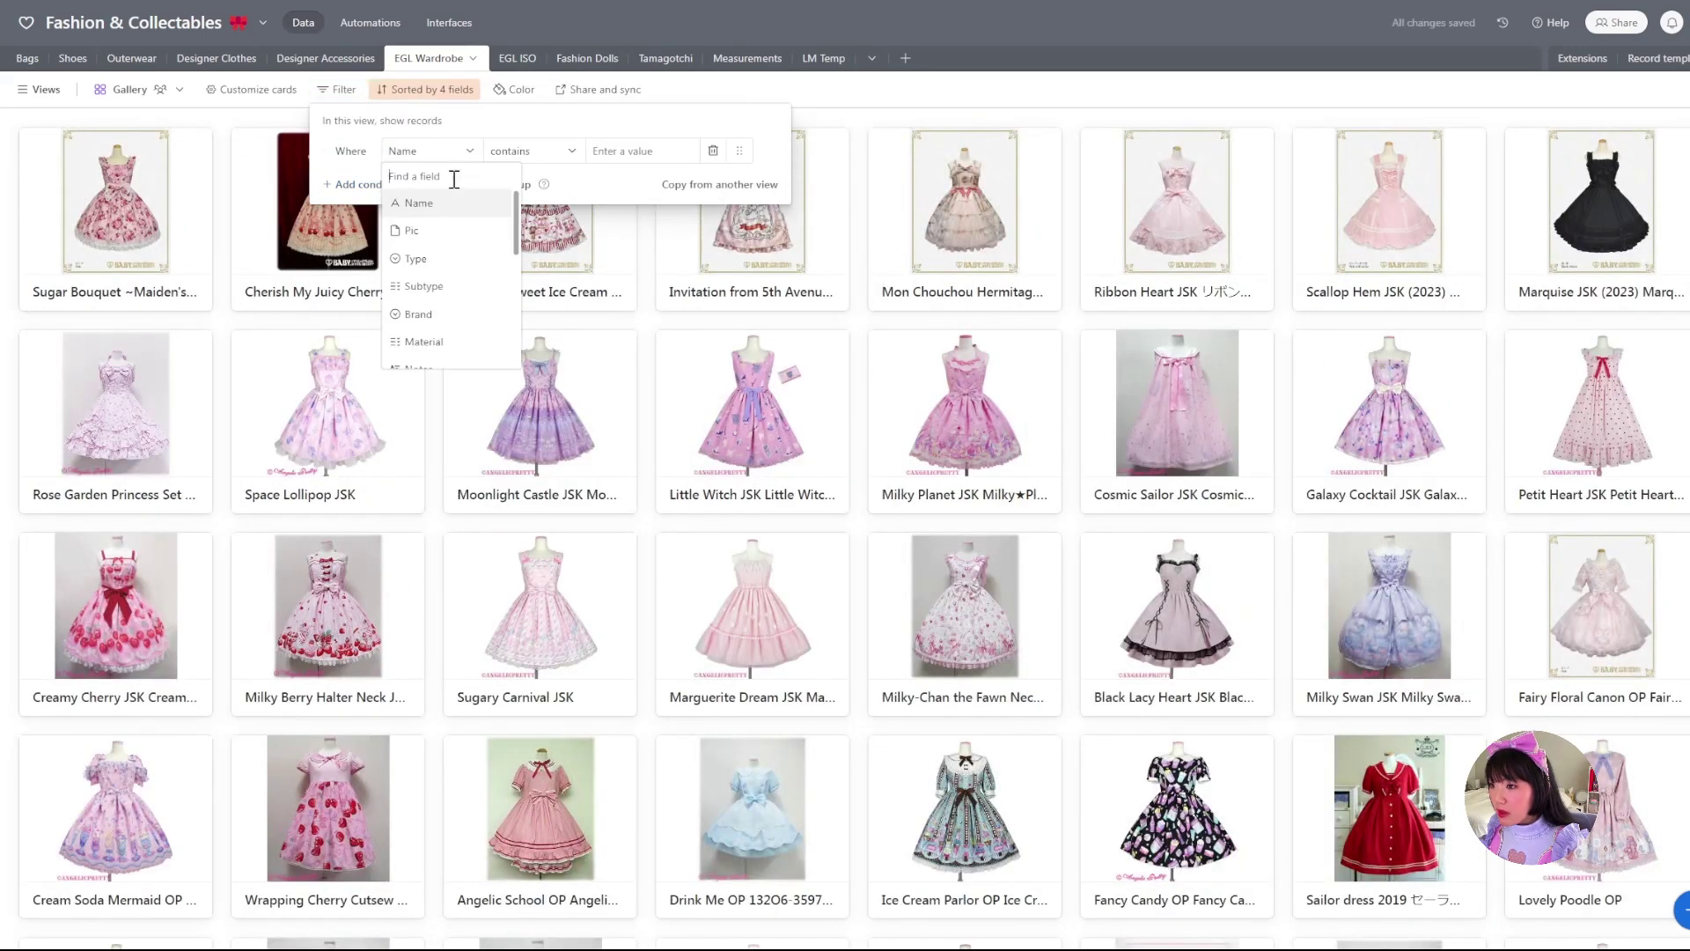
scroll(427, 343, "down", 3)
left_click(431, 356)
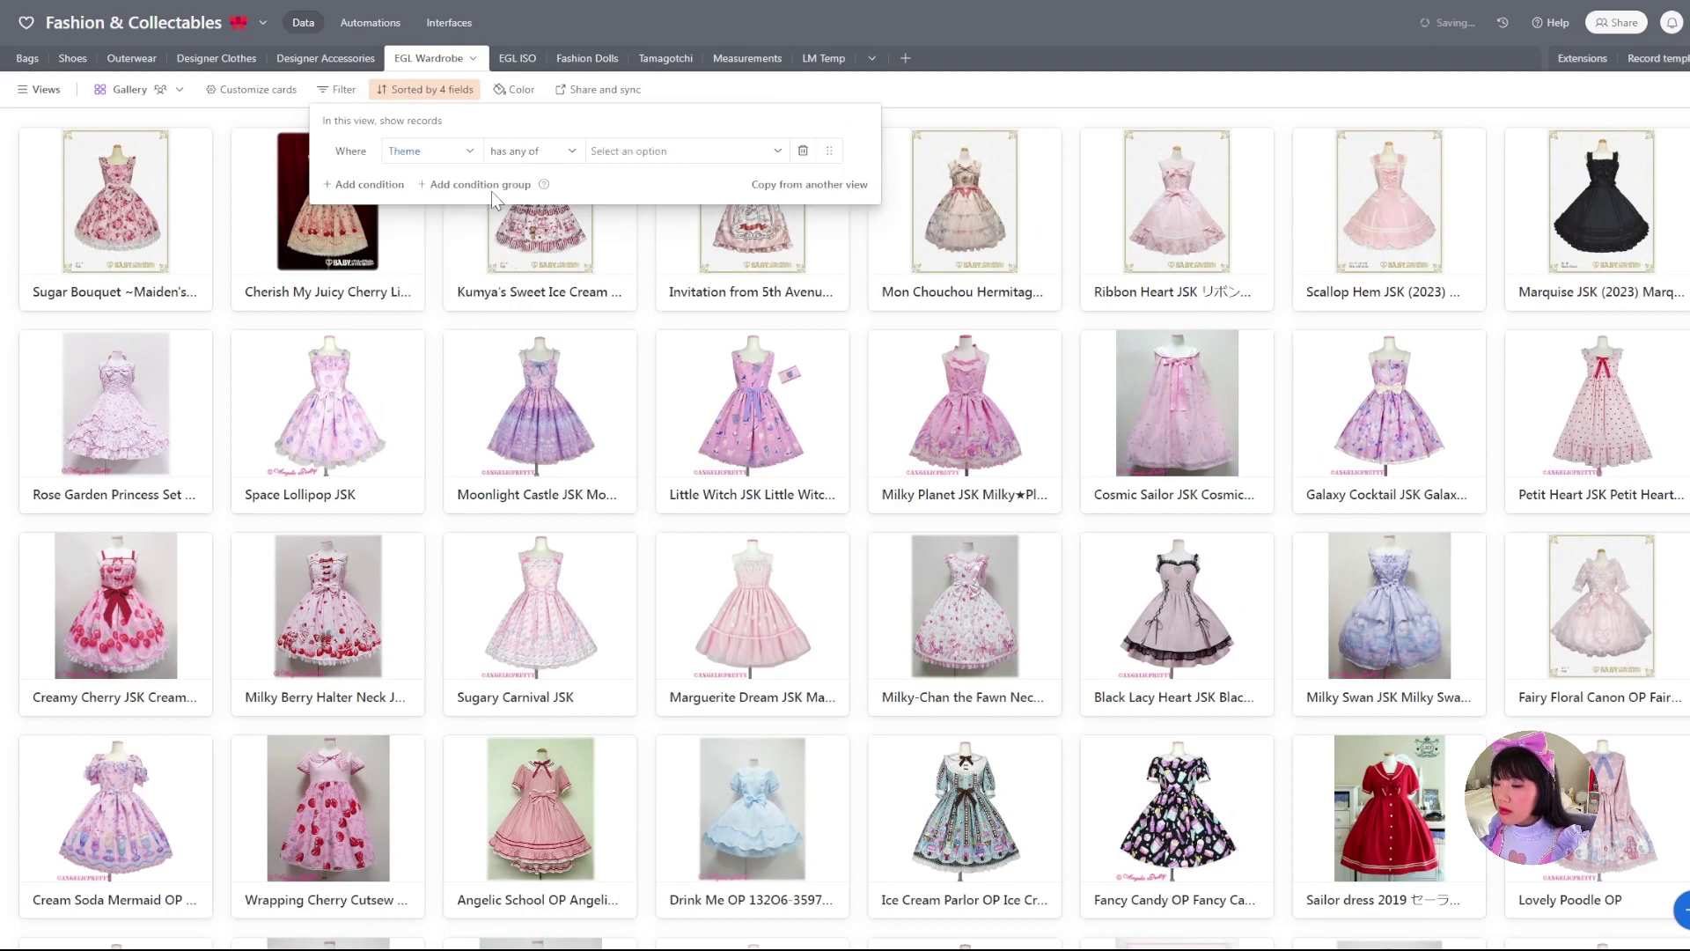
left_click(646, 154)
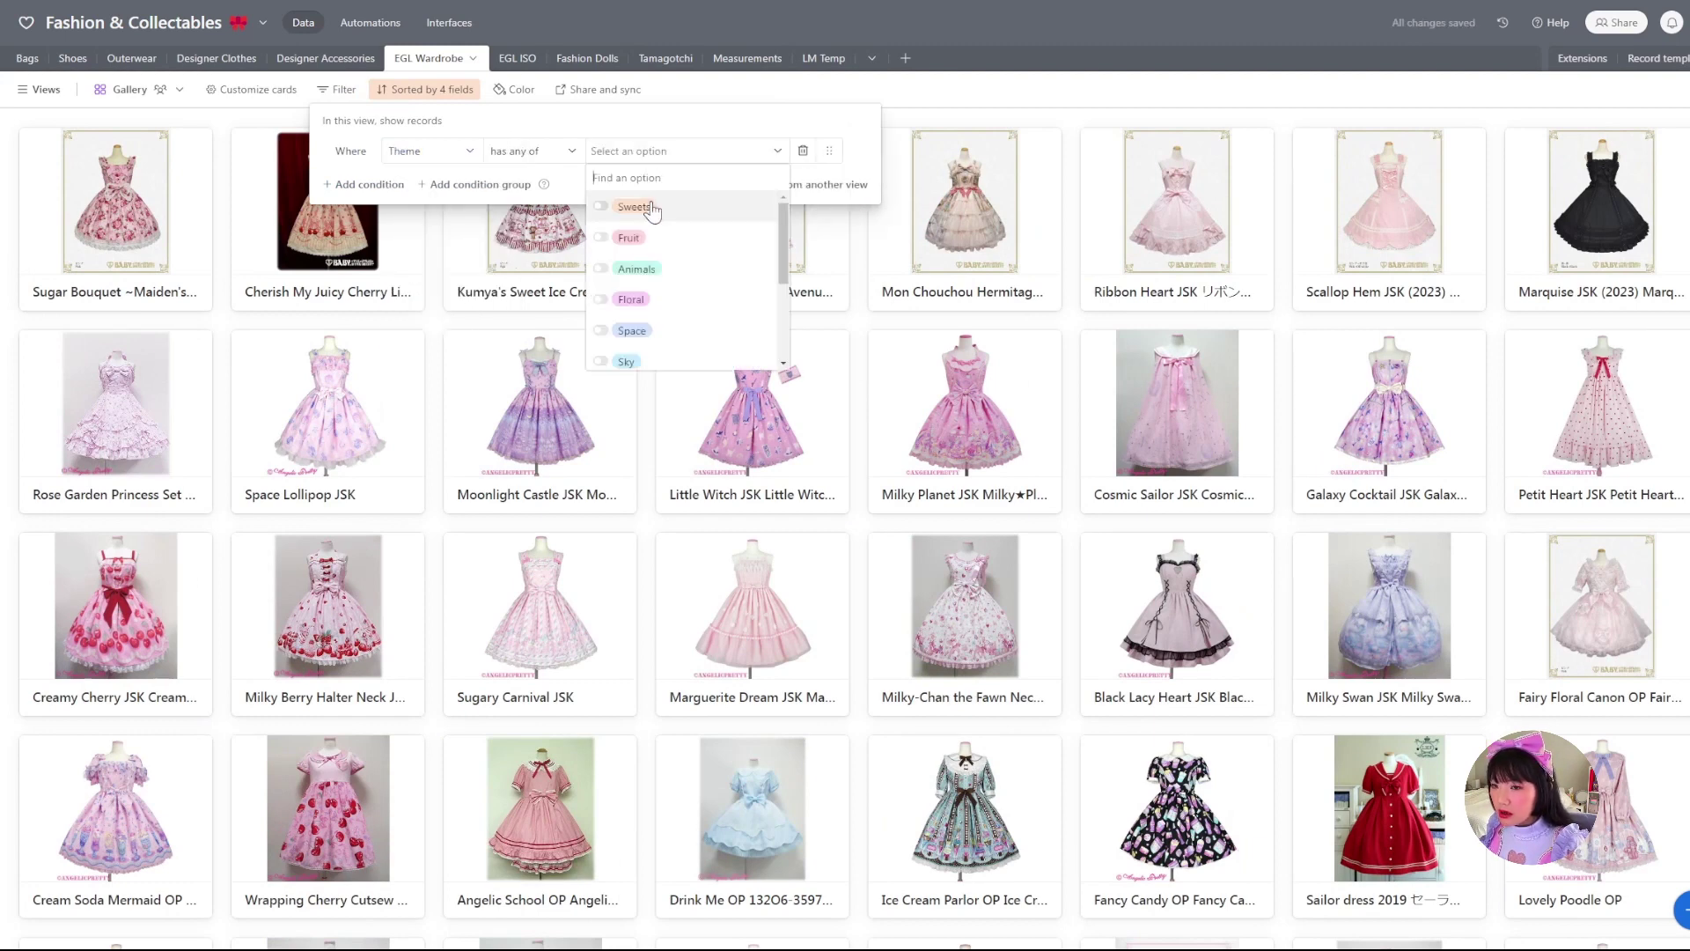
Change the filter condition to Brand is any of BABY or Angelic Pretty and look through the filtered cards.
left_click(610, 337)
left_click(943, 396)
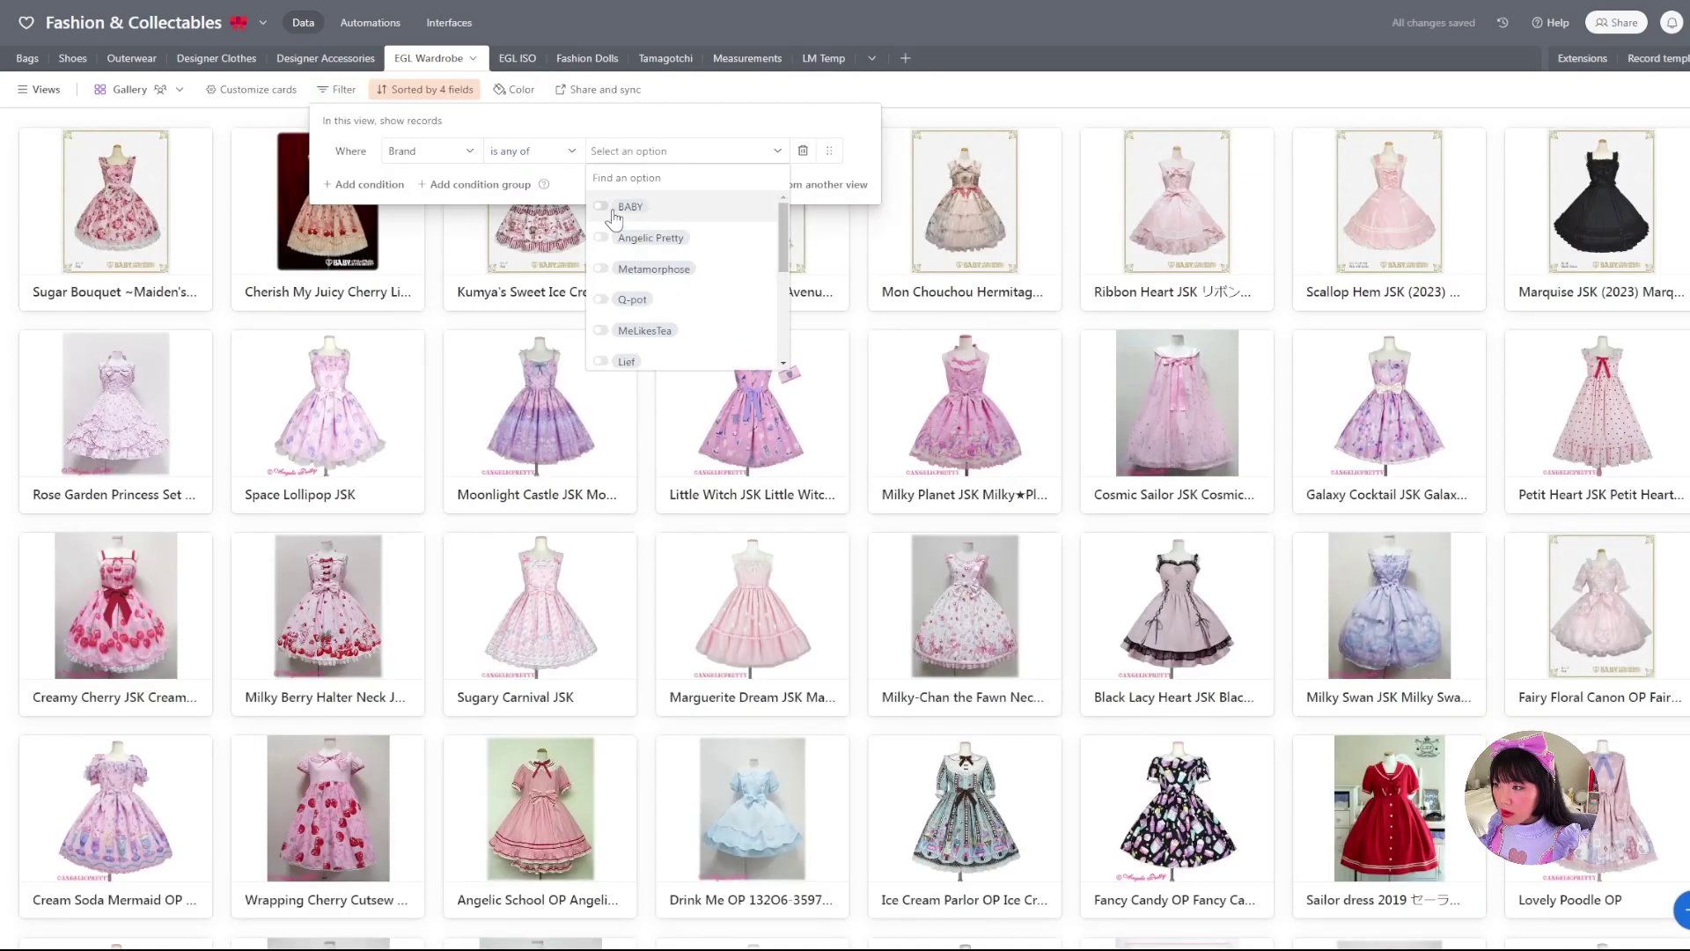
left_click(631, 206)
left_click(634, 238)
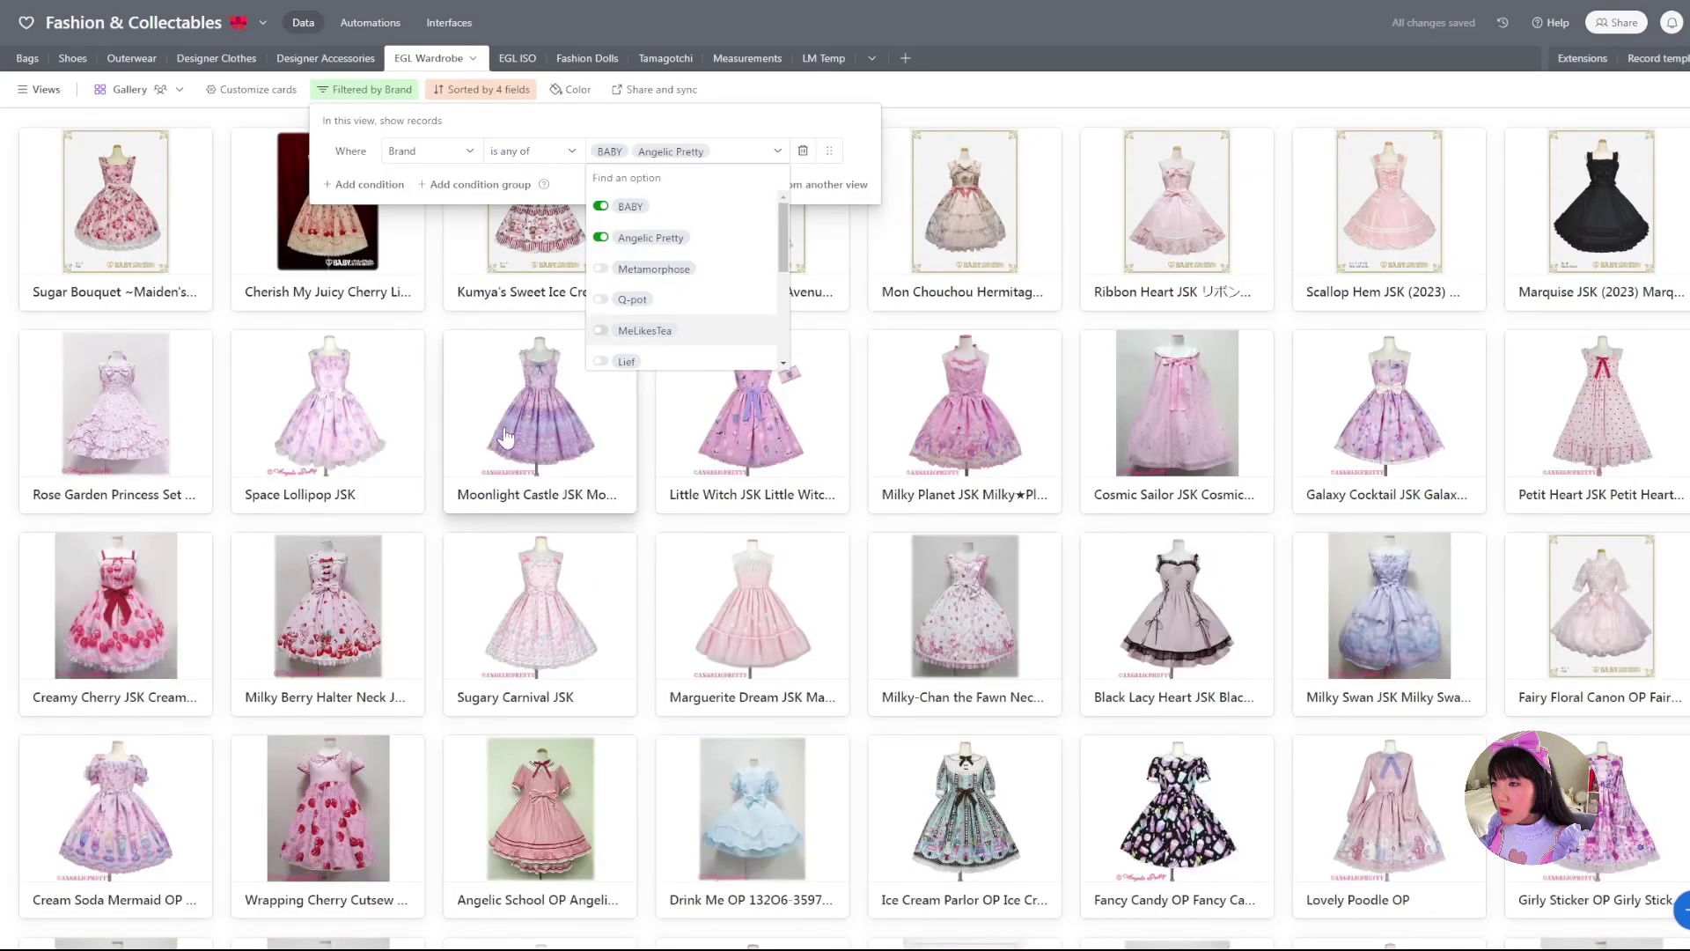
scroll(505, 435, "down", 15)
scroll(504, 436, "up", 10)
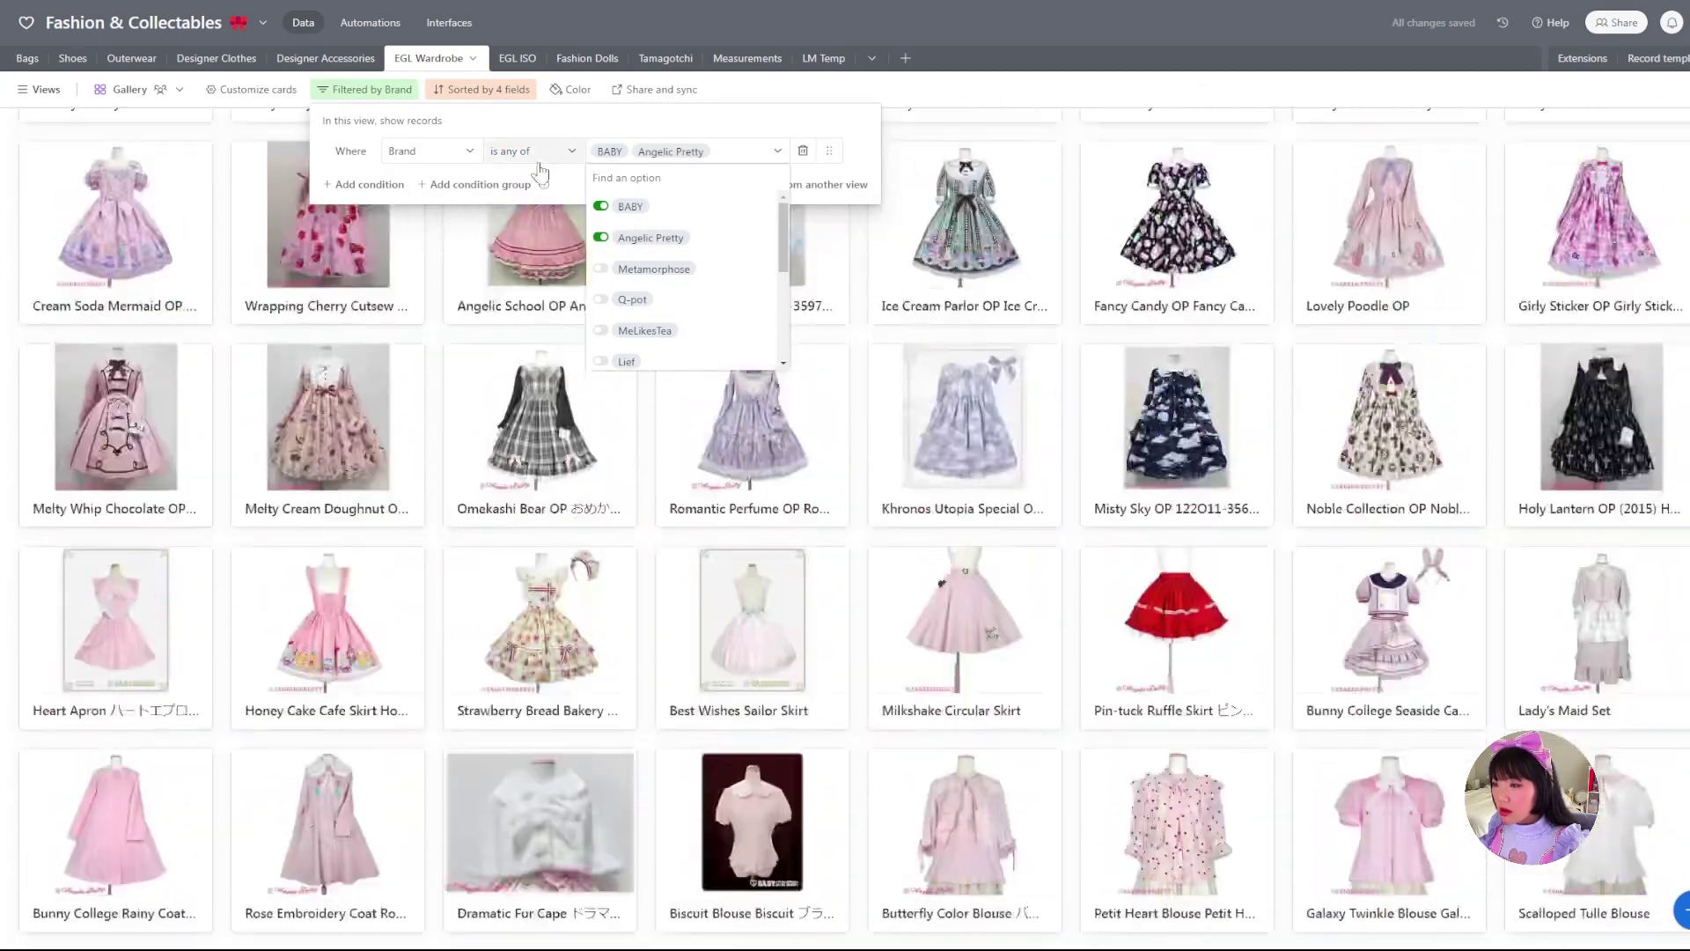
Remove the Brand filter condition from the gallery and review the view's sort settings.
left_click(552, 128)
left_click(480, 89)
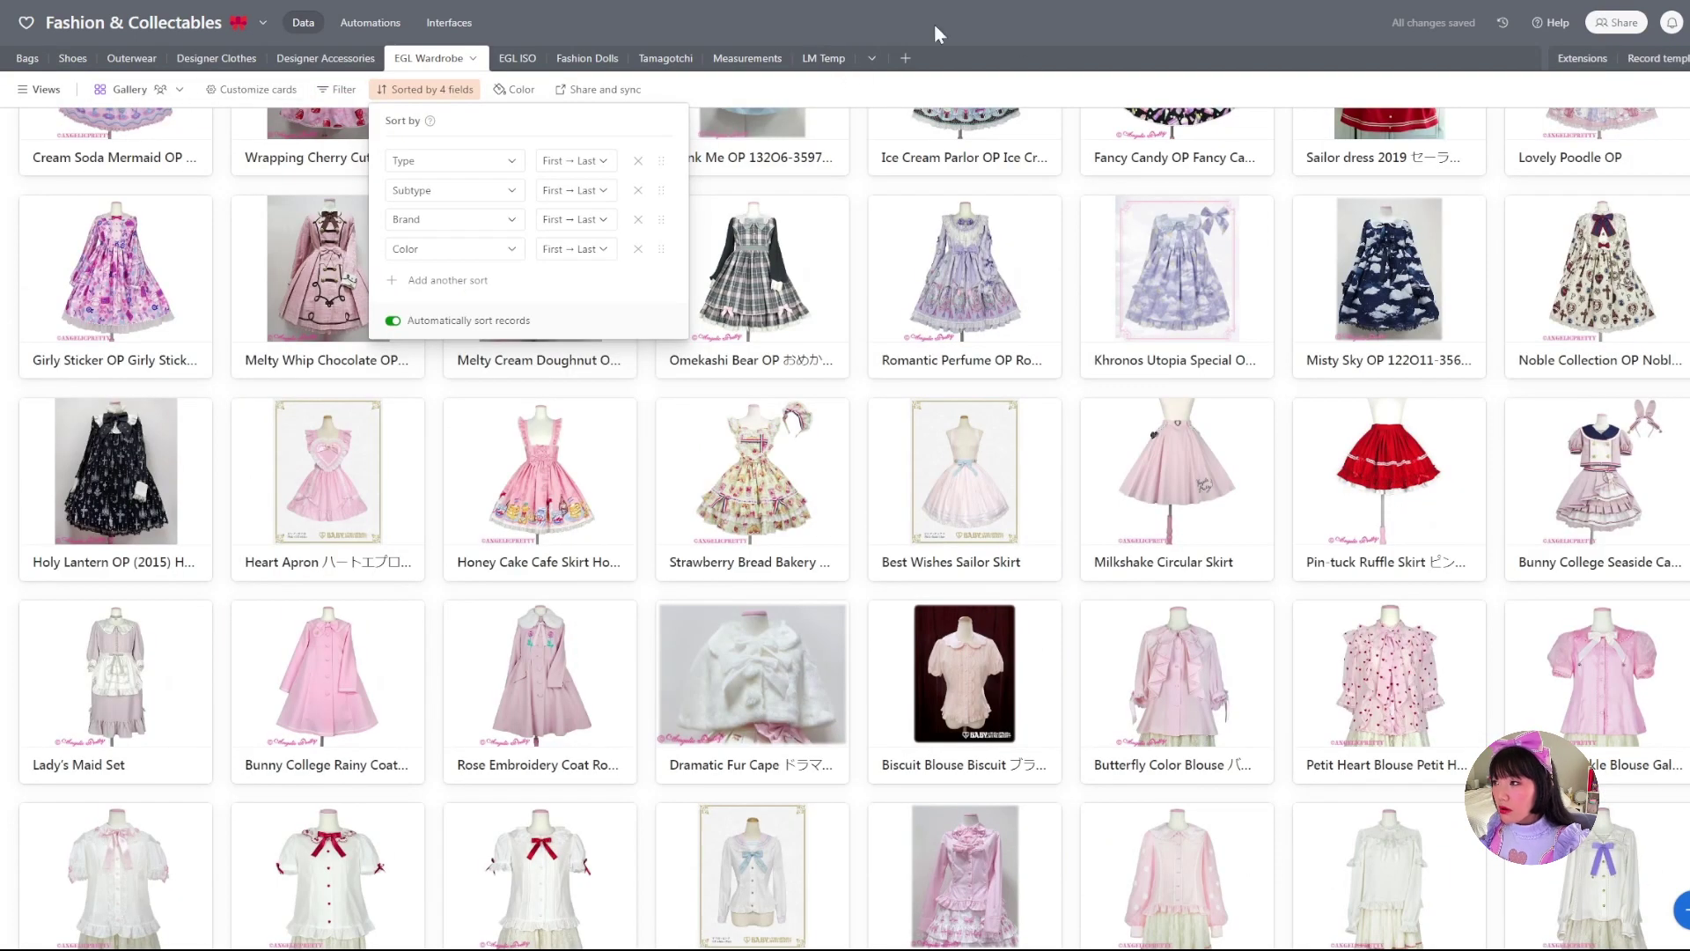
left_click(1066, 64)
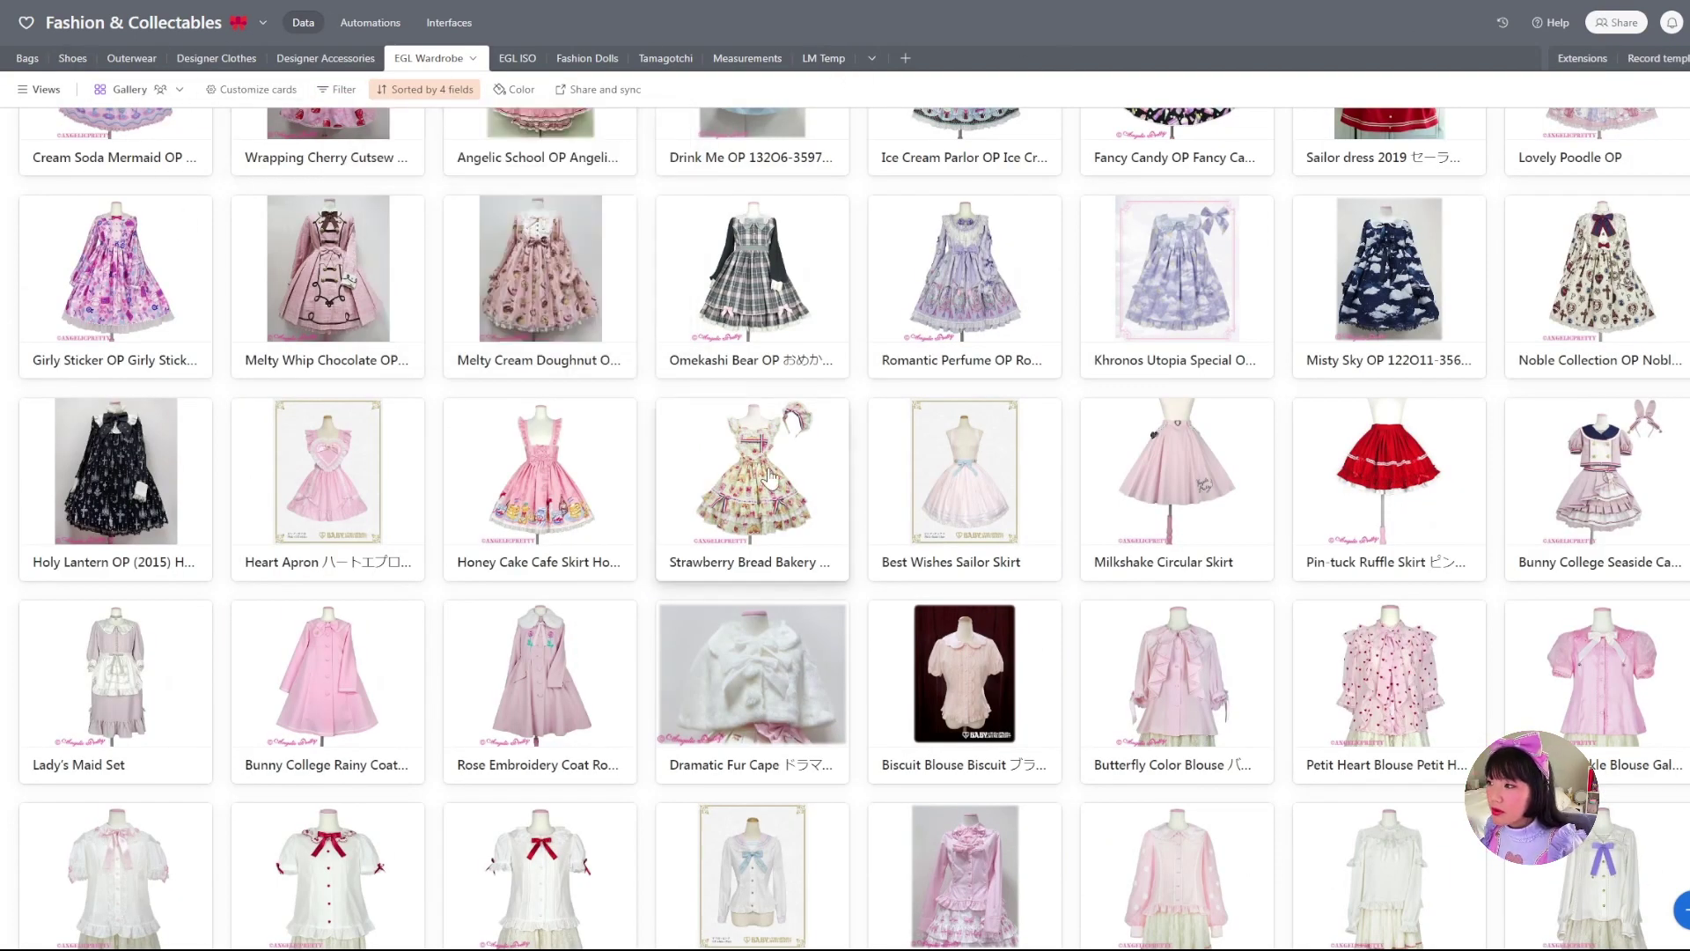
Switch the EGL Wardrobe table to its Unworn view and hide the list of views.
left_click(39, 89)
left_click(40, 220)
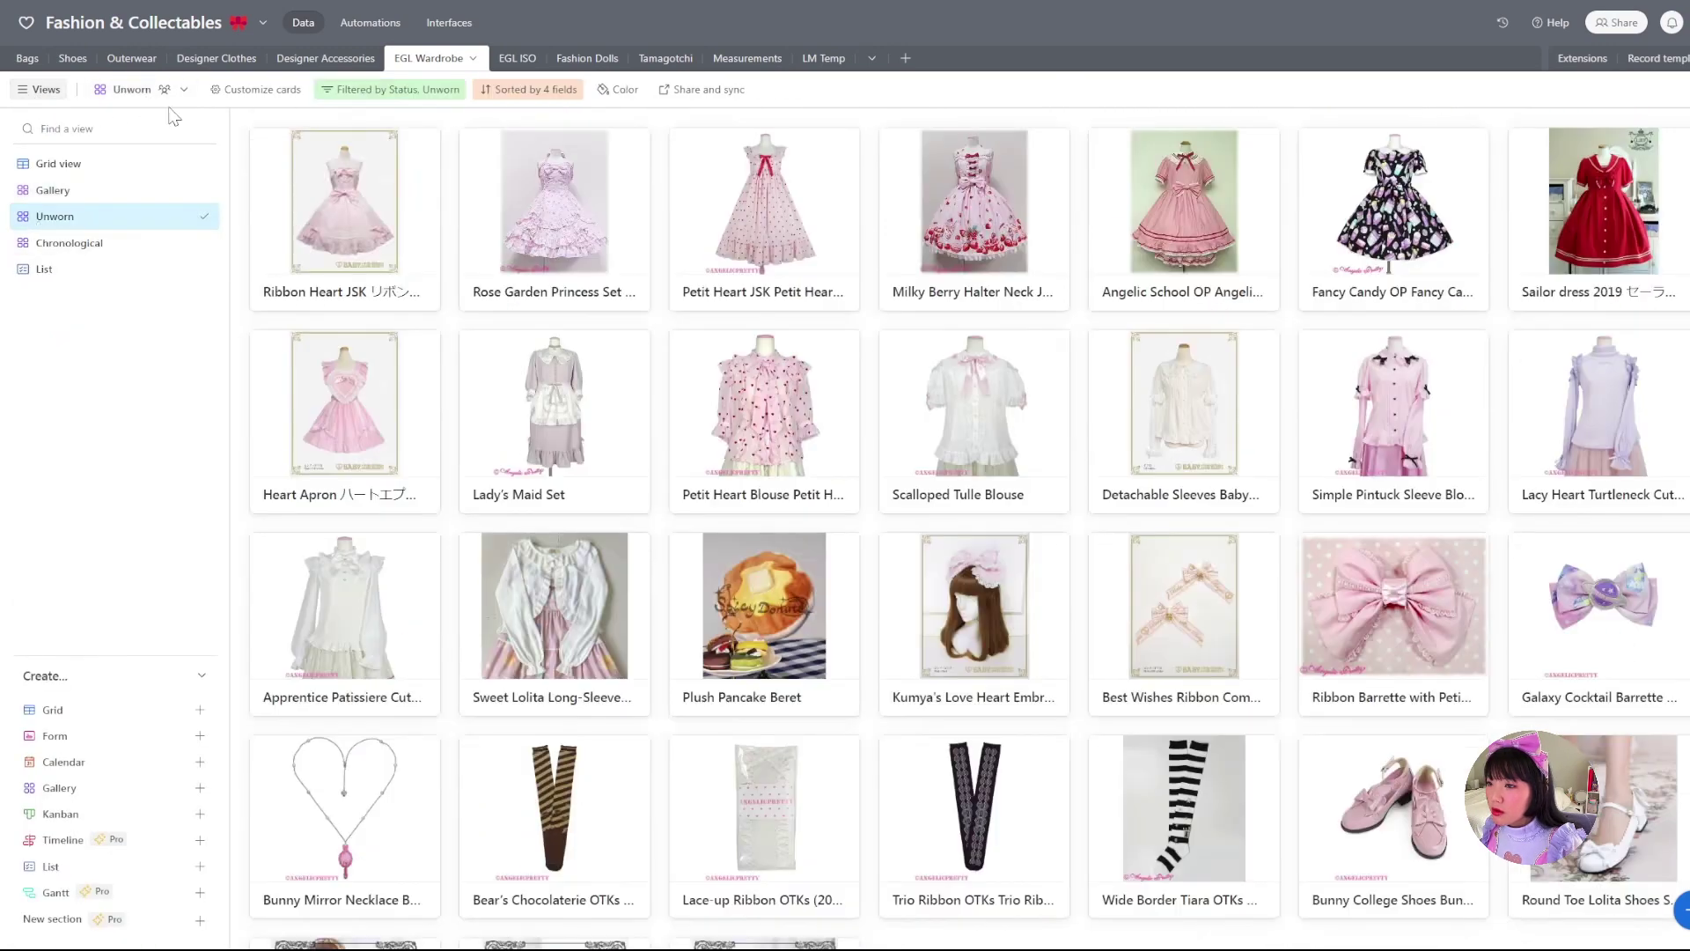
left_click(39, 89)
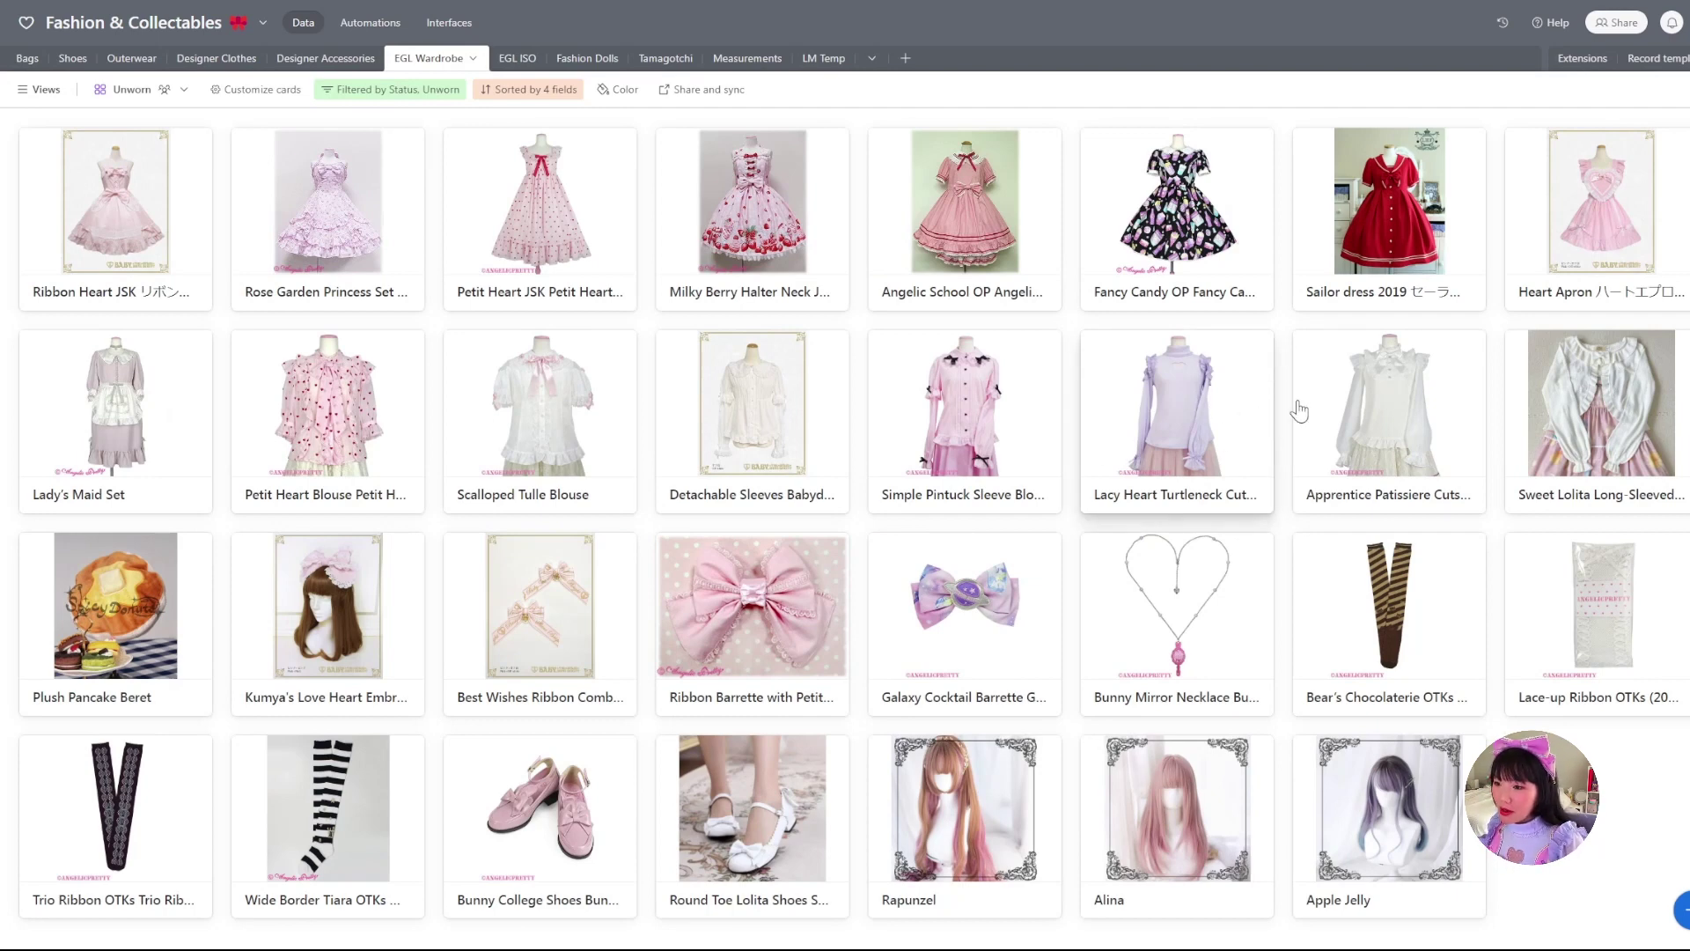
In the Lacy Heart Turtleneck Cutsew record, clear the Unworn checkbox and return to the table's views.
left_click(1202, 434)
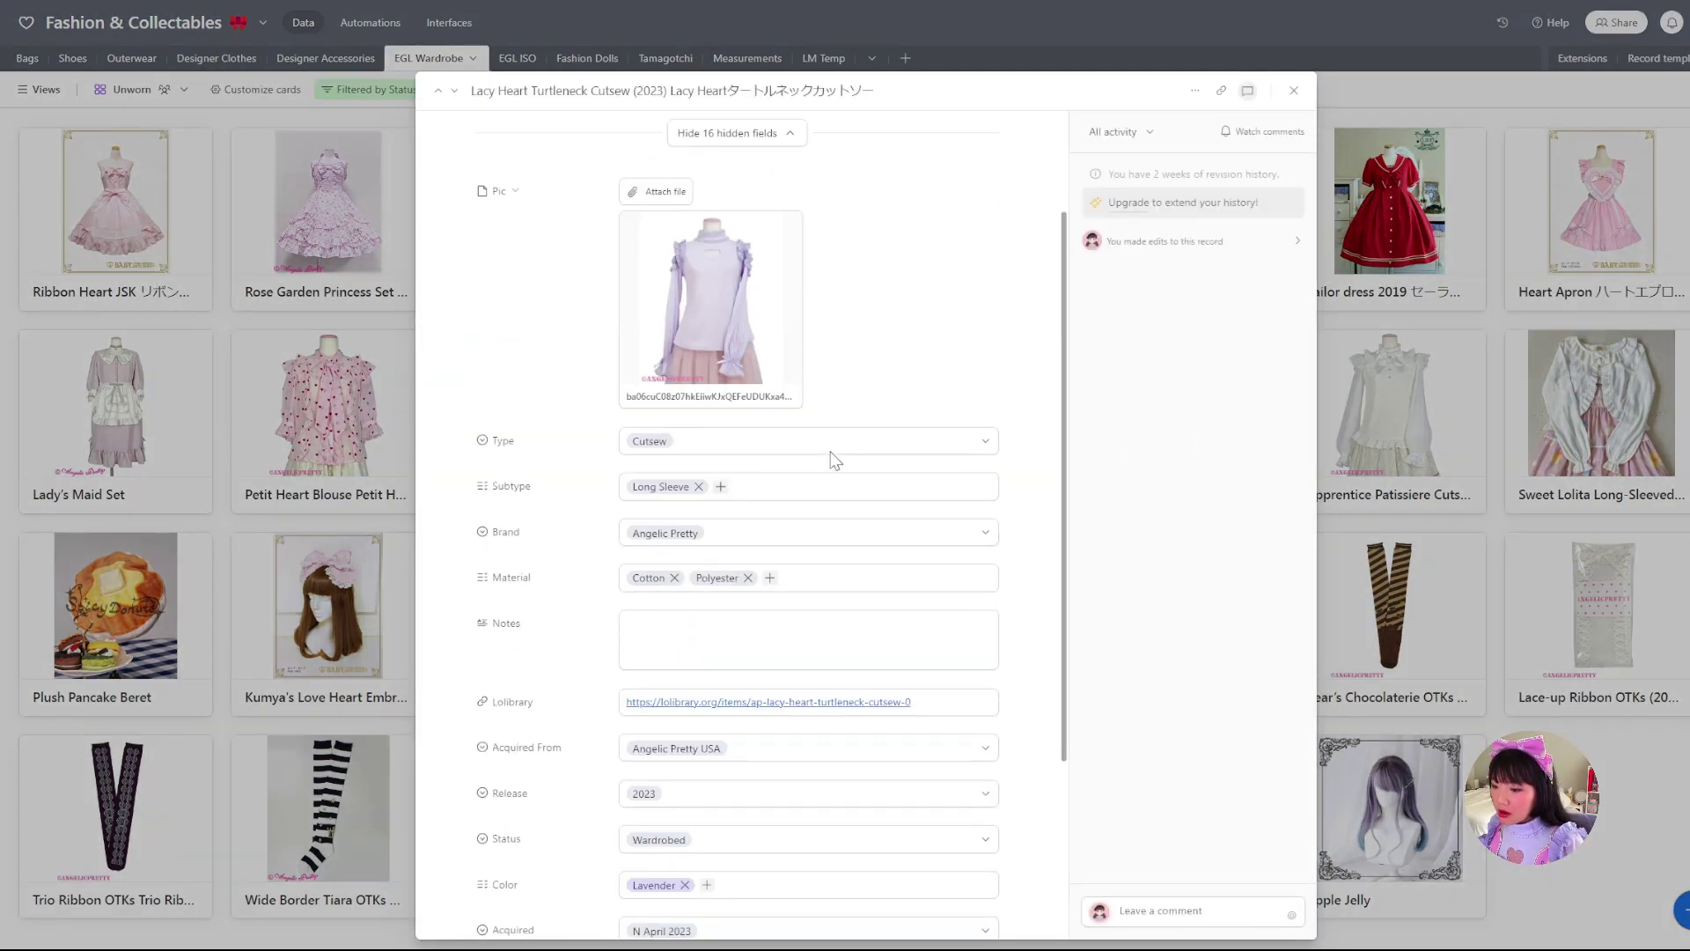
scroll(725, 872, "down", 2)
left_click(632, 873)
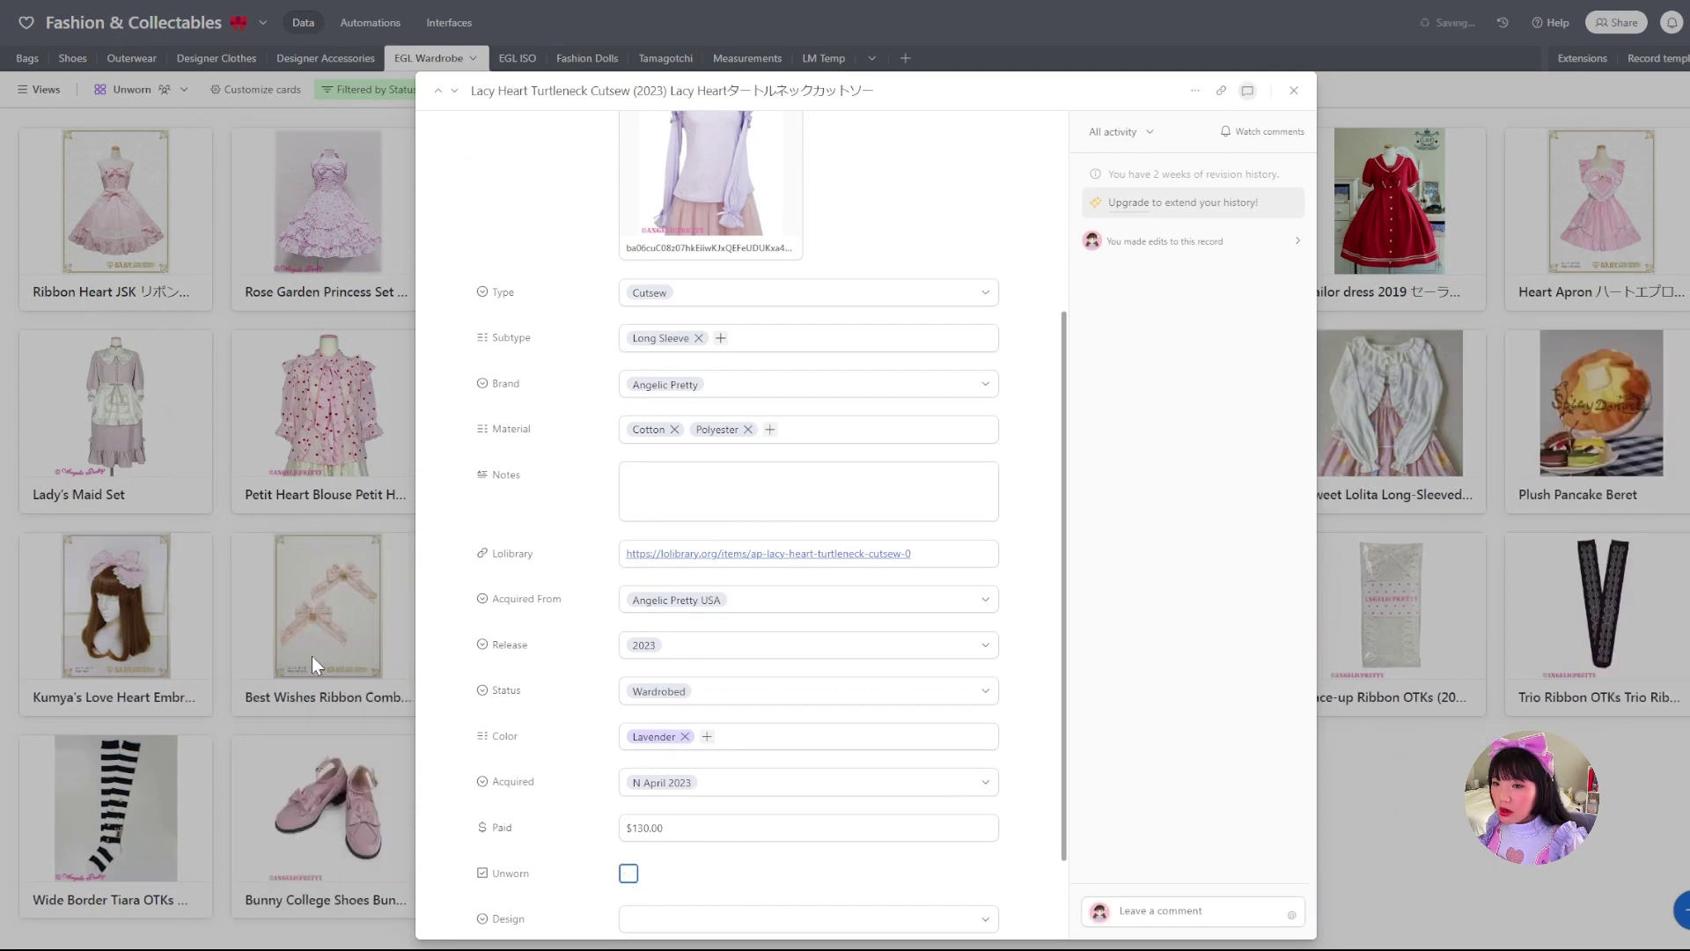
key("Escape")
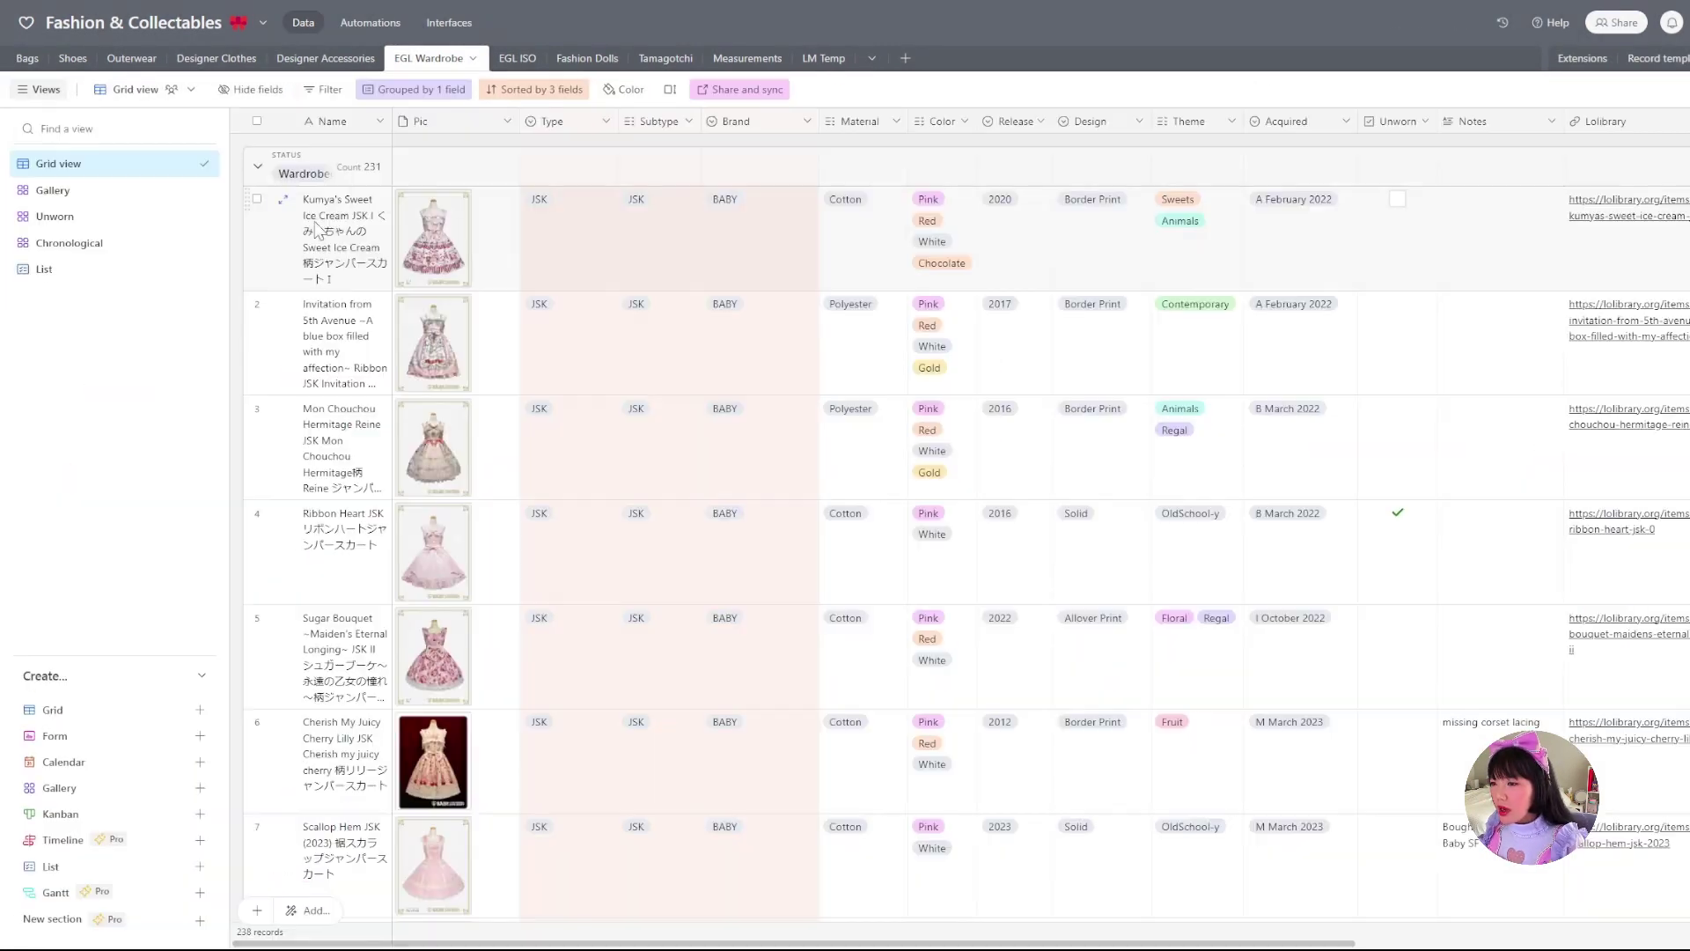
left_click(40, 88)
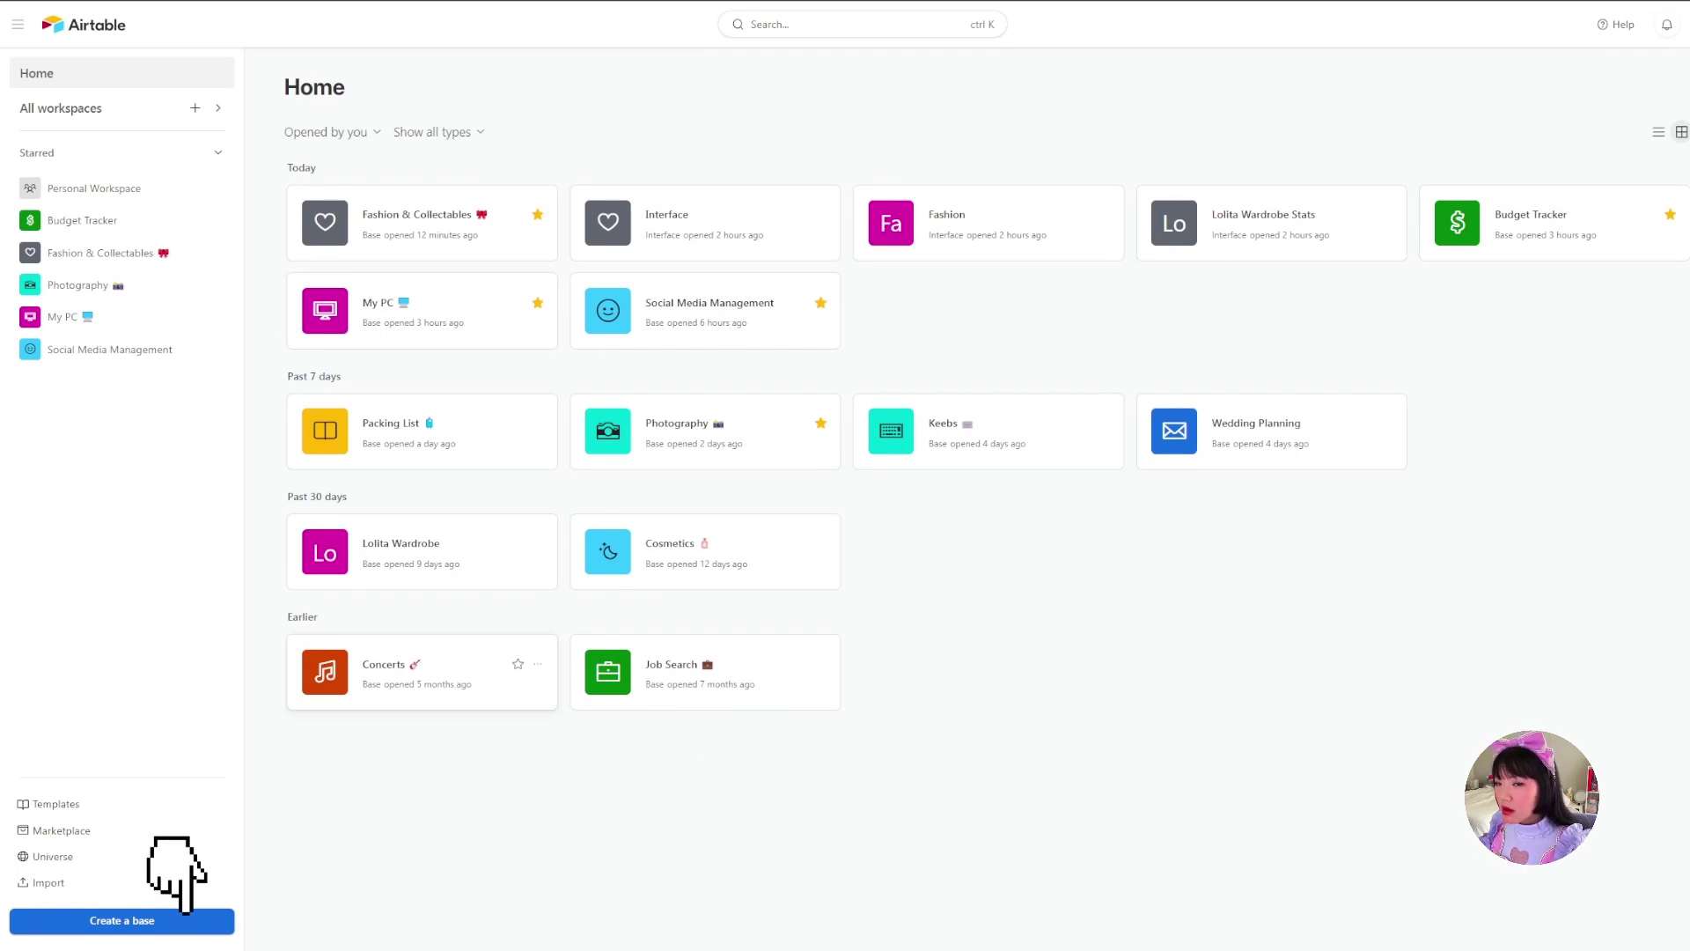
Create a new base from the Airtable home page and name it Demo Wardrobe.
left_click(181, 911)
left_click(88, 24)
triple_click(136, 76)
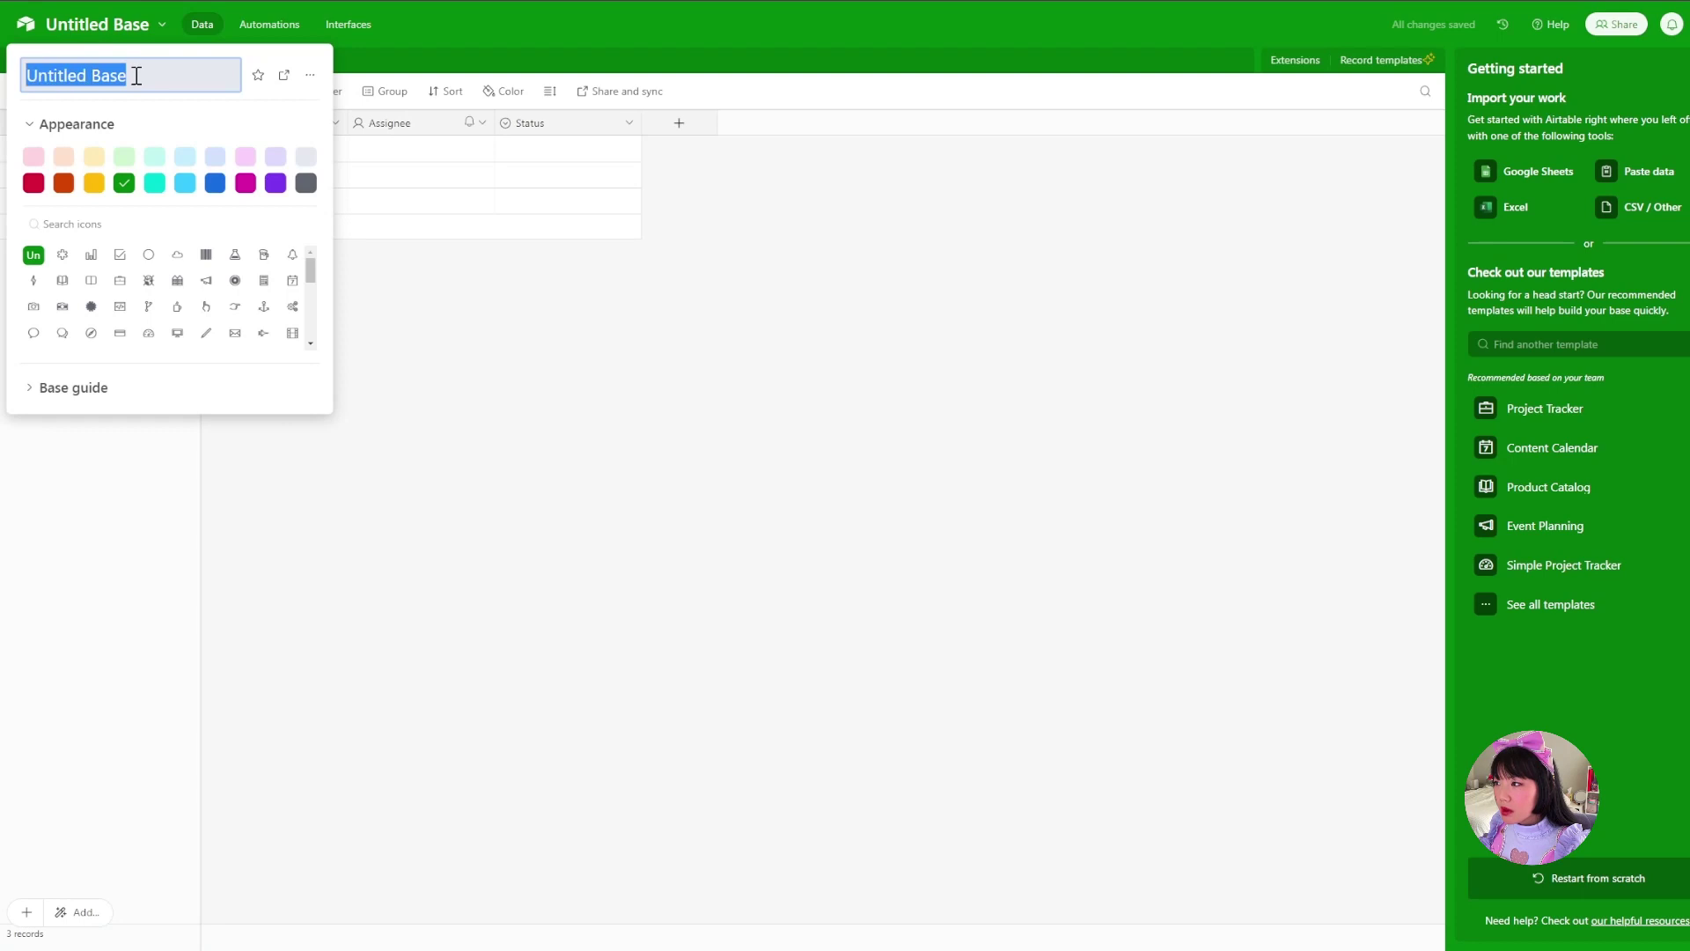
type("Demo Wardrobe")
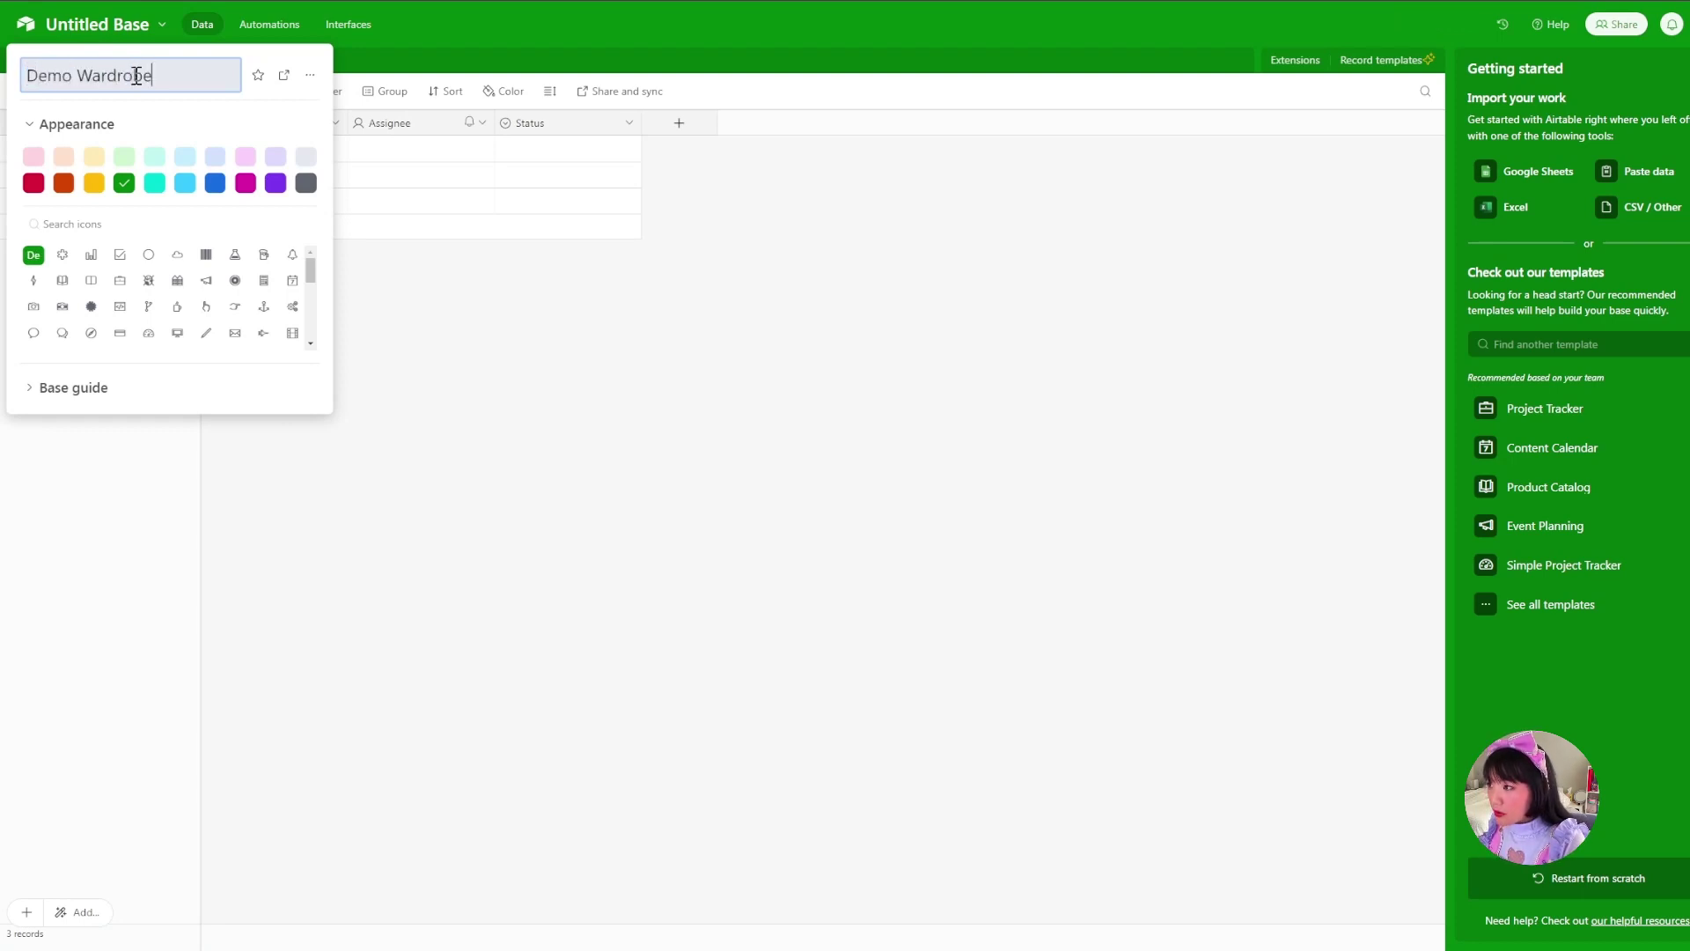
Try magenta as the Demo Wardrobe base's color, then set it back to green.
left_click(246, 183)
left_click(525, 306)
left_click(103, 35)
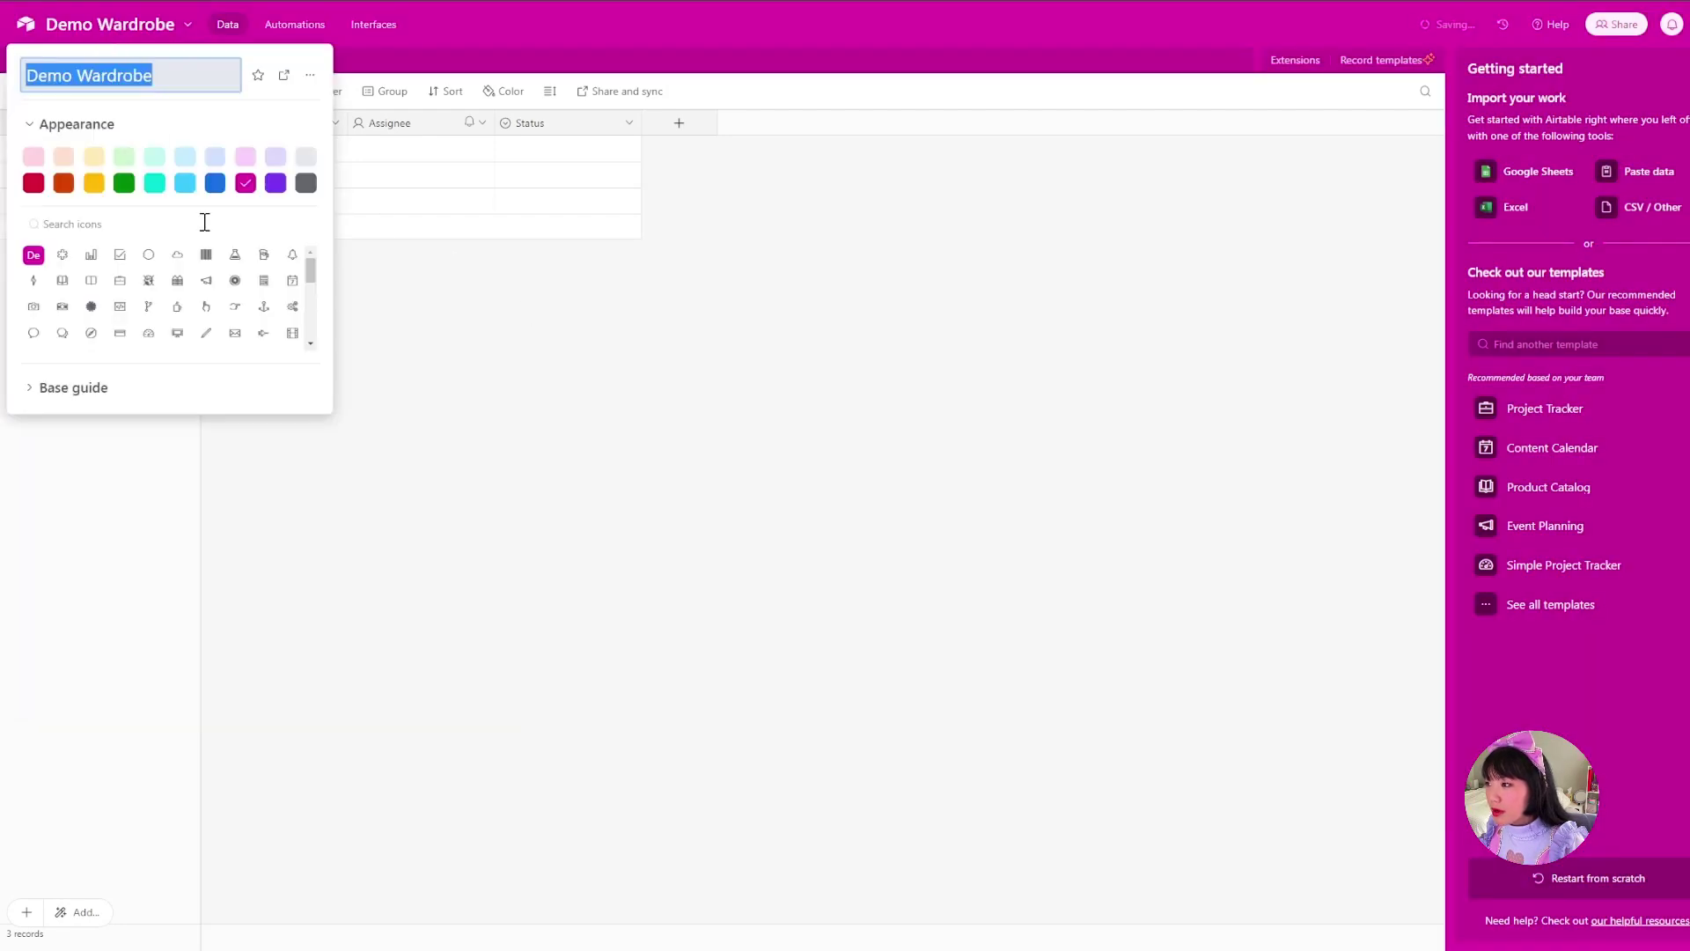
left_click(124, 182)
left_click(289, 243)
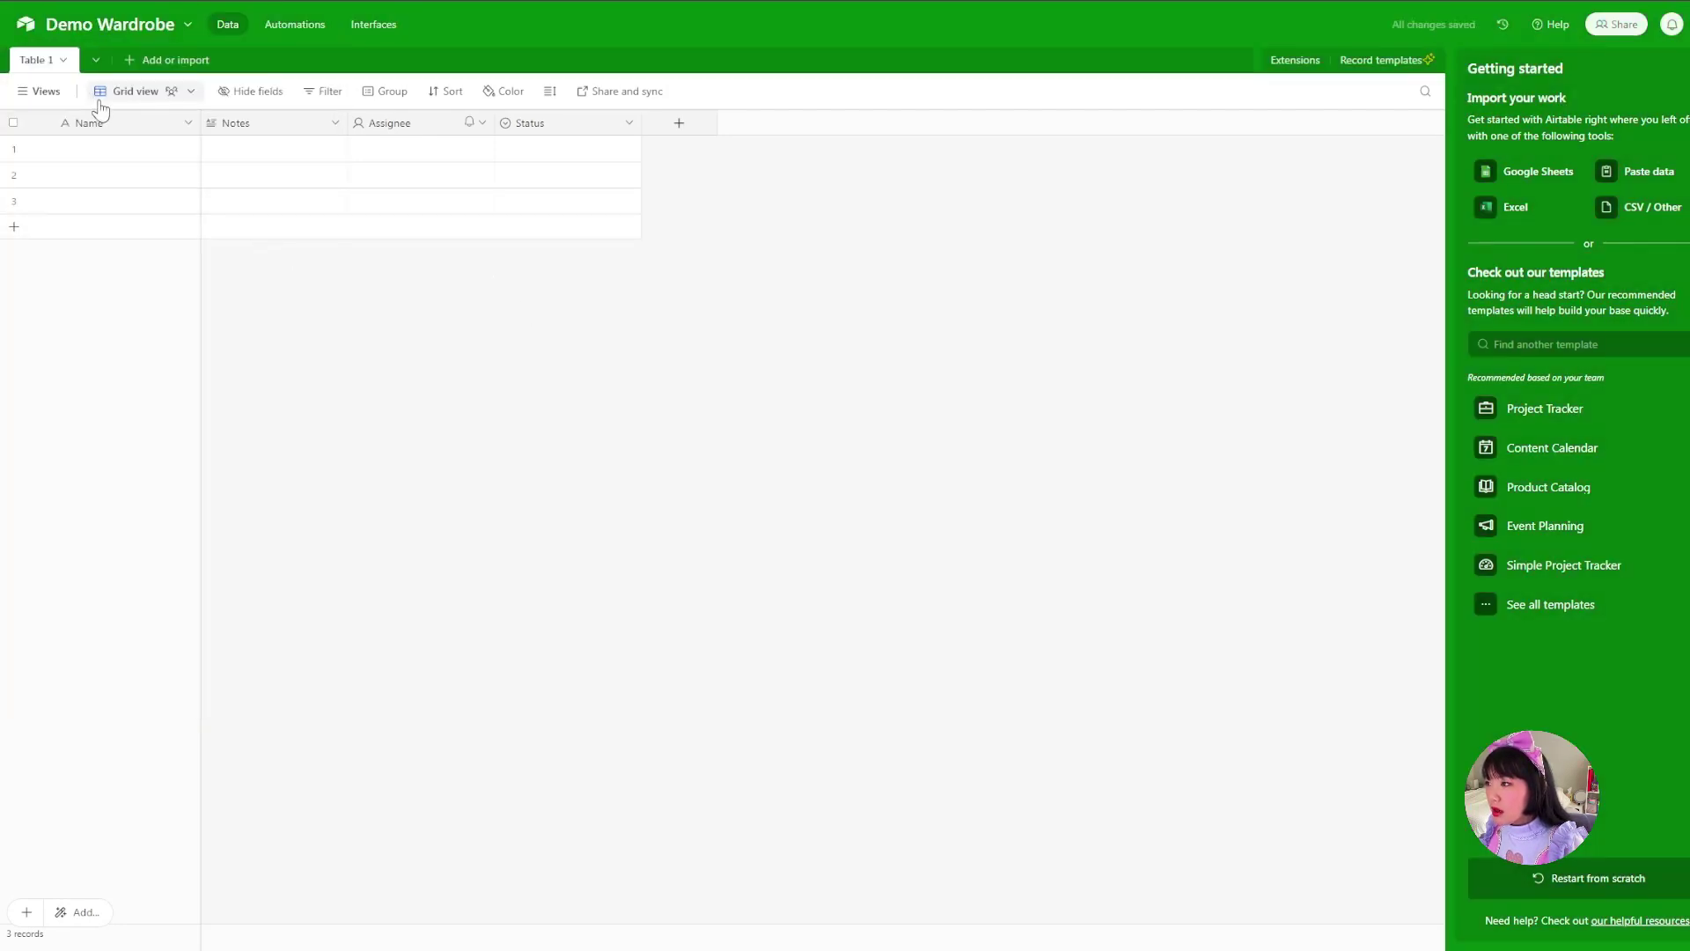
Rename the base's first table to "List of dresses" and save the name.
left_click(61, 62)
left_click(119, 155)
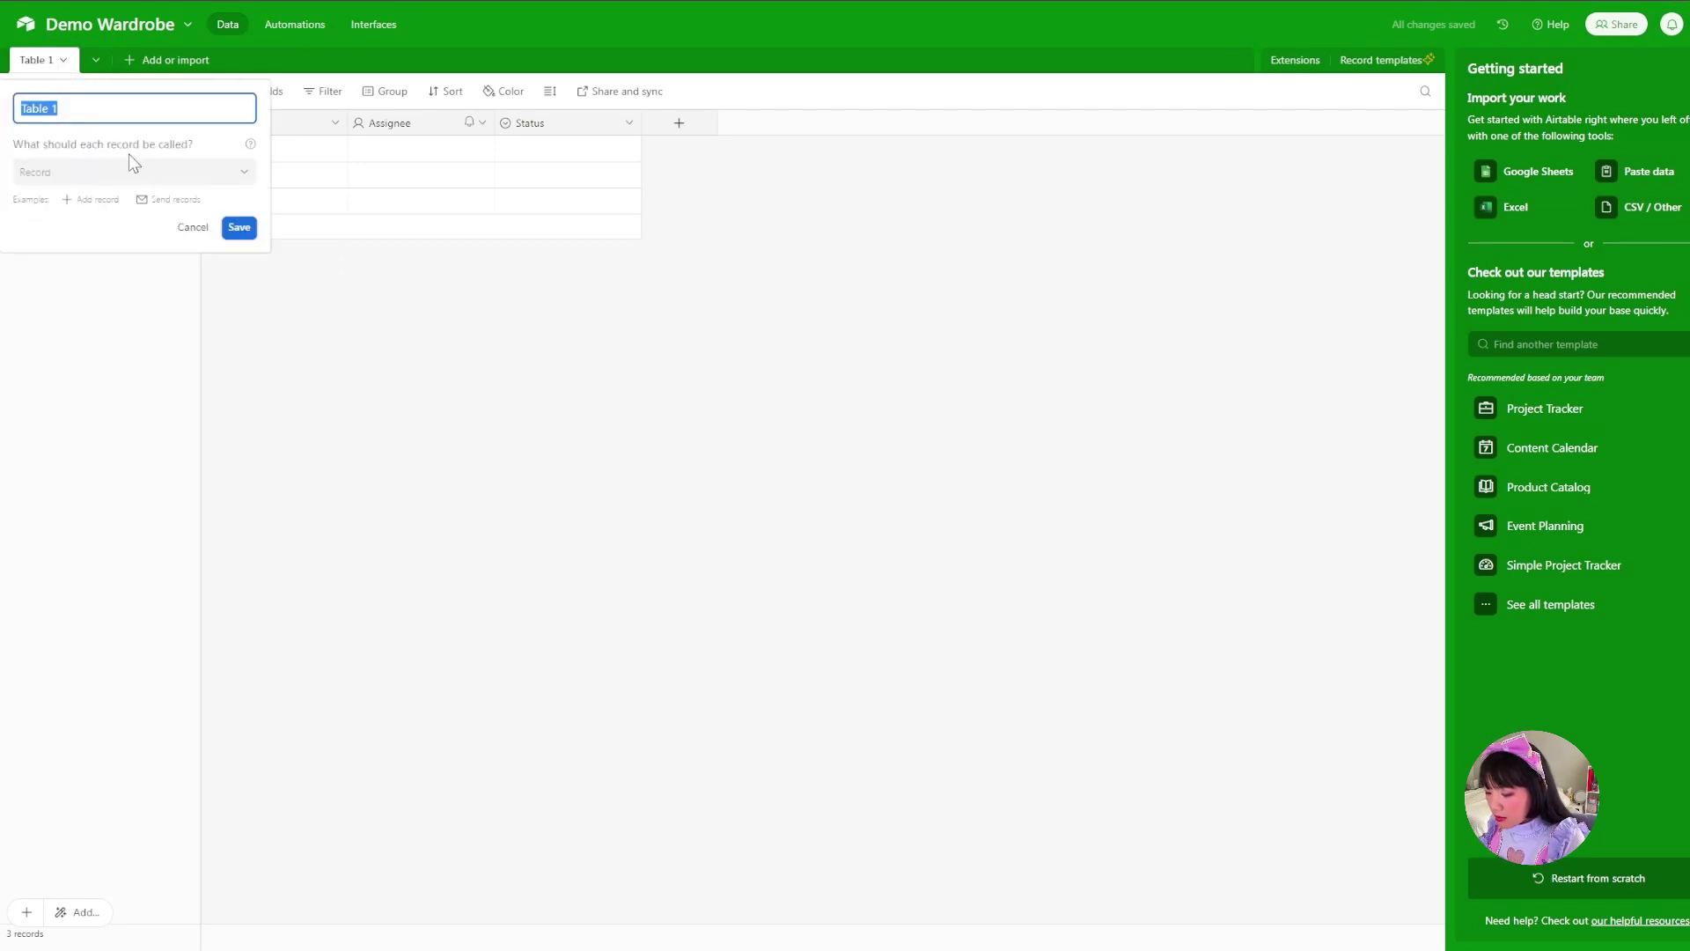
type("List of dresses")
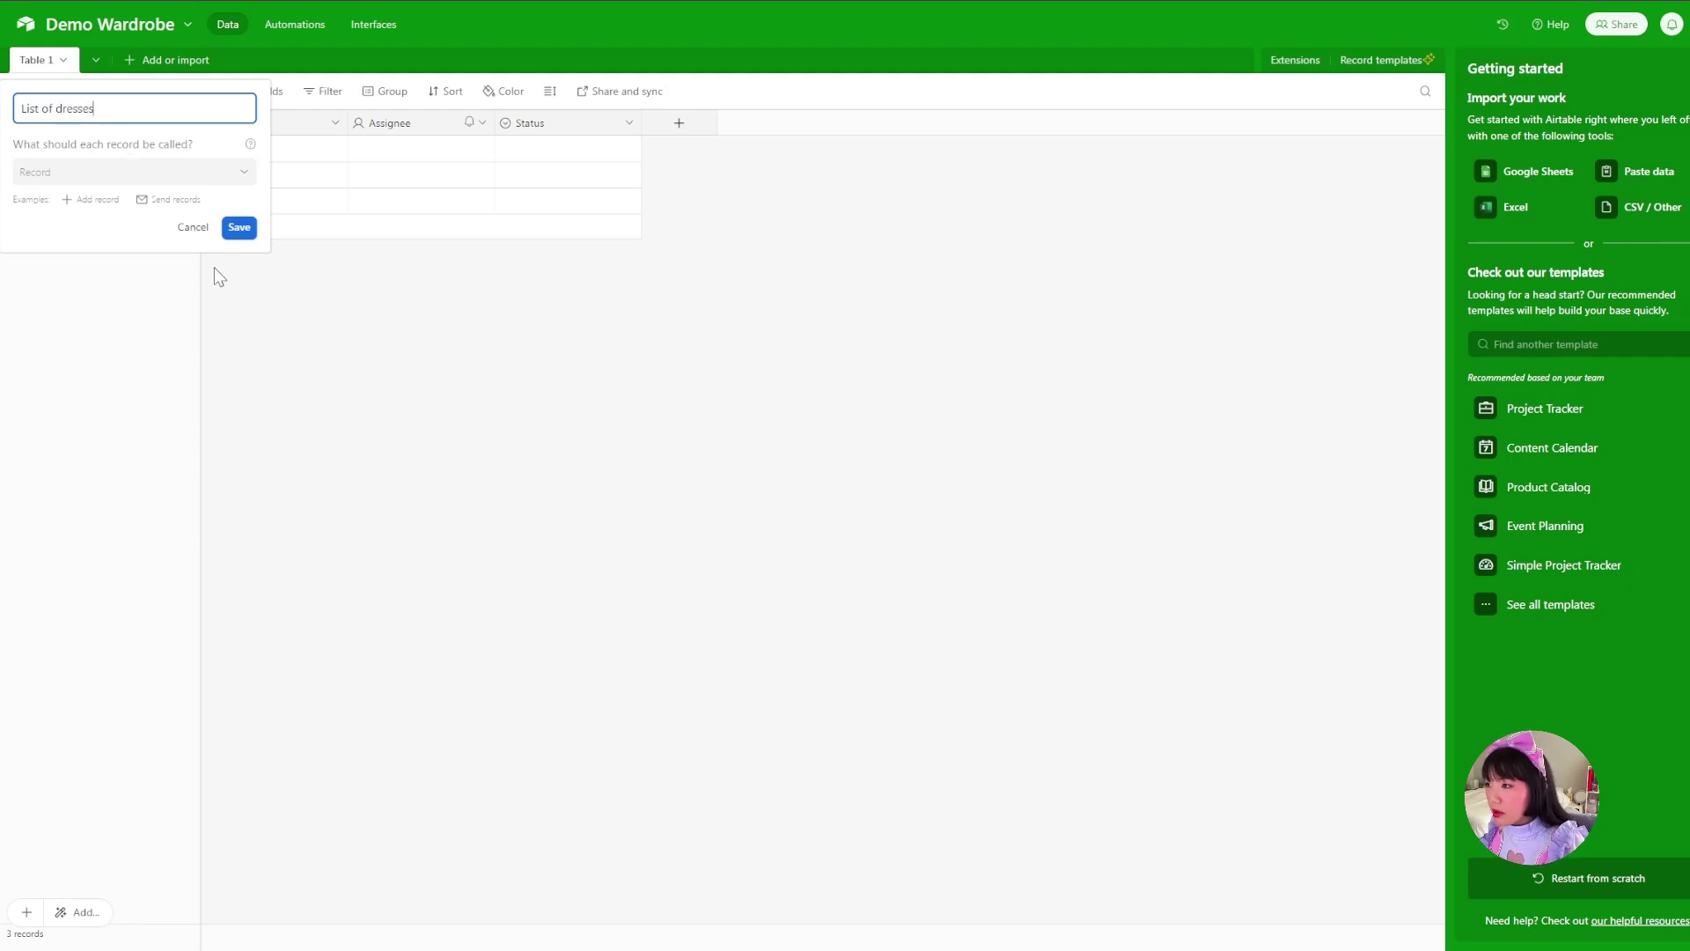
left_click(241, 231)
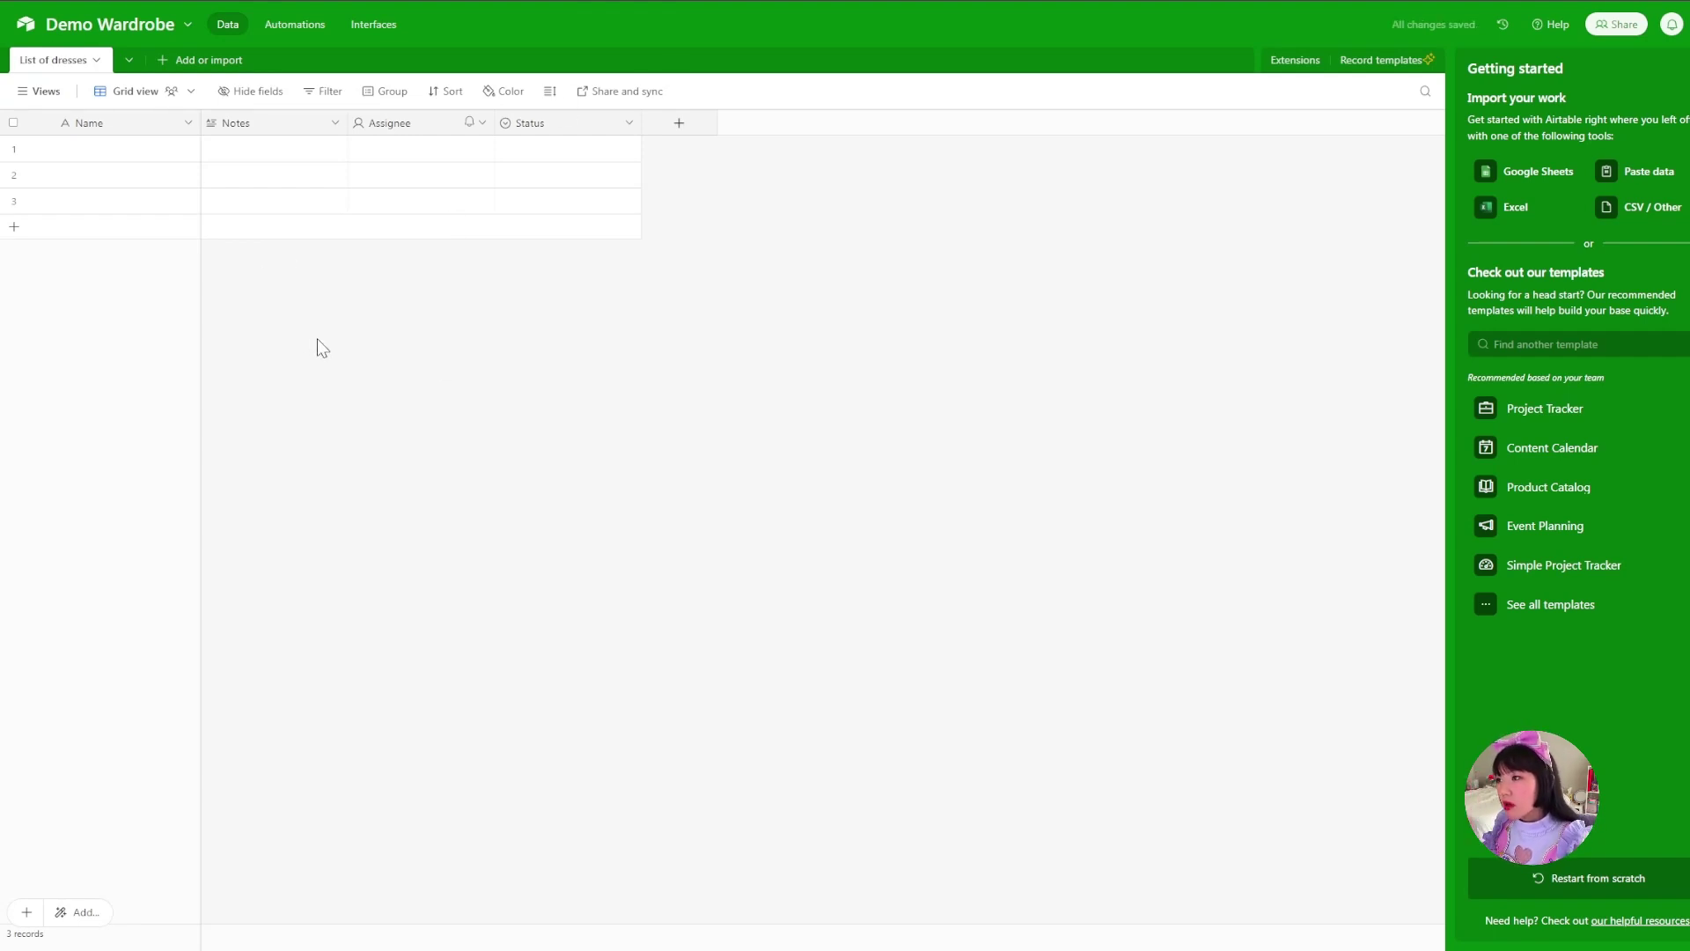
Delete the default Notes, Assignee and Status fields from the List of dresses table.
right_click(272, 134)
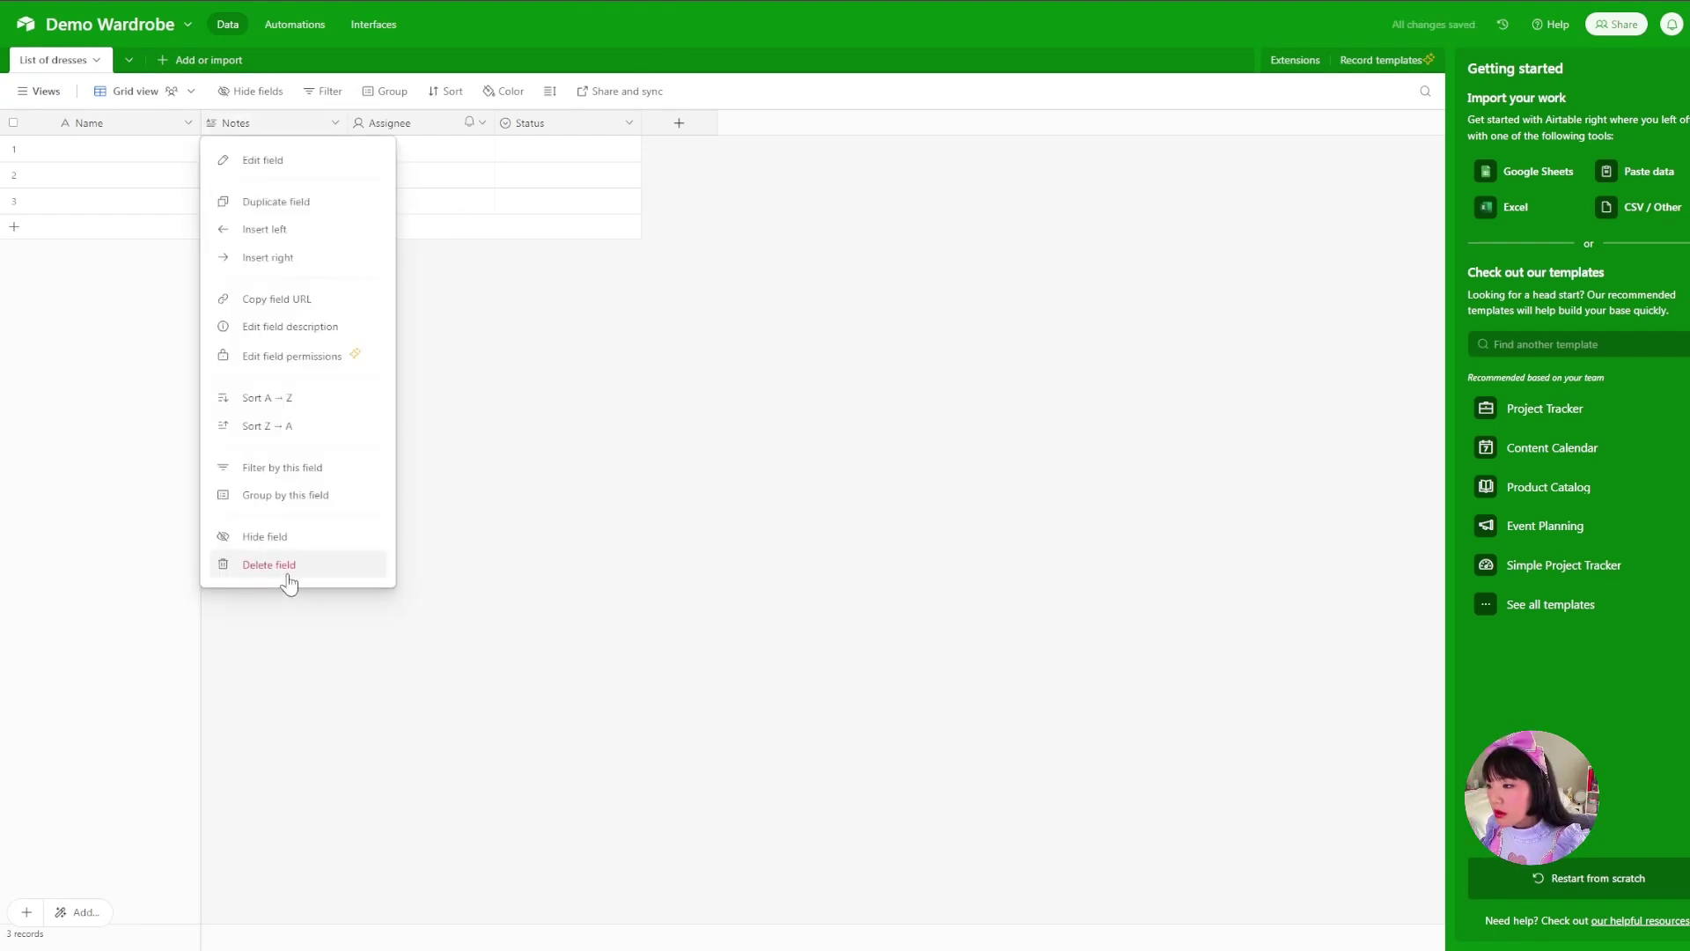
left_click(282, 567)
right_click(279, 132)
left_click(272, 566)
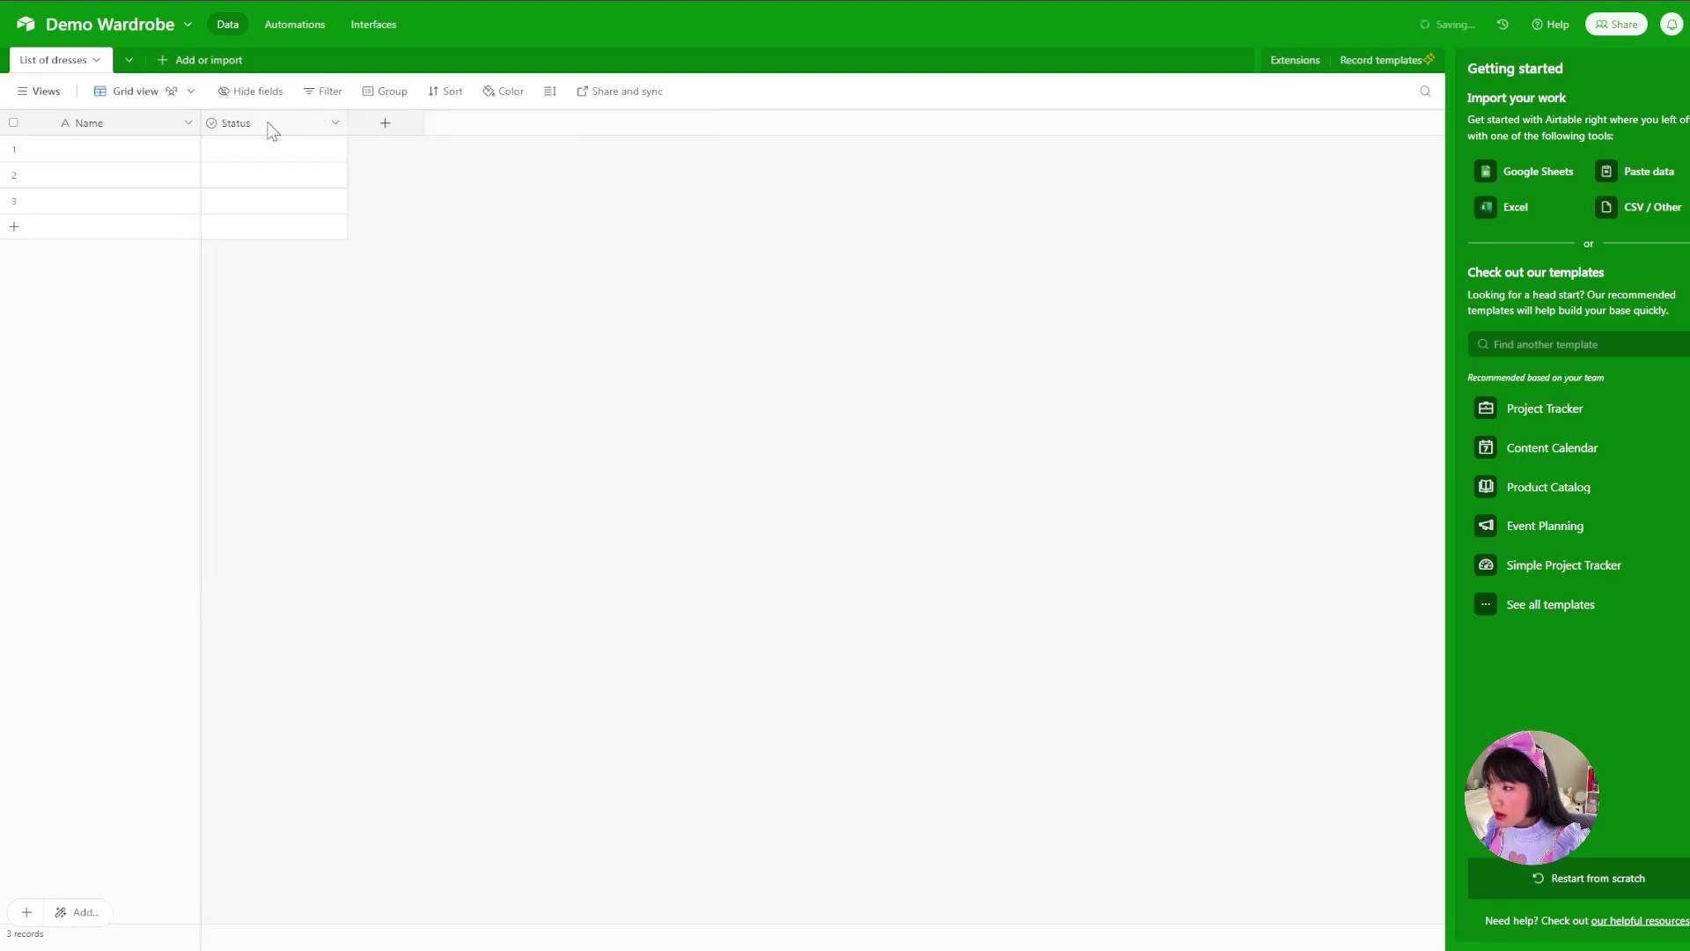
right_click(272, 132)
left_click(301, 567)
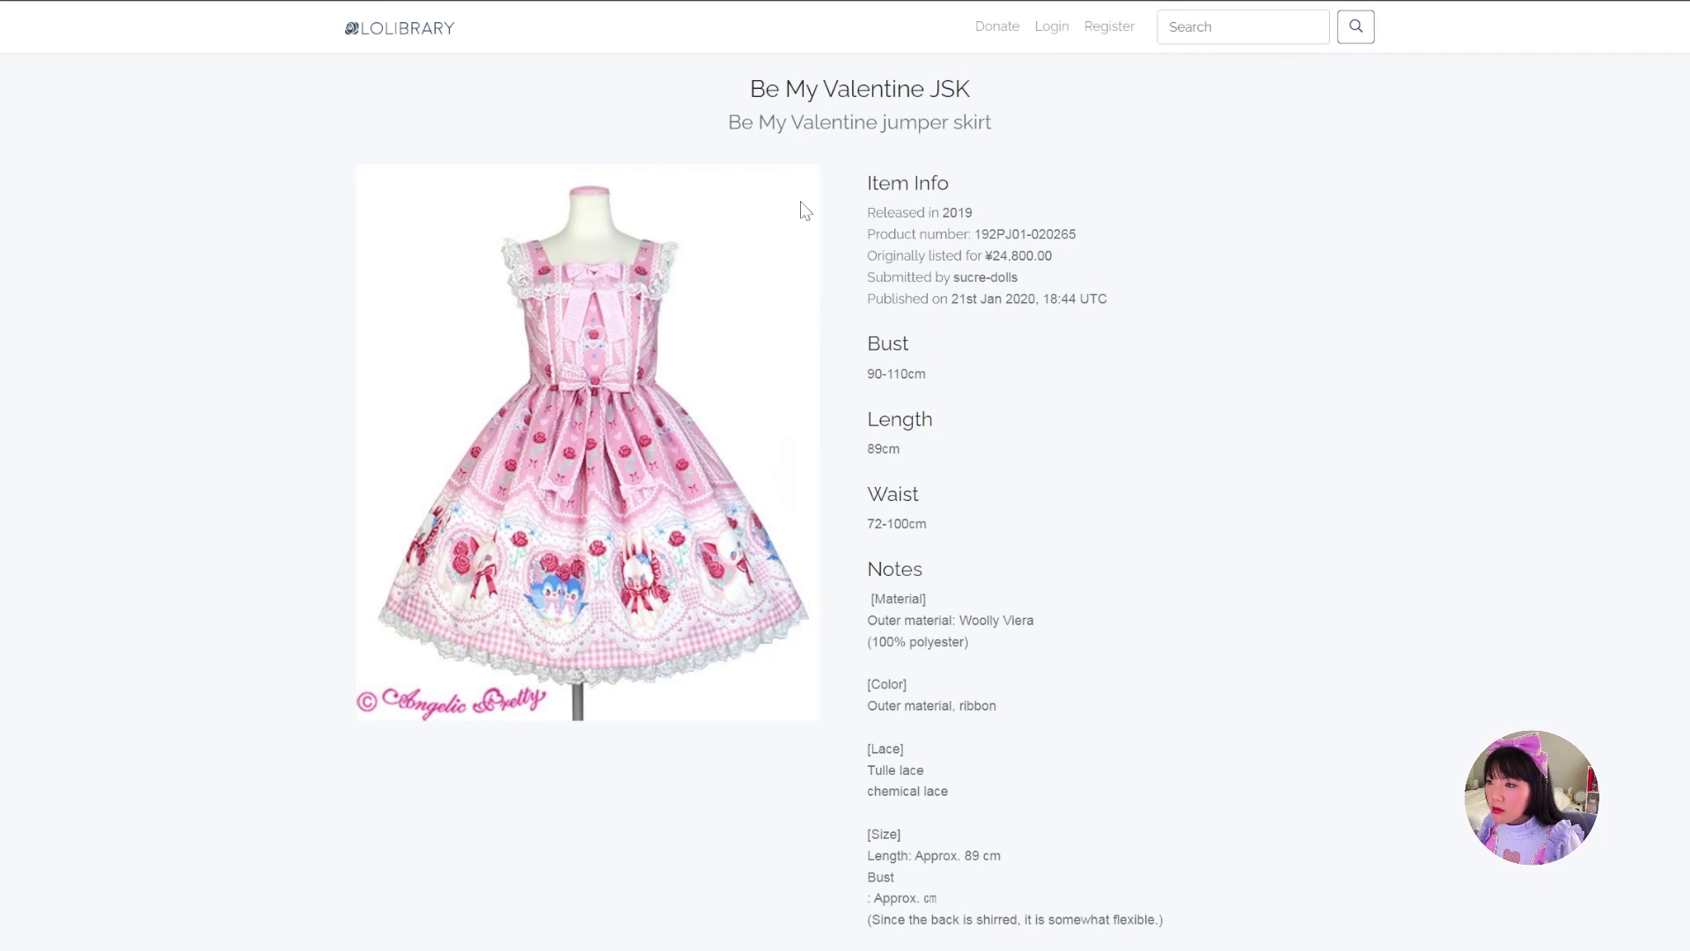
Copy the dress title from the Lolibrary page and enter "Be My Valentine JSK" as the first record's name in Airtable.
triple_click(863, 83)
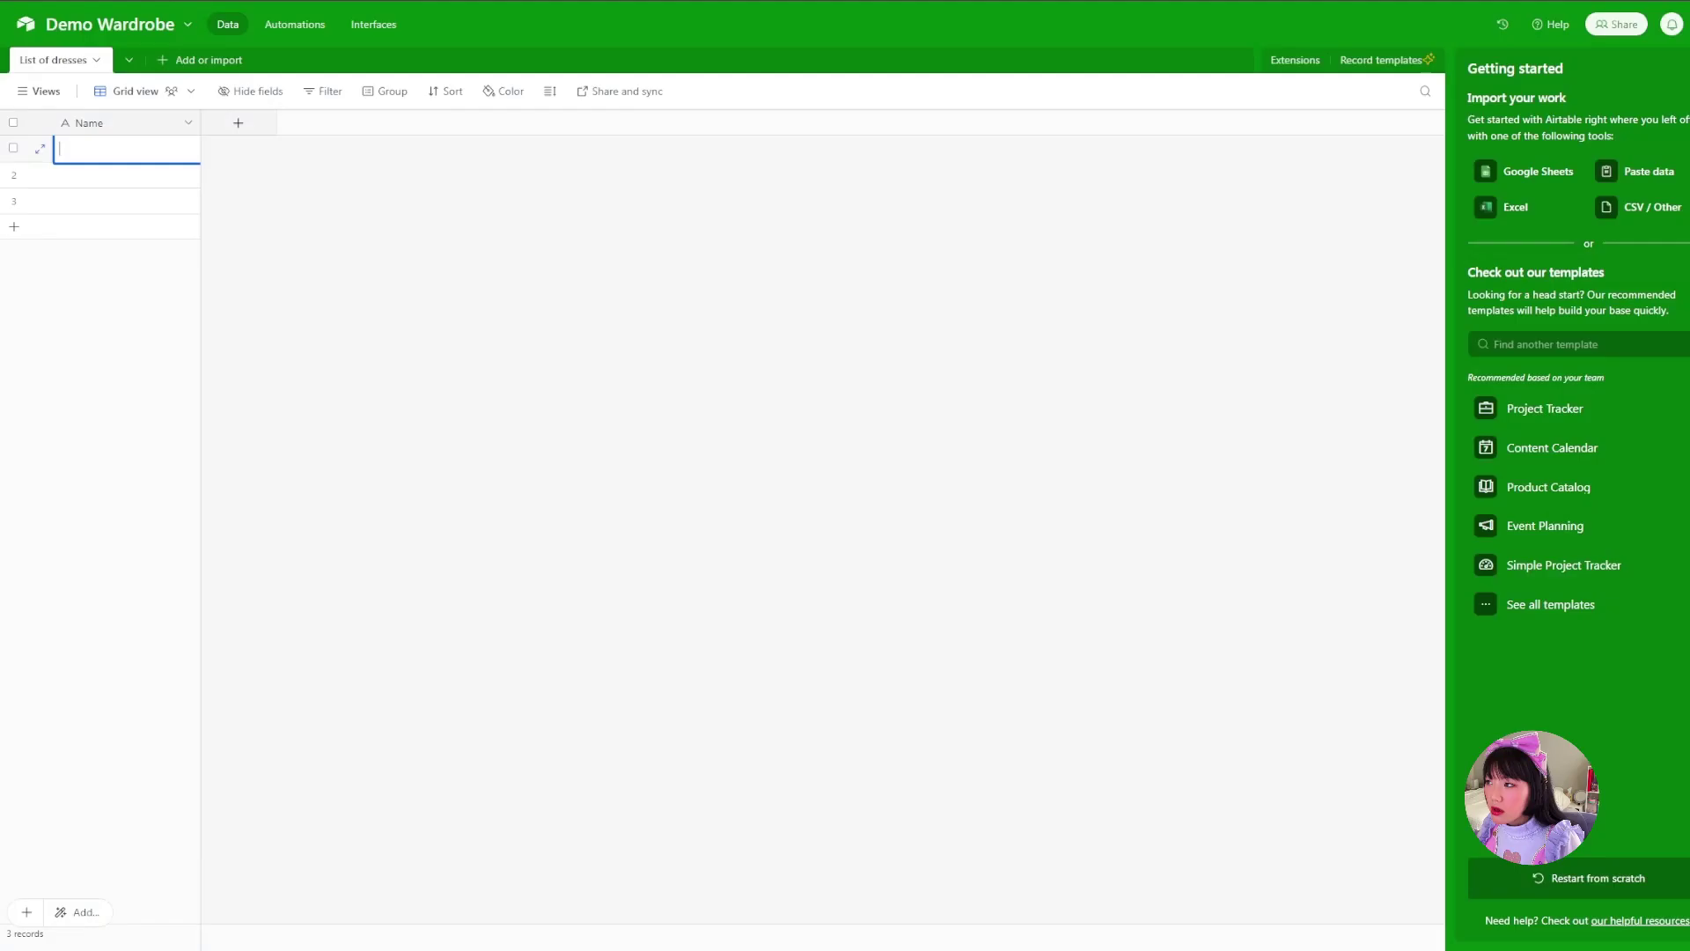
type("Be My Valentine JSK")
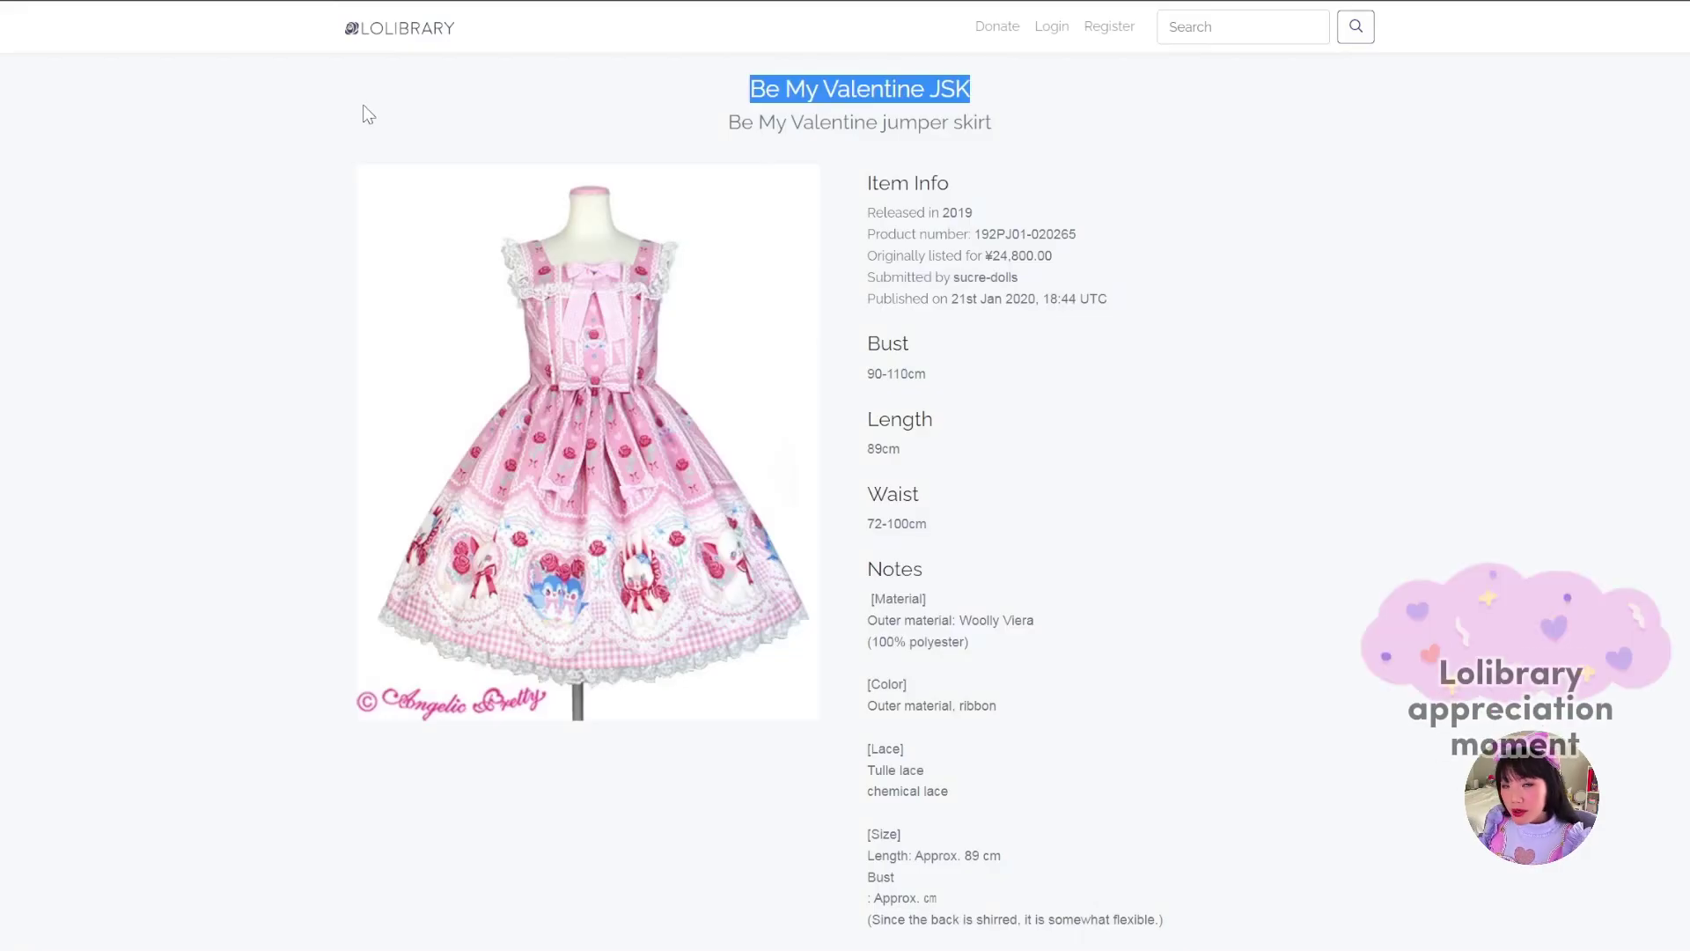
Examine the Be My Valentine JSK page on Lolibrary, including item info, measurements, notes, brand, category, features, colorways and tags.
left_click(1081, 155)
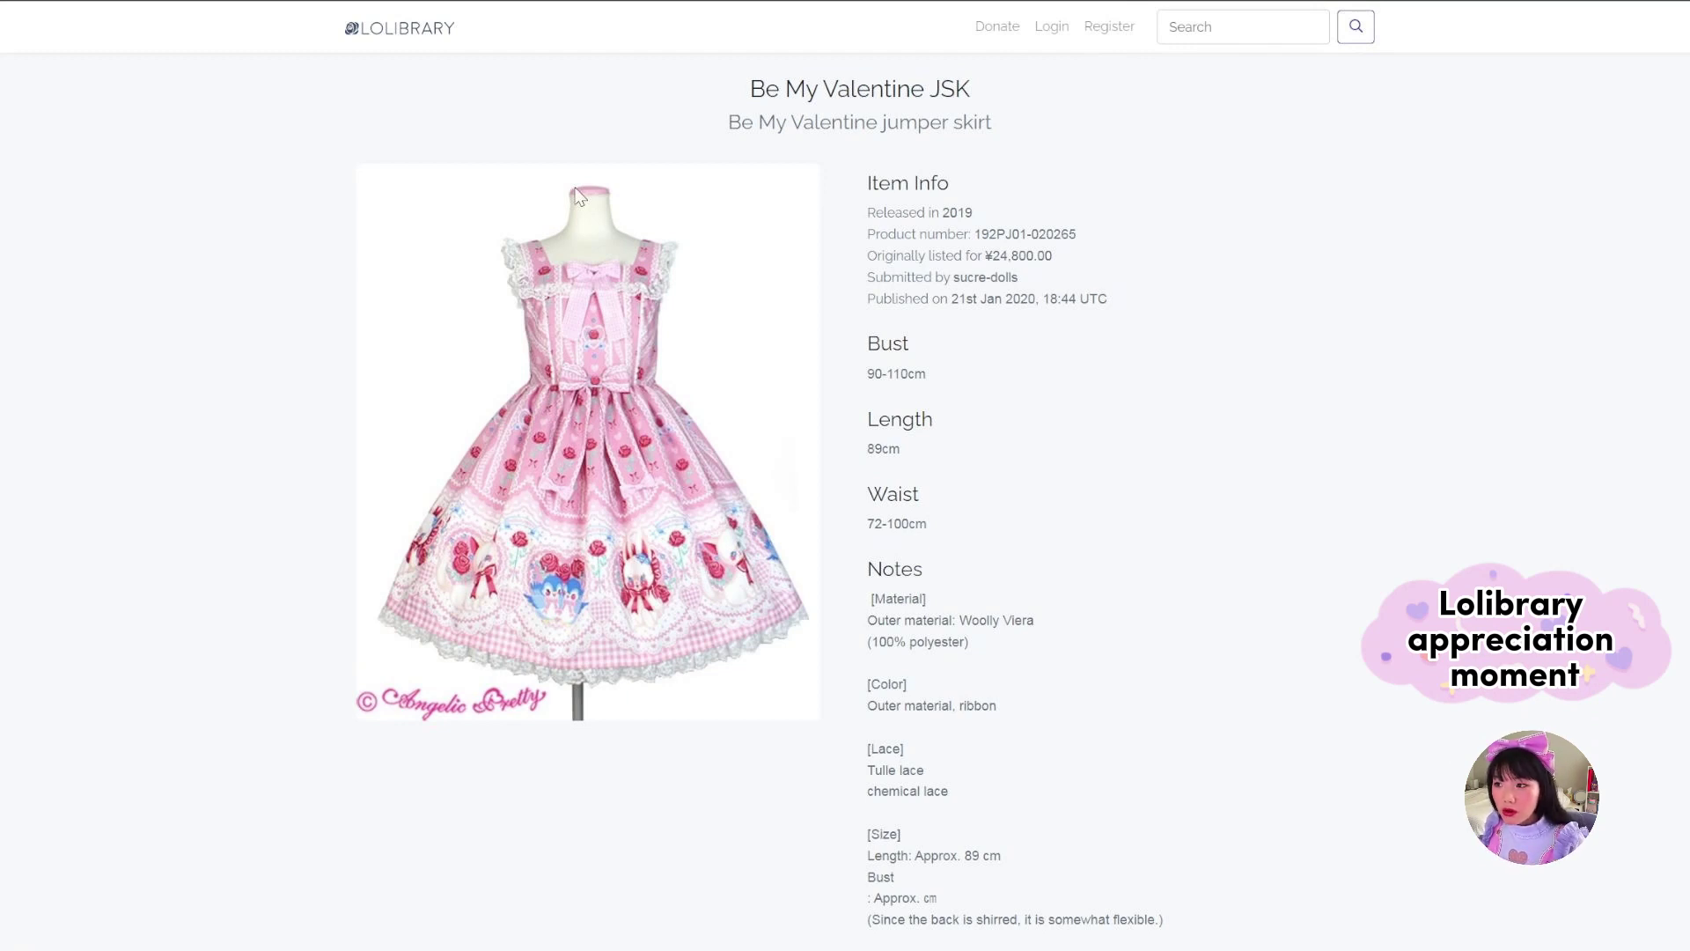
scroll(889, 346, "down", 20)
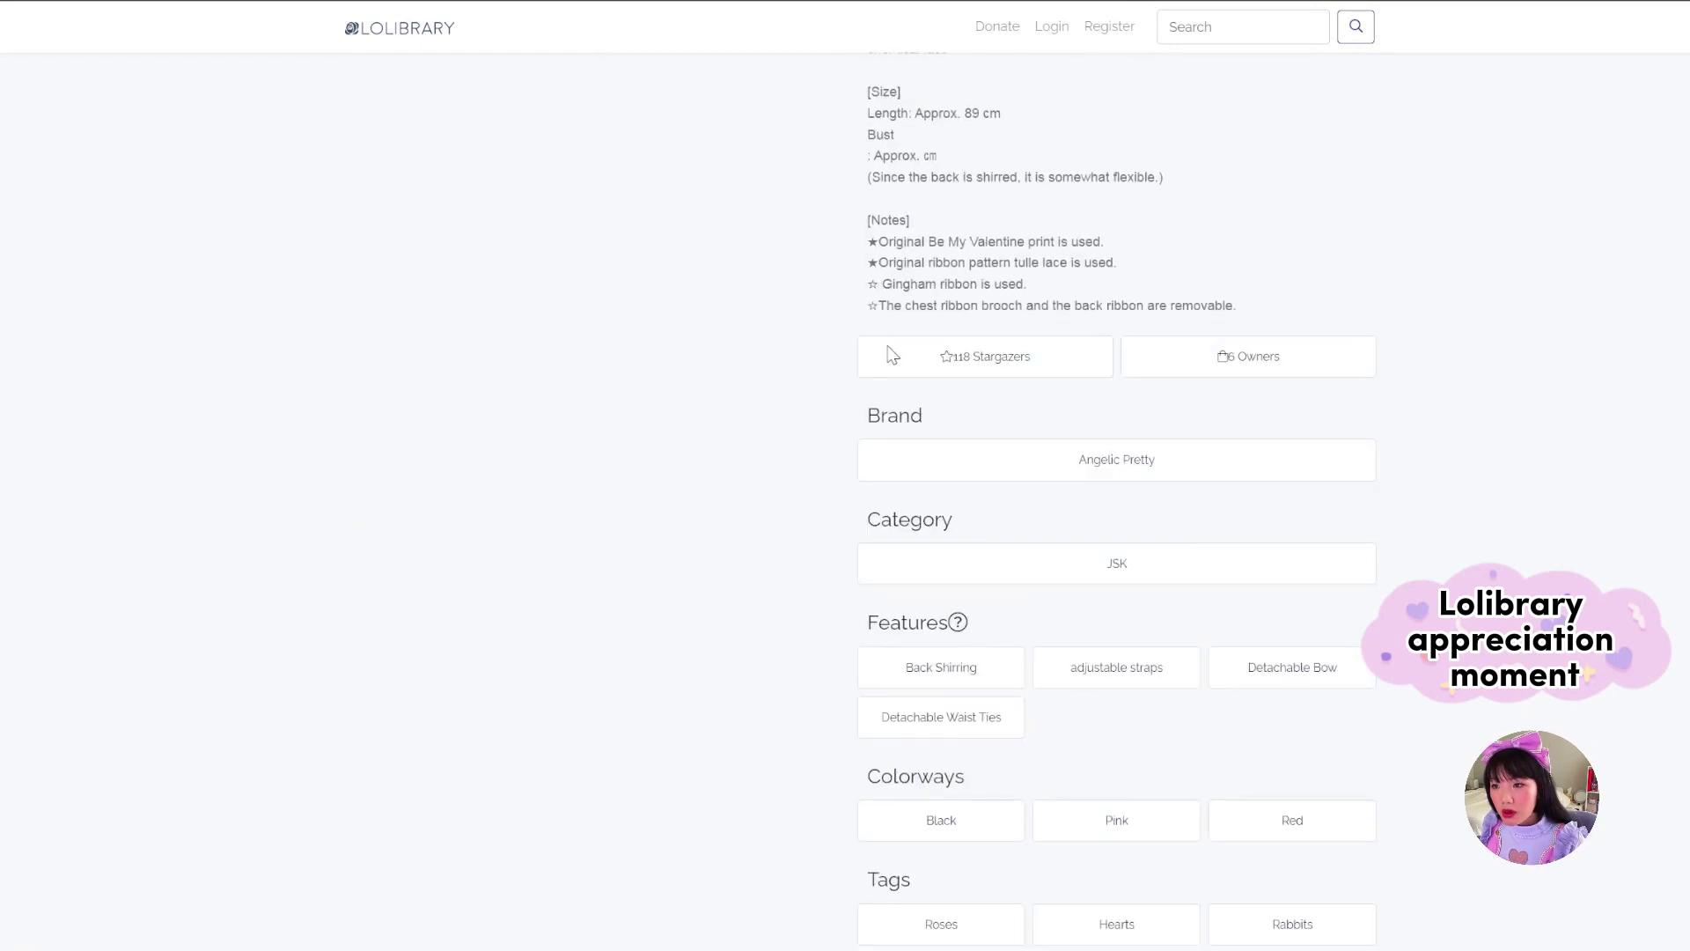
scroll(729, 504, "up", 3)
scroll(729, 503, "up", 4)
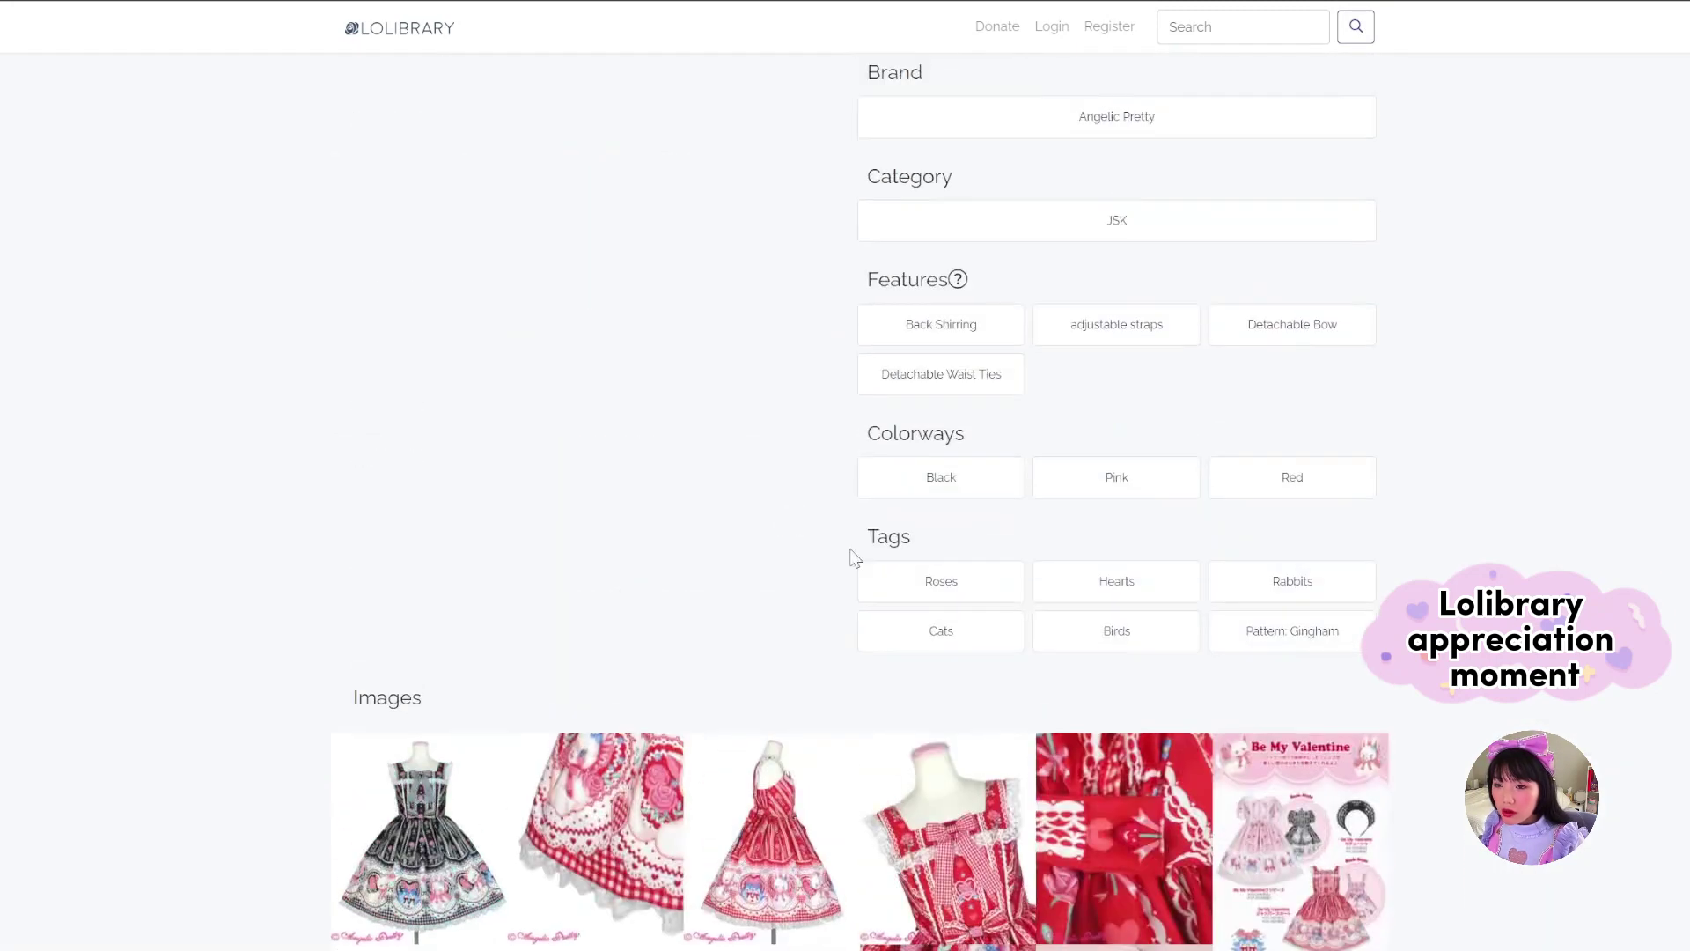
scroll(1160, 546, "up", 2)
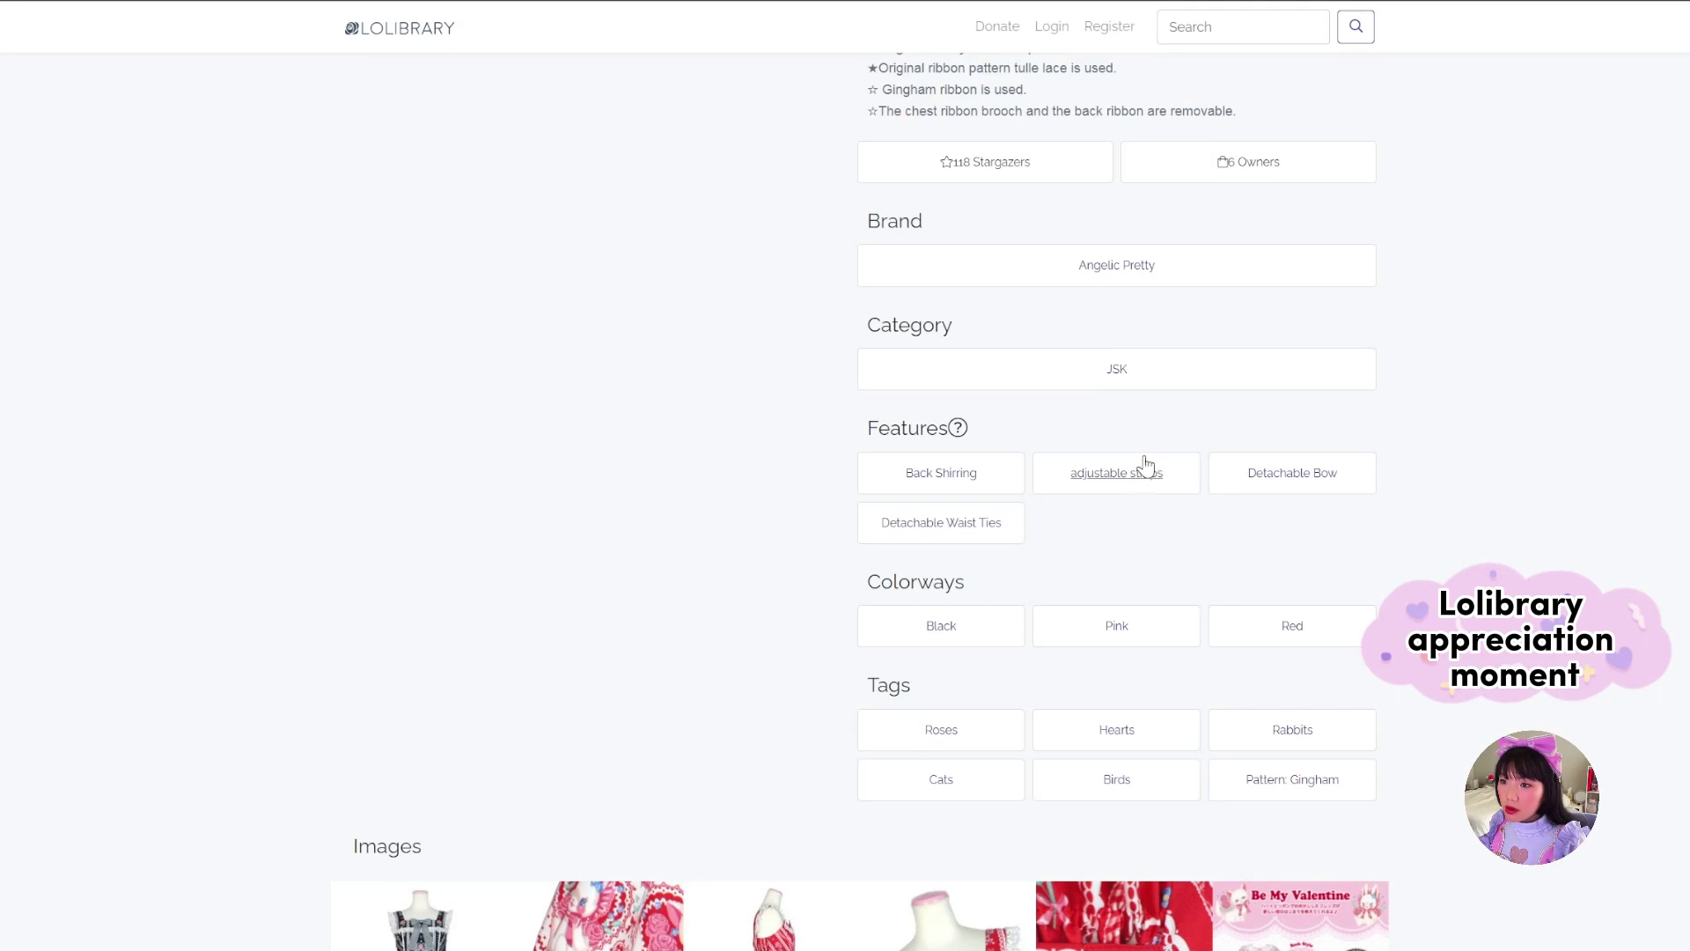
scroll(1145, 465, "up", 10)
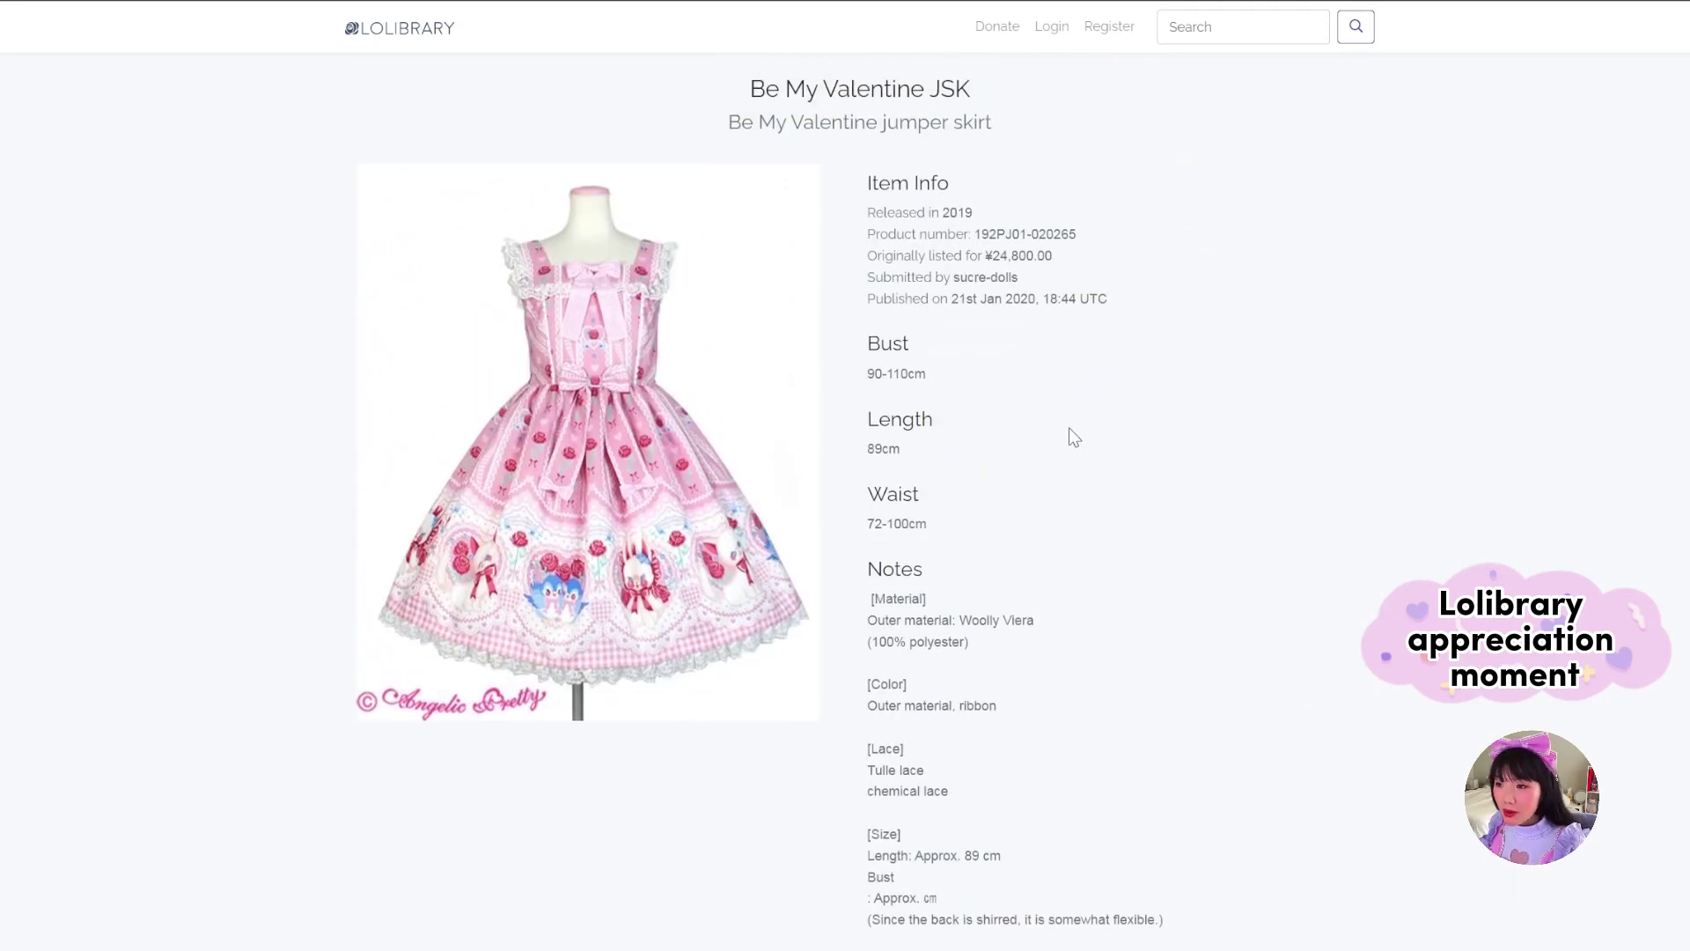
scroll(989, 264, "down", 2)
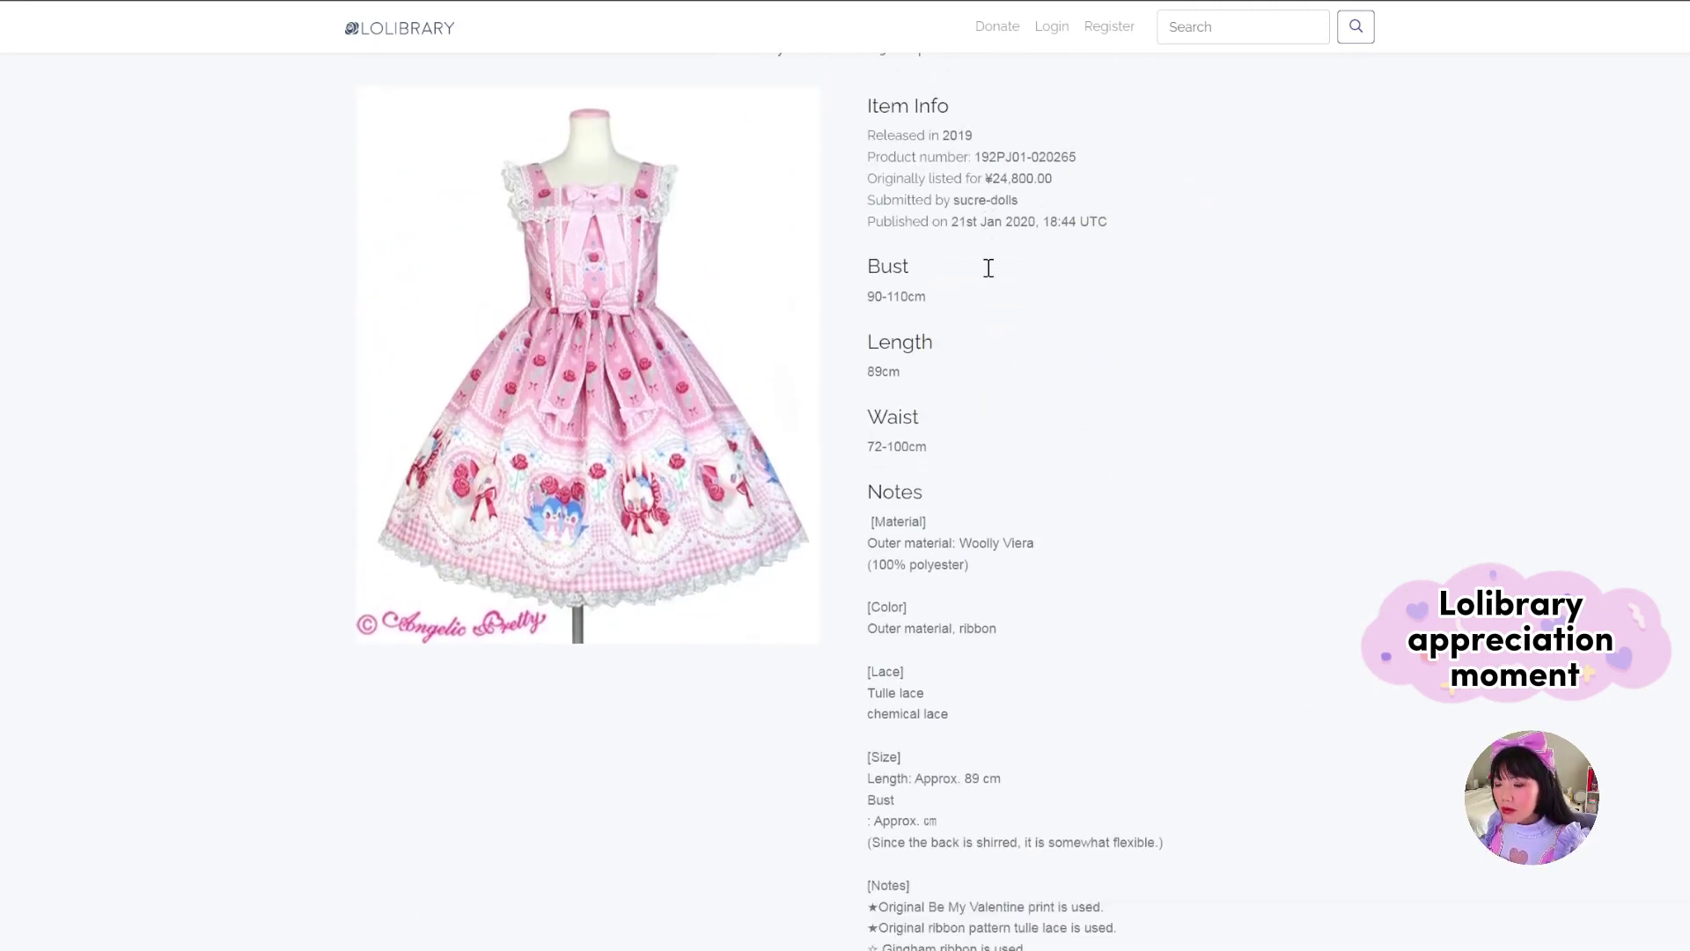
scroll(880, 308, "up", 2)
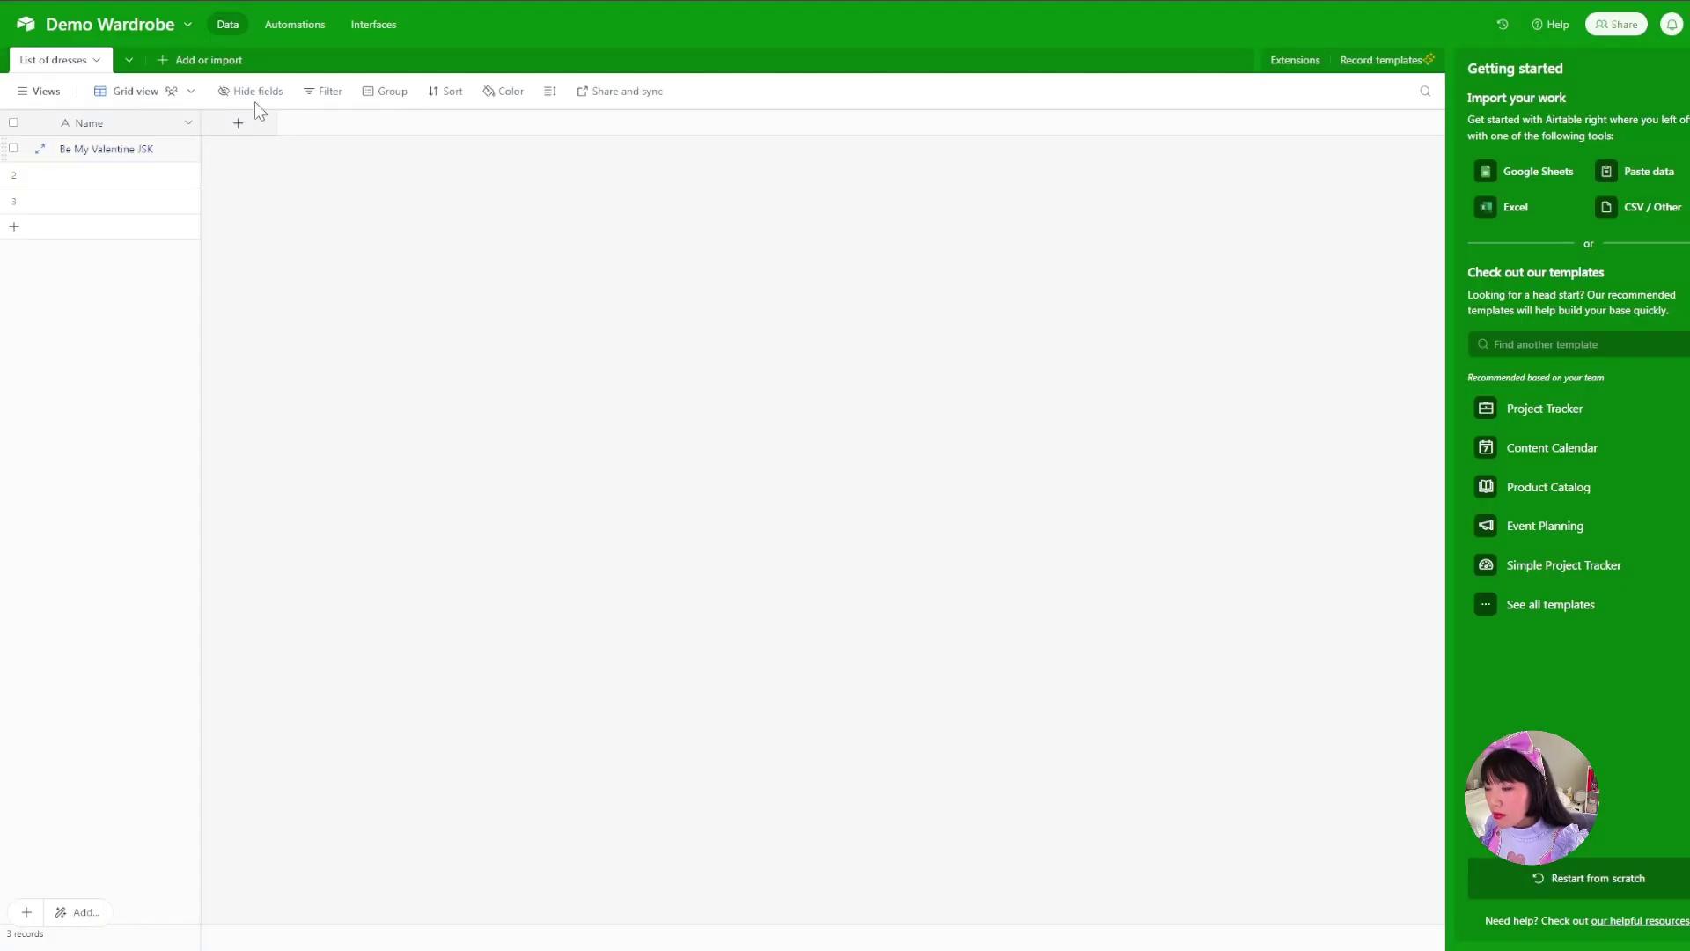
Add an Attachment field with its default name to the List of dresses table.
left_click(238, 122)
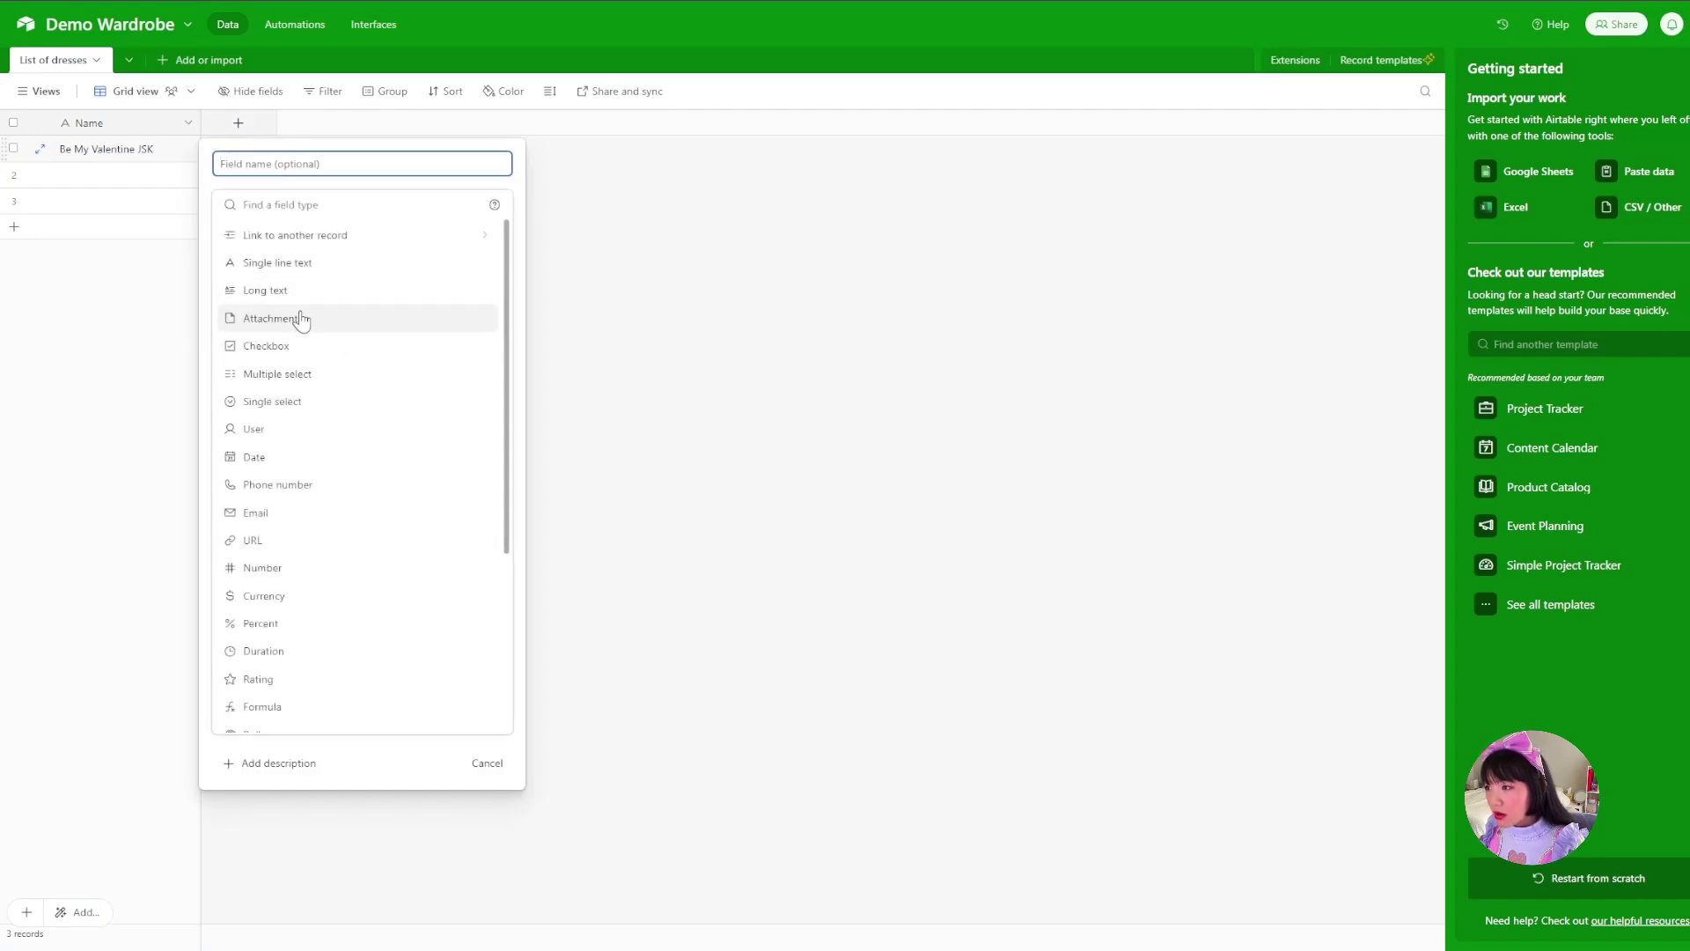
left_click(256, 320)
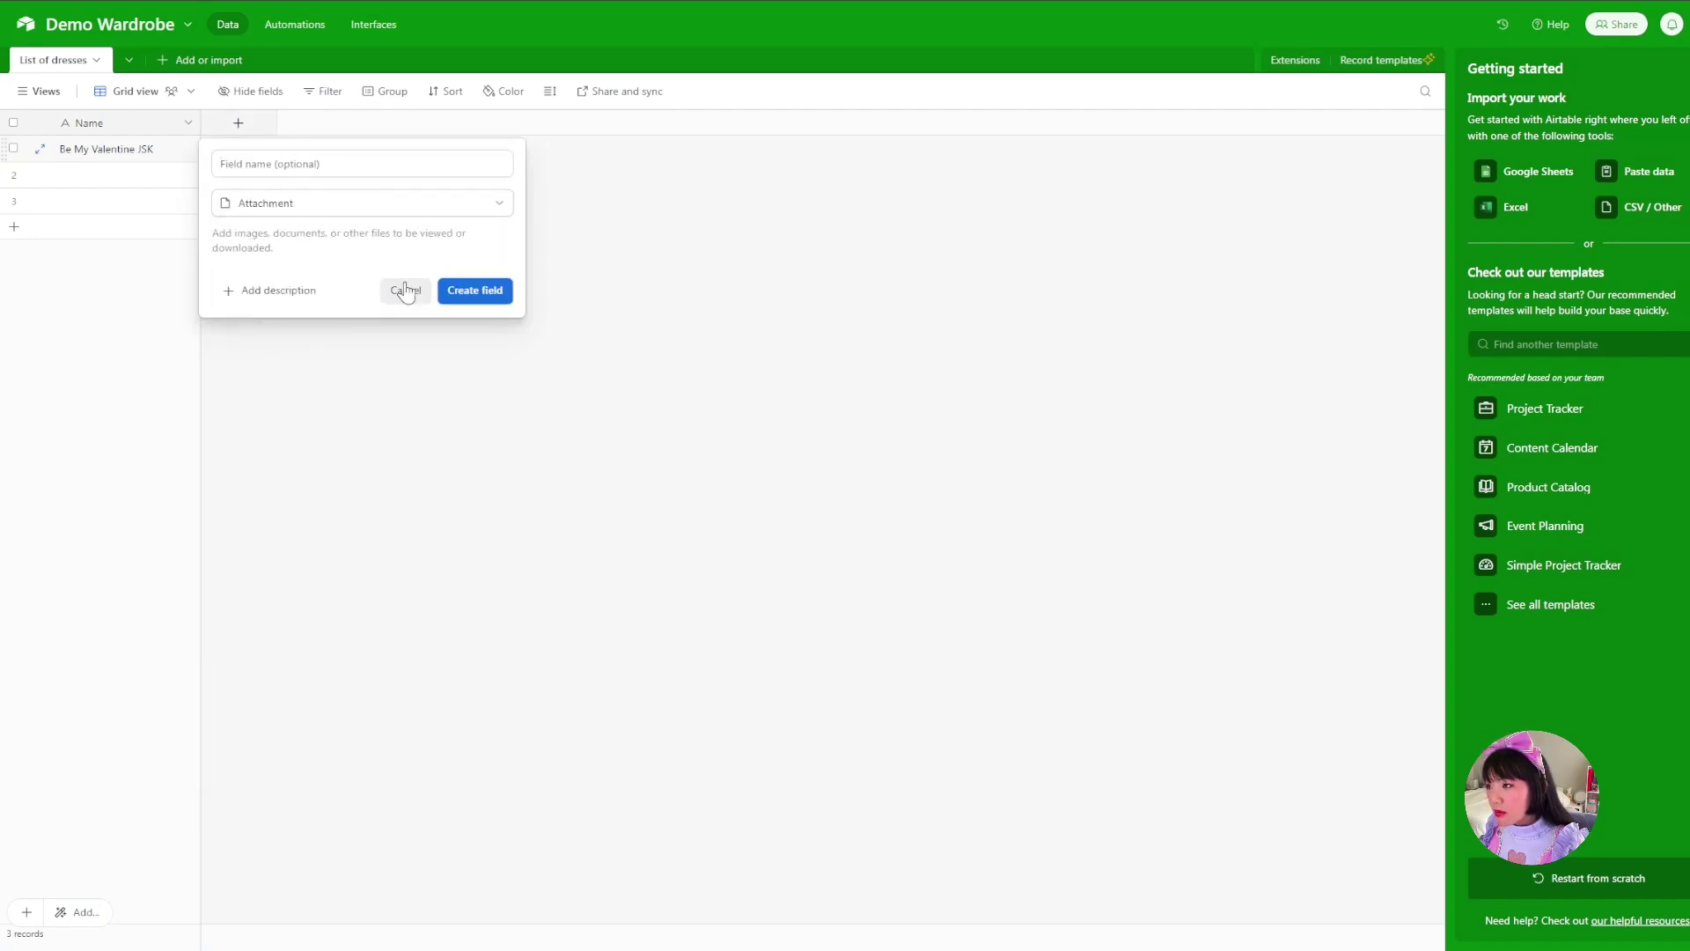
left_click(476, 290)
Copy the dress image's address from the Lolibrary page and upload the image by URL to the Be My Valentine JSK record's attachment cell.
left_click(216, 150)
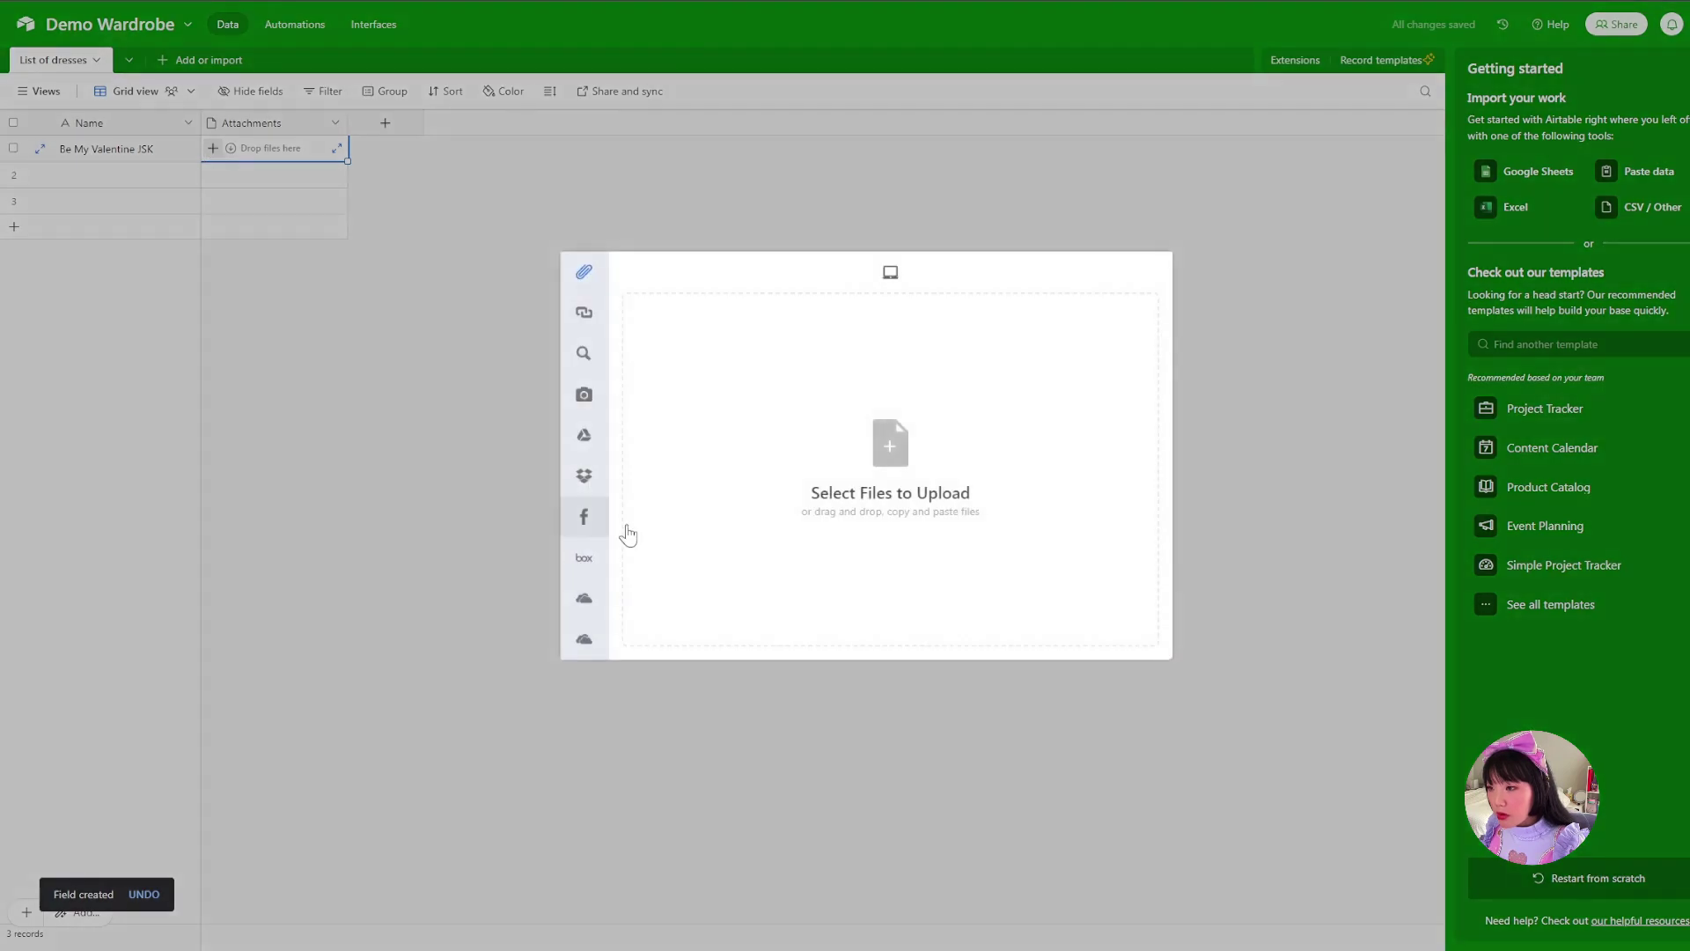
left_click(576, 315)
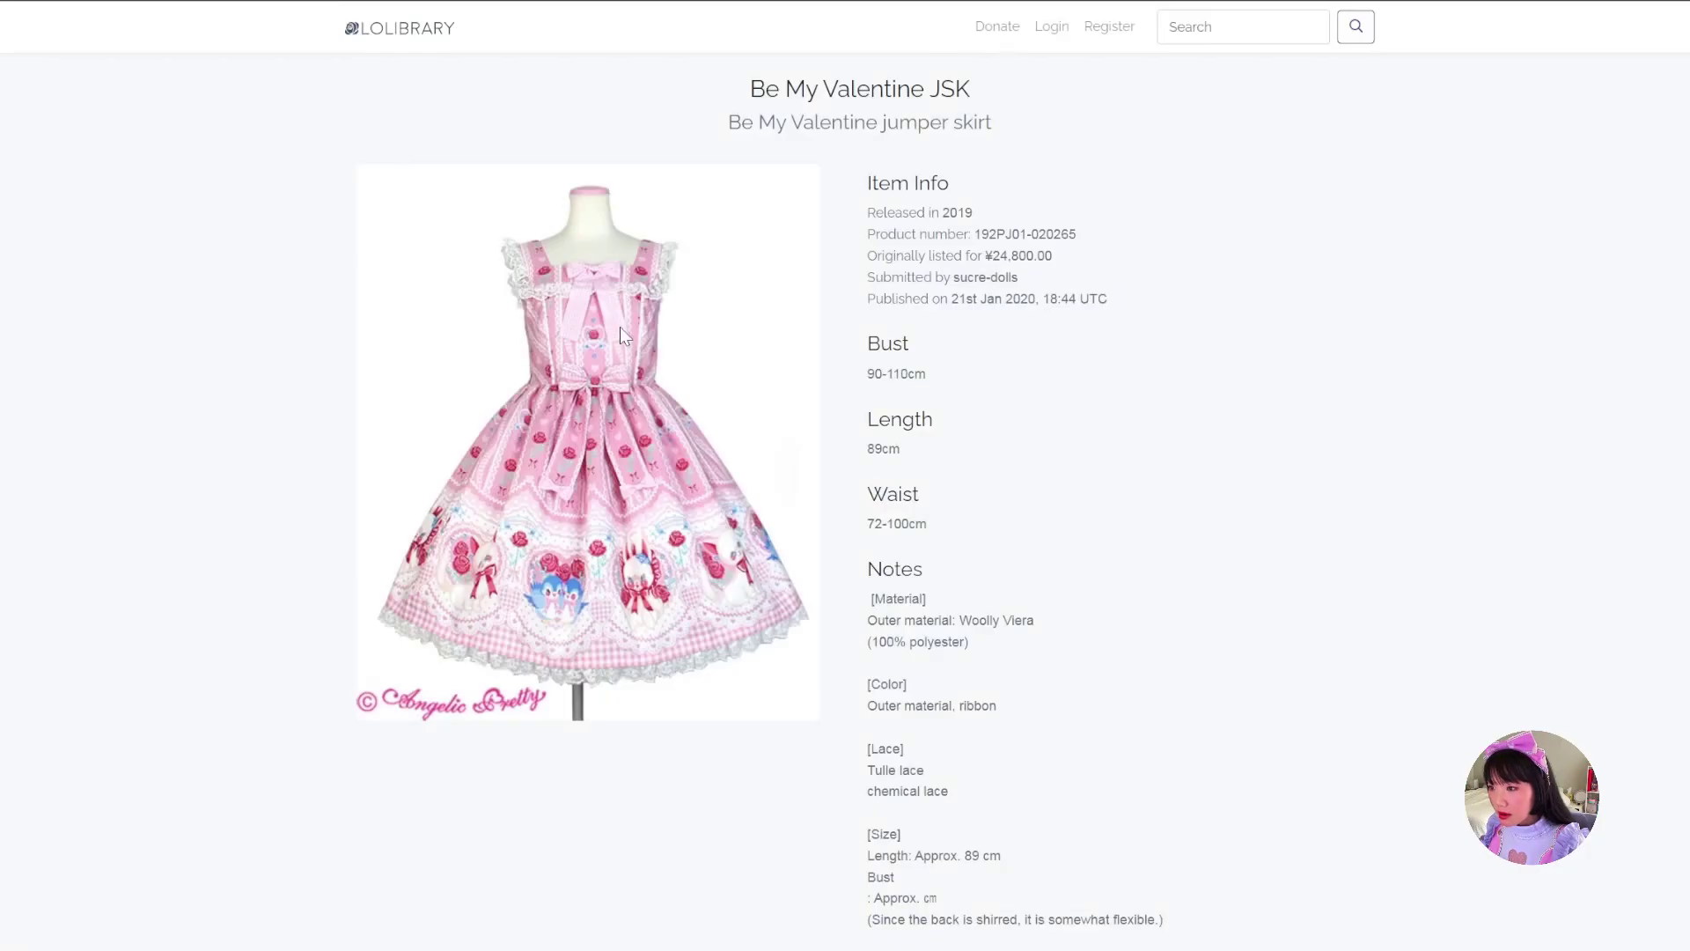
right_click(510, 298)
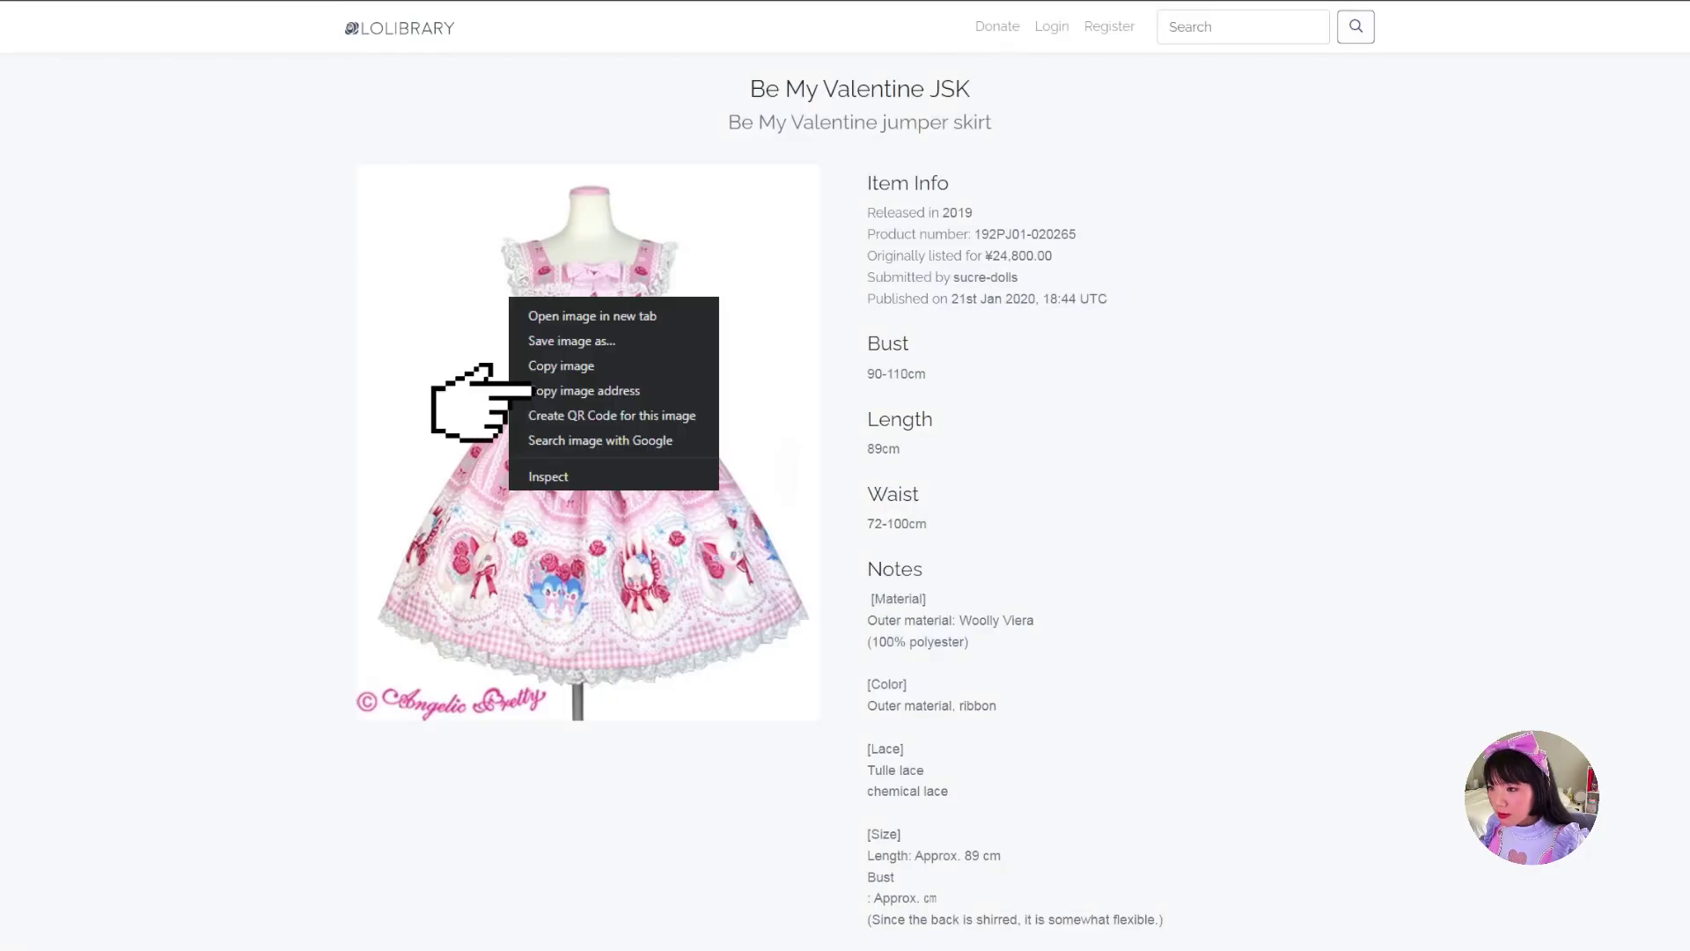
left_click(584, 390)
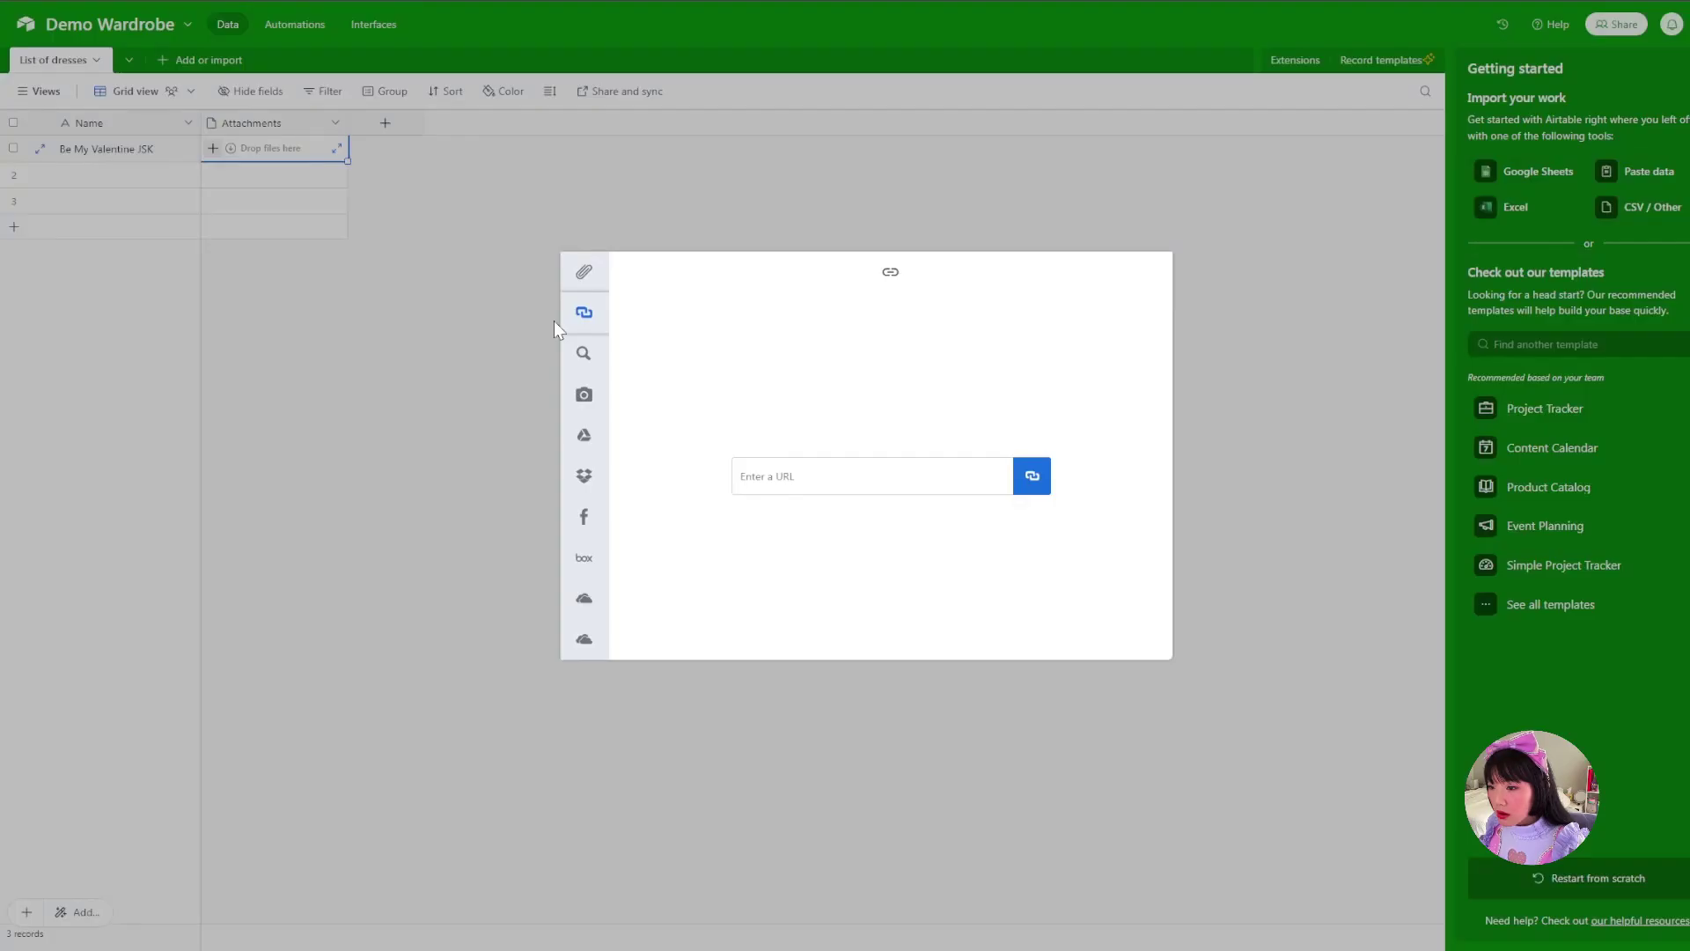
left_click(773, 476)
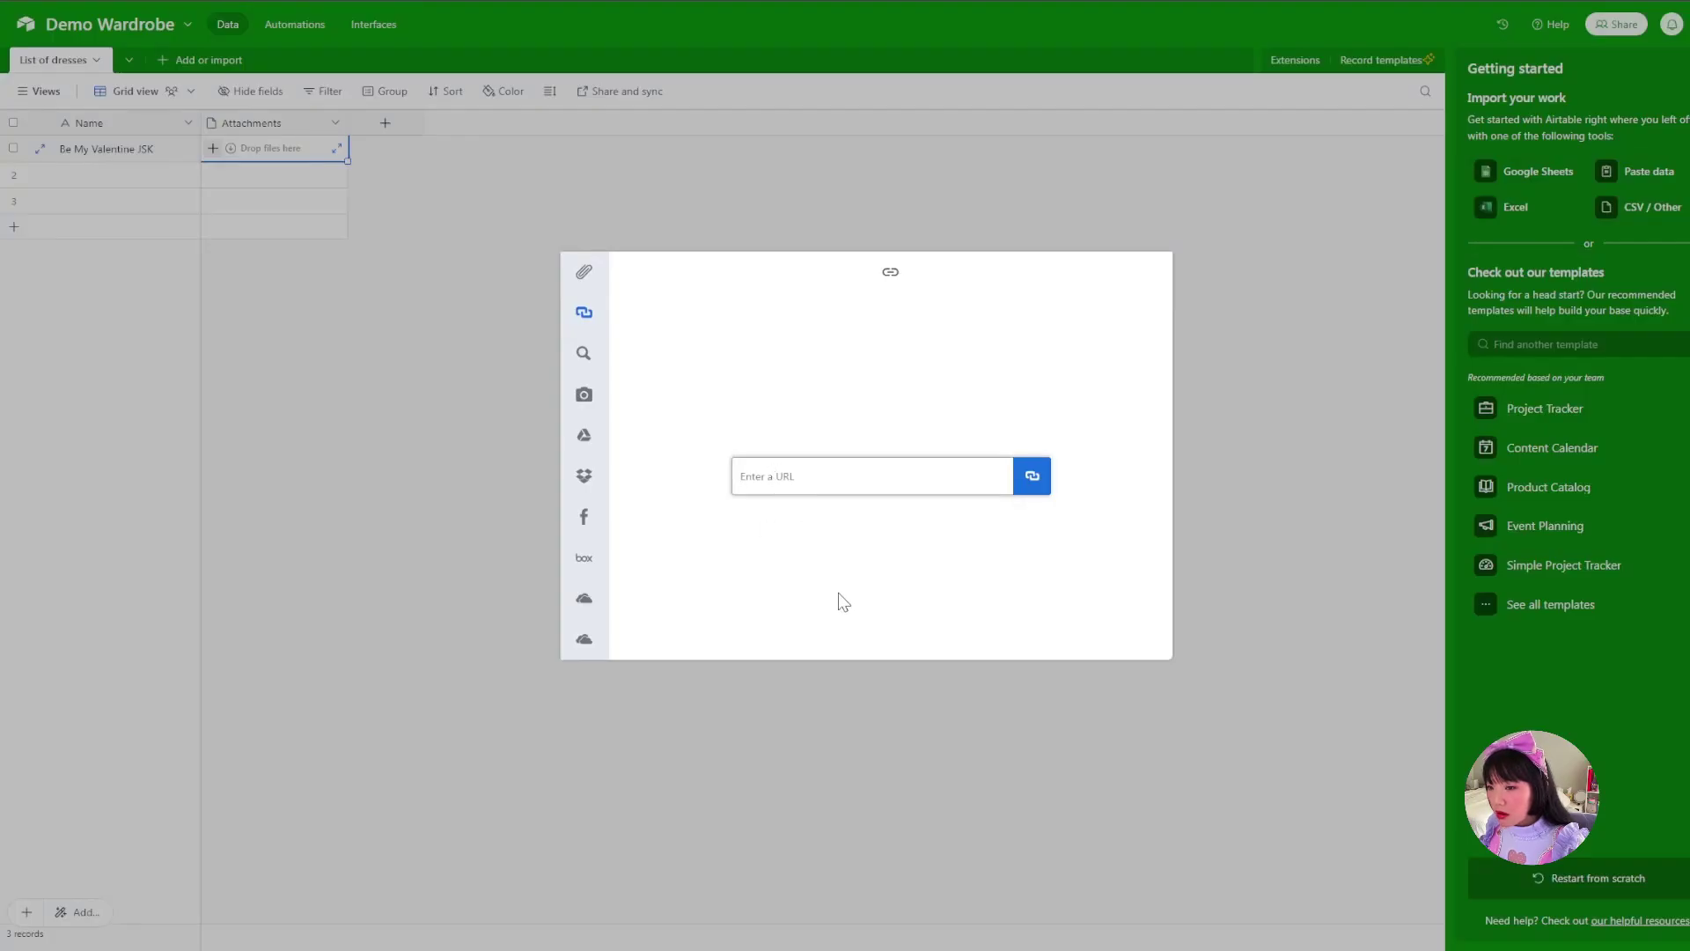
key("ctrl+v")
left_click(1032, 476)
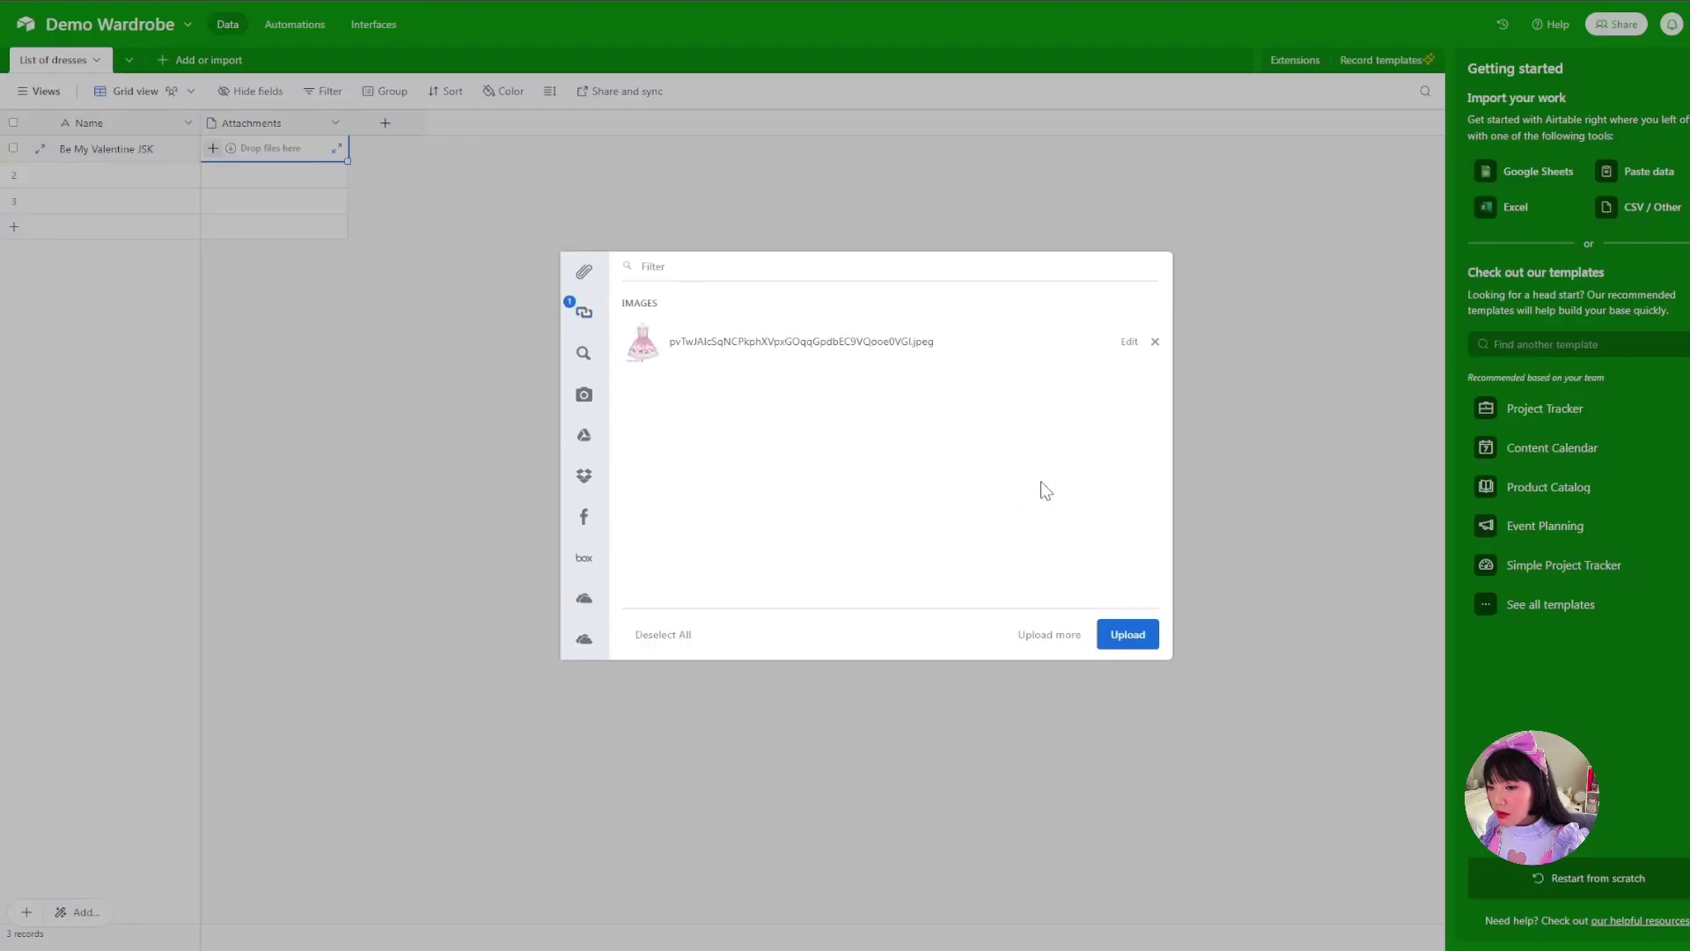
left_click(1143, 647)
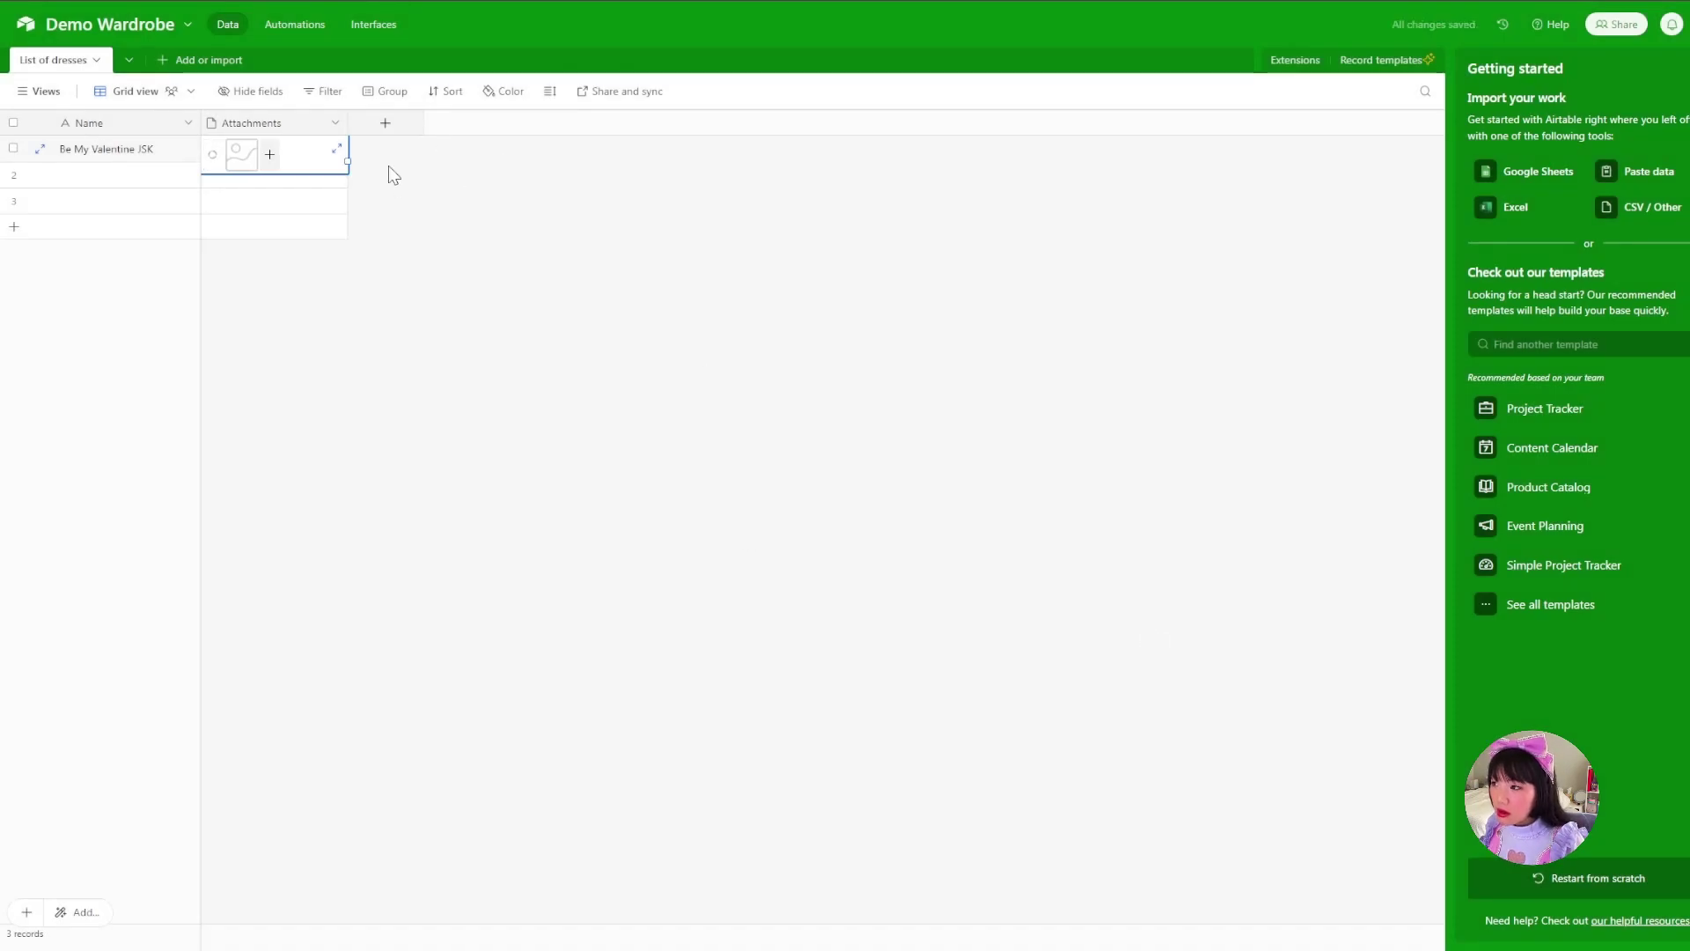
left_click(434, 283)
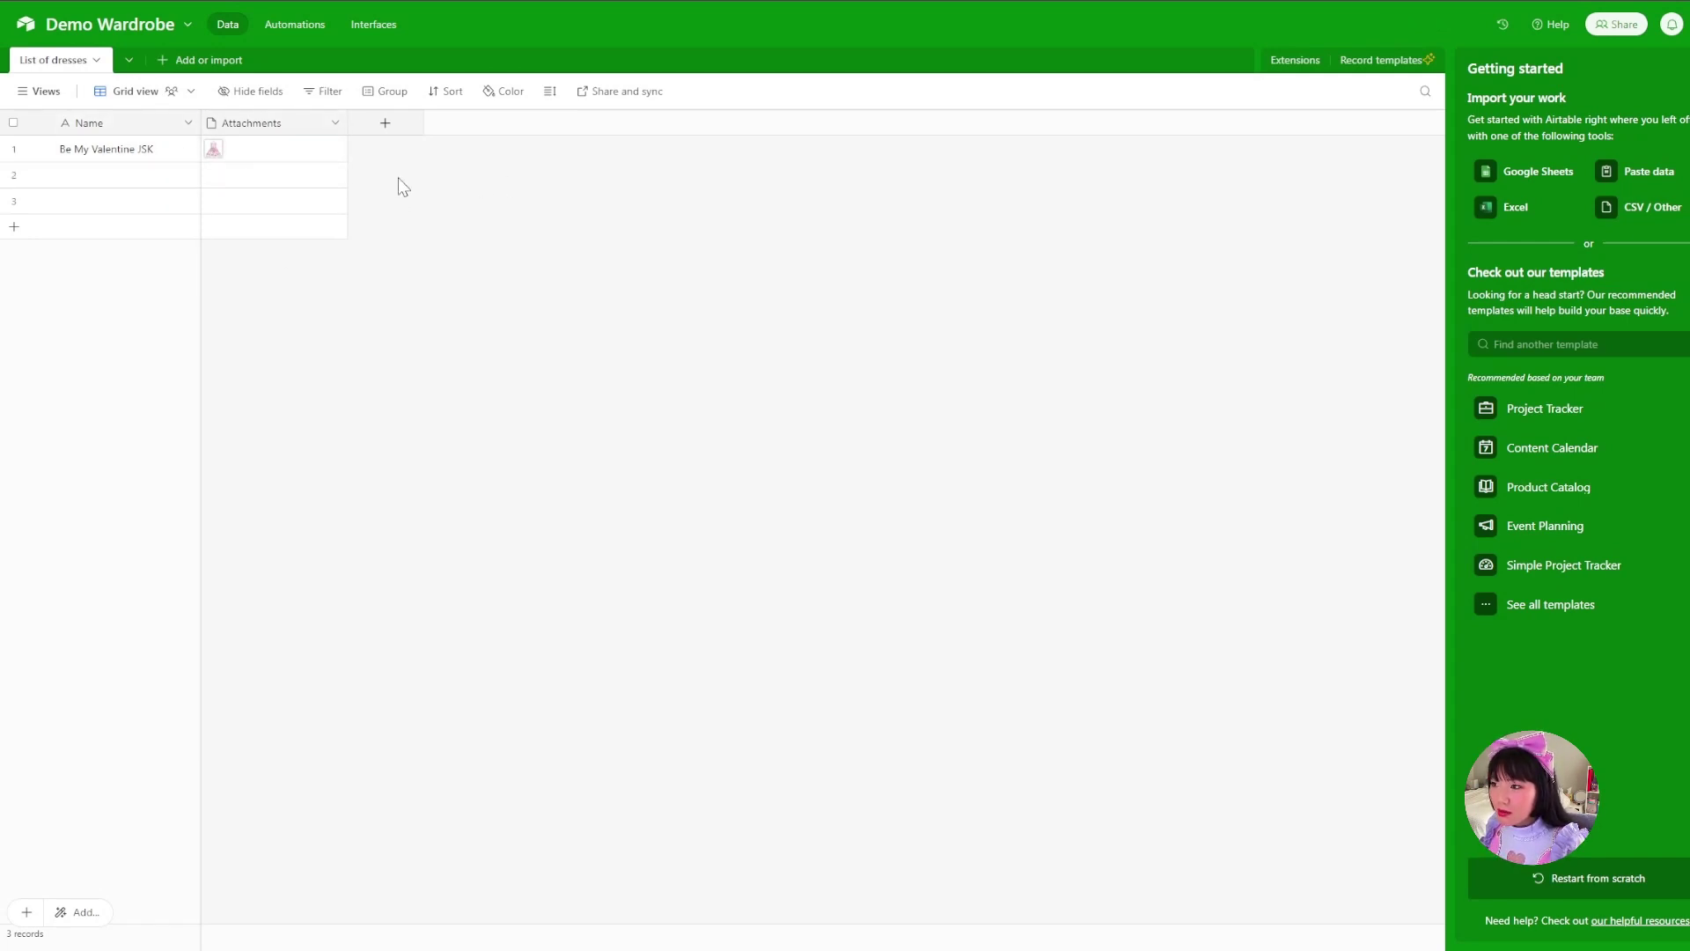
Set the grid's row height to Extra Tall and narrow the Attachments column to about the thumbnail's width.
left_click(552, 98)
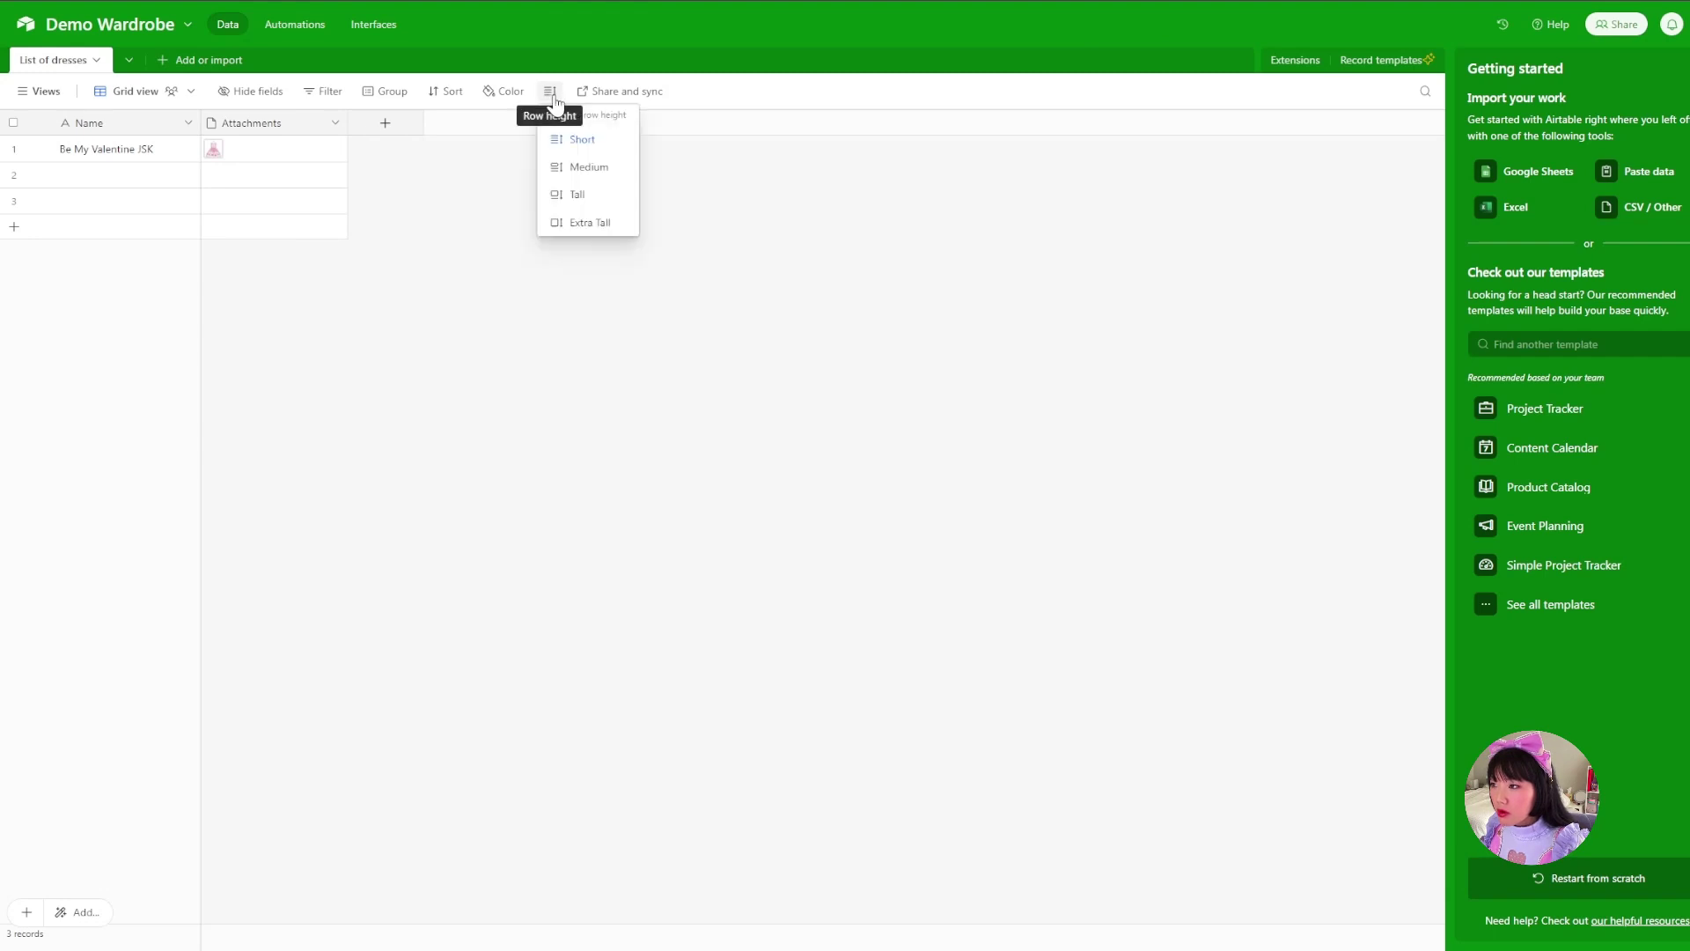
left_click(594, 167)
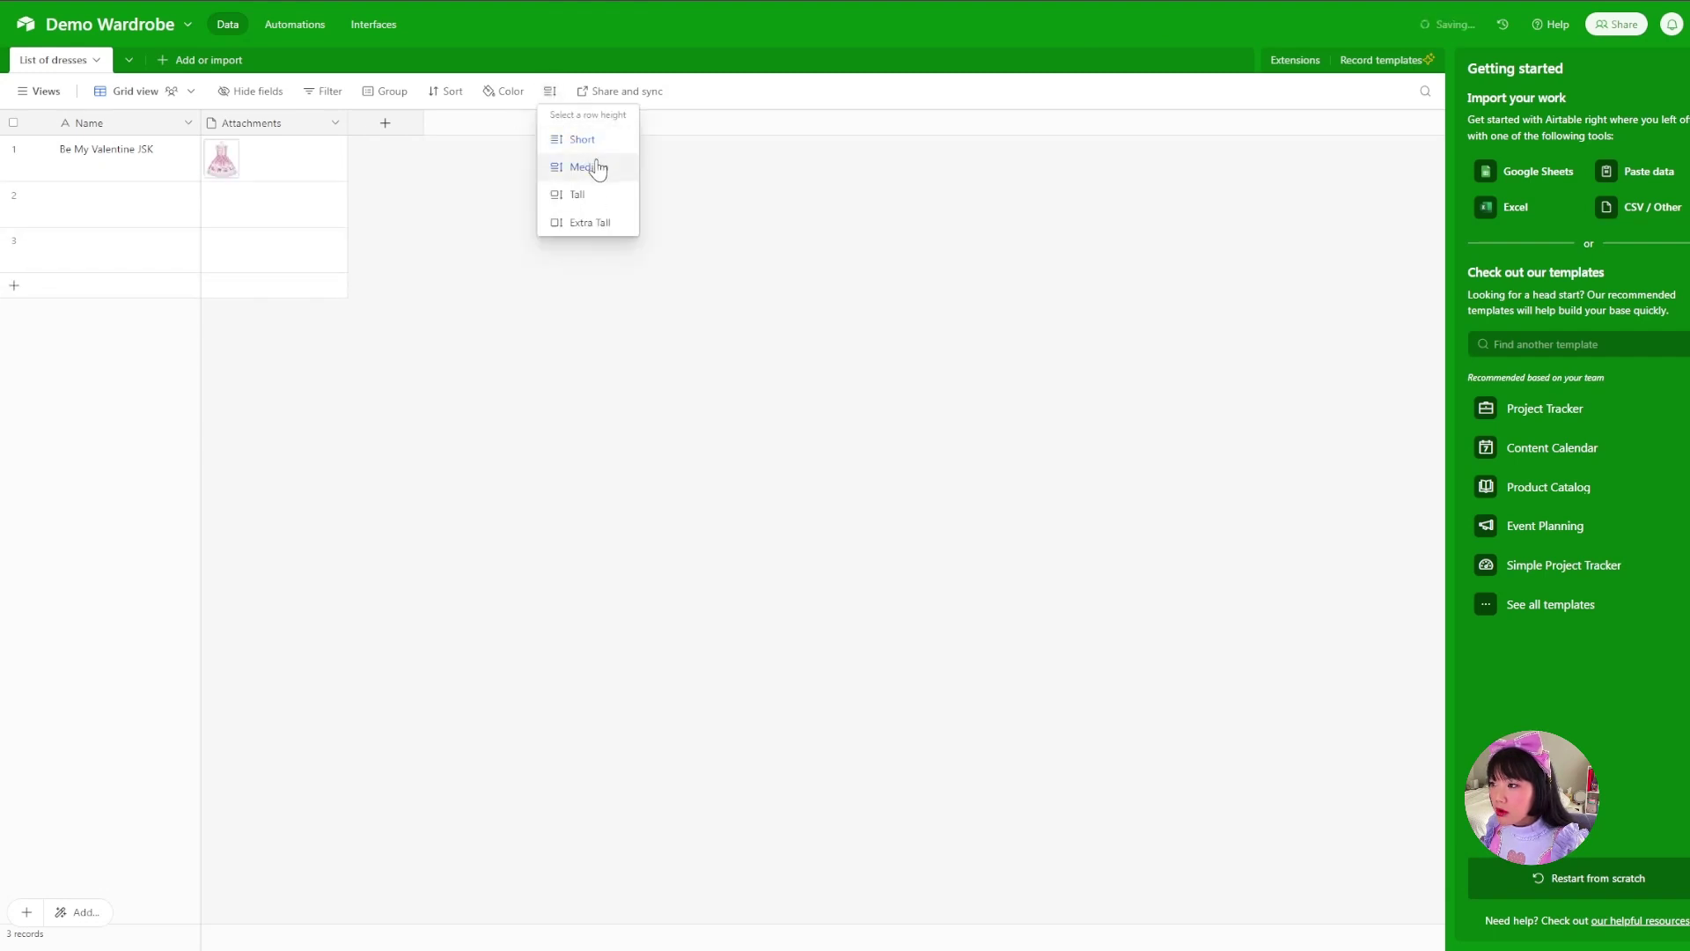
left_click(581, 222)
left_click(575, 273)
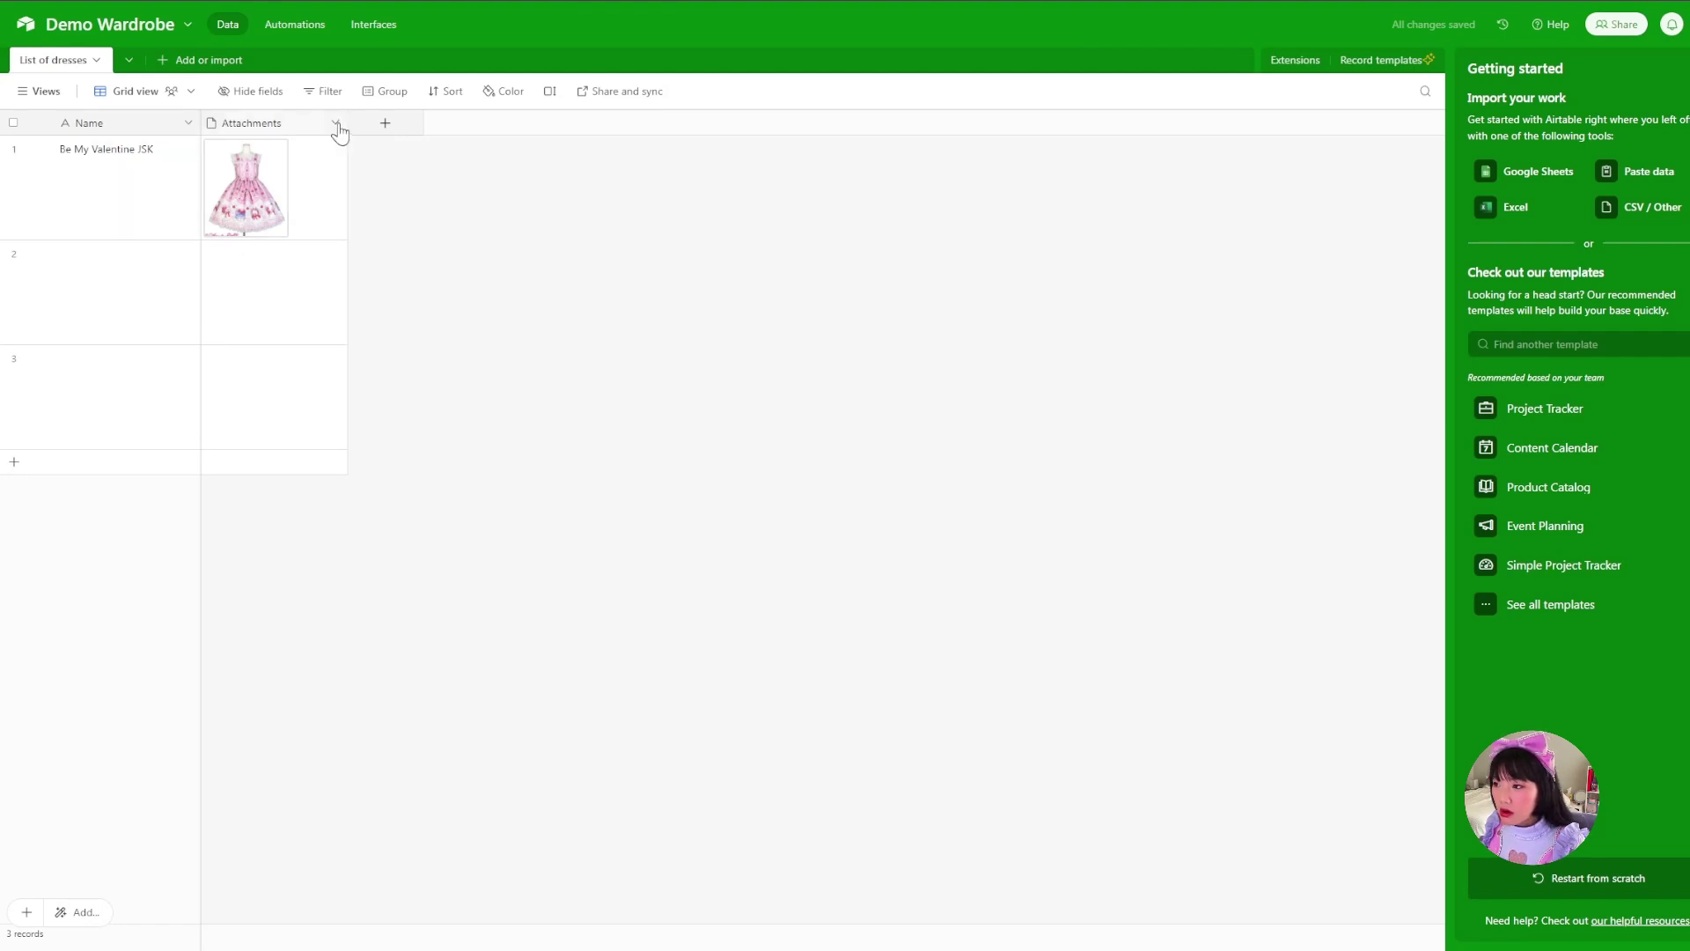
left_click_drag(347, 124, 304, 123)
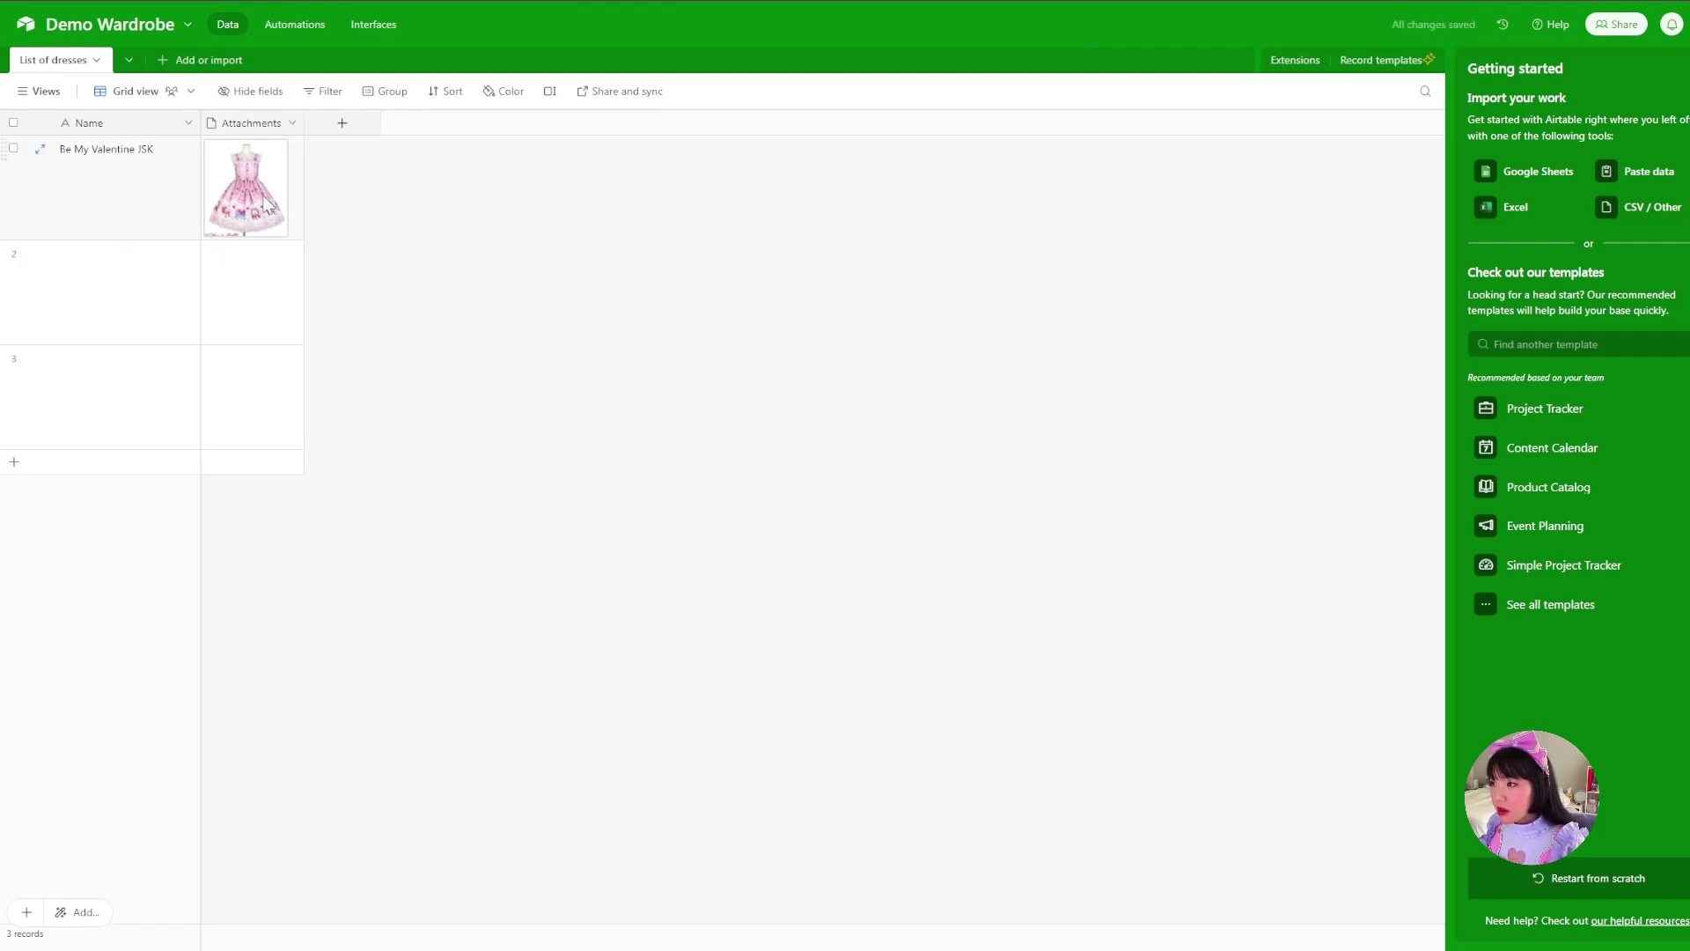
Review the available field types and choose Single select for a new field after Attachments.
left_click(343, 124)
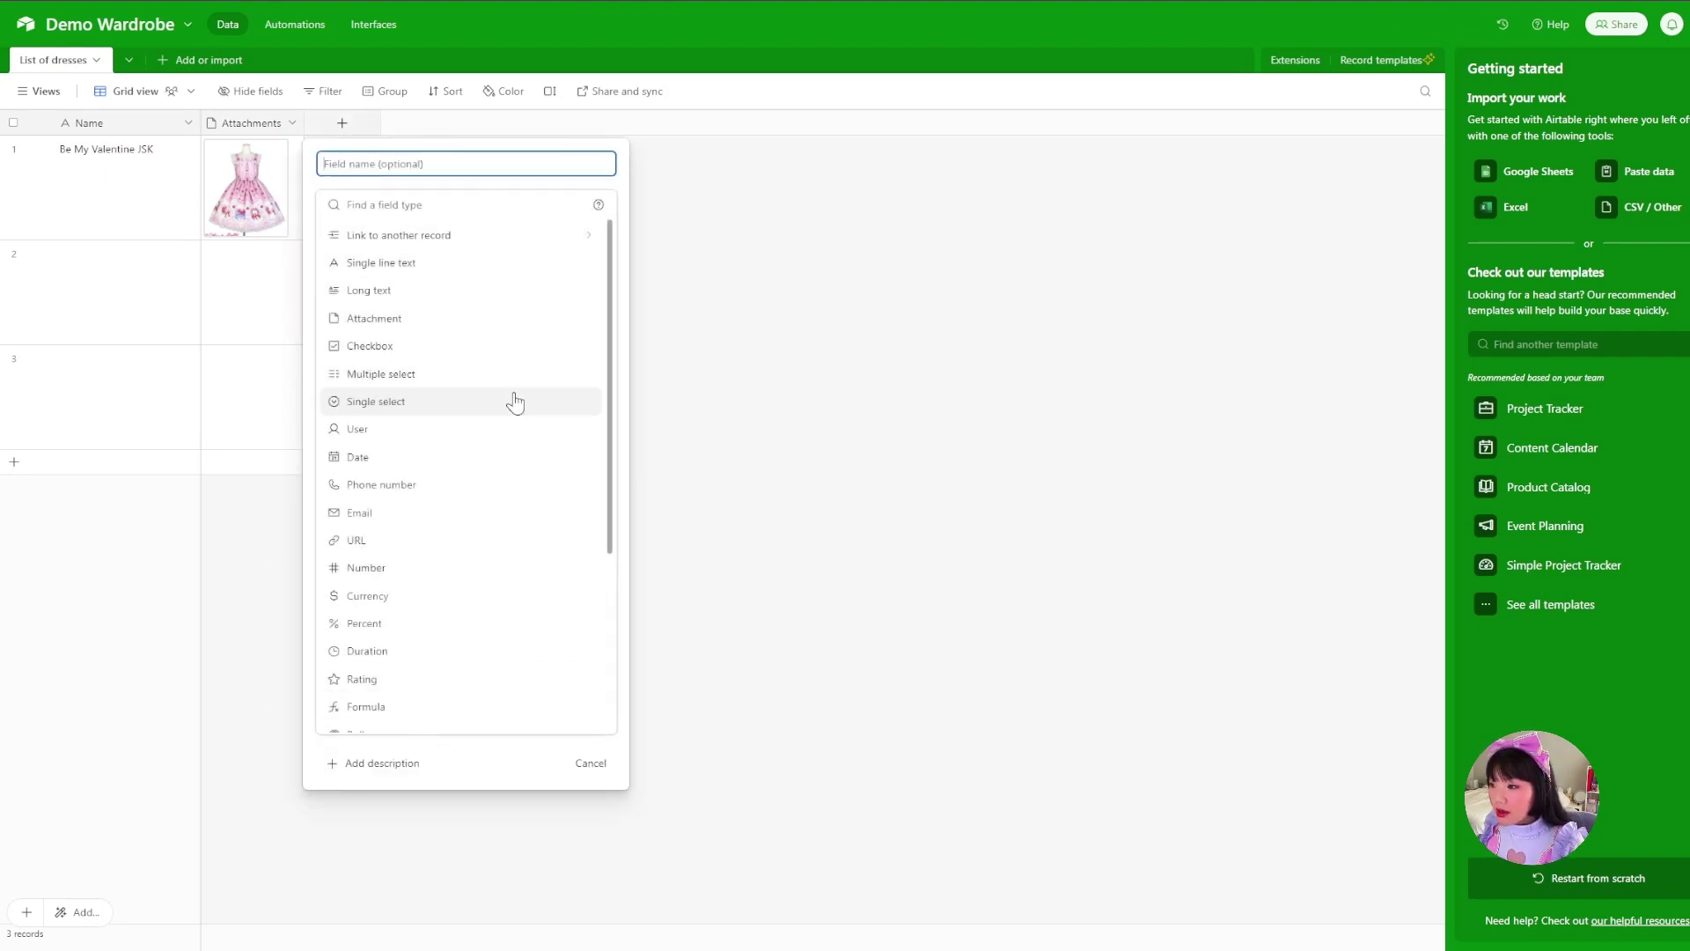
scroll(494, 377, "down", 3)
scroll(492, 380, "down", 1)
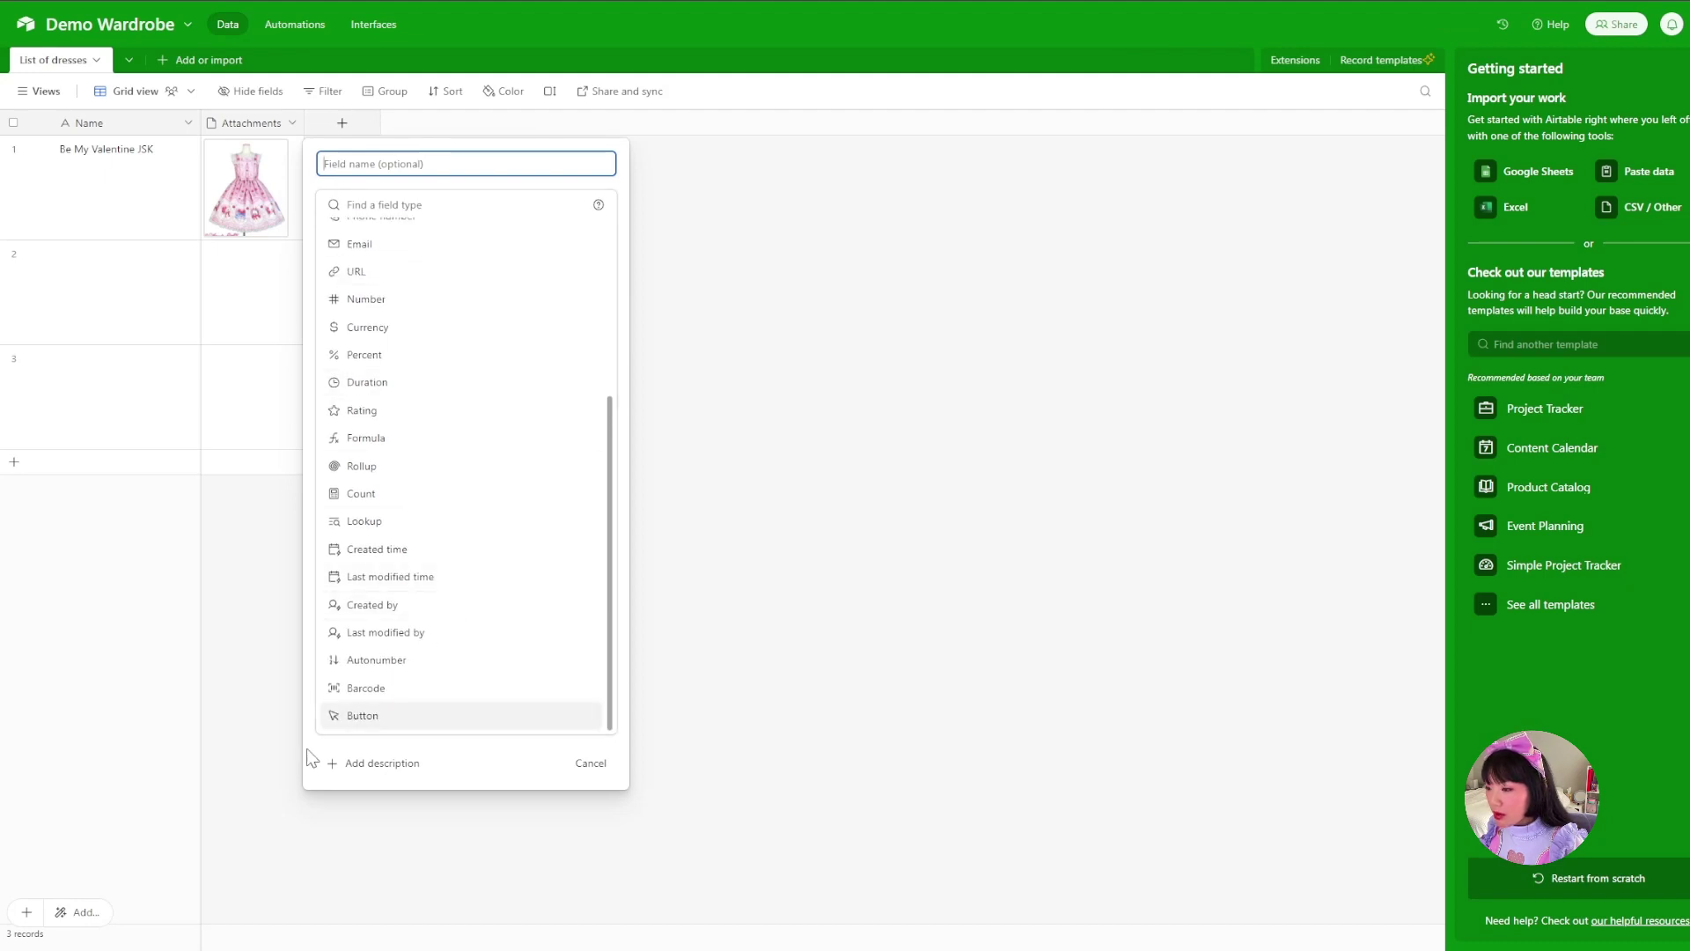
scroll(521, 702, "up", 4)
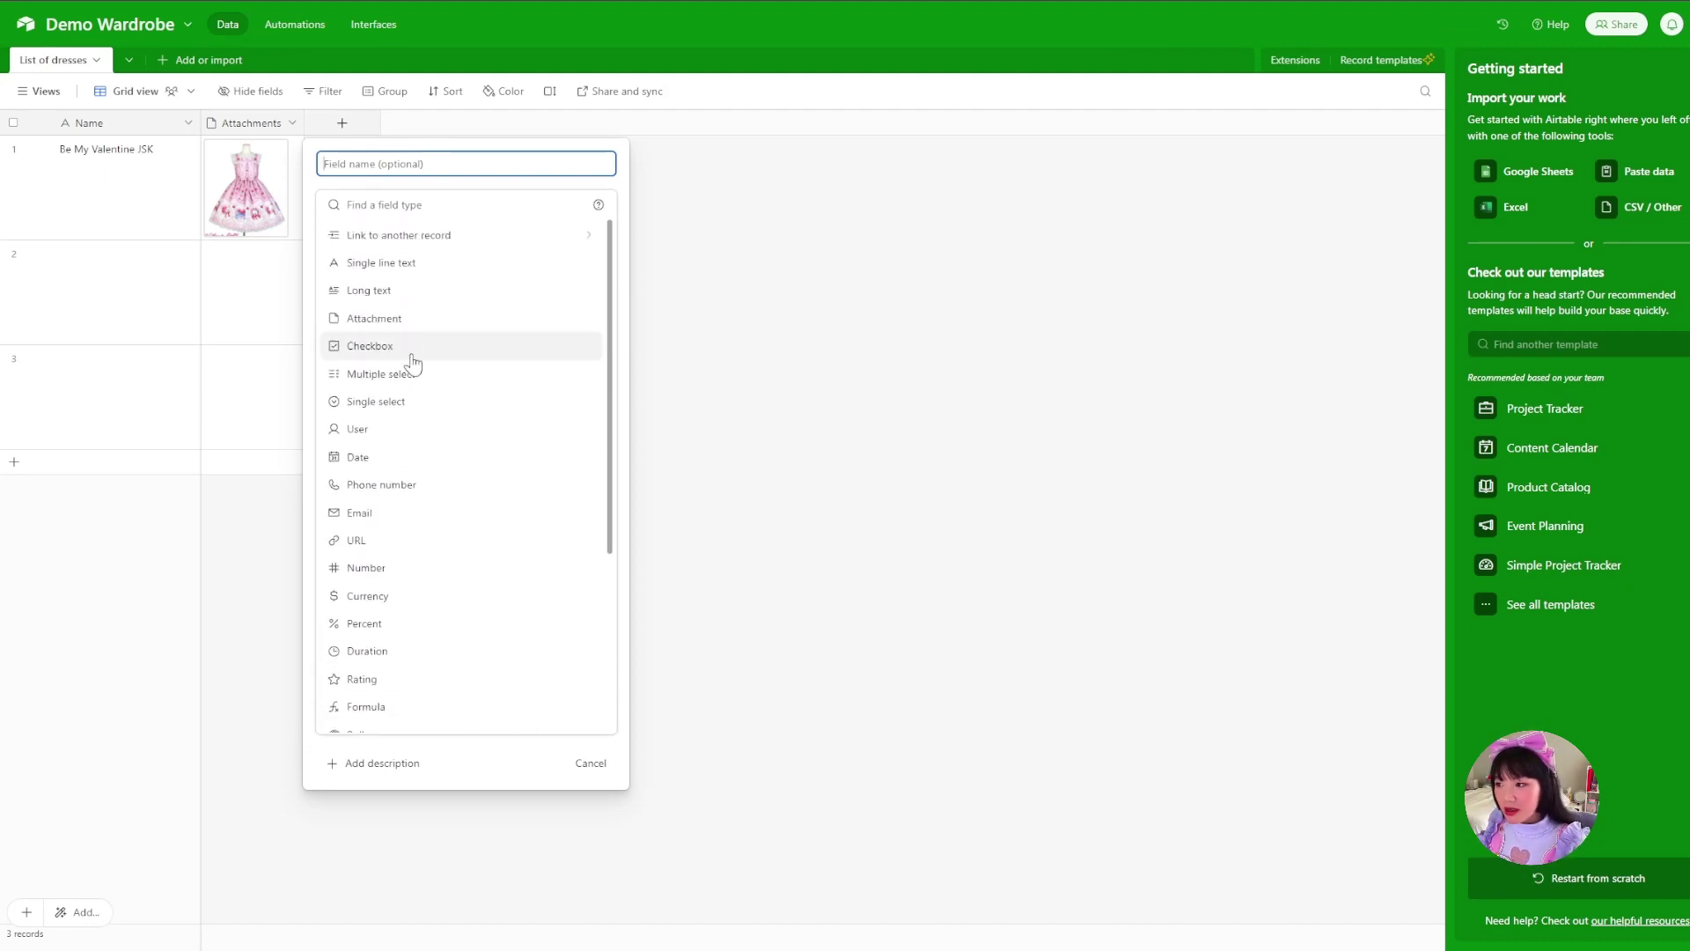
scroll(458, 370, "down", 4)
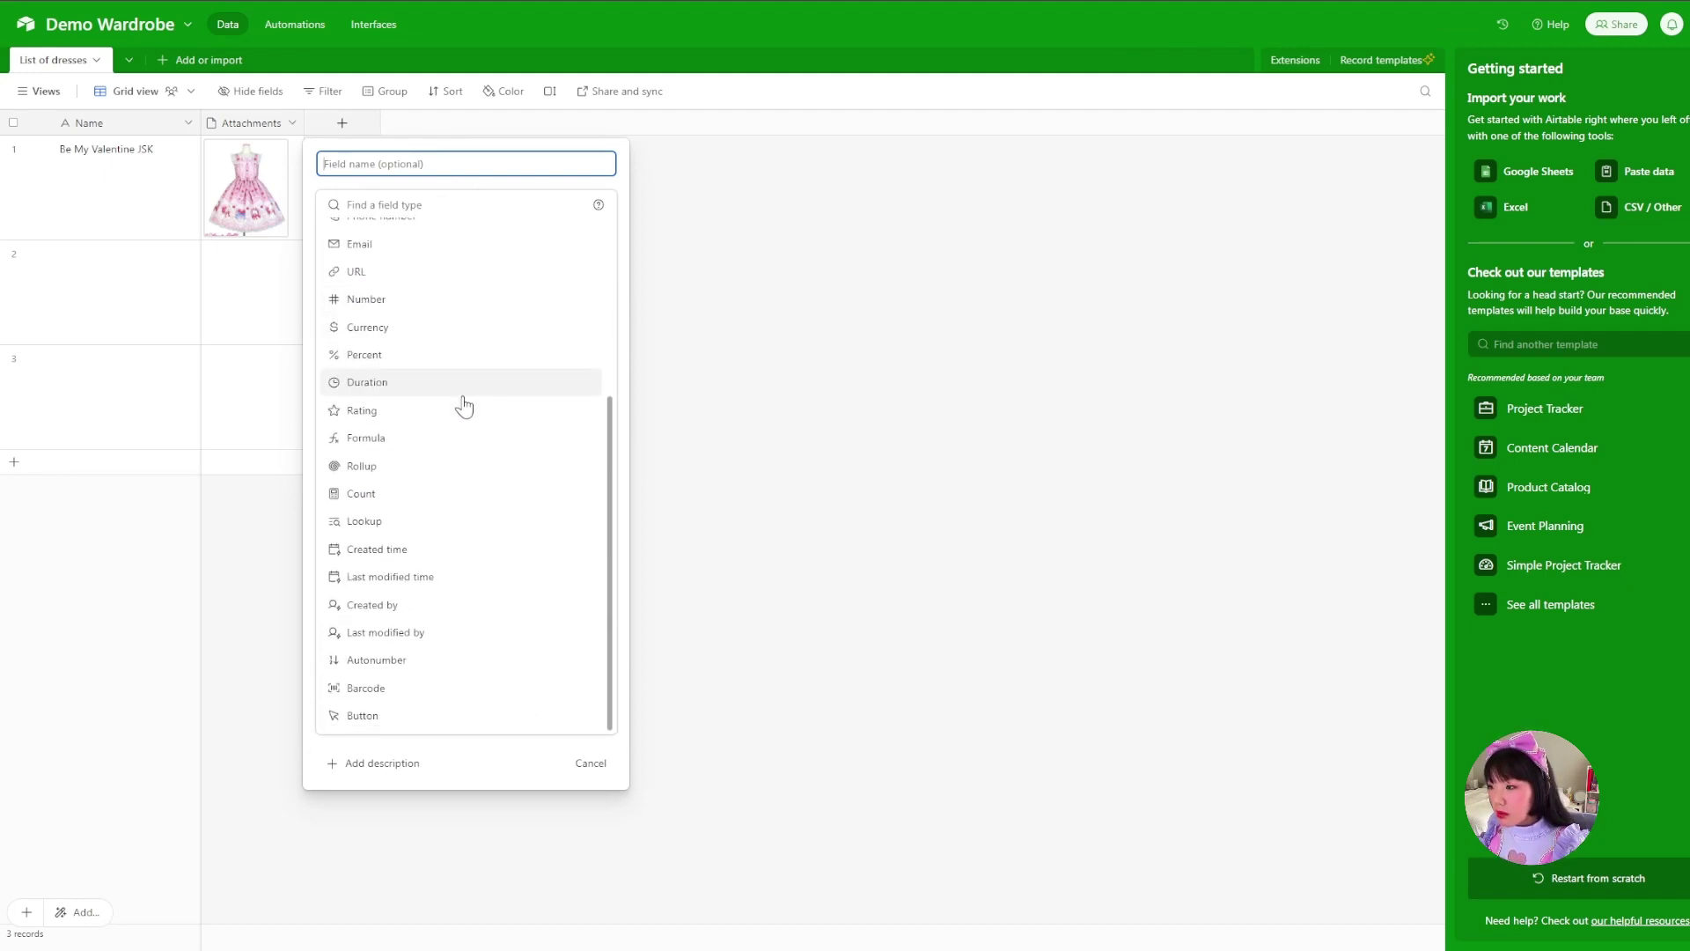
scroll(380, 396, "up", 4)
left_click(379, 401)
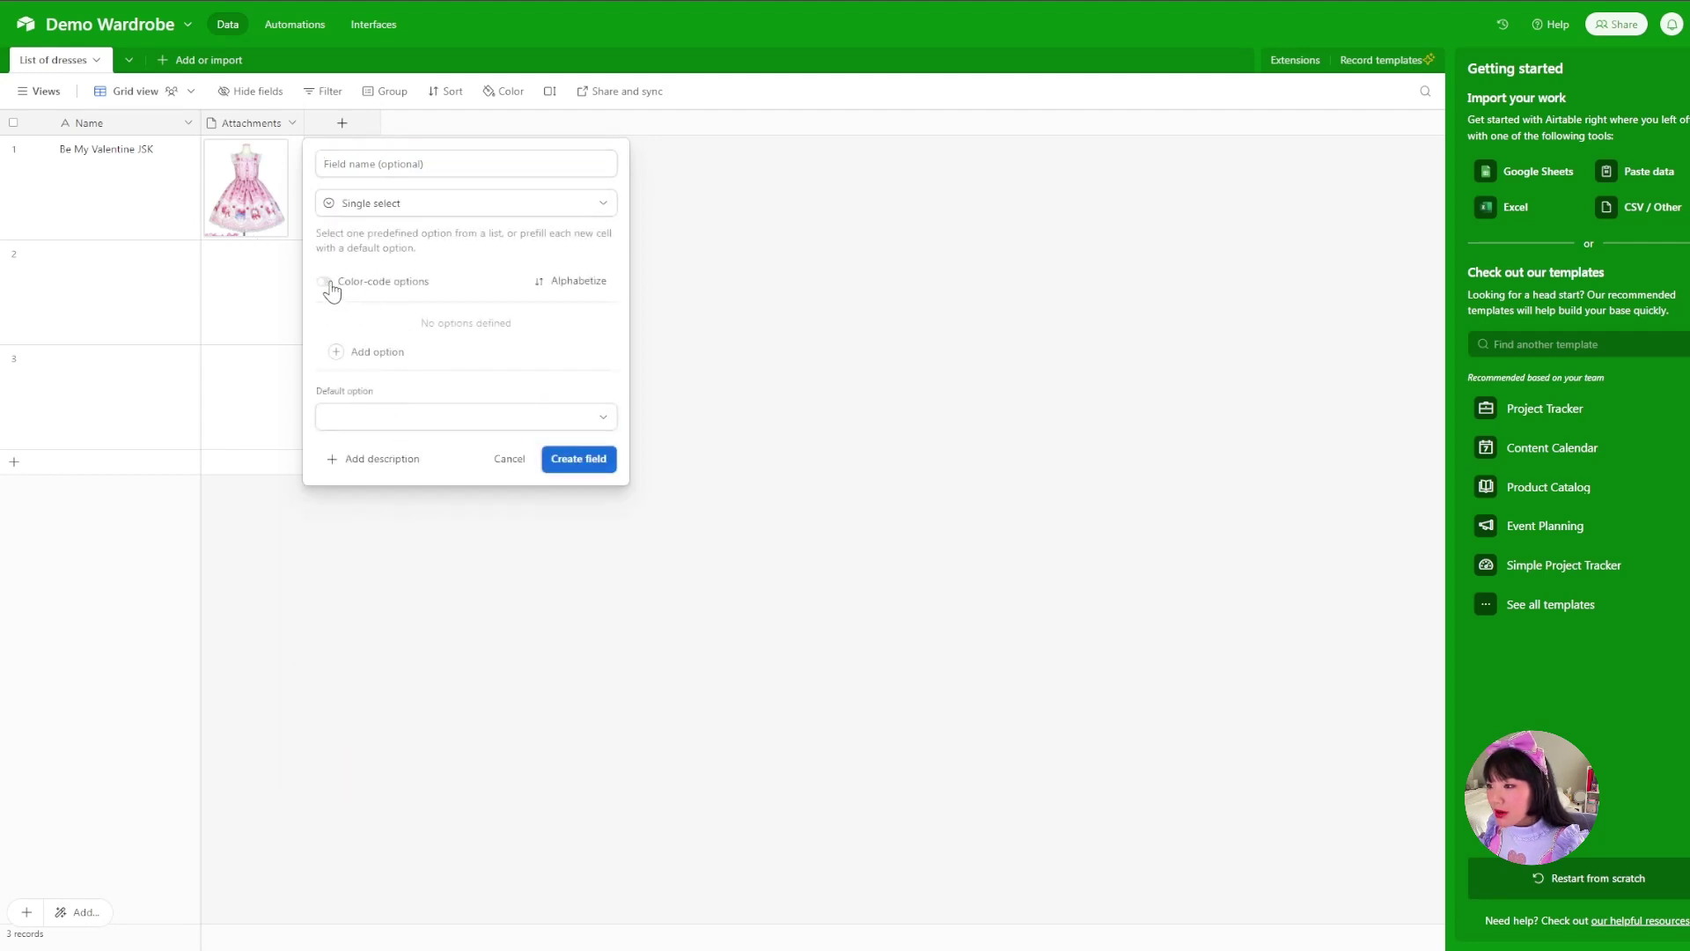
Add the options JSK, OP and KC and create the single select field with its default name.
left_click(387, 352)
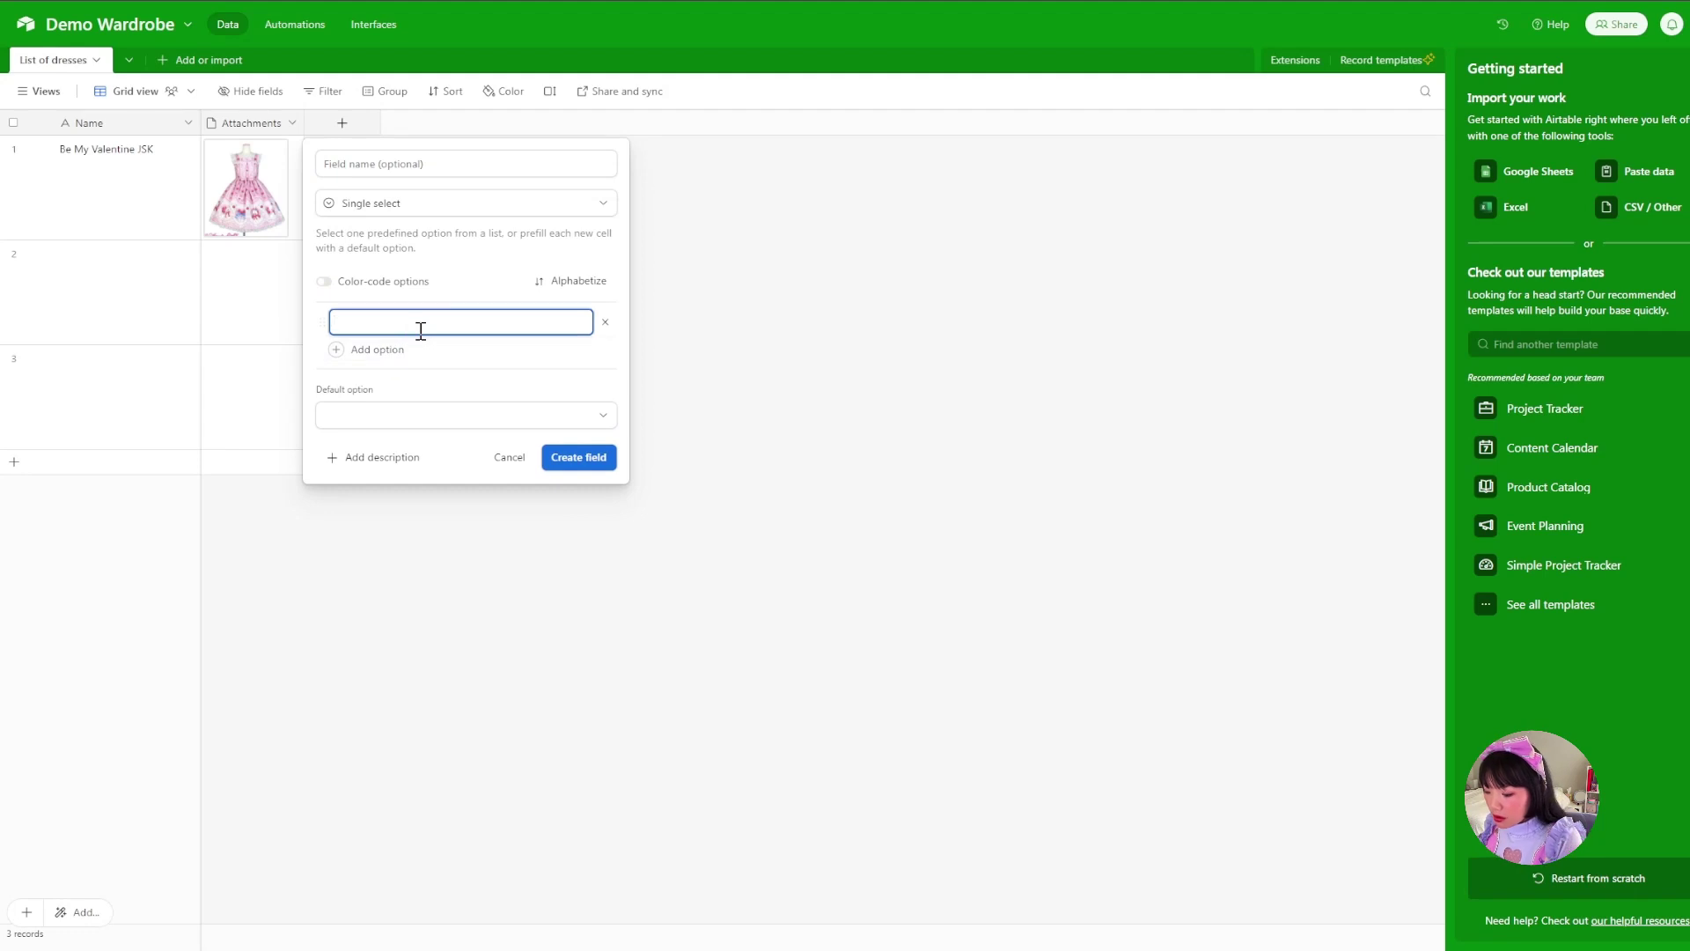
type("JSK")
key("Return")
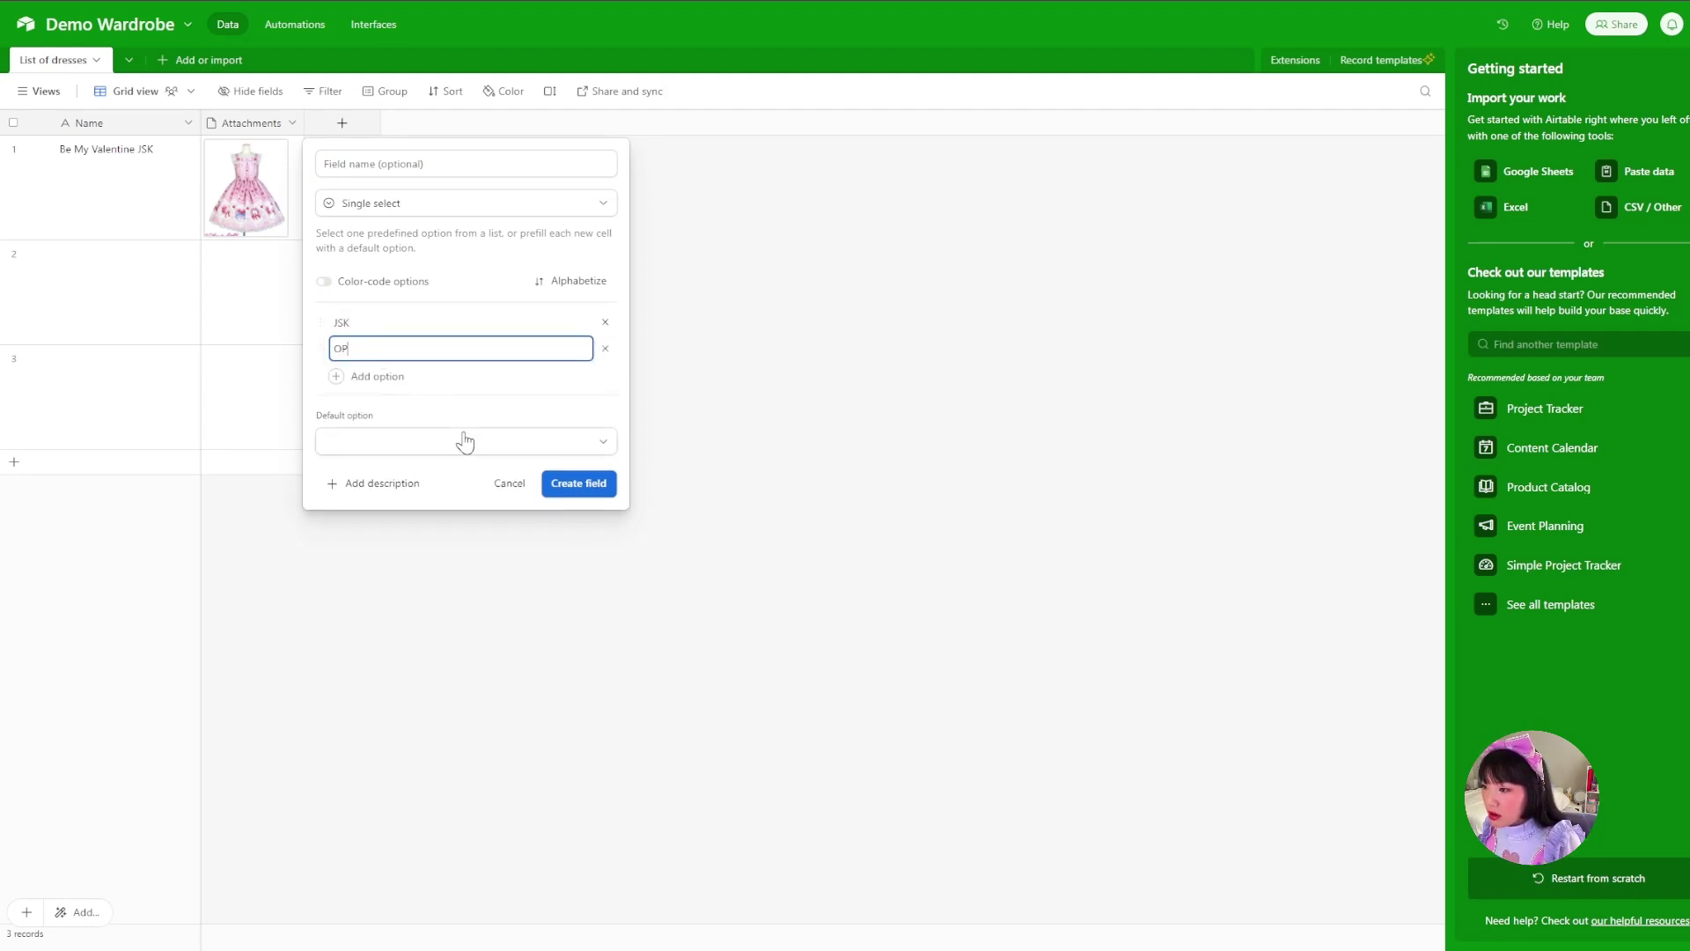
left_click(462, 377)
type("KC")
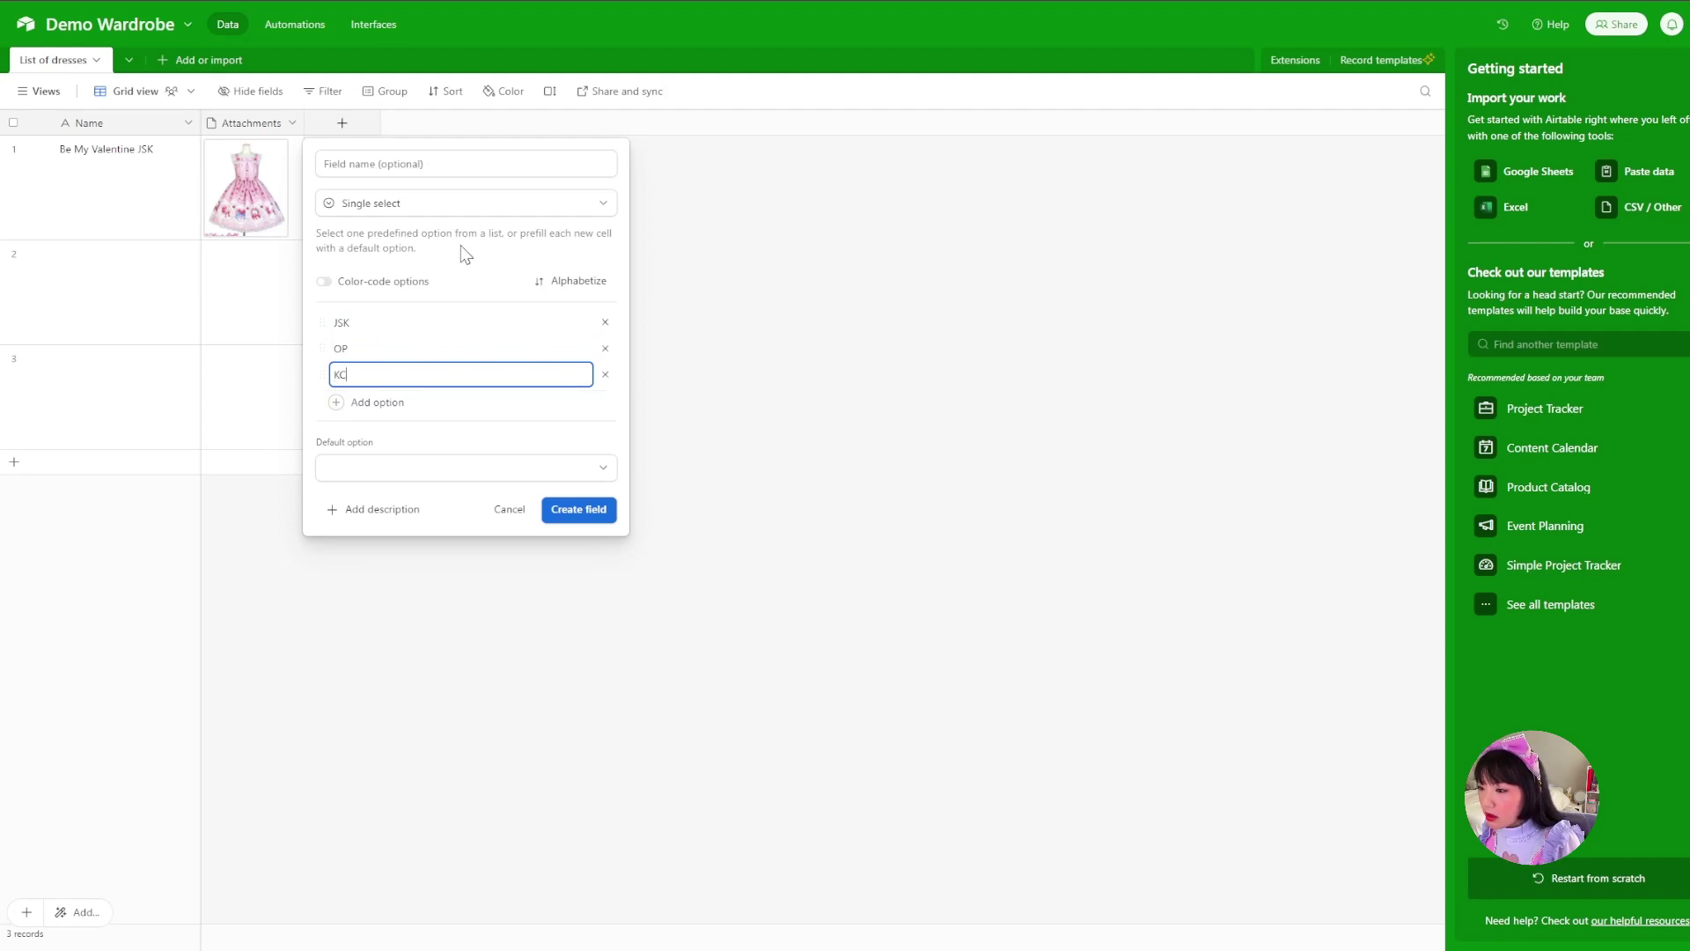
left_click(578, 510)
Set the Be My Valentine JSK record's single select value to JSK.
left_click(362, 177)
left_click(362, 180)
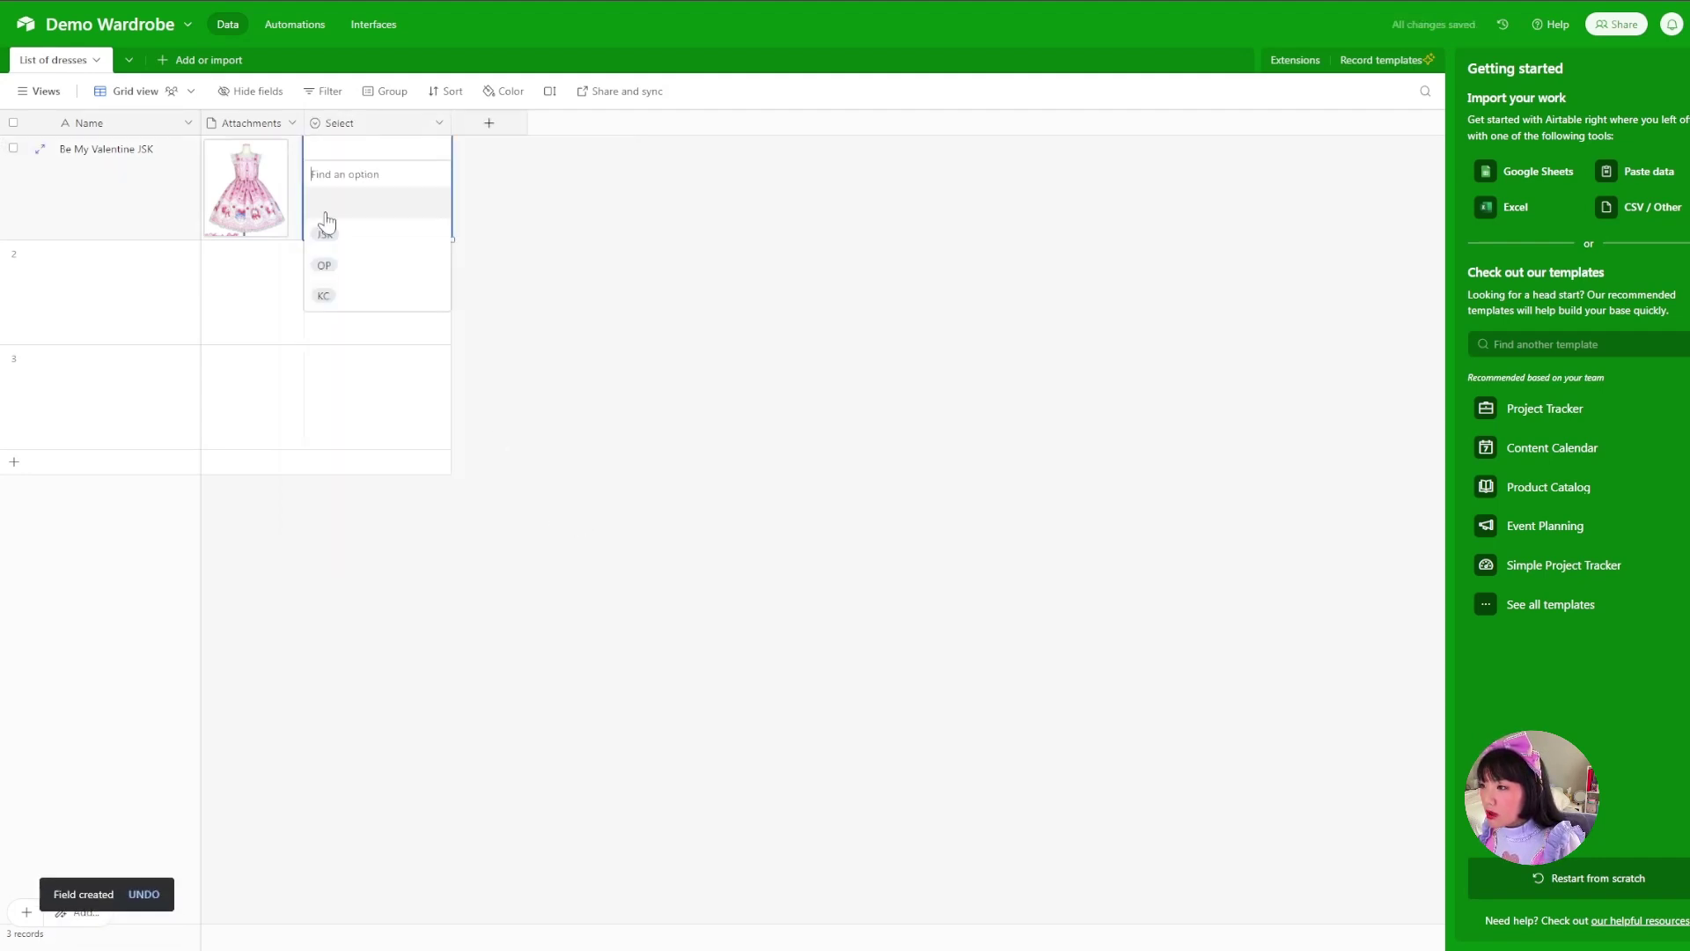
left_click(342, 231)
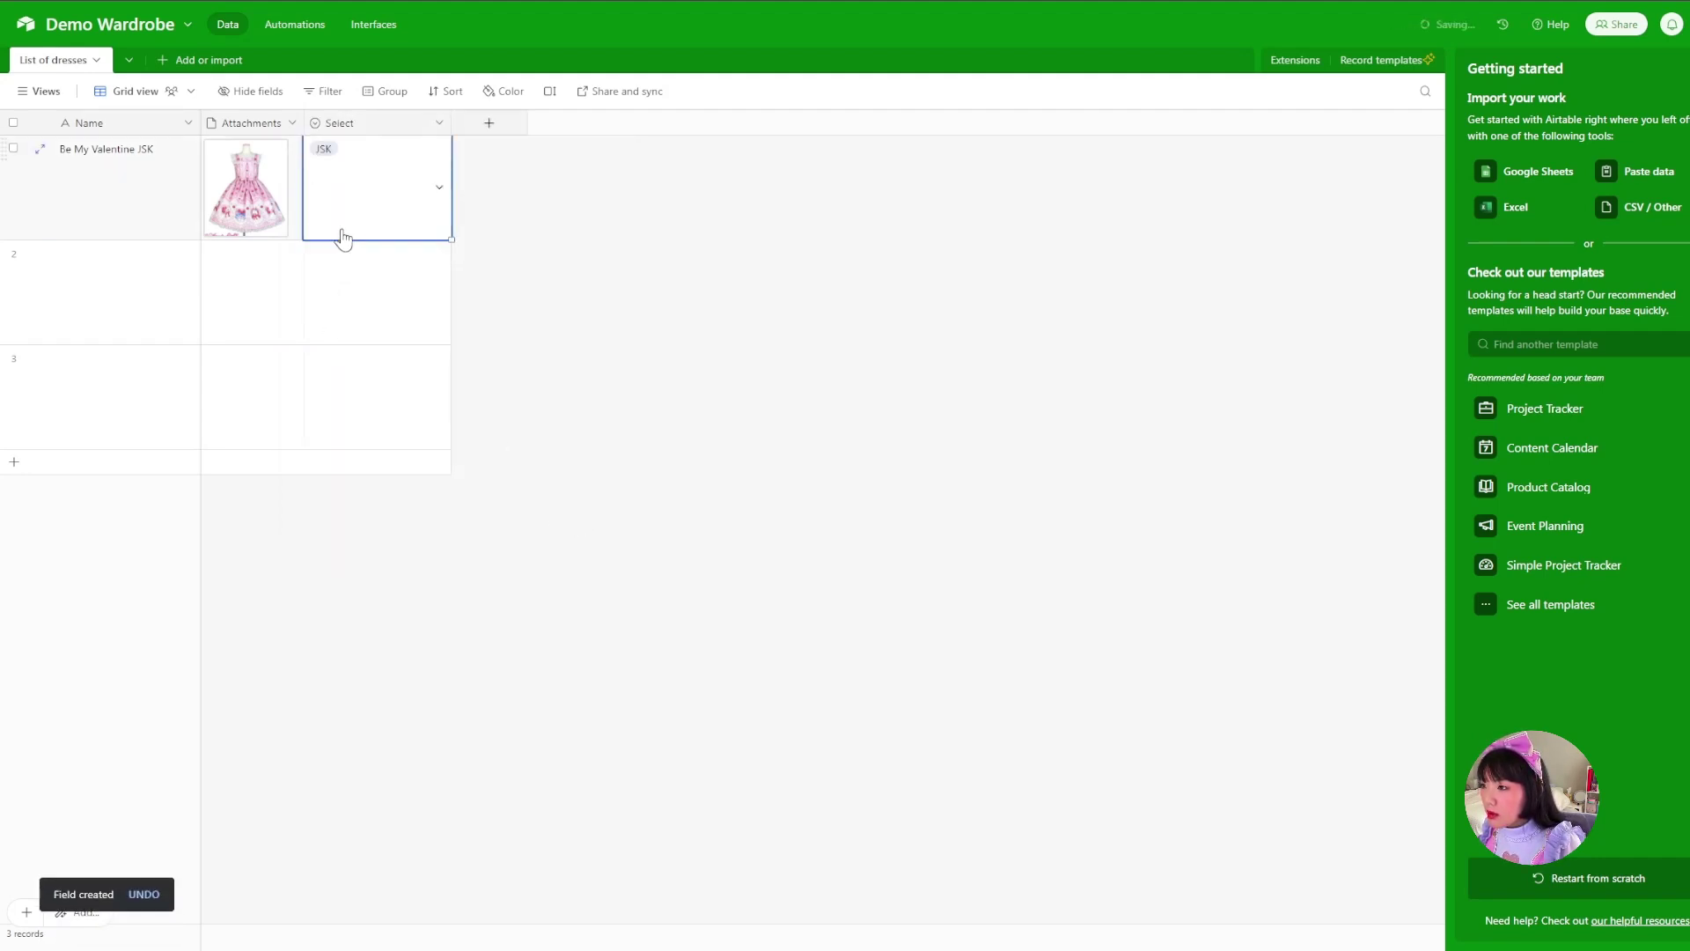
Set up a new multiple select field named "Colors" and add a Red option with a matching red color code.
left_click(514, 128)
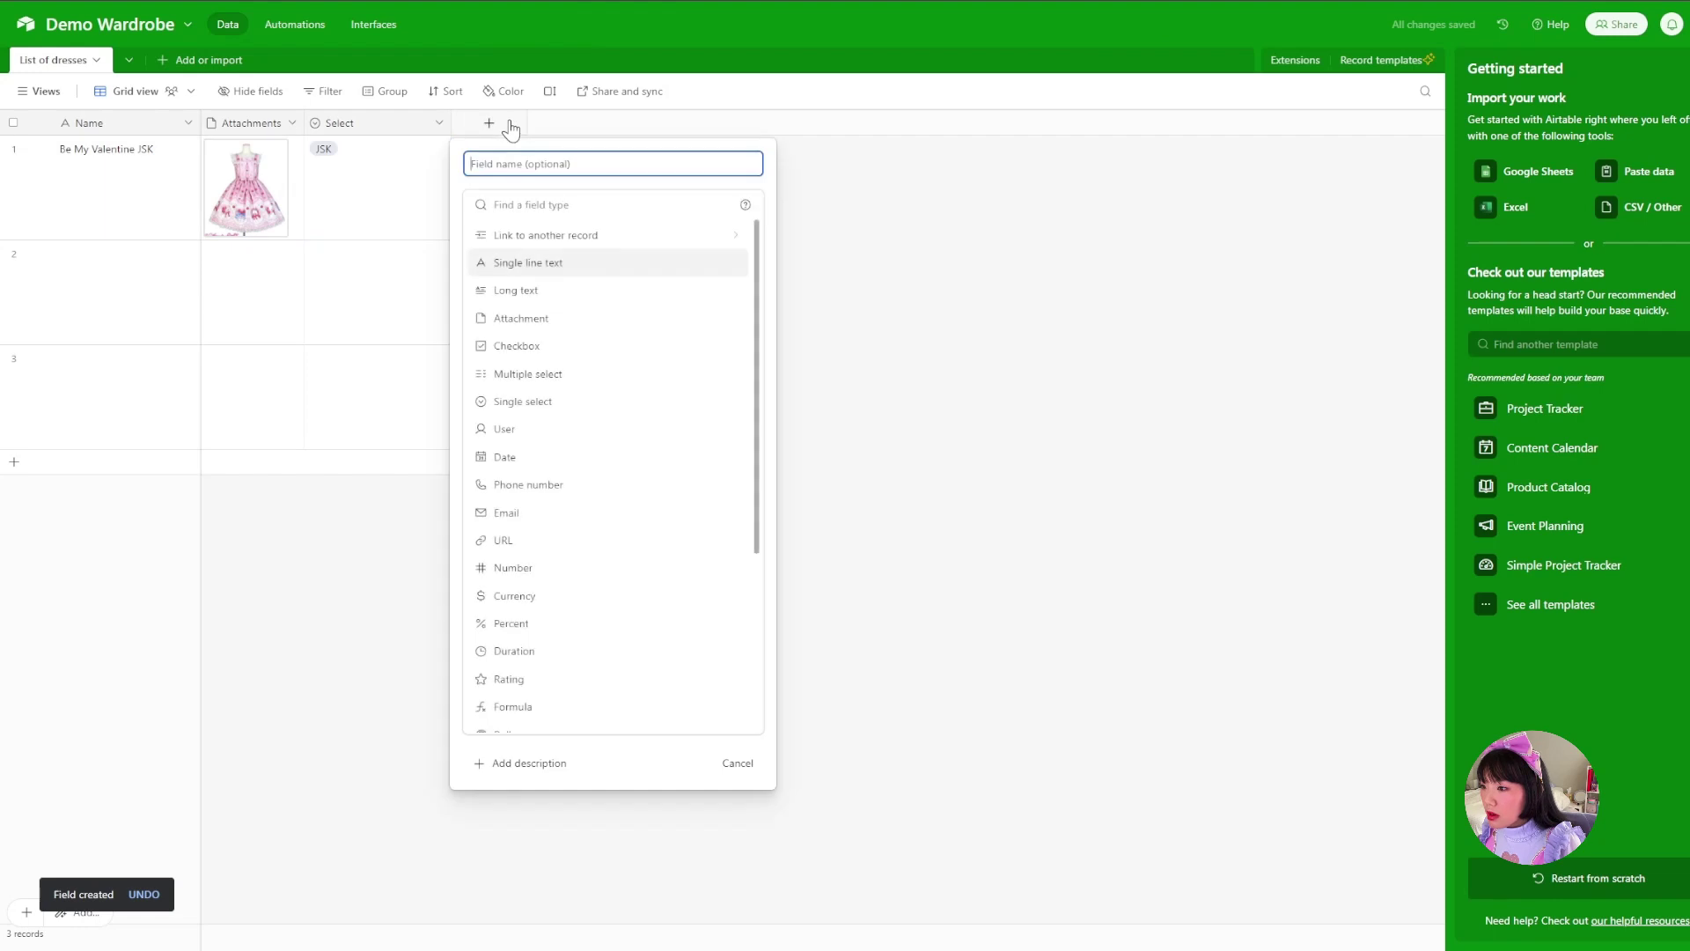
left_click(565, 379)
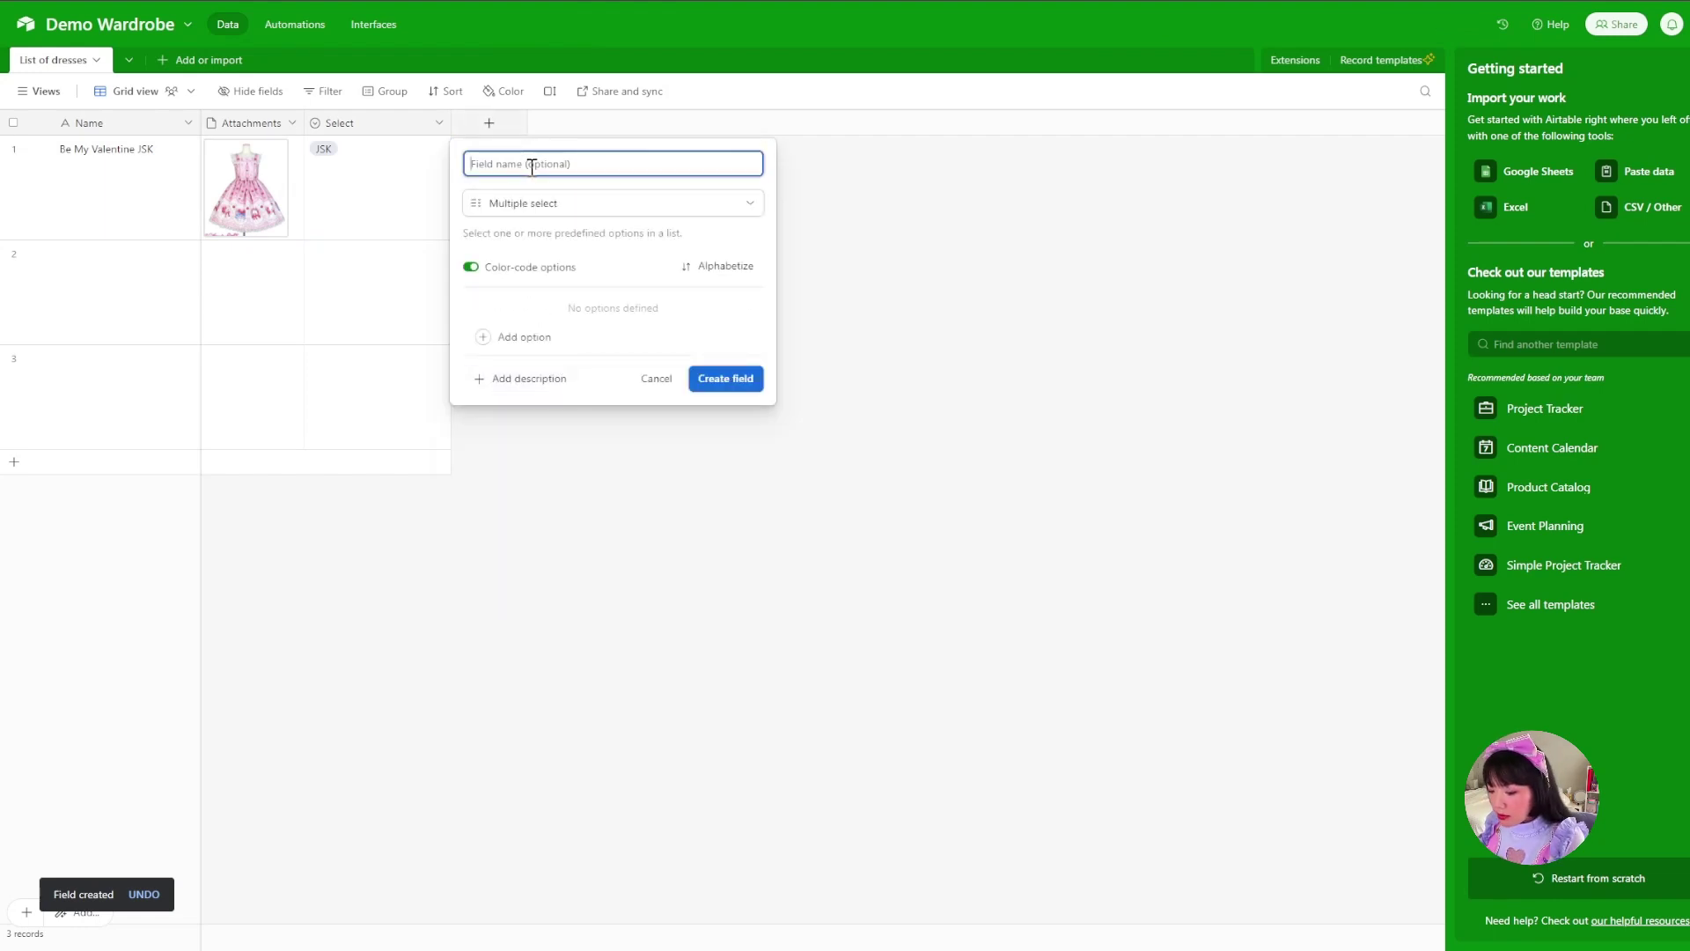
type("Colors")
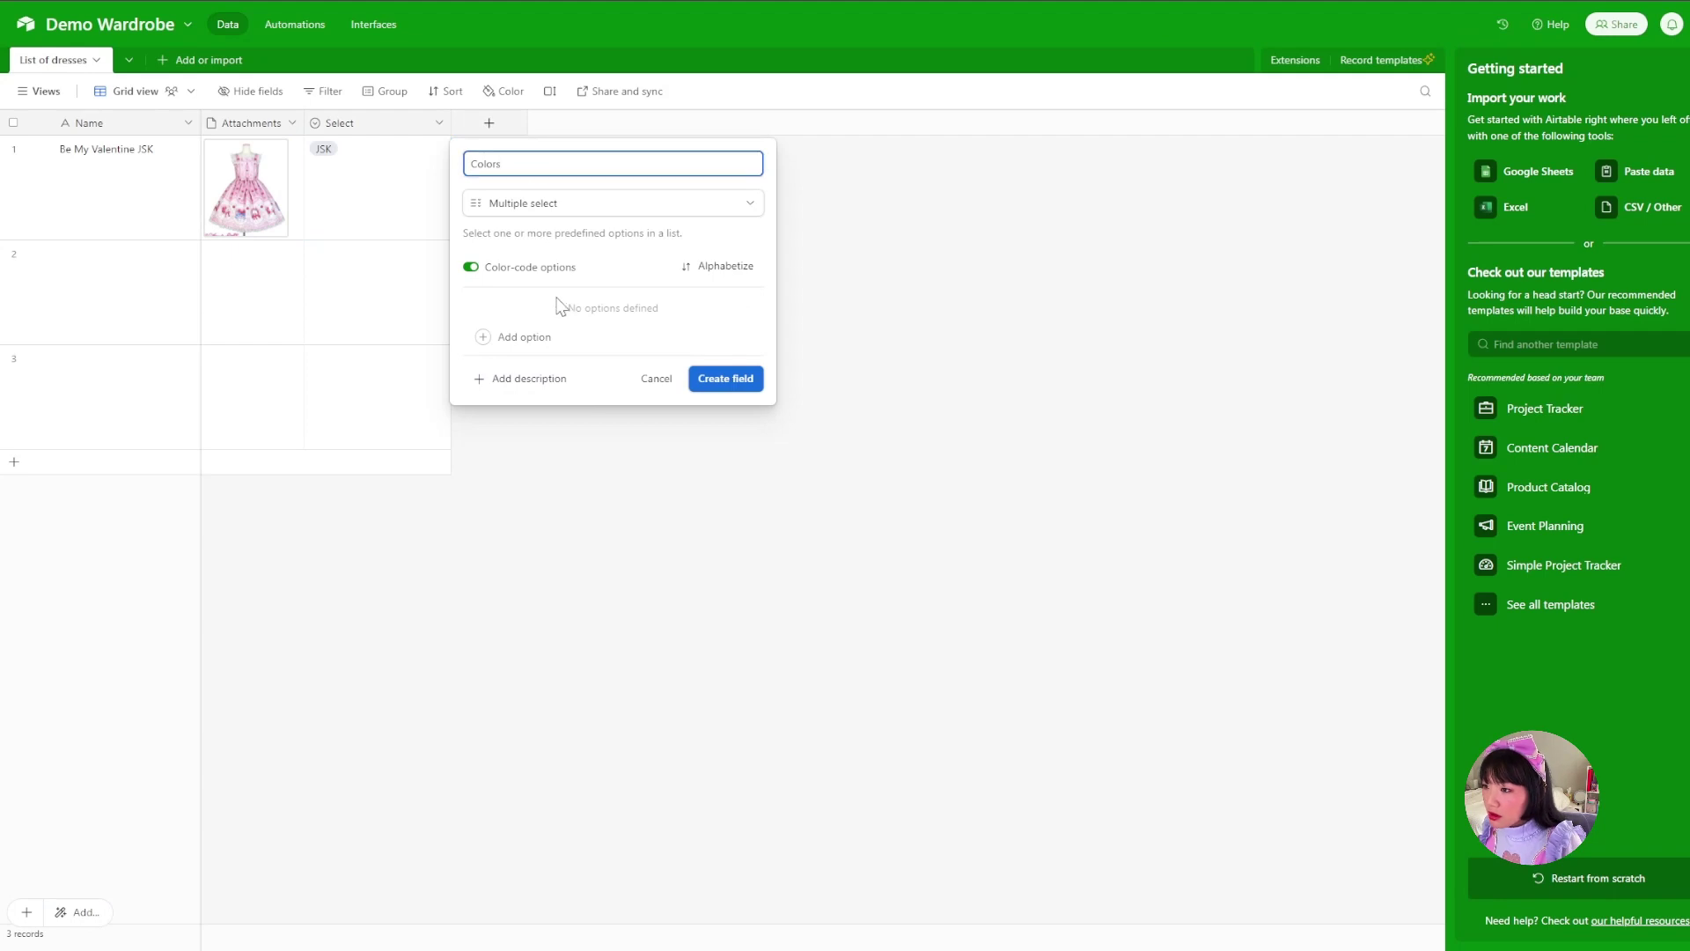
left_click(511, 342)
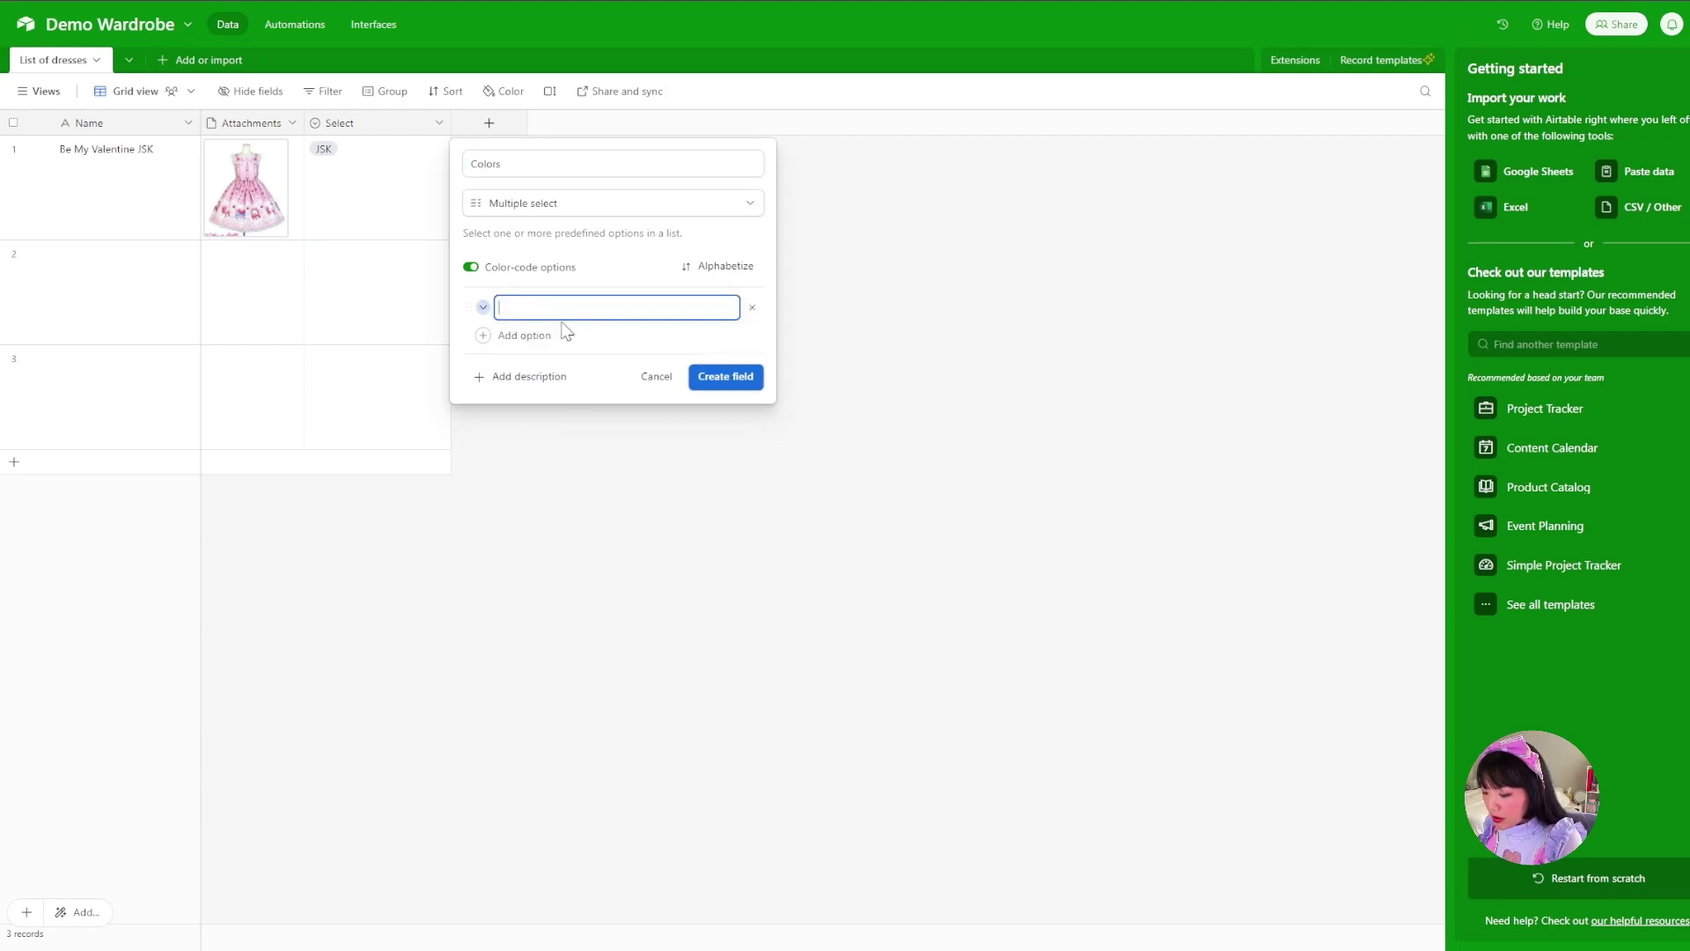
type("Red")
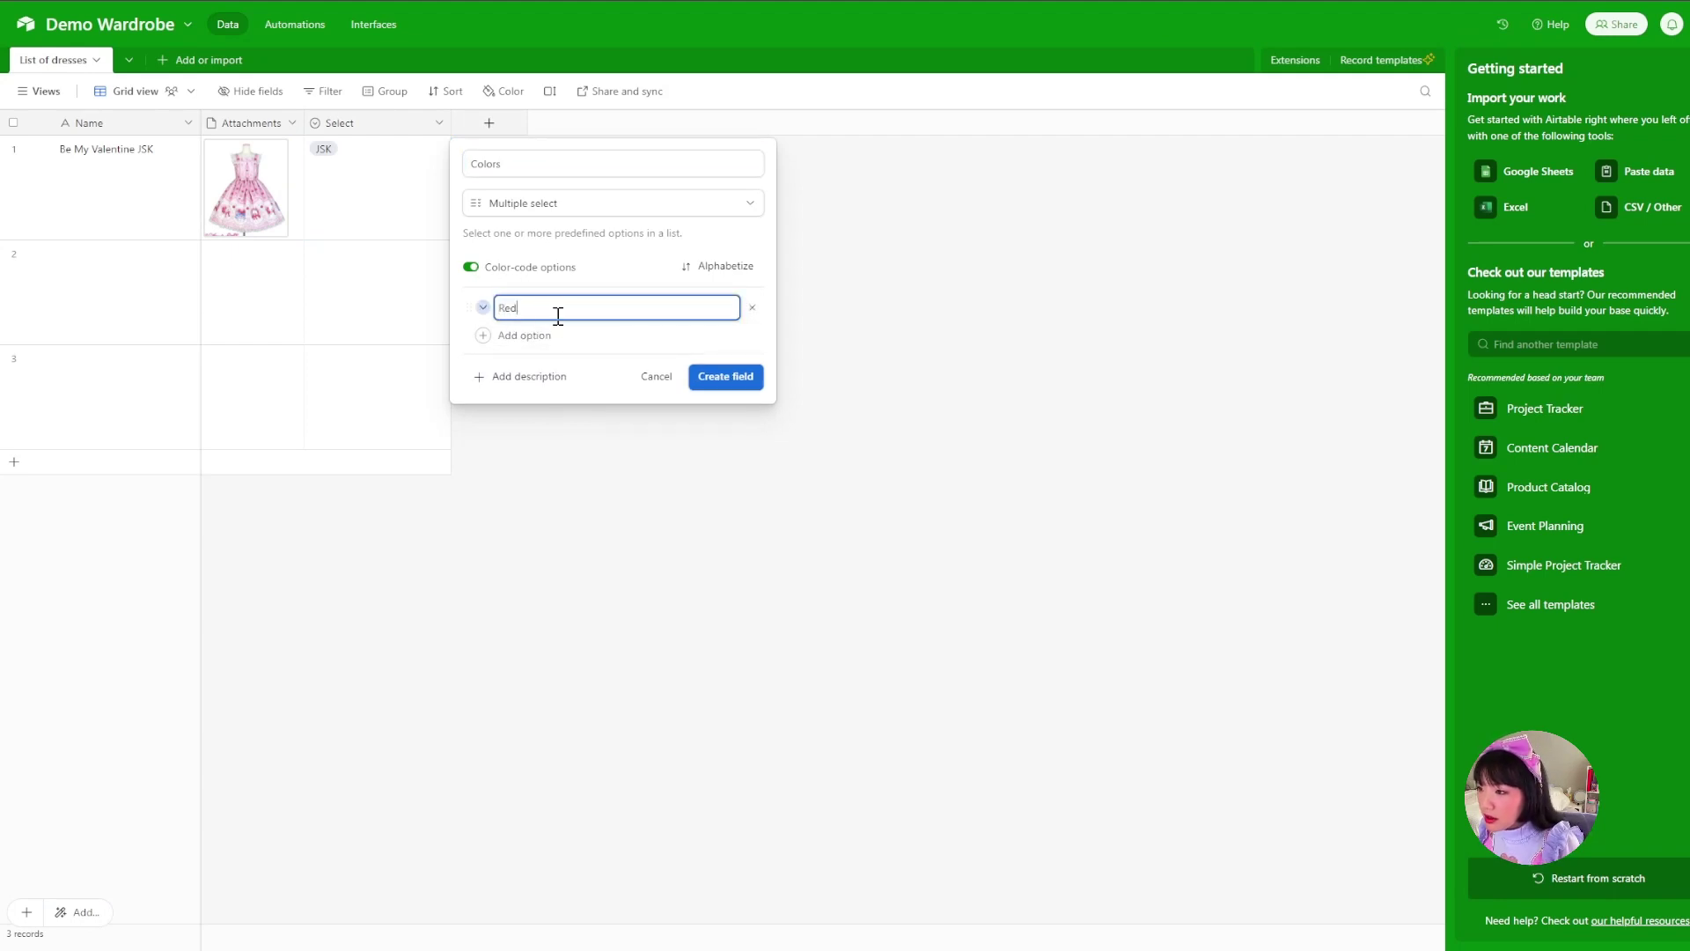
left_click(483, 307)
left_click(545, 418)
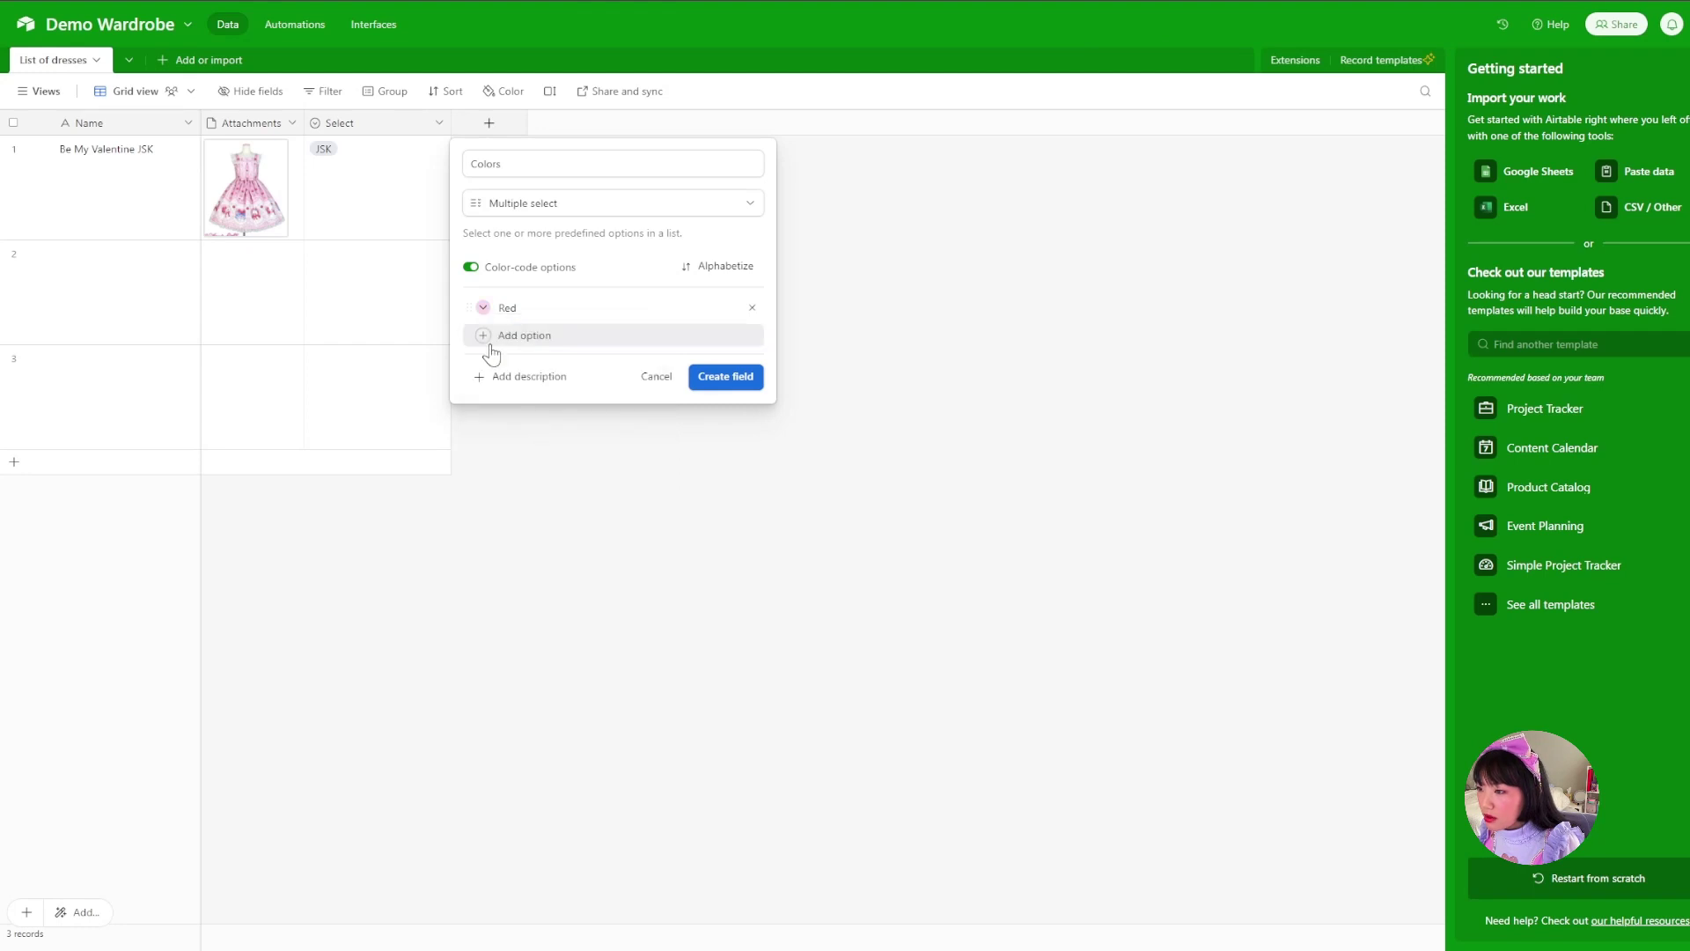
Add a Pink option to the Colors field and give it a matching pink color code.
left_click(487, 342)
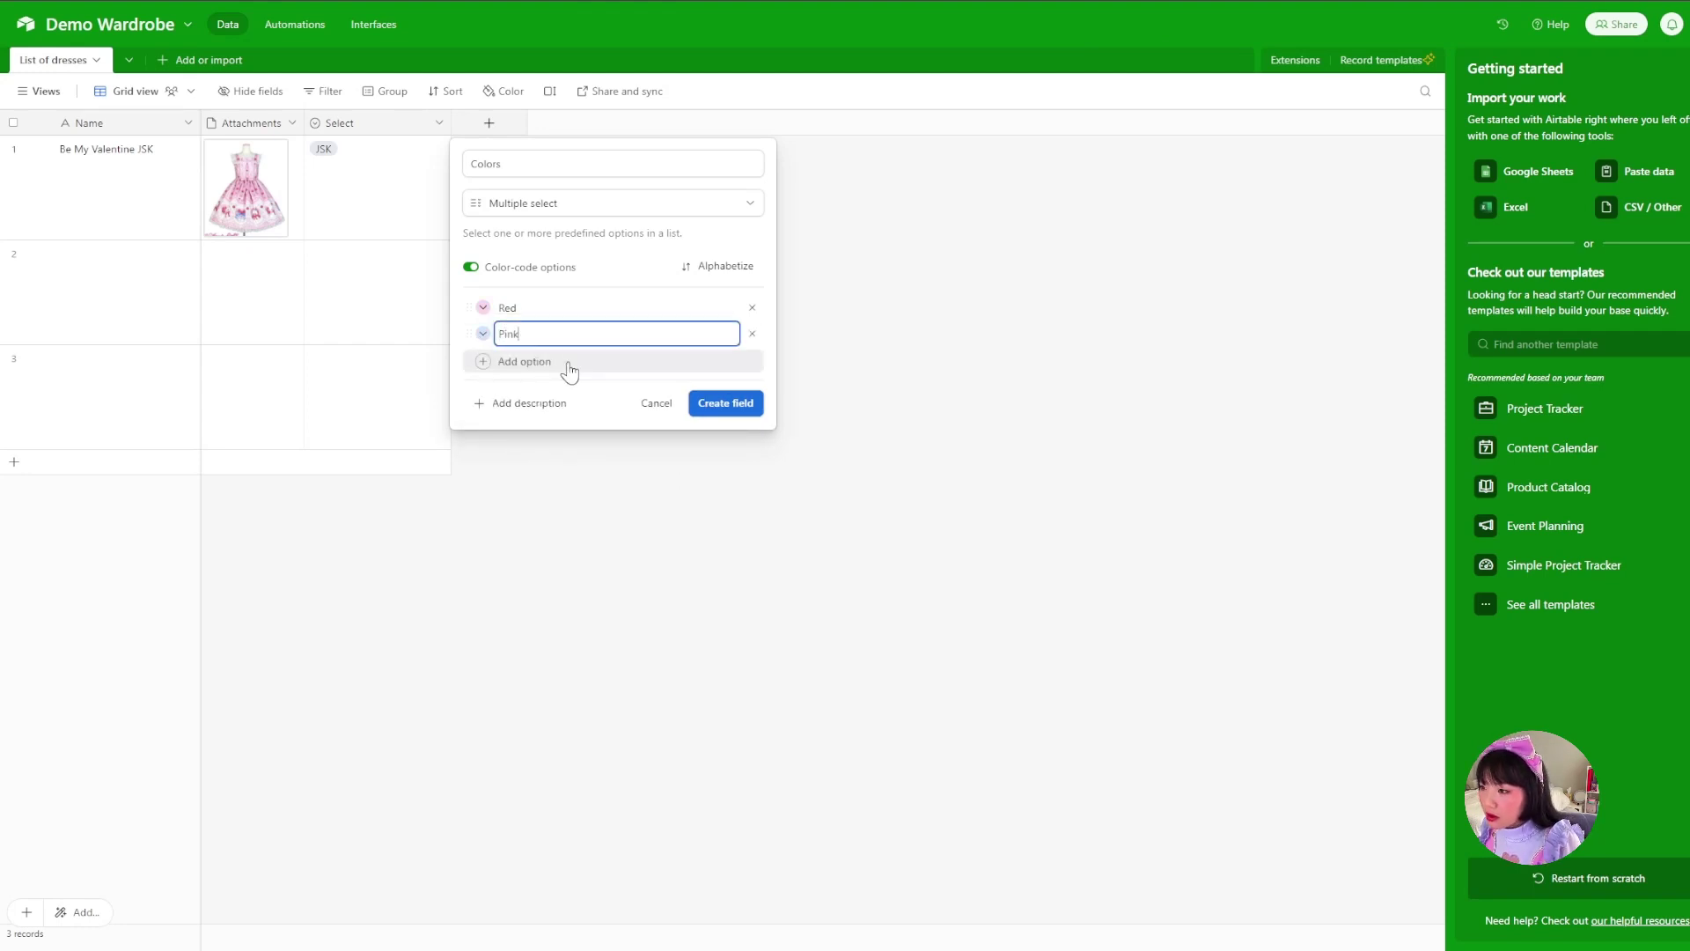
type("Pink")
left_click(483, 334)
left_click(607, 444)
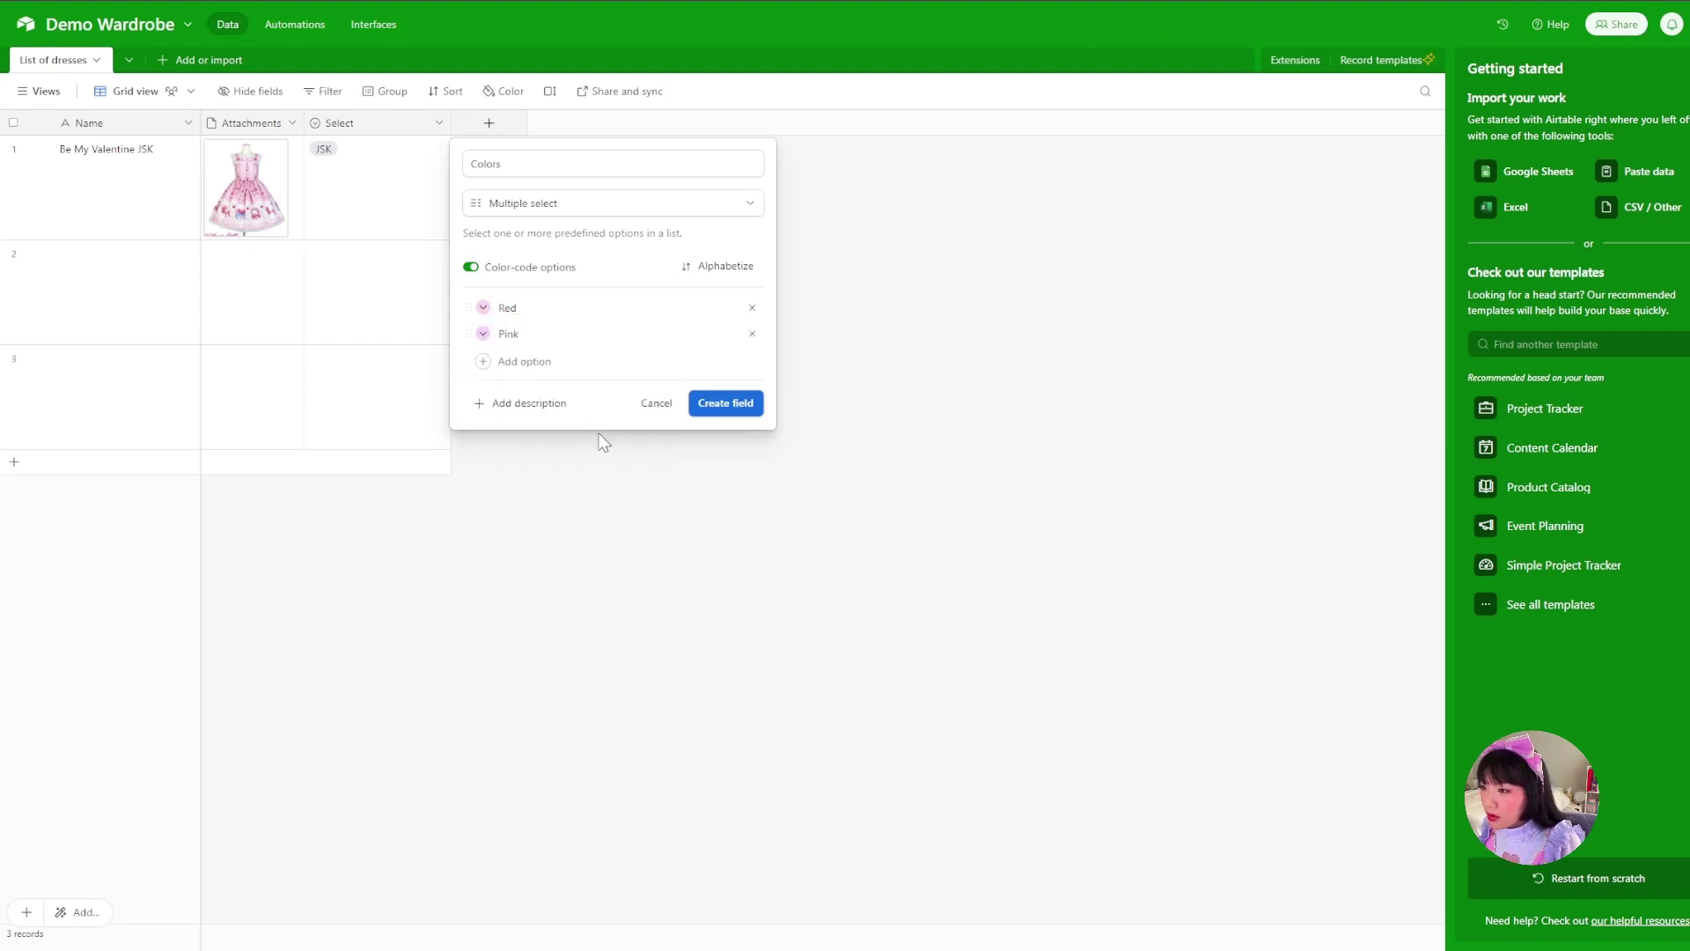
Add Blue and White options to the Colors field and change the White option's color code.
left_click(489, 364)
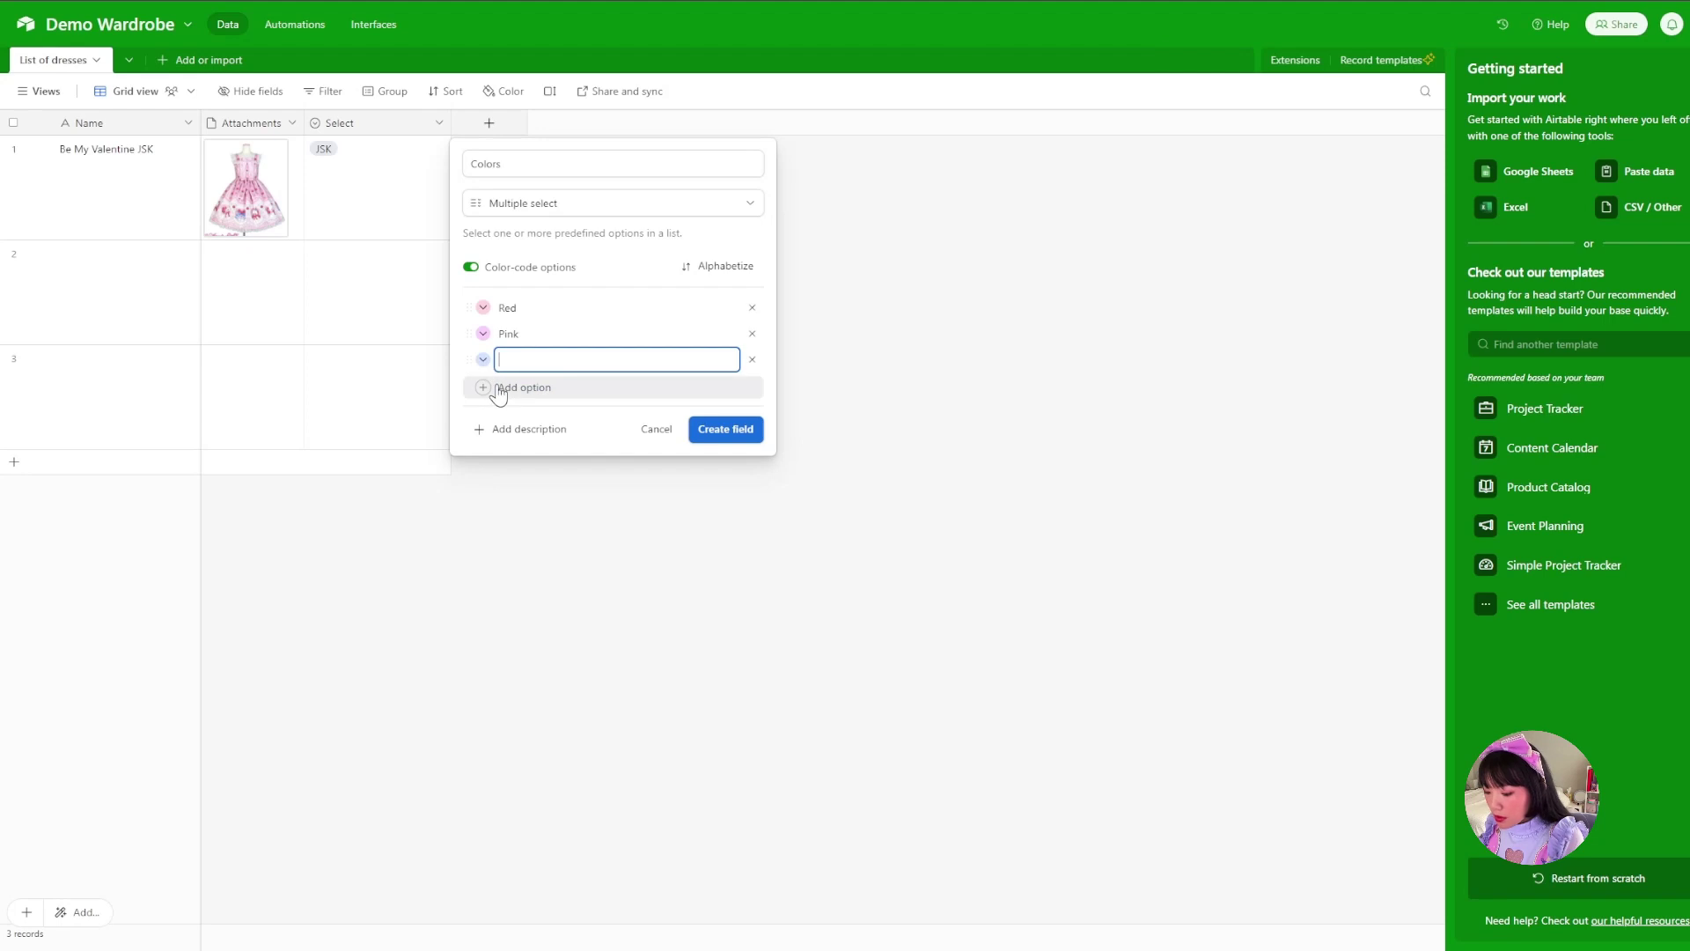
left_click(566, 396)
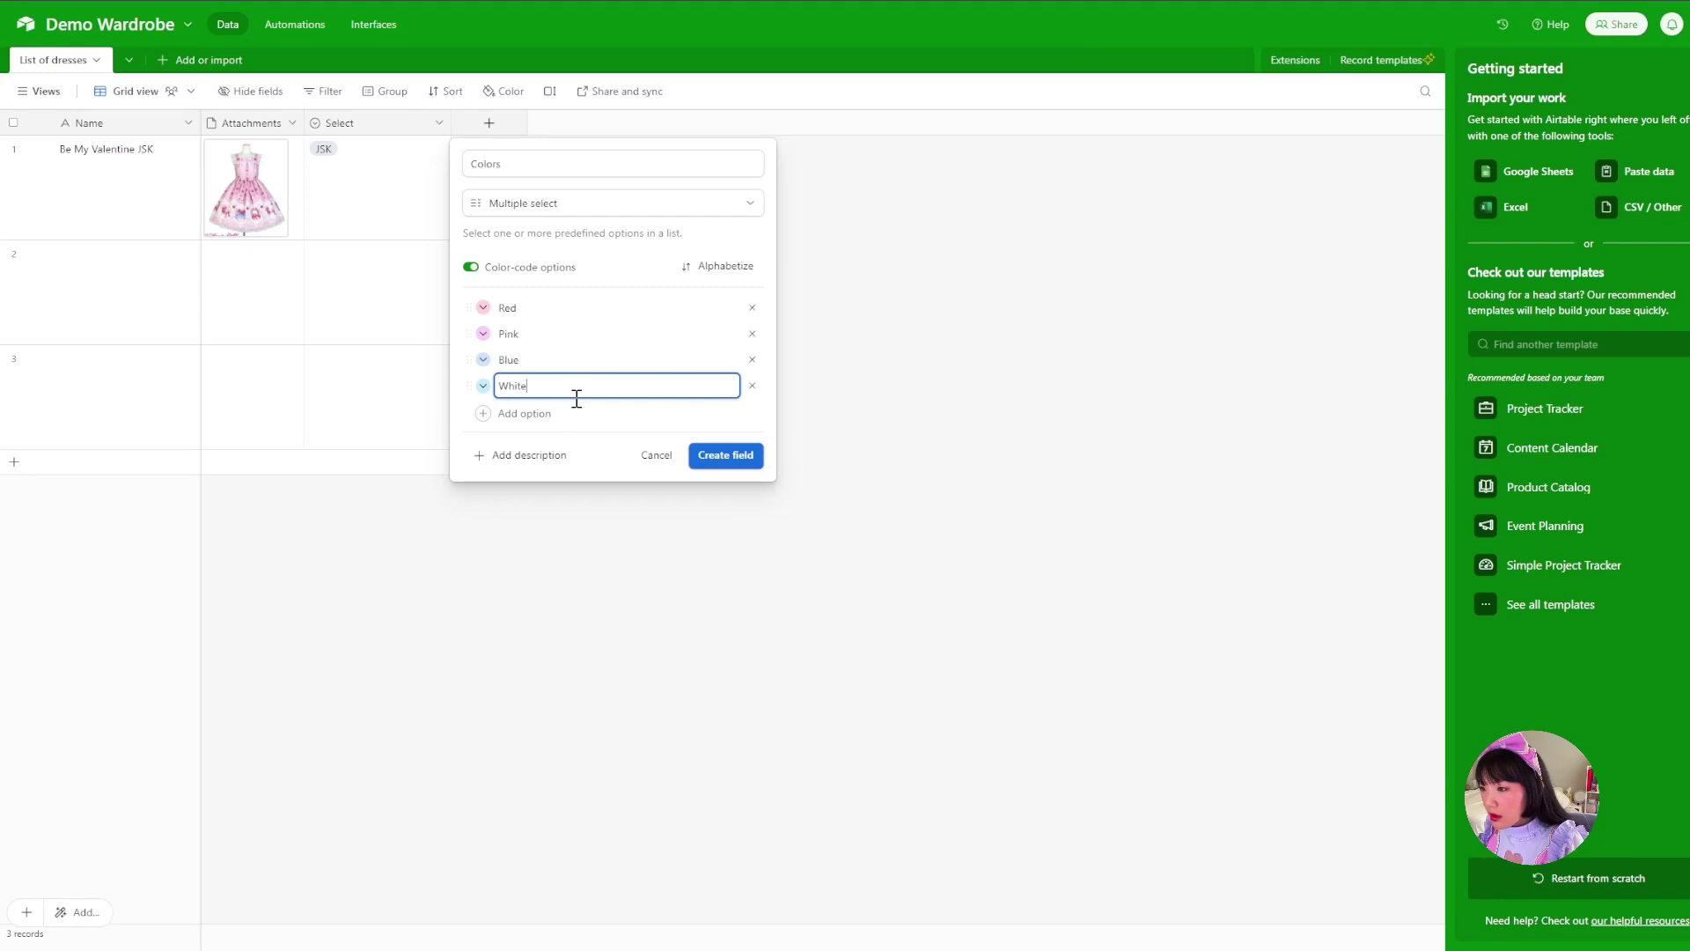
left_click(483, 386)
left_click(610, 529)
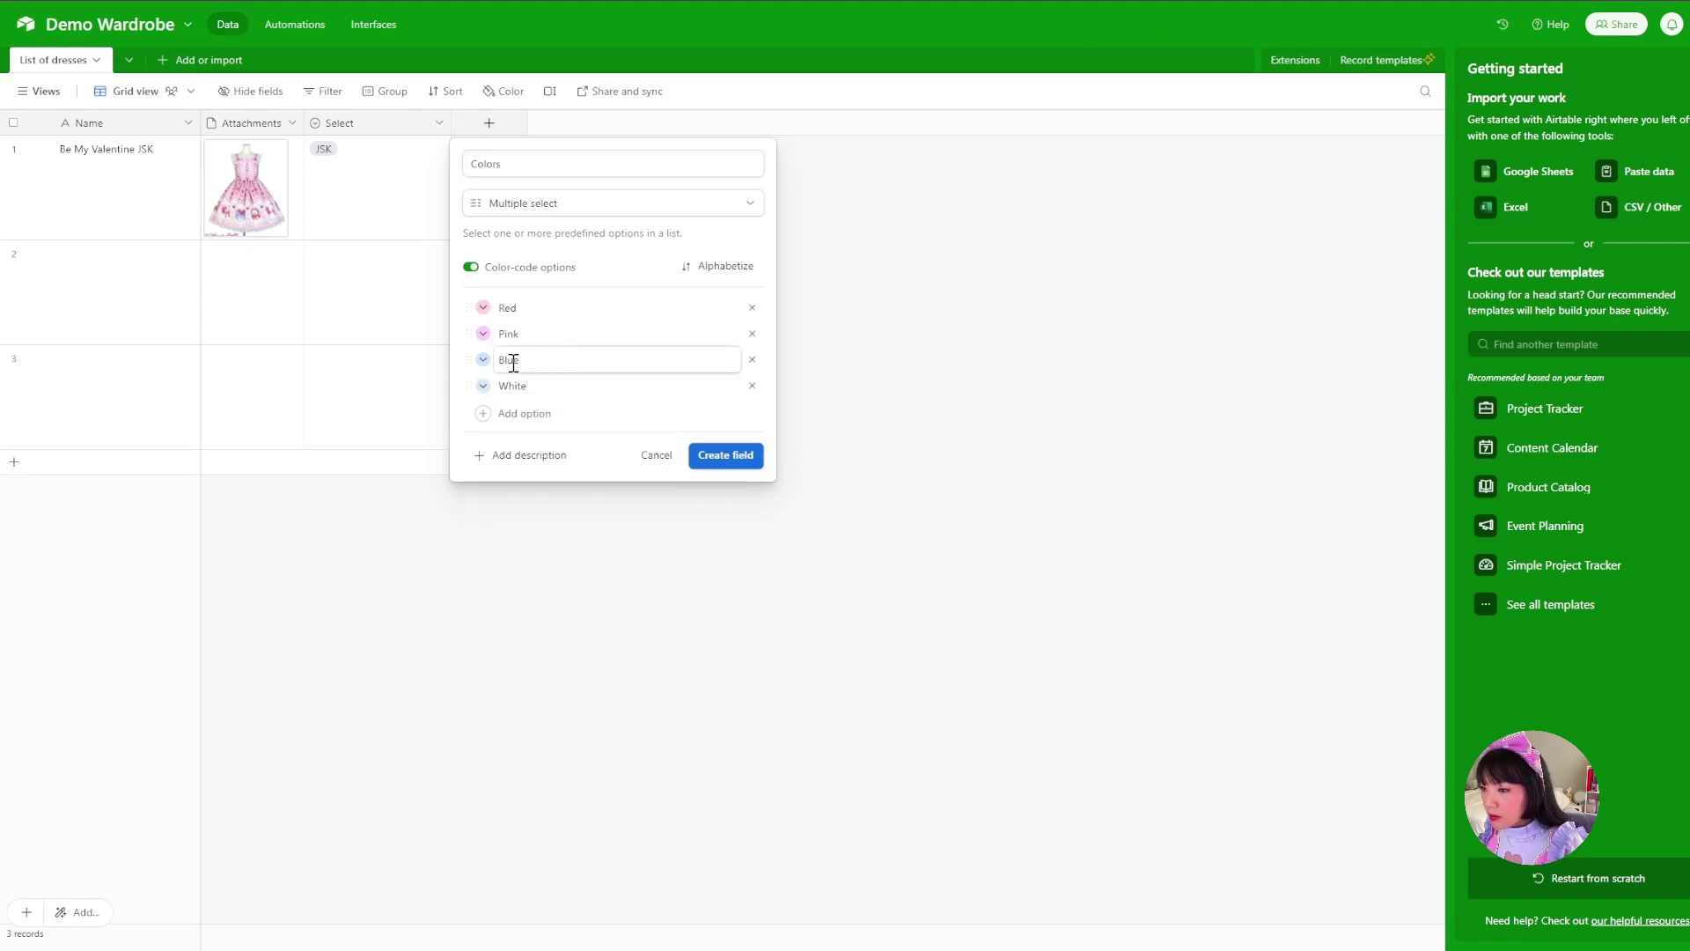
Create the Colors field and assign Red, Pink, Blue and White to the Be My Valentine JSK record.
left_click(732, 456)
left_click(462, 152)
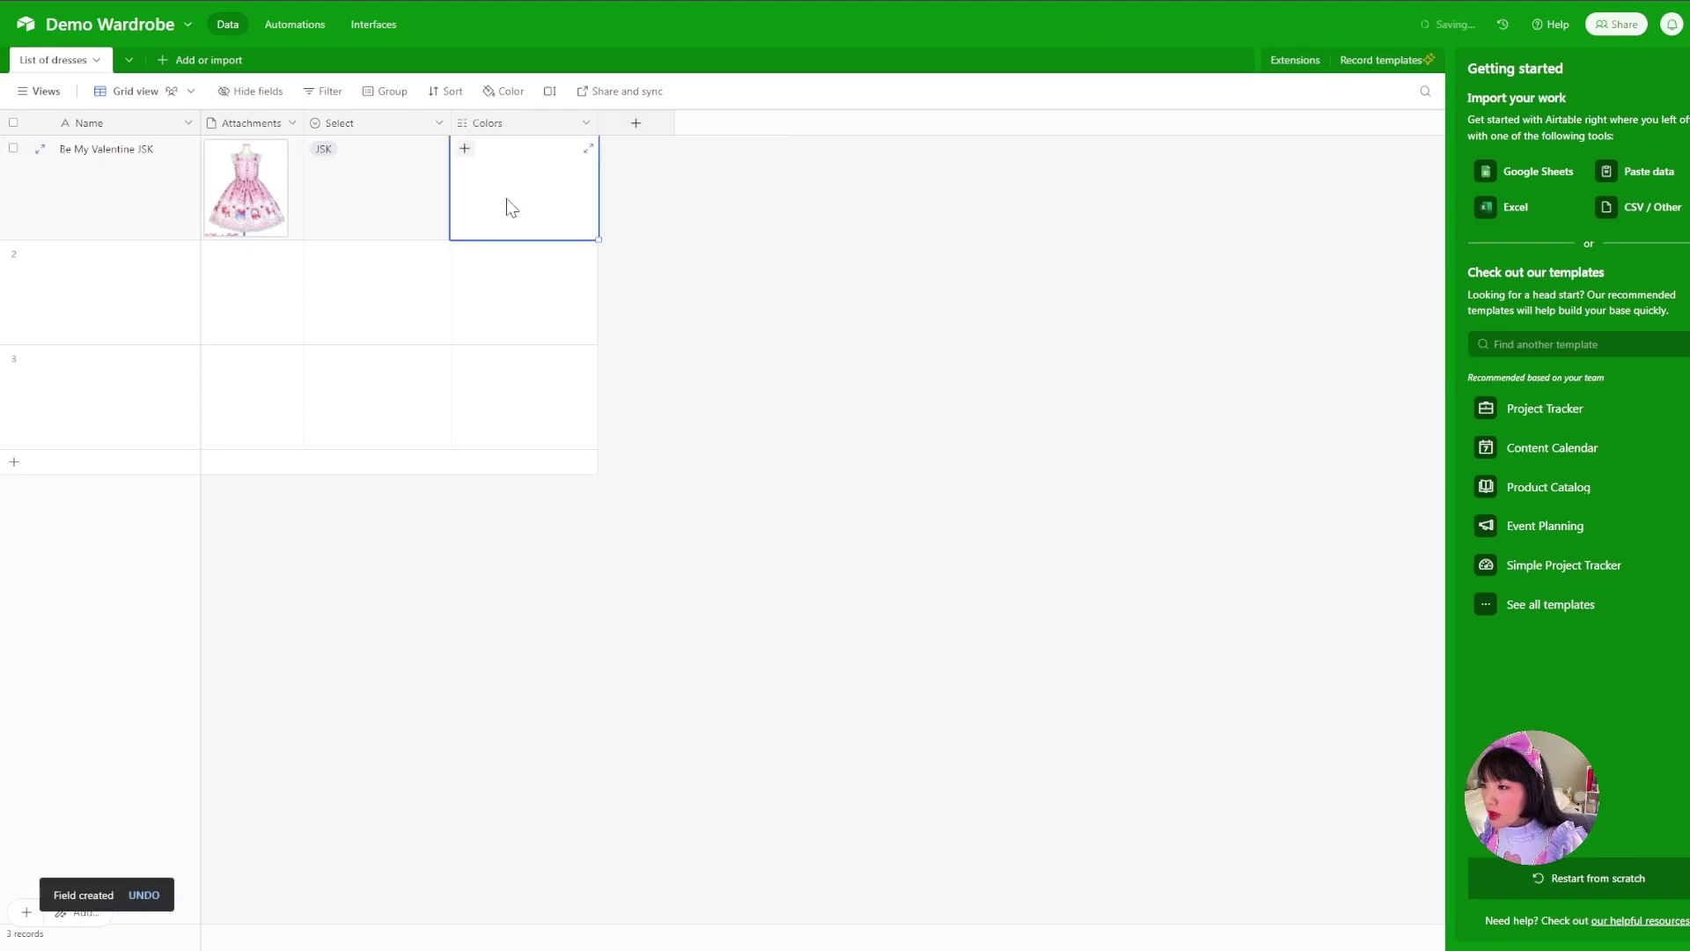
left_click(465, 149)
left_click(475, 203)
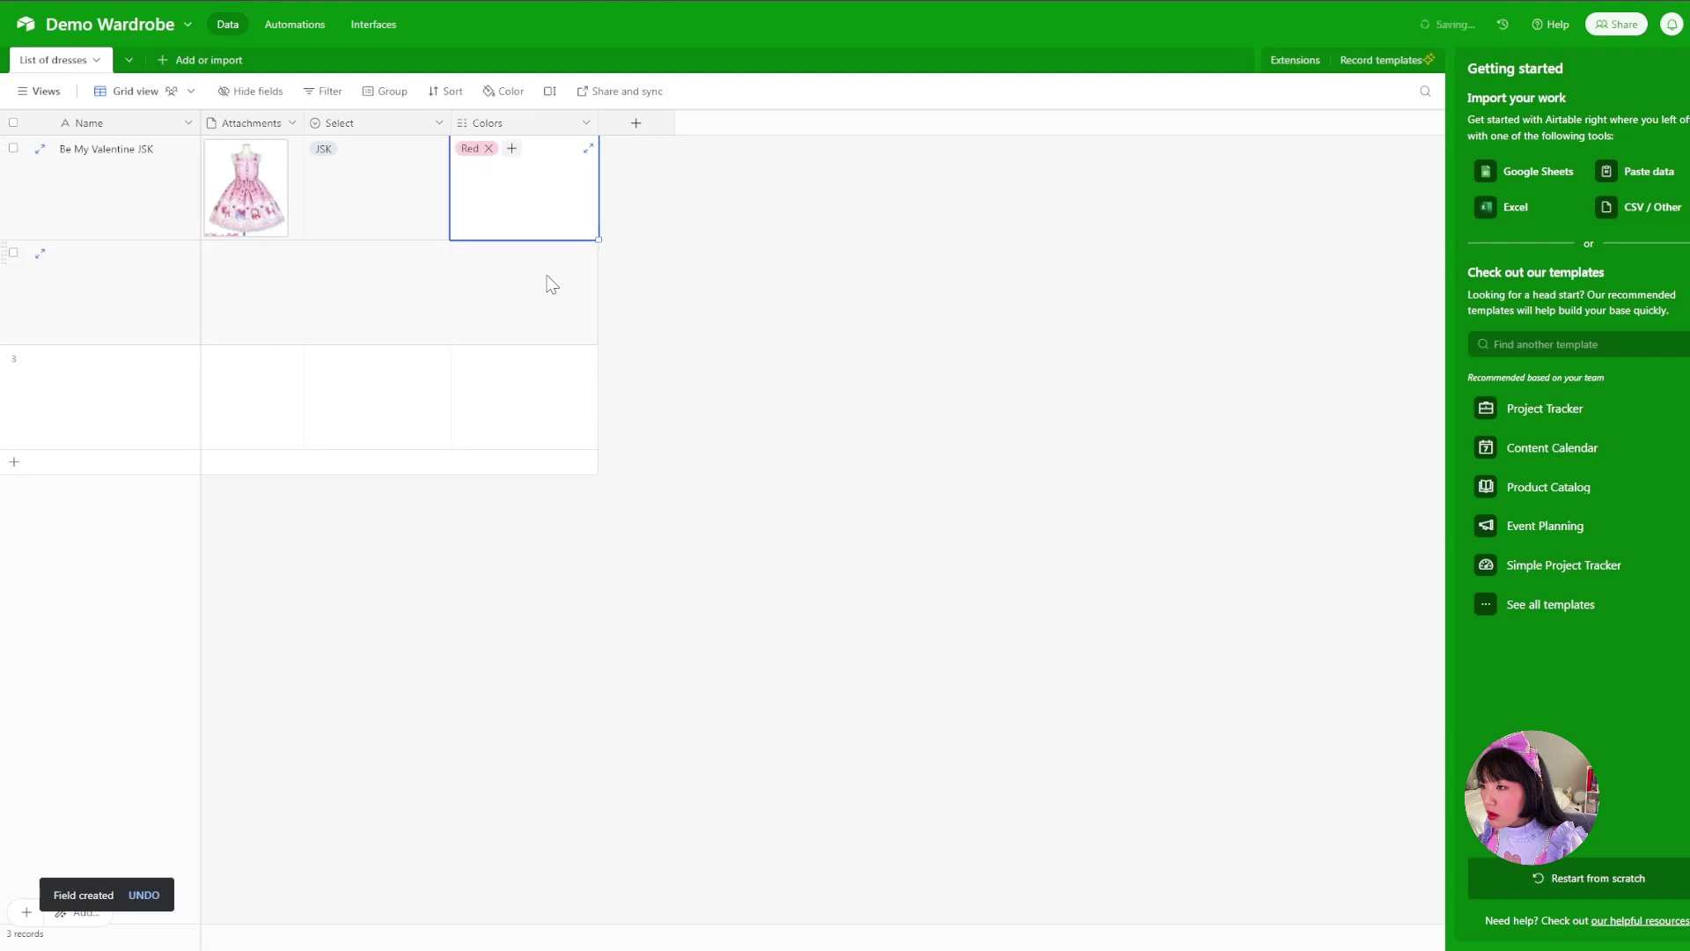
left_click(511, 148)
left_click(507, 216)
left_click(561, 148)
left_click(515, 204)
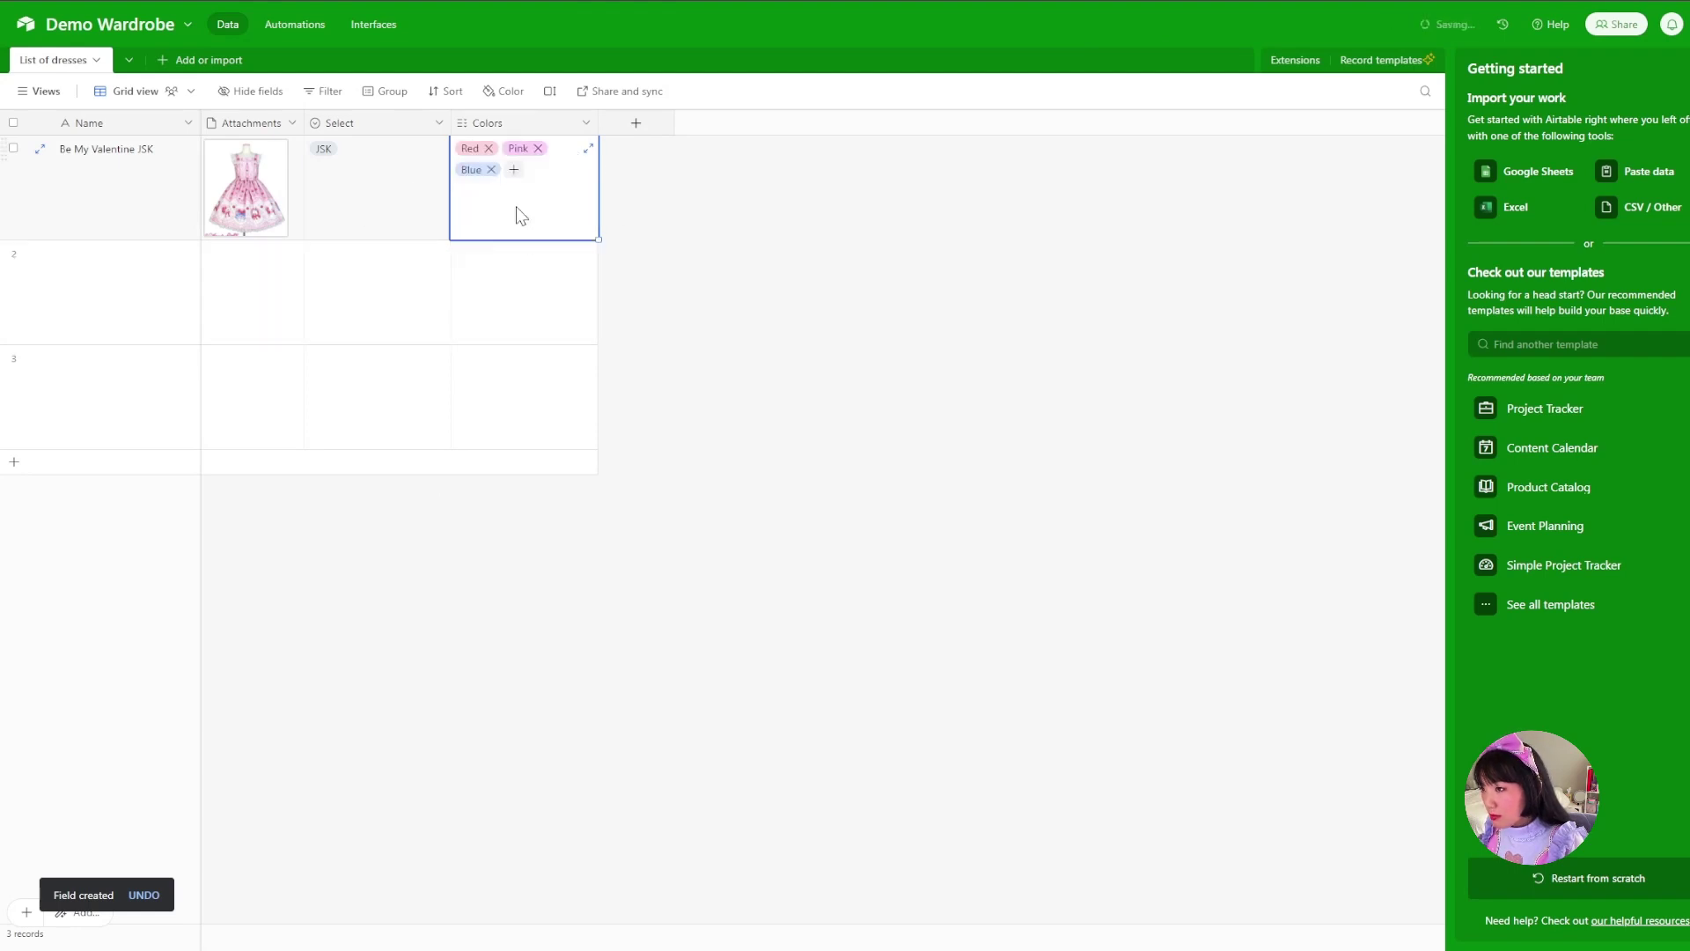
left_click(514, 172)
left_click(189, 207)
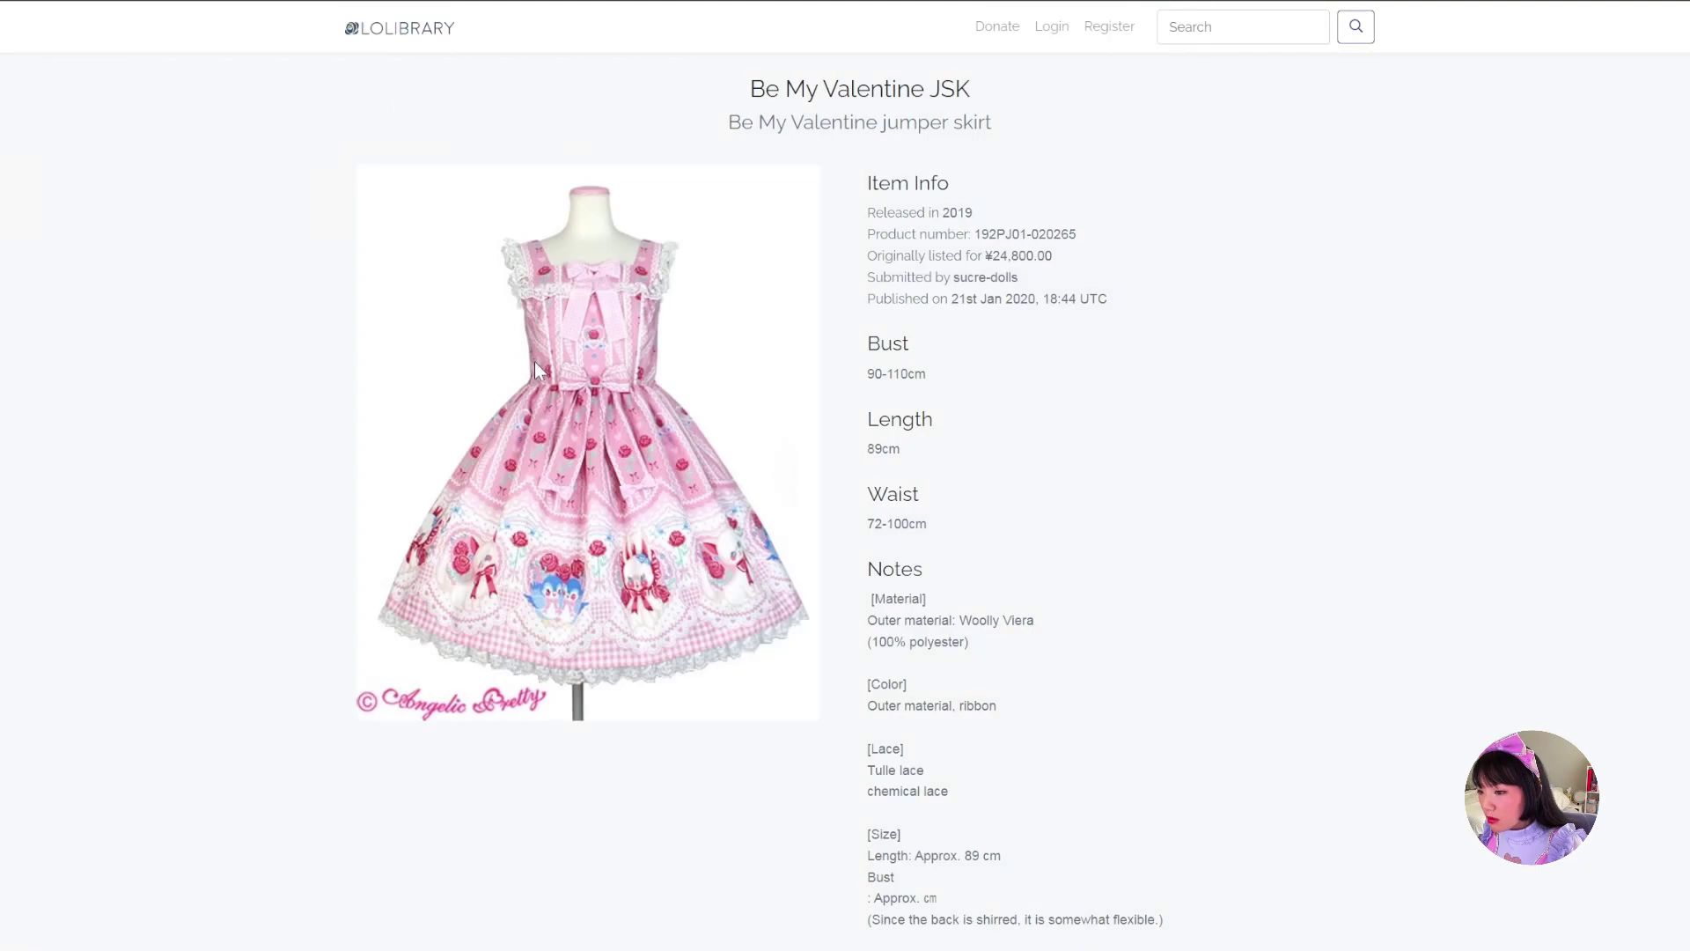
Check the dress on its Lolibrary page and add a new Mint option to the record's Colors in Airtable.
scroll(536, 361, "down", 20)
scroll(617, 397, "up", 20)
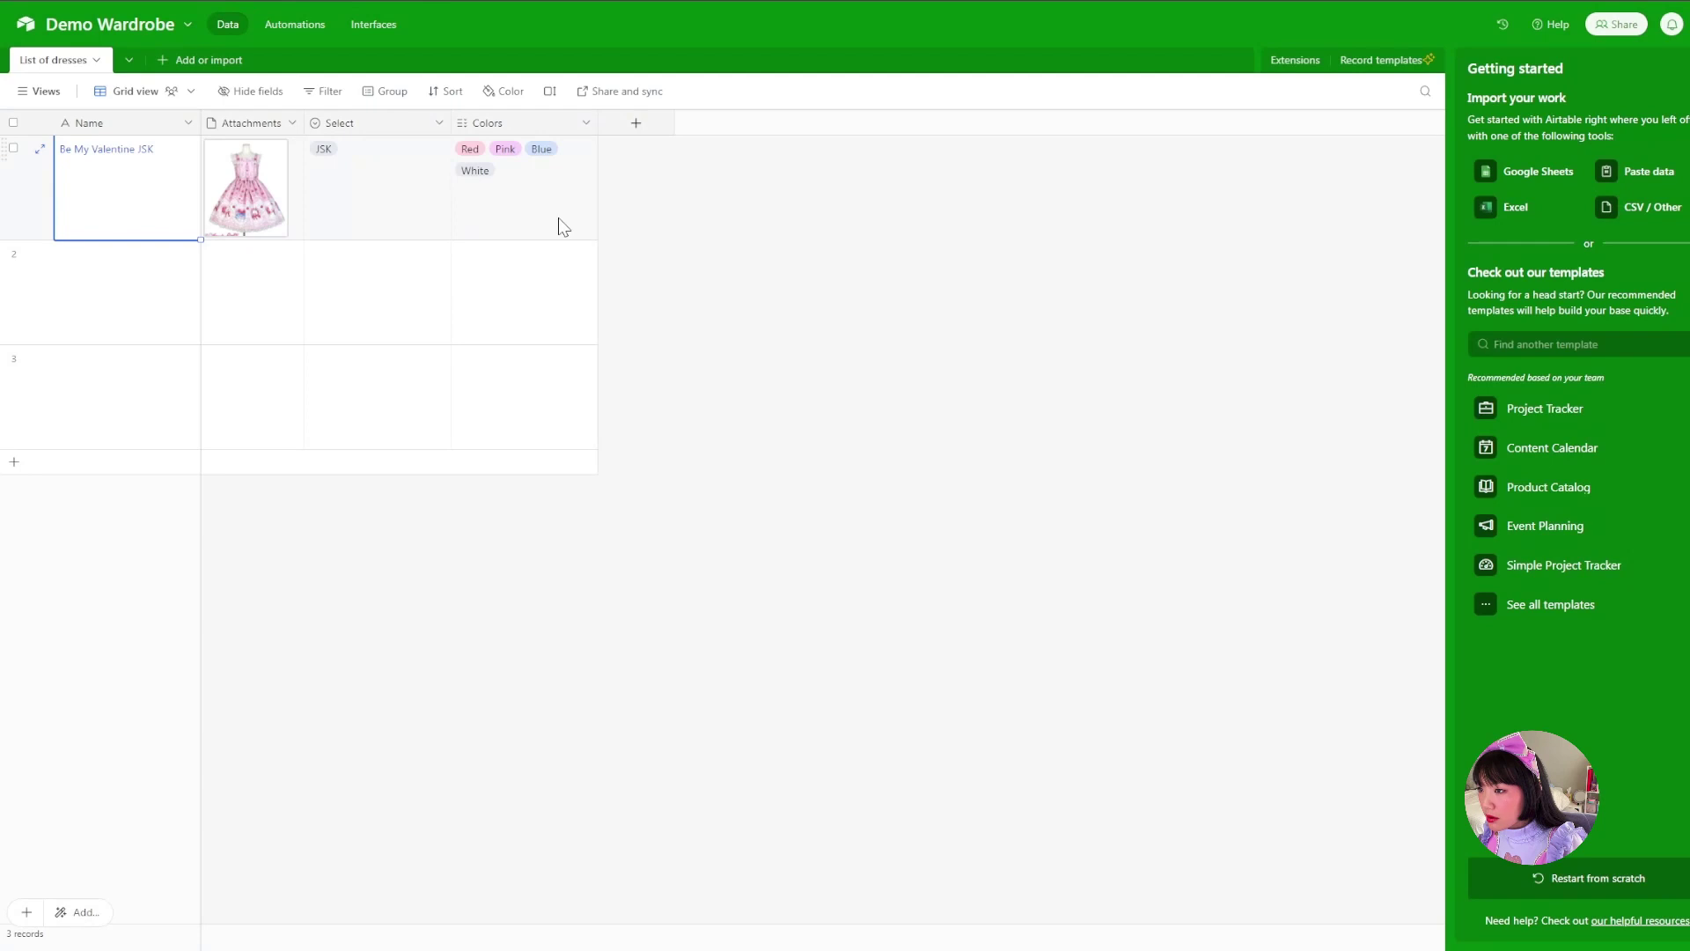
left_click(558, 226)
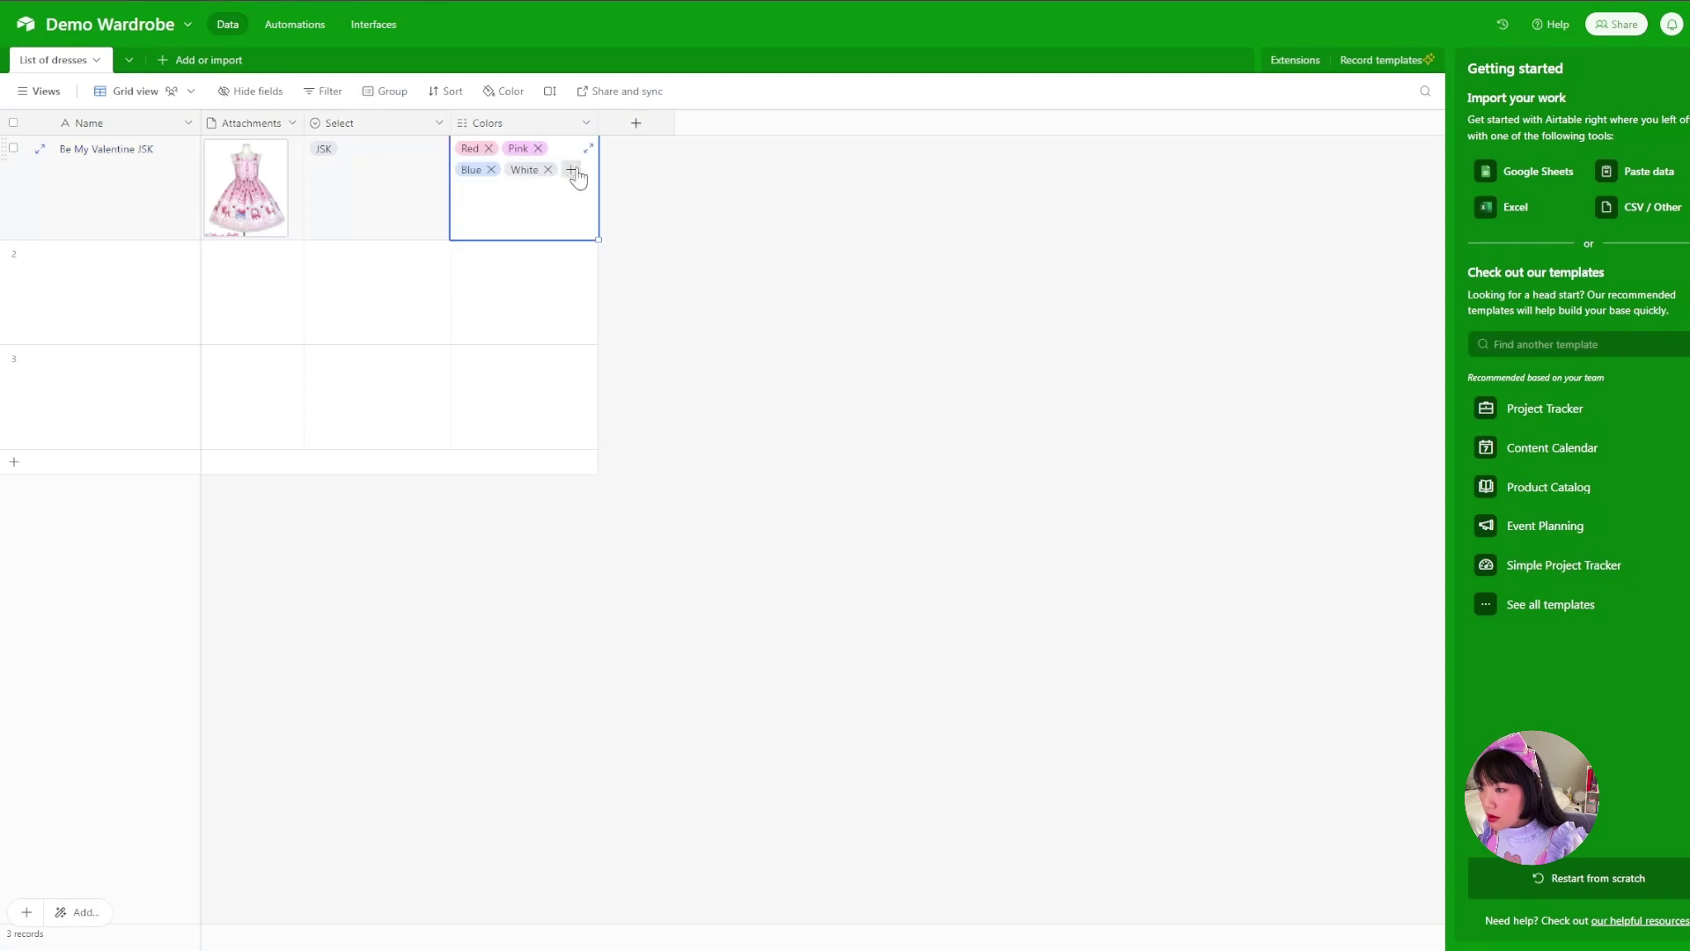
left_click(571, 169)
type("Mint")
key("Return")
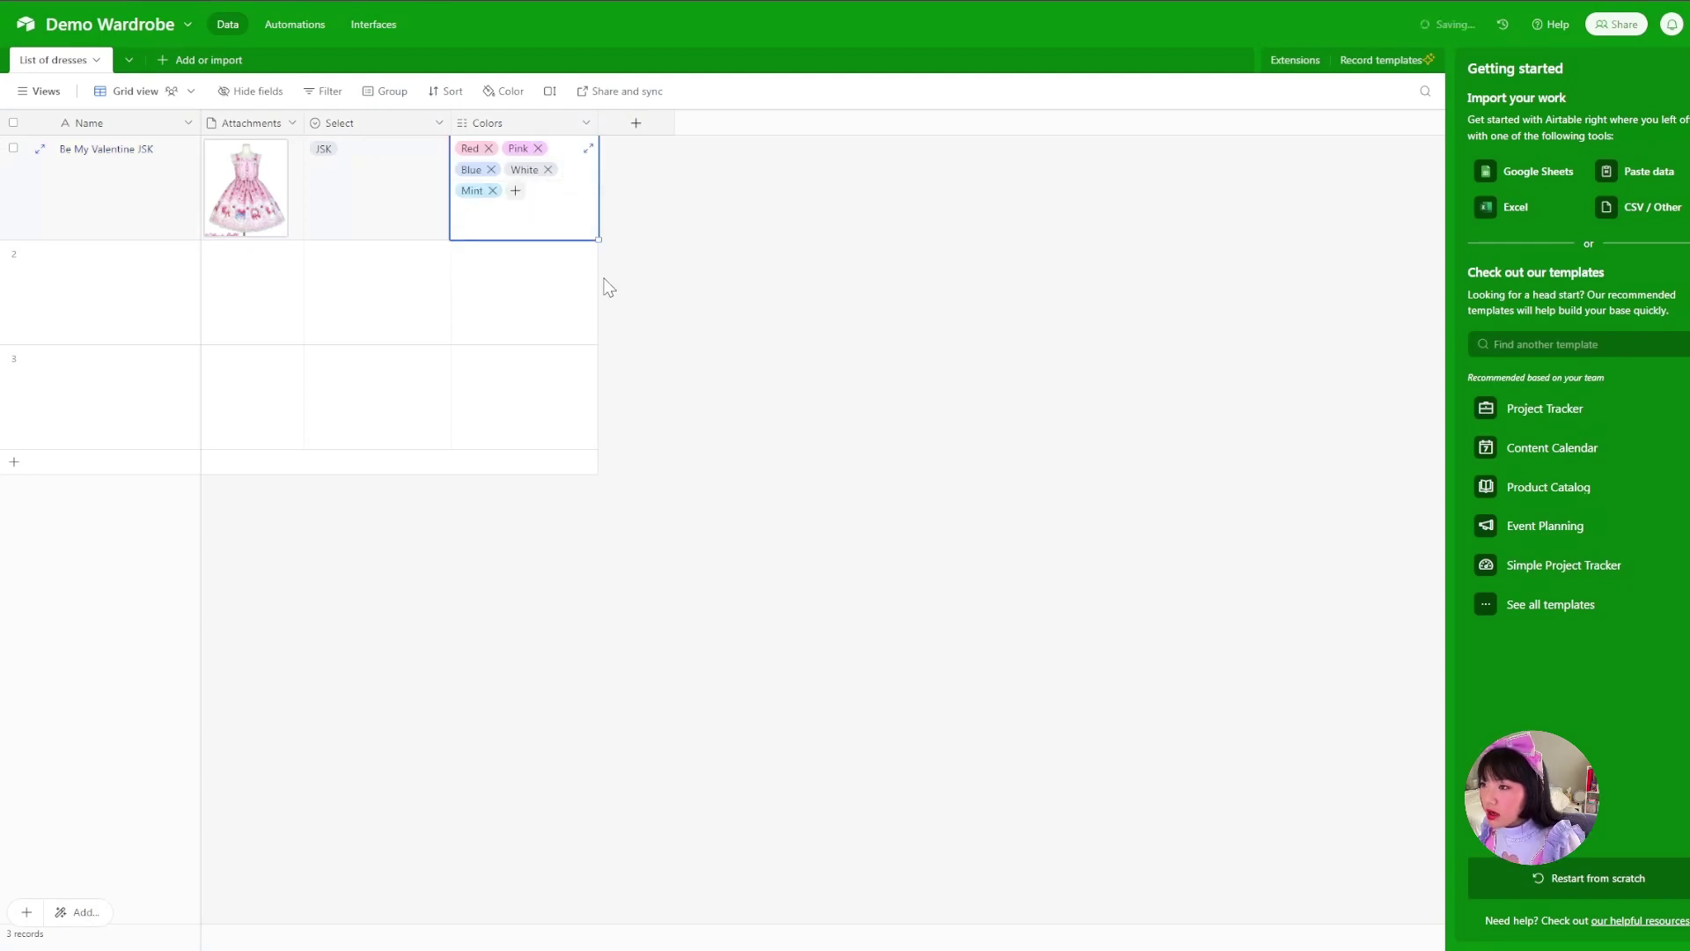
Change the Mint option's color code in the Colors field to teal green and save the field.
right_click(520, 128)
left_click(535, 159)
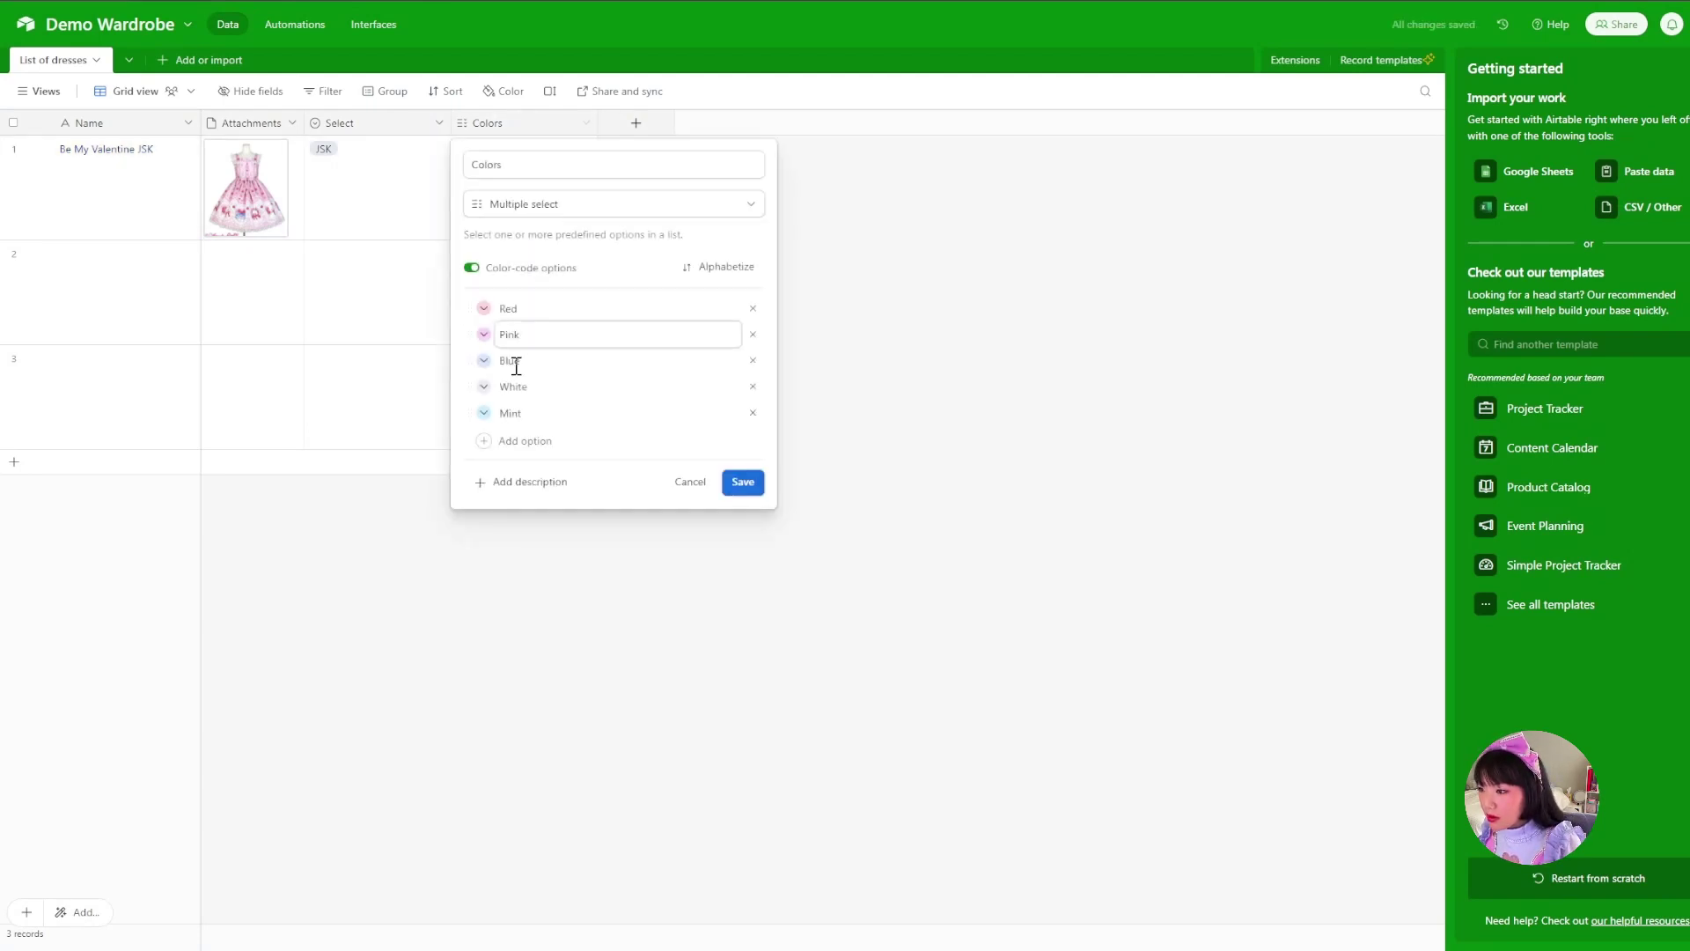
left_click(484, 413)
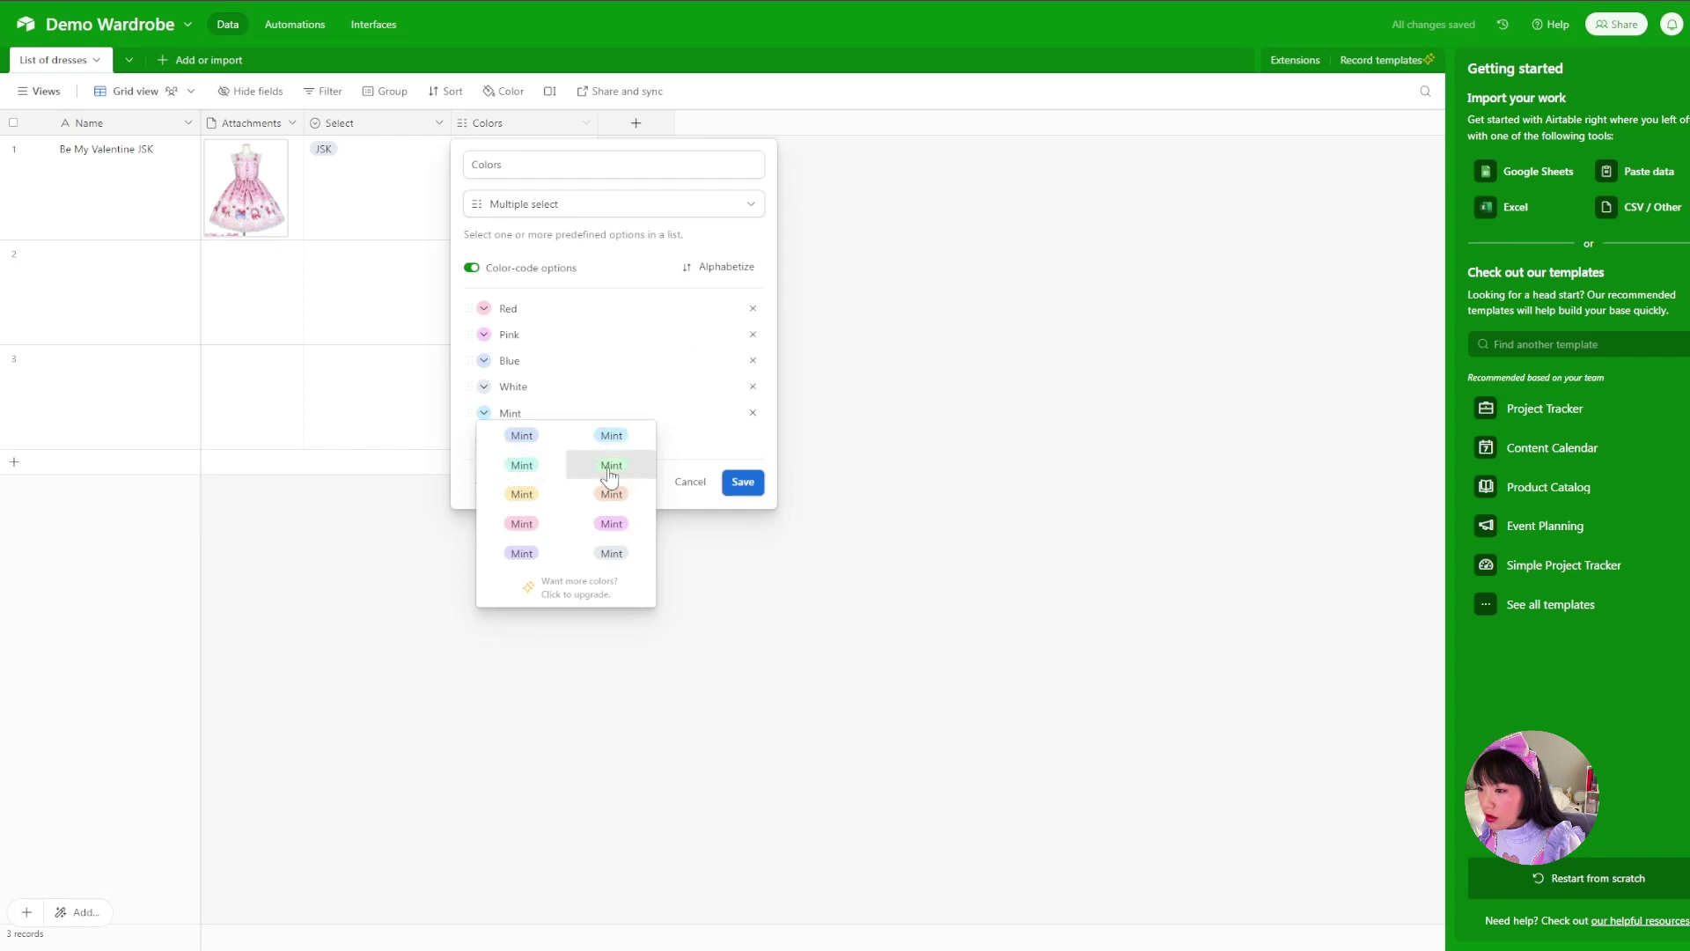
left_click(528, 465)
left_click(749, 484)
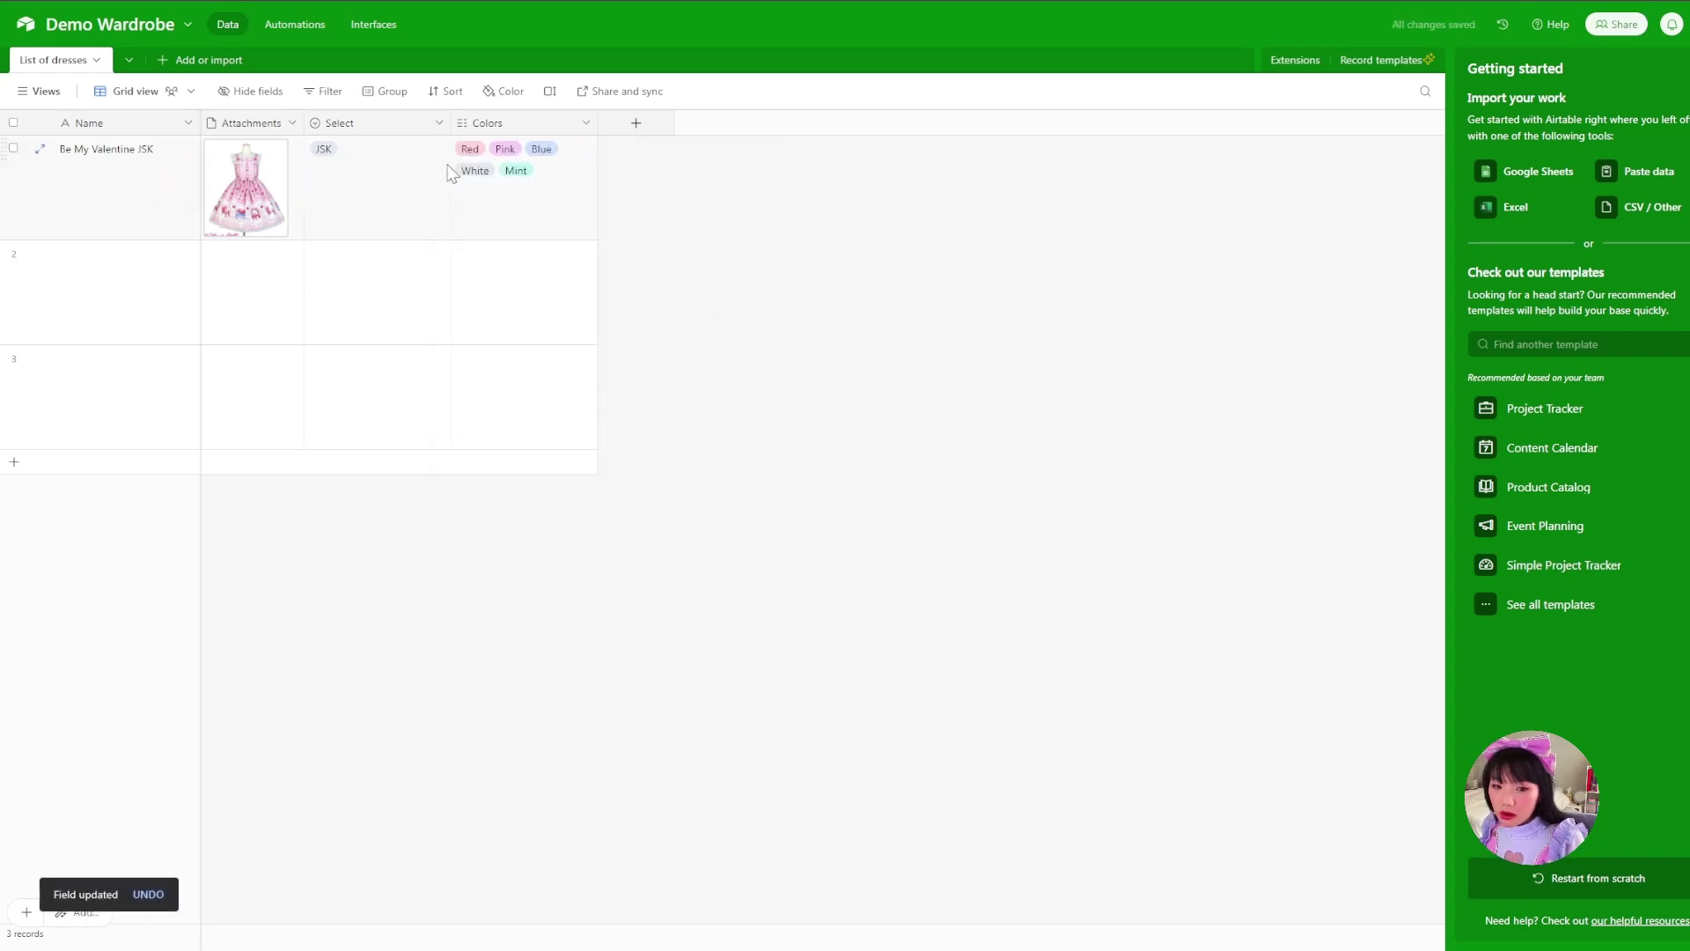
Set up a new single select field named "Brand" with an Angelic Pretty option color-coded red.
left_click(636, 123)
left_click(695, 403)
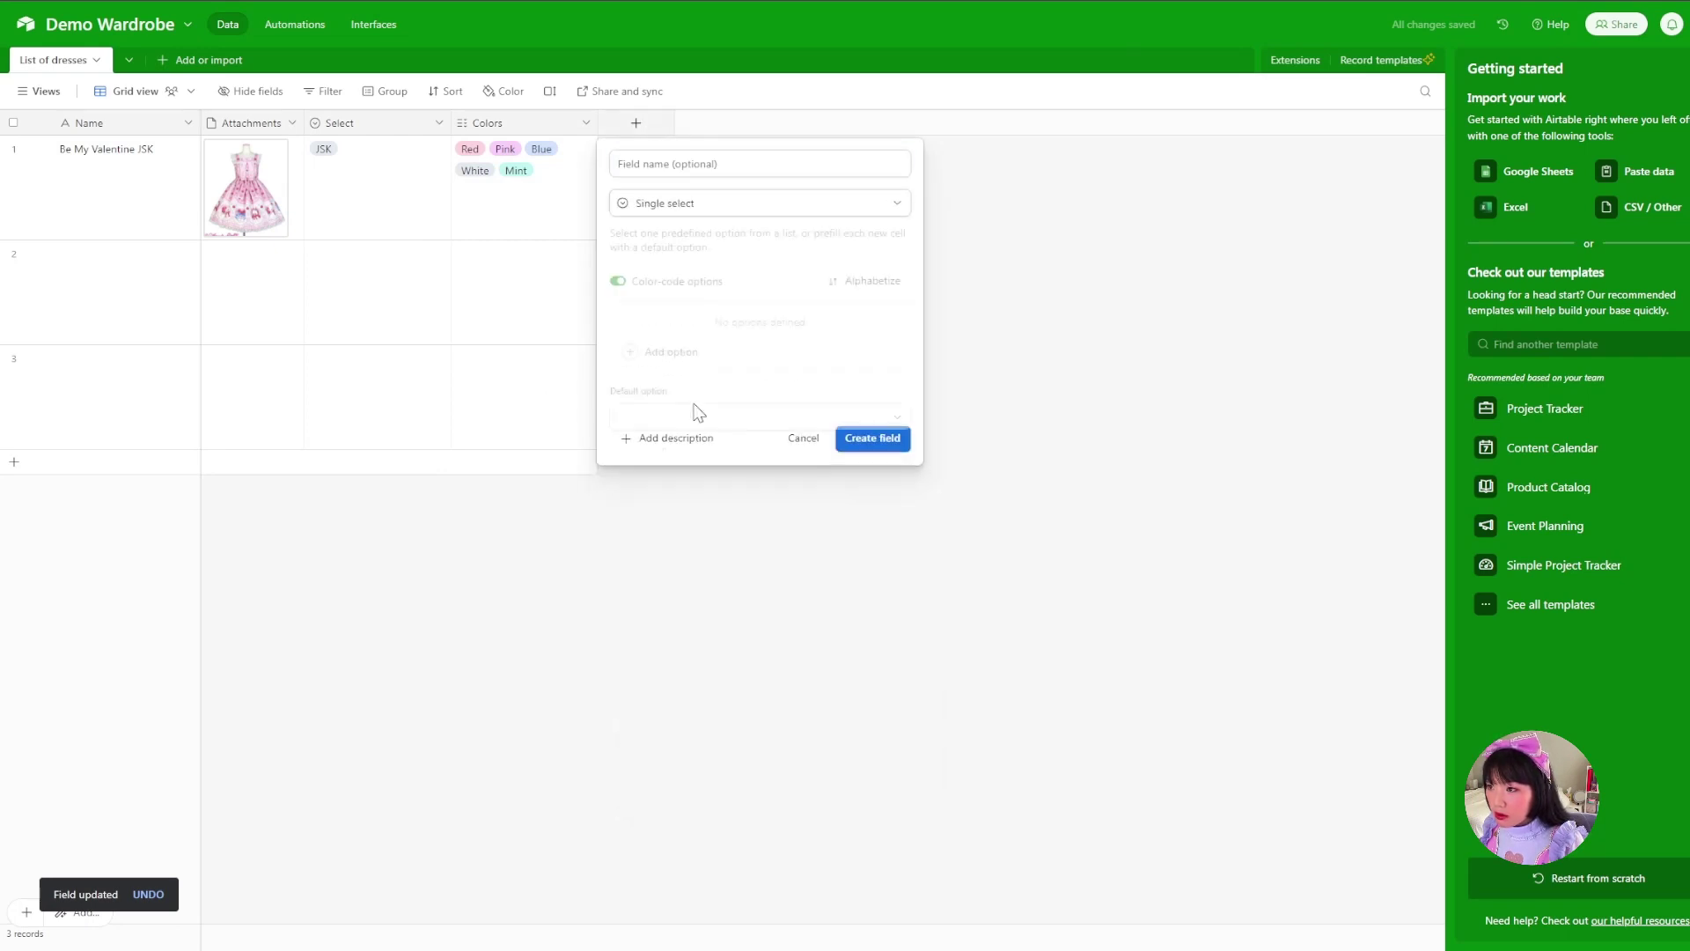
type("Brand")
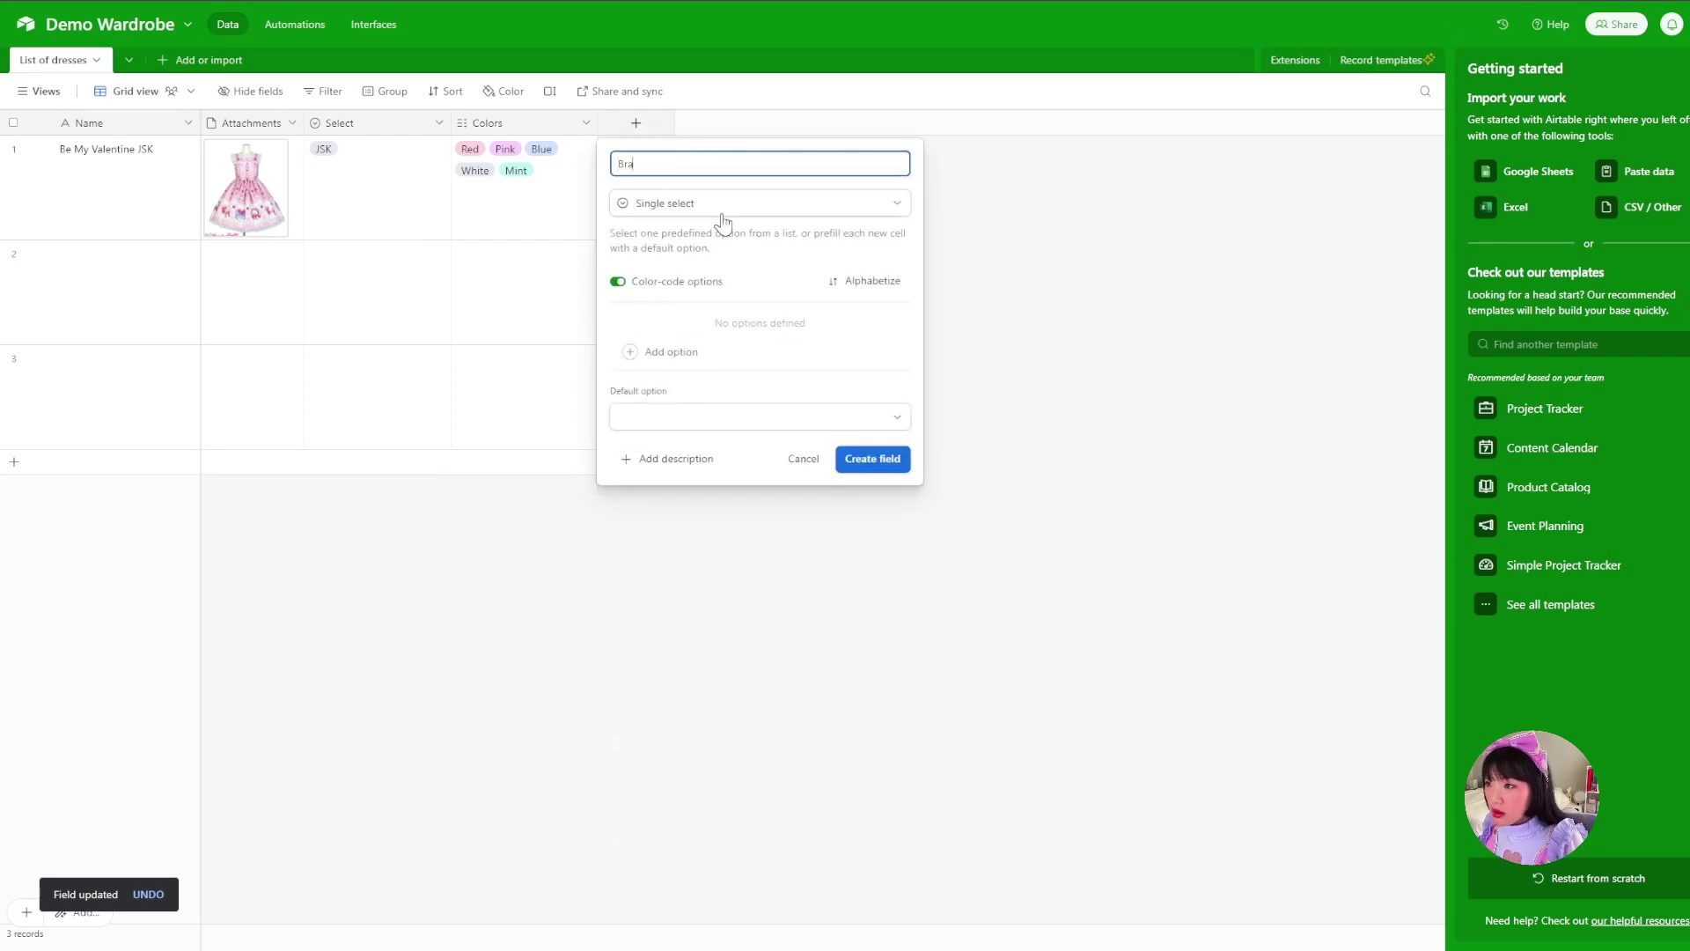
left_click(669, 350)
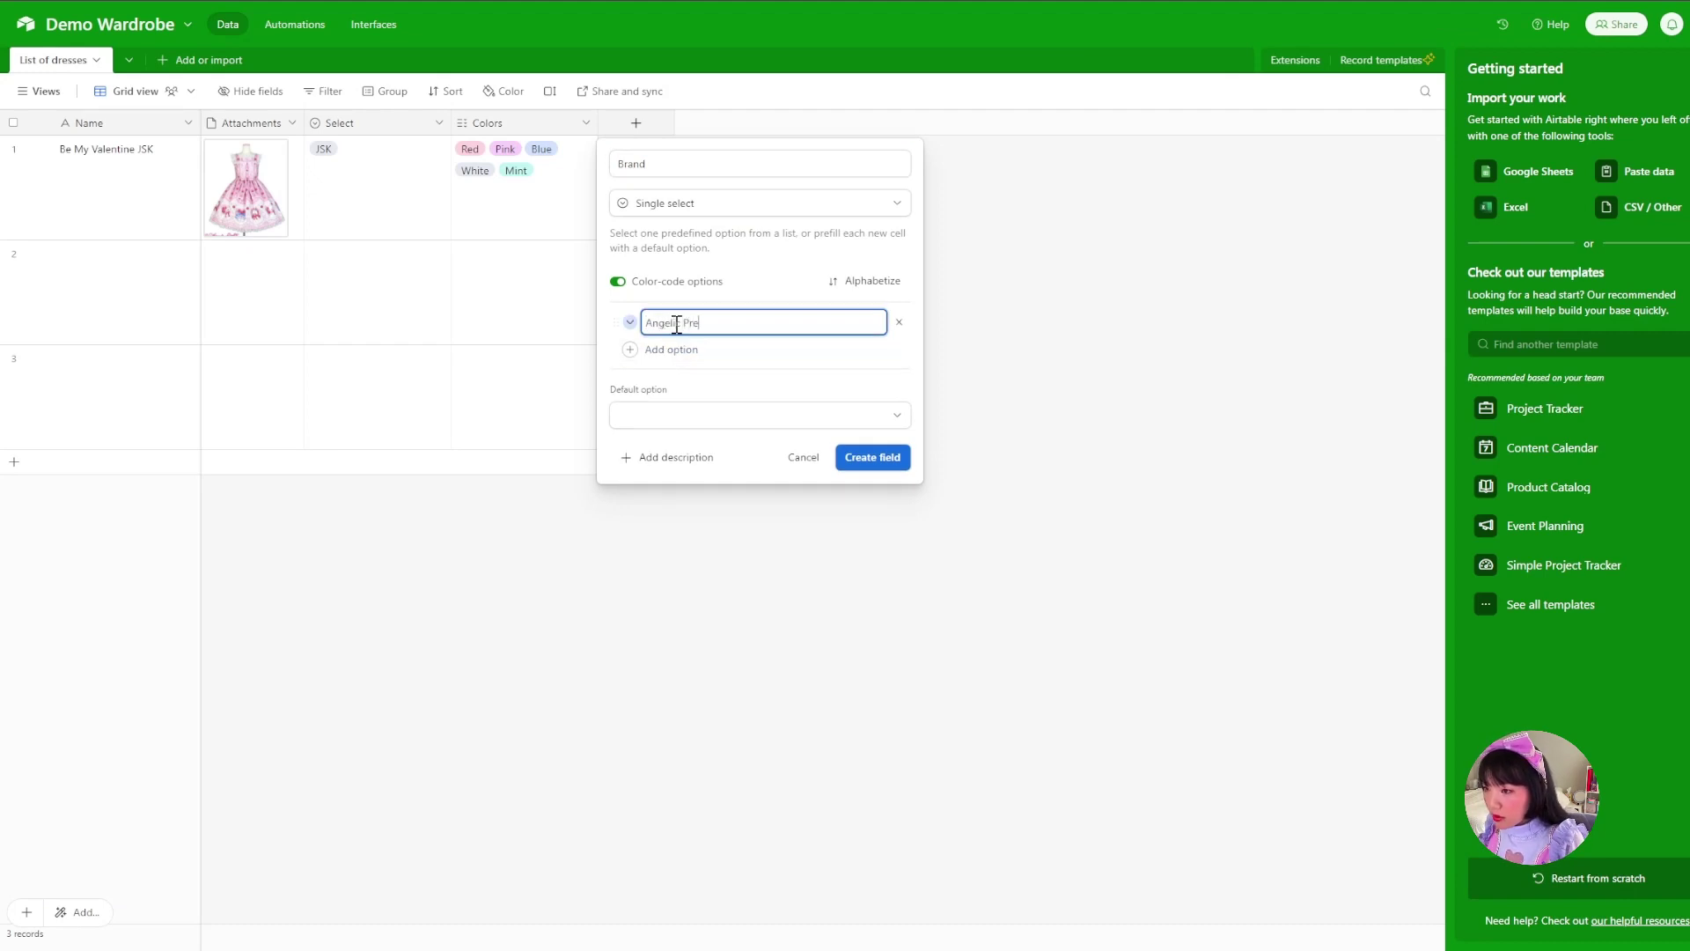
type("Angelic Pretty")
left_click(630, 323)
left_click(667, 437)
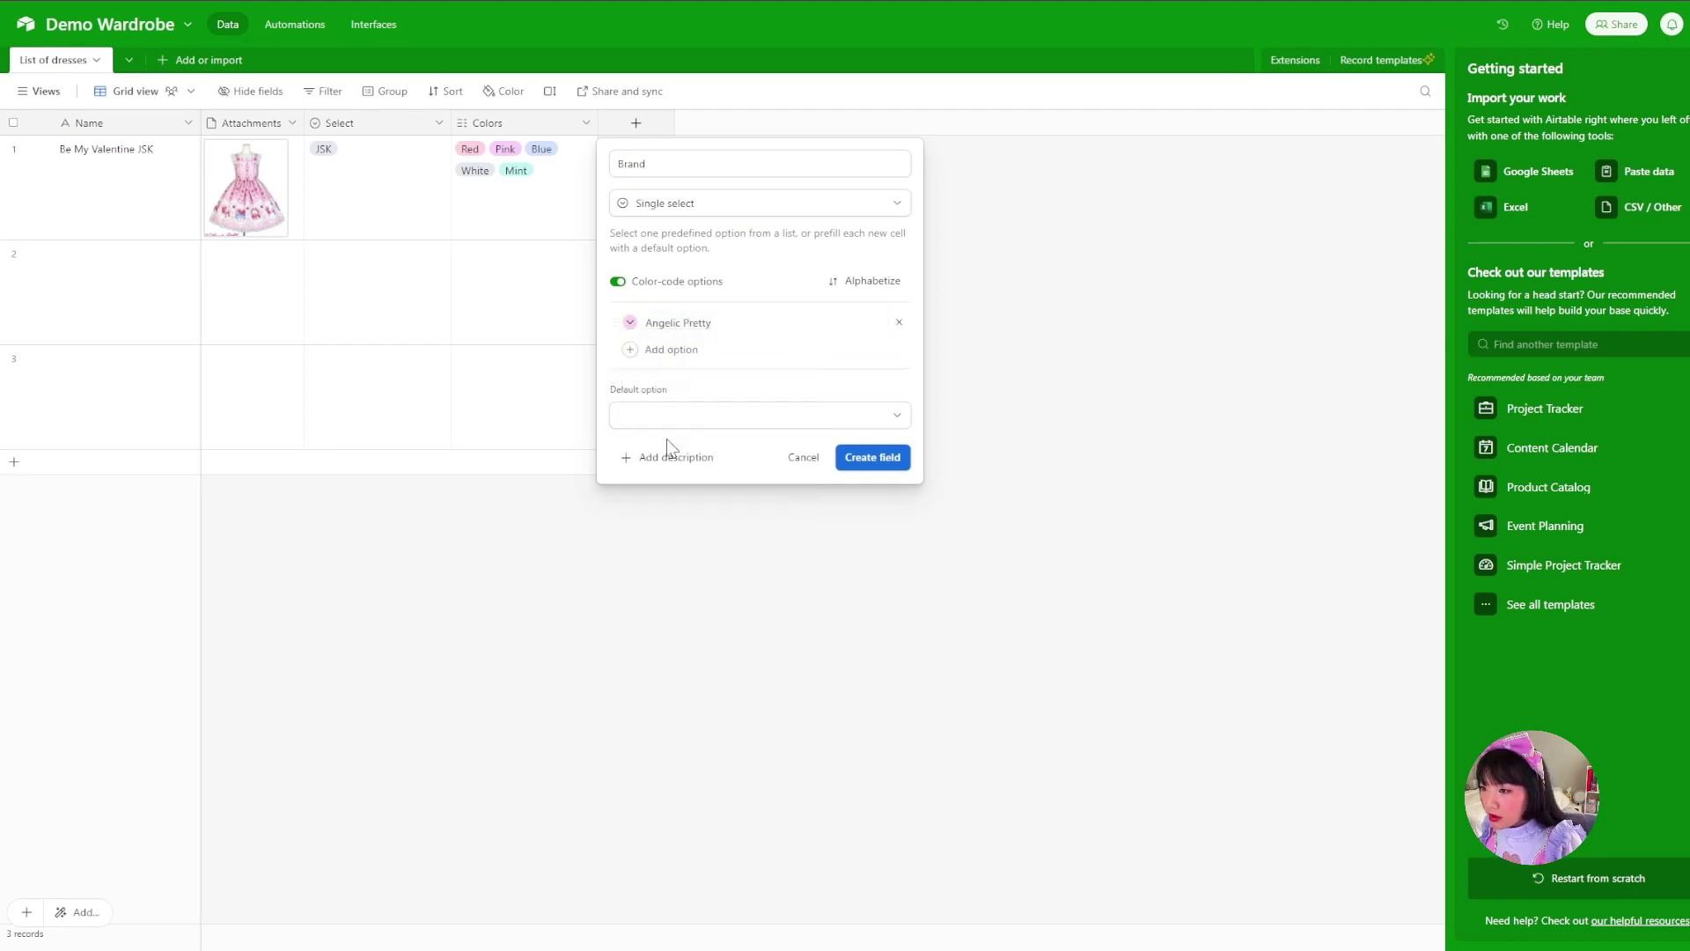
left_click(630, 323)
left_click_drag(667, 437, 803, 444)
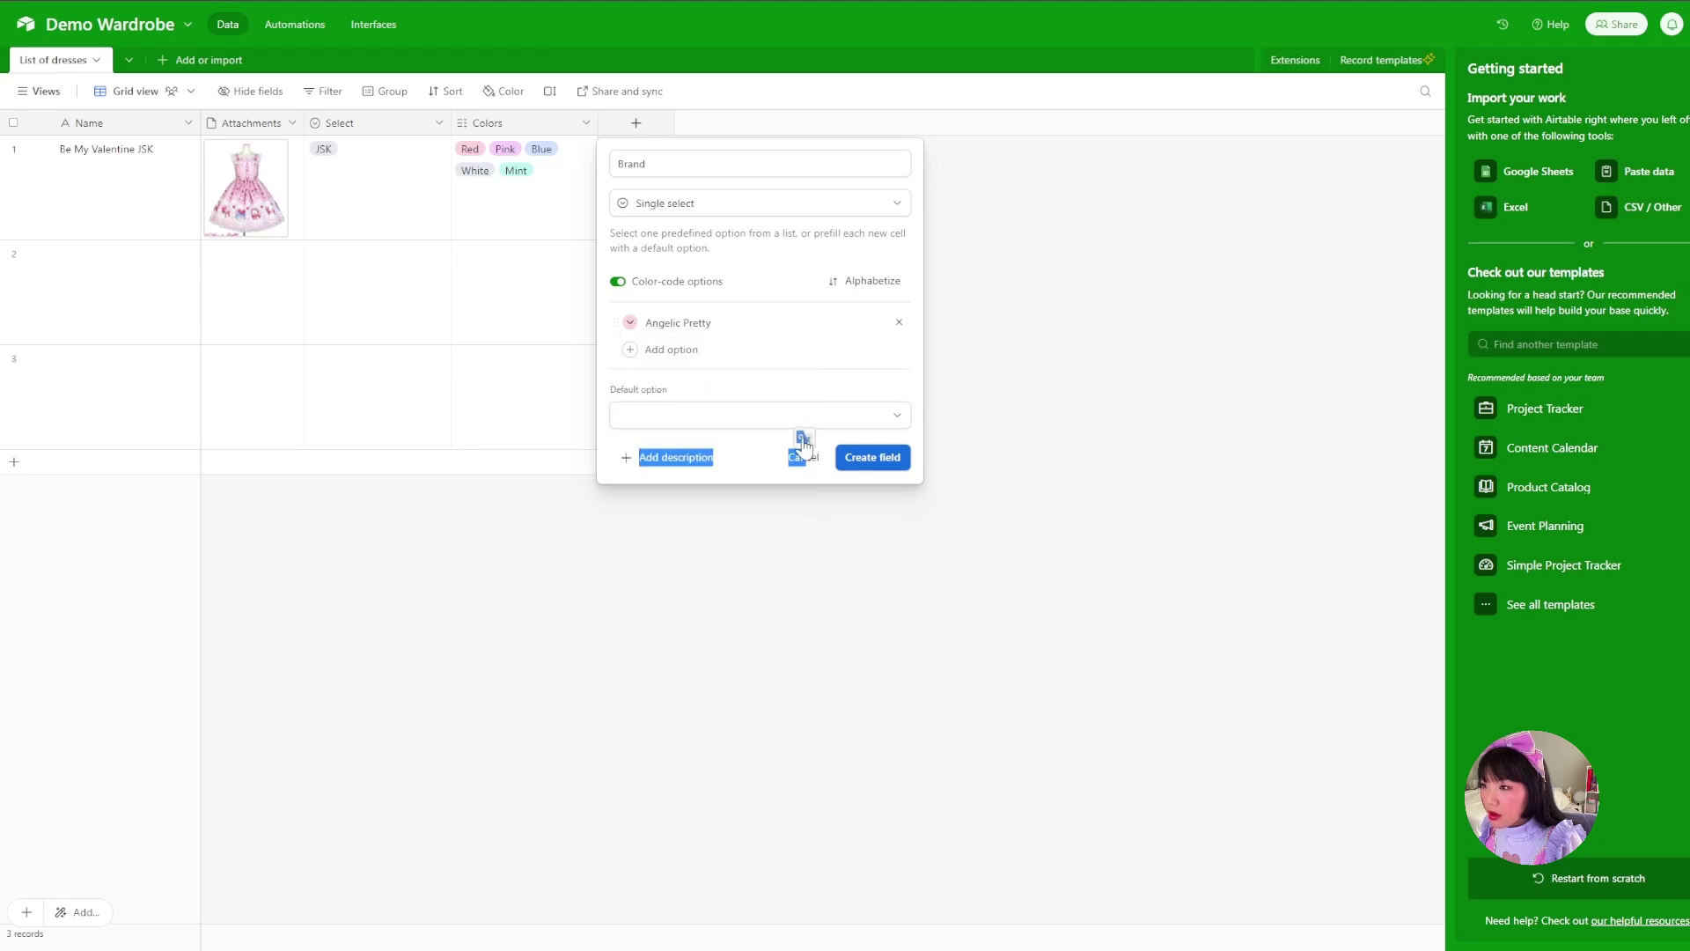
Create the Brand field and set the Be My Valentine JSK record's brand to Angelic Pretty.
left_click(859, 462)
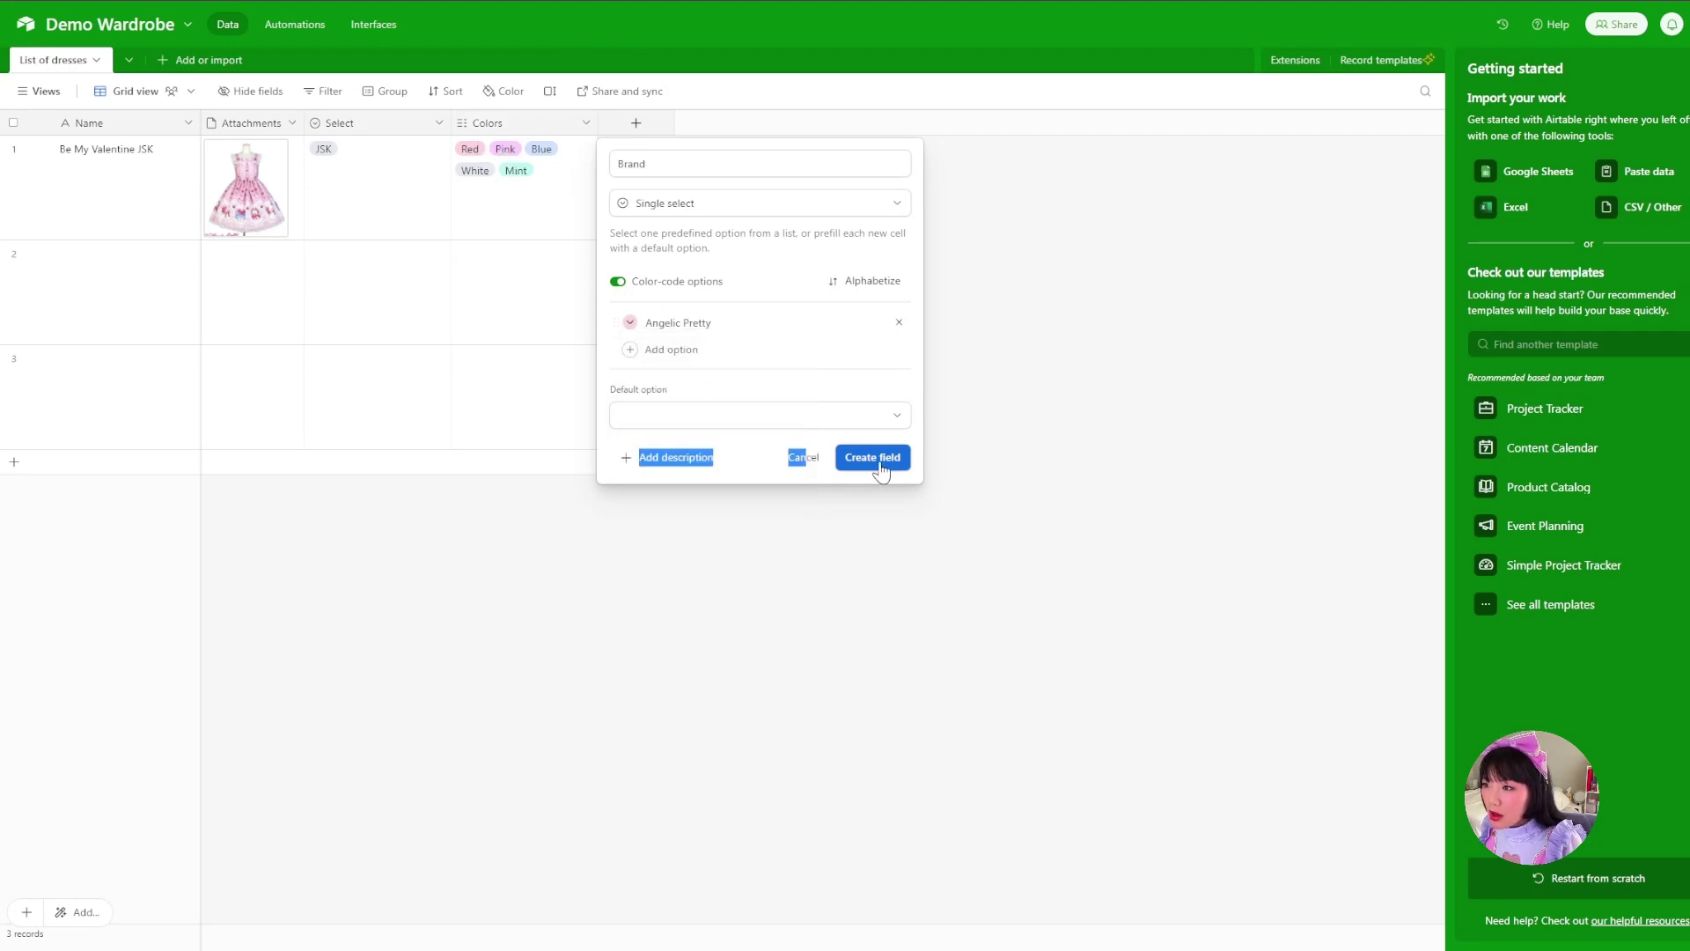
double_click(694, 219)
left_click(695, 234)
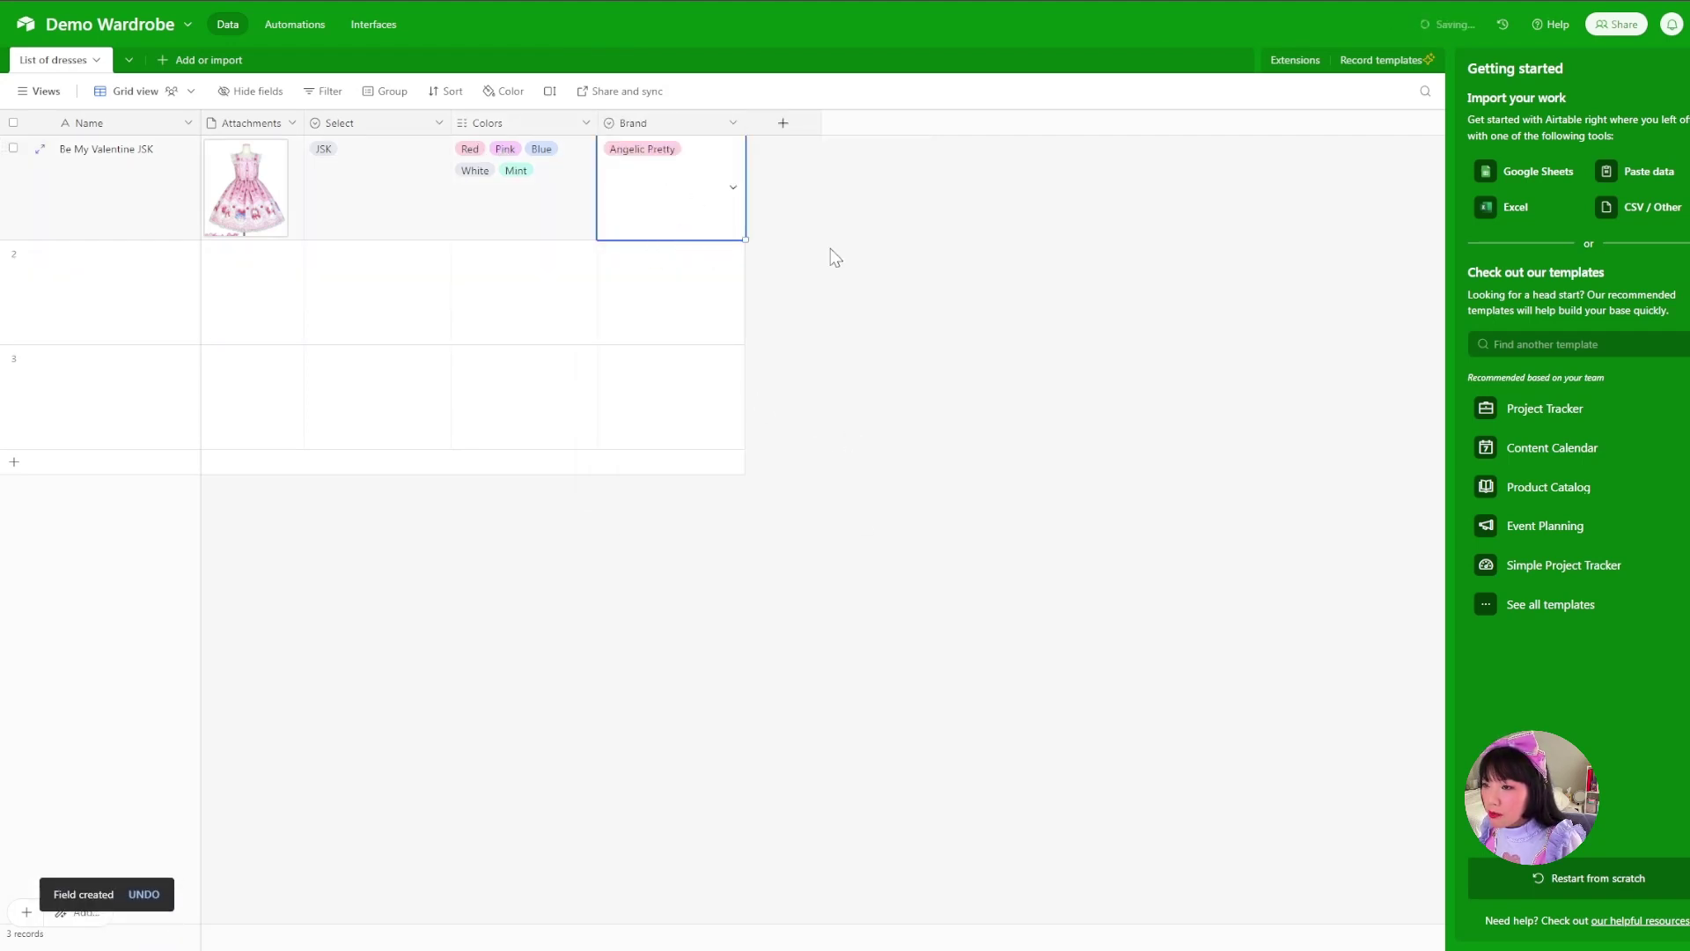
Set up a new single select field named "Year" with color-coding turned off and a 2019 option.
left_click(782, 122)
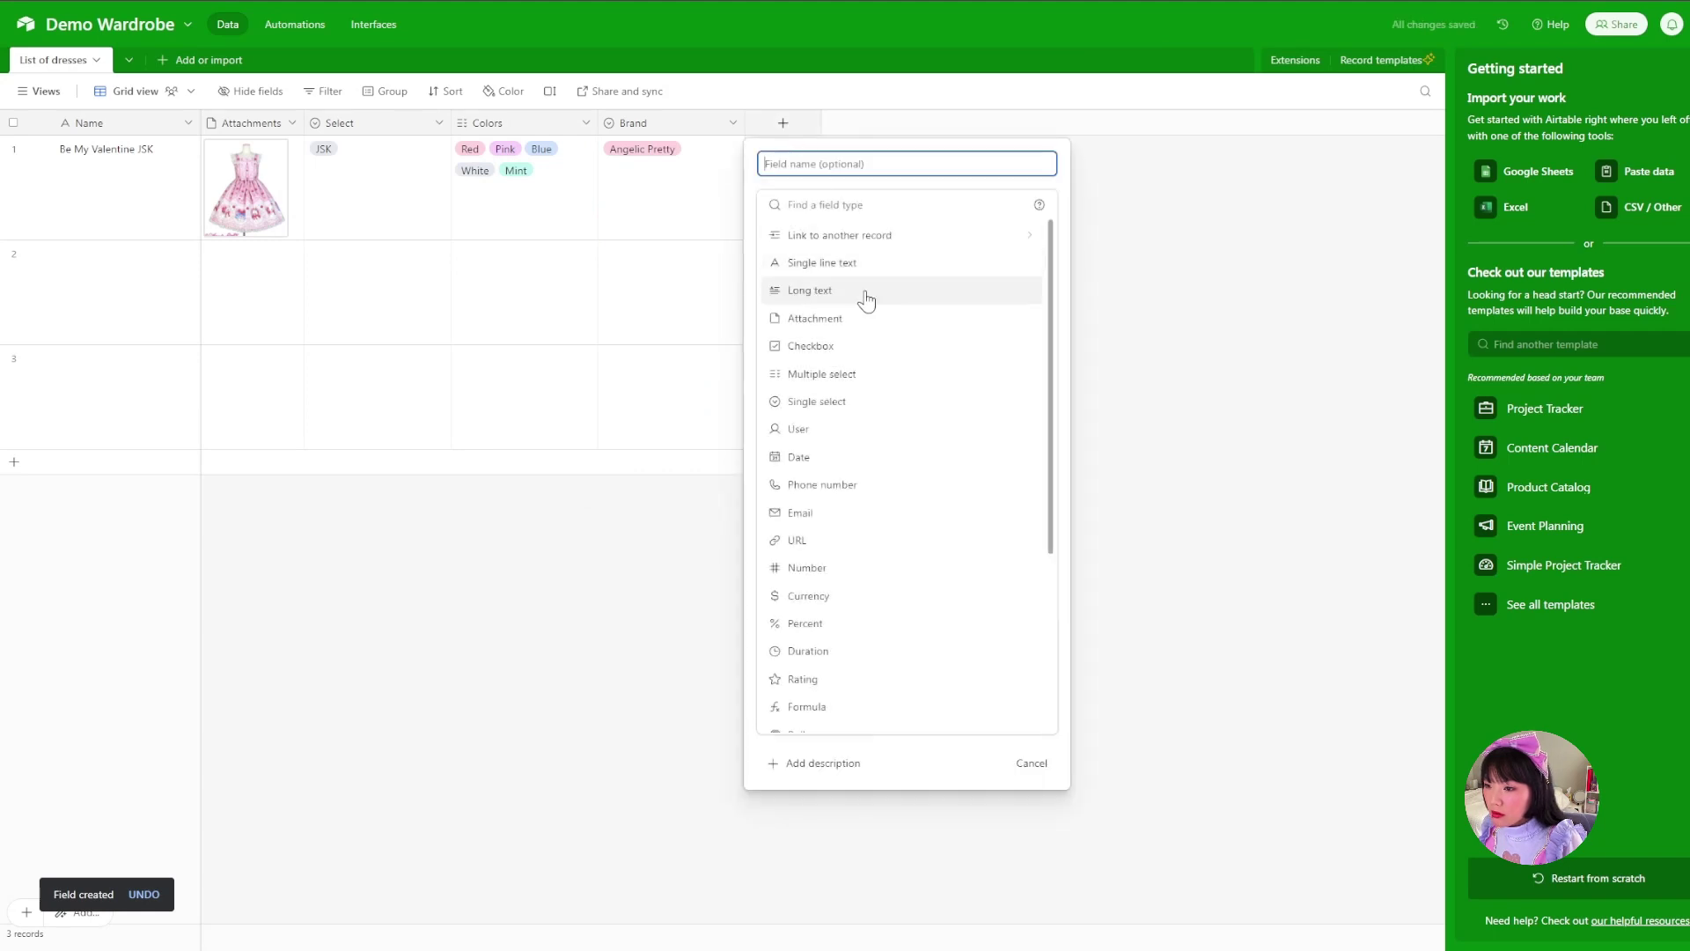
left_click(845, 400)
left_click(839, 169)
type("Year")
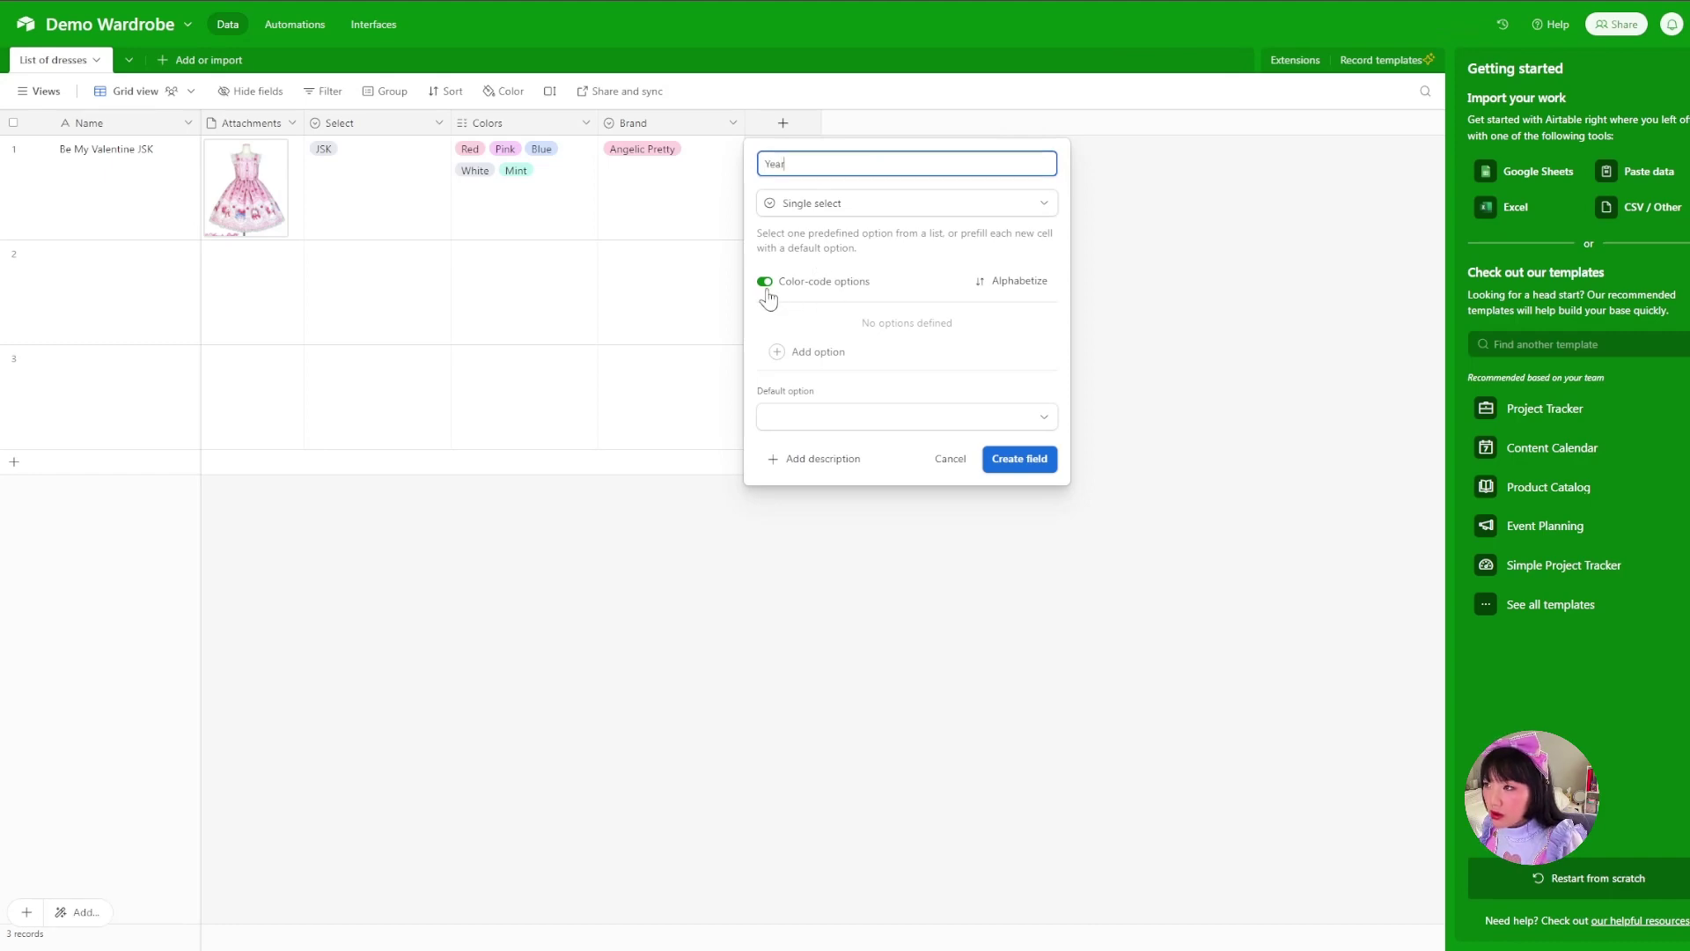
left_click(766, 284)
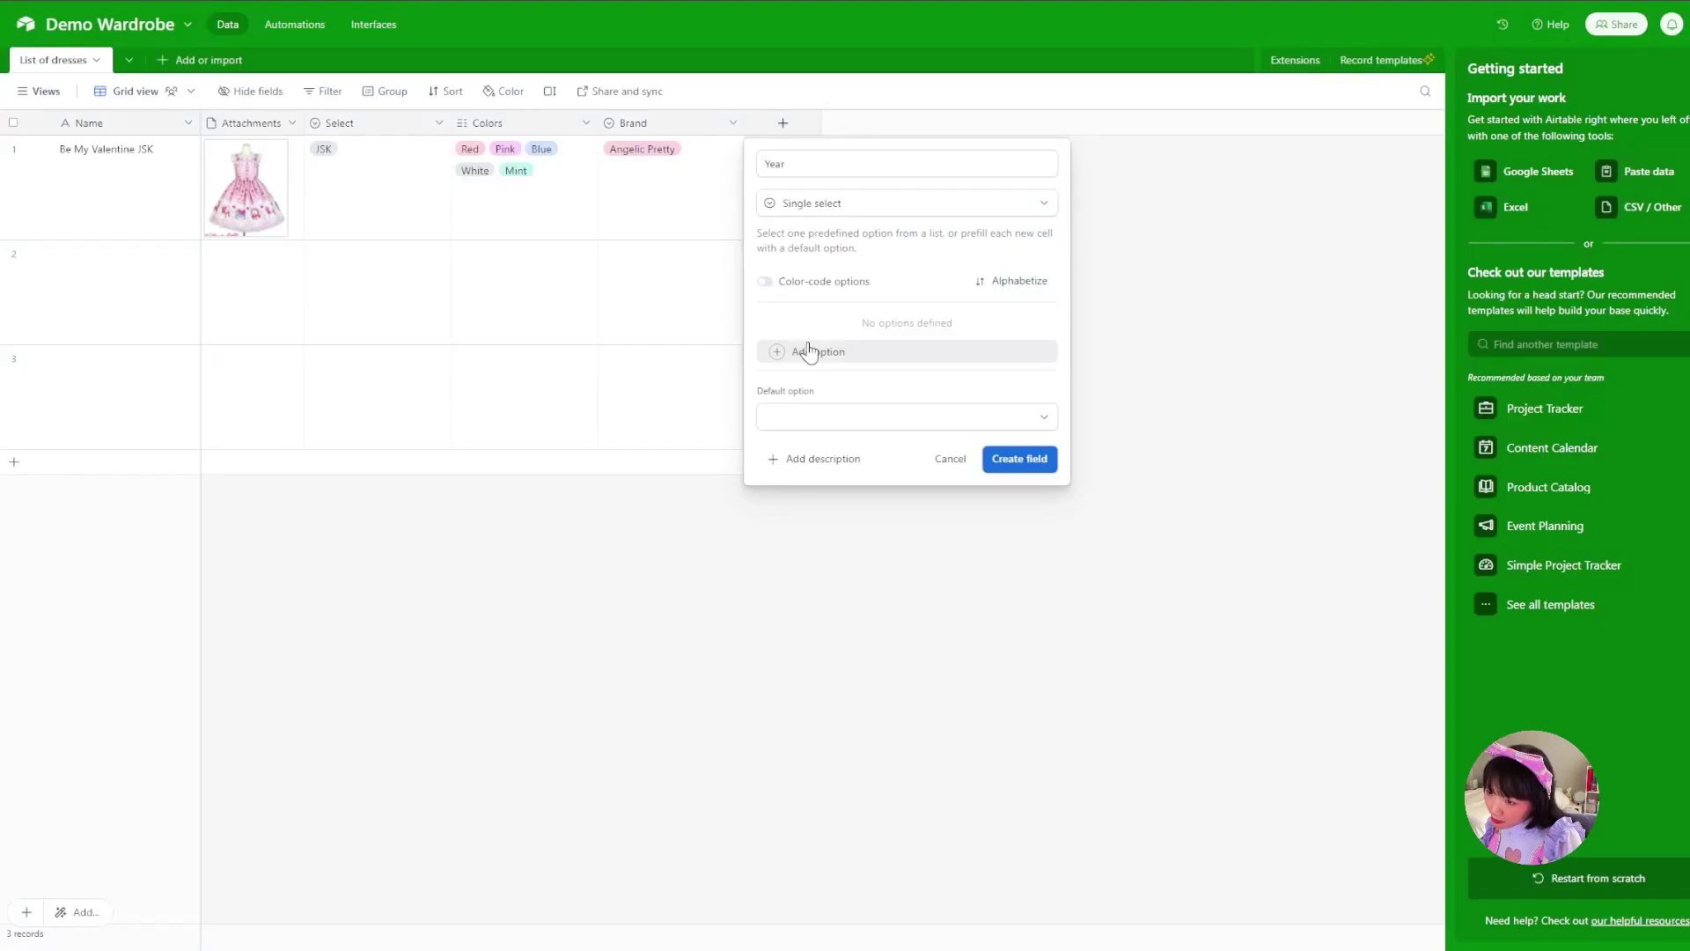
left_click(805, 350)
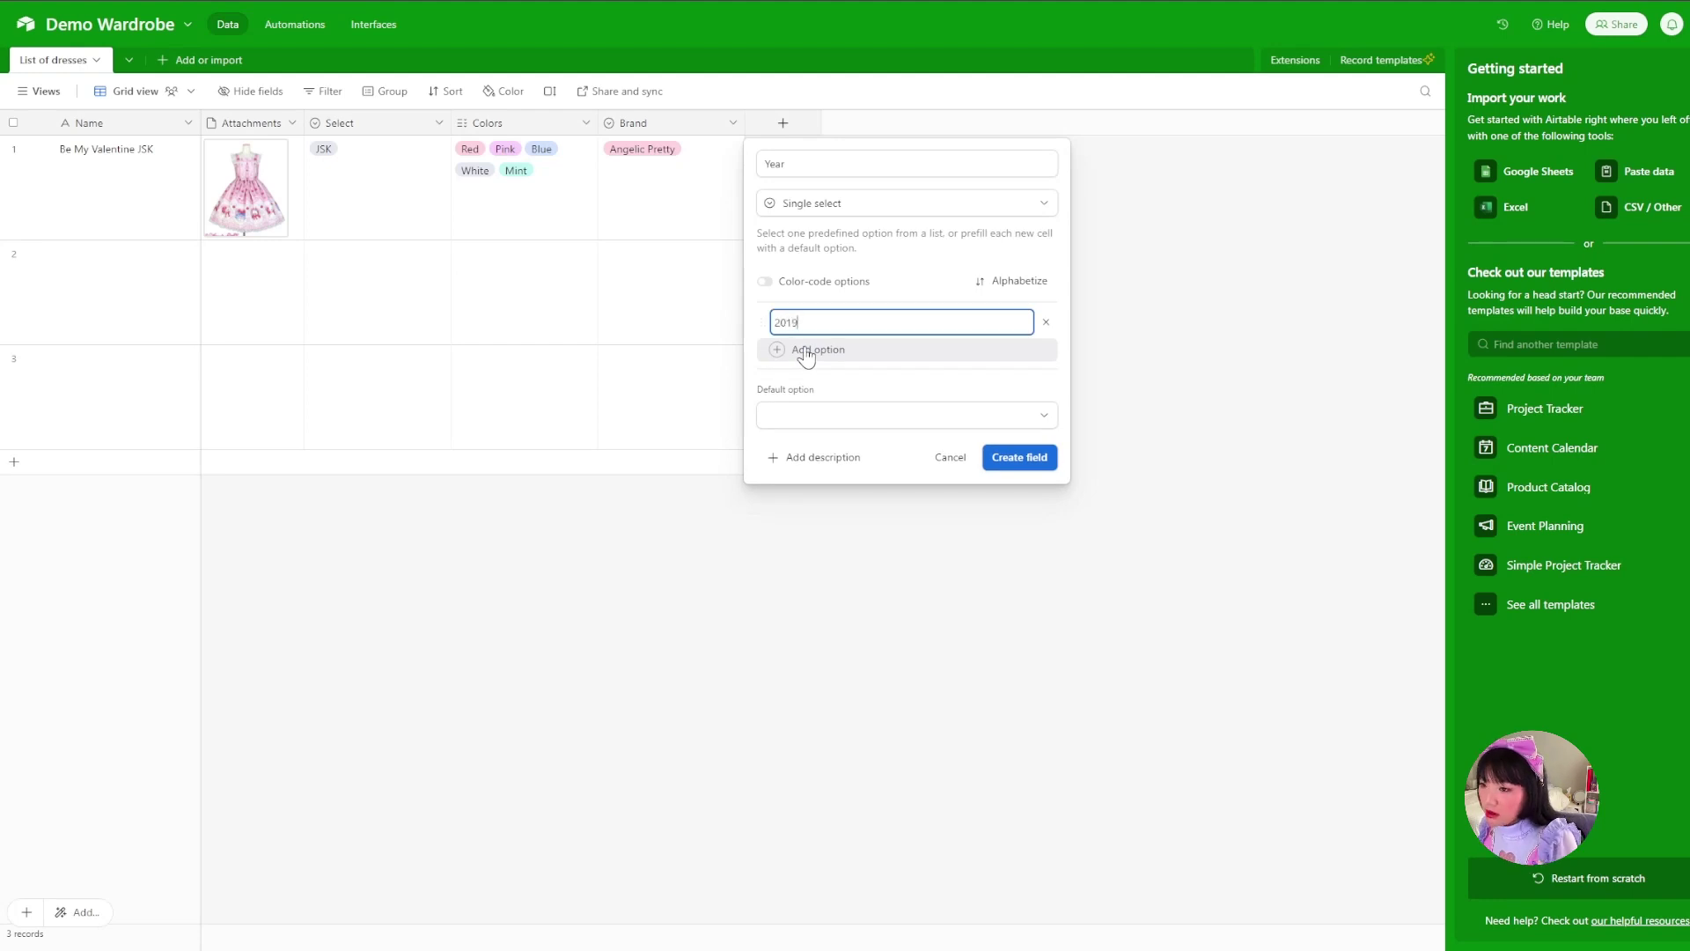
Create the Year field and set the Be My Valentine JSK record's year to 2019.
left_click(1022, 459)
left_click(796, 182)
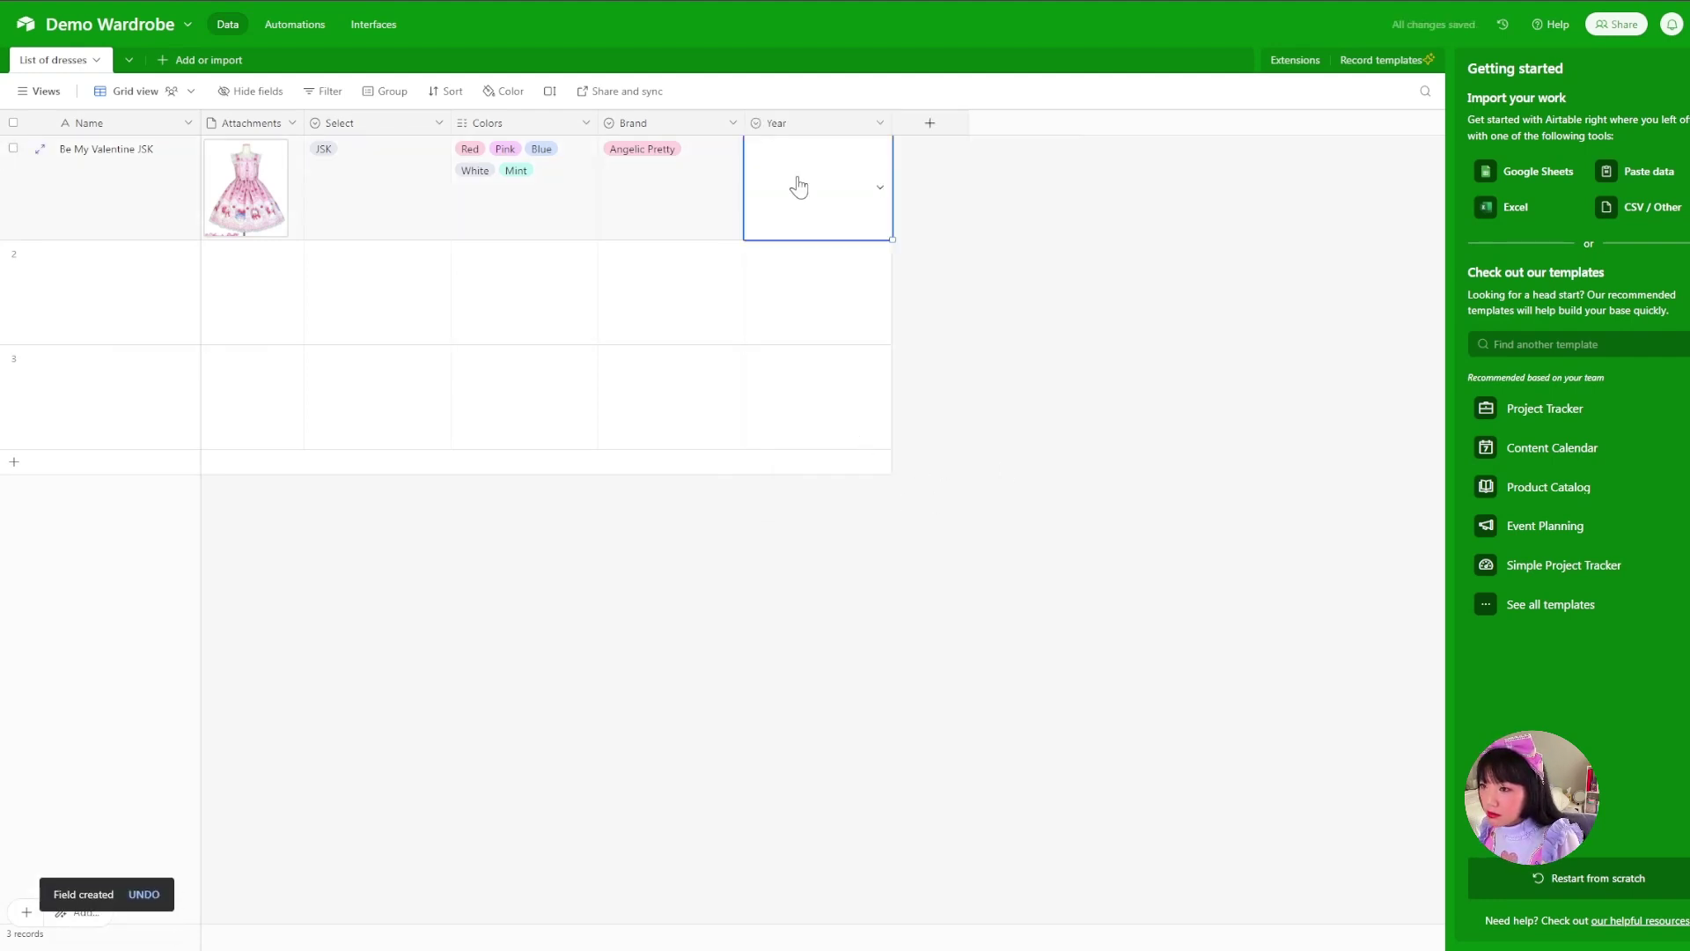
left_click(819, 231)
left_click(797, 236)
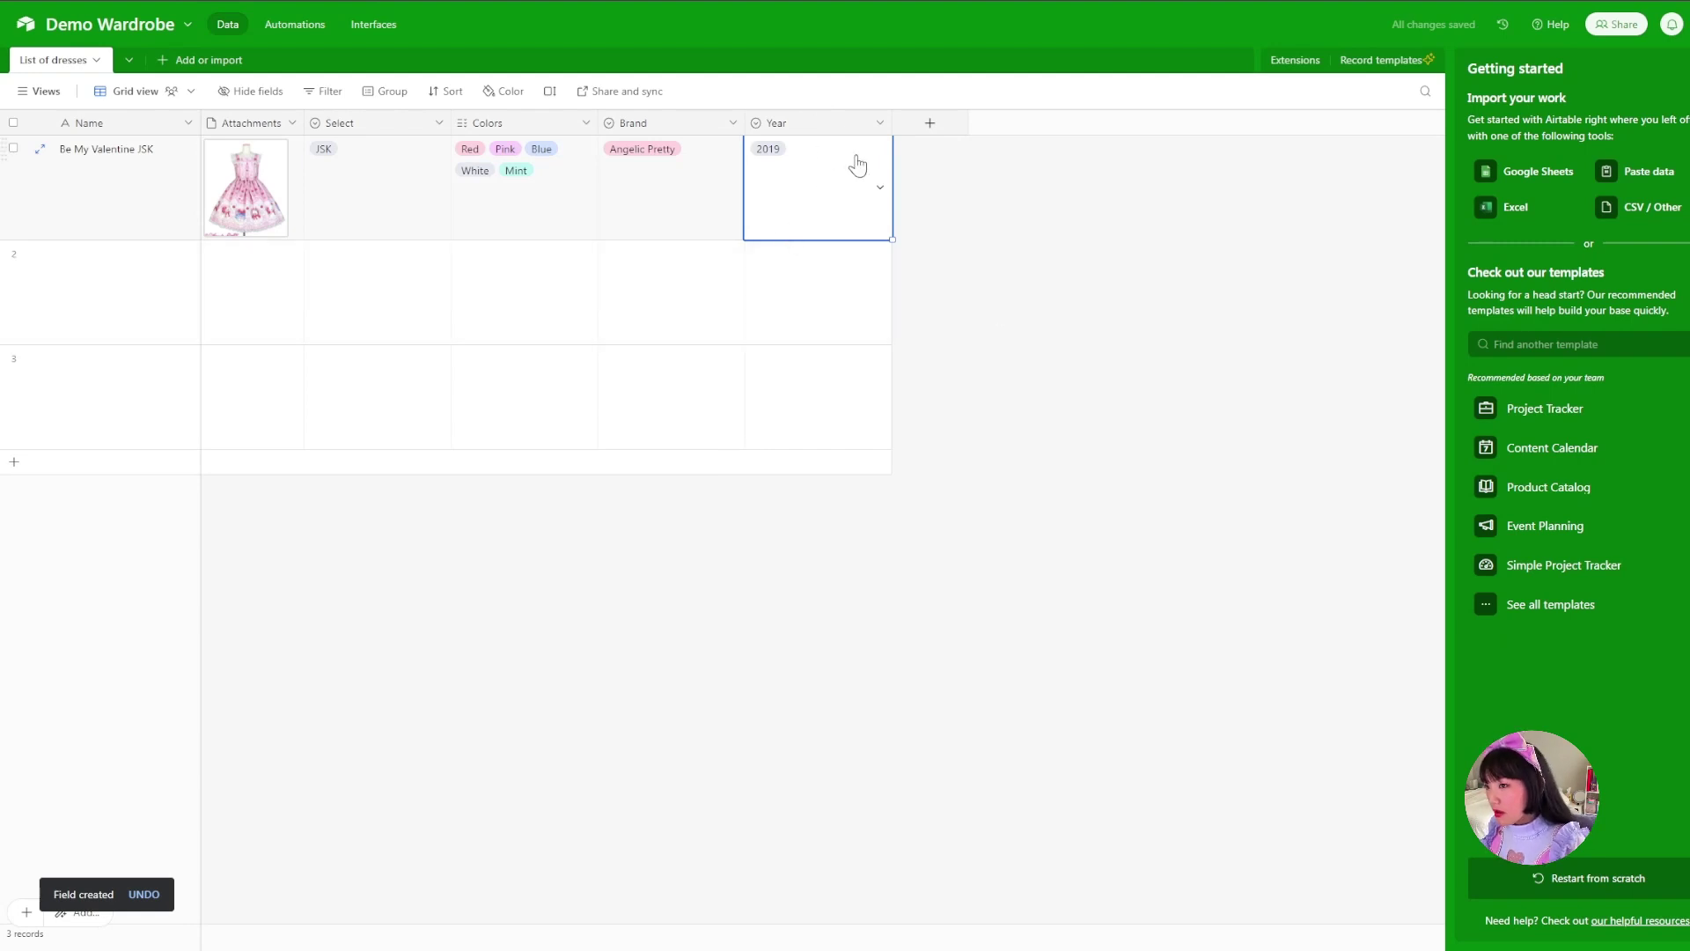
Set up a new single select field named "Material" without color-coding and with Polyester and Wooly Viella options.
left_click(930, 123)
left_click(1014, 404)
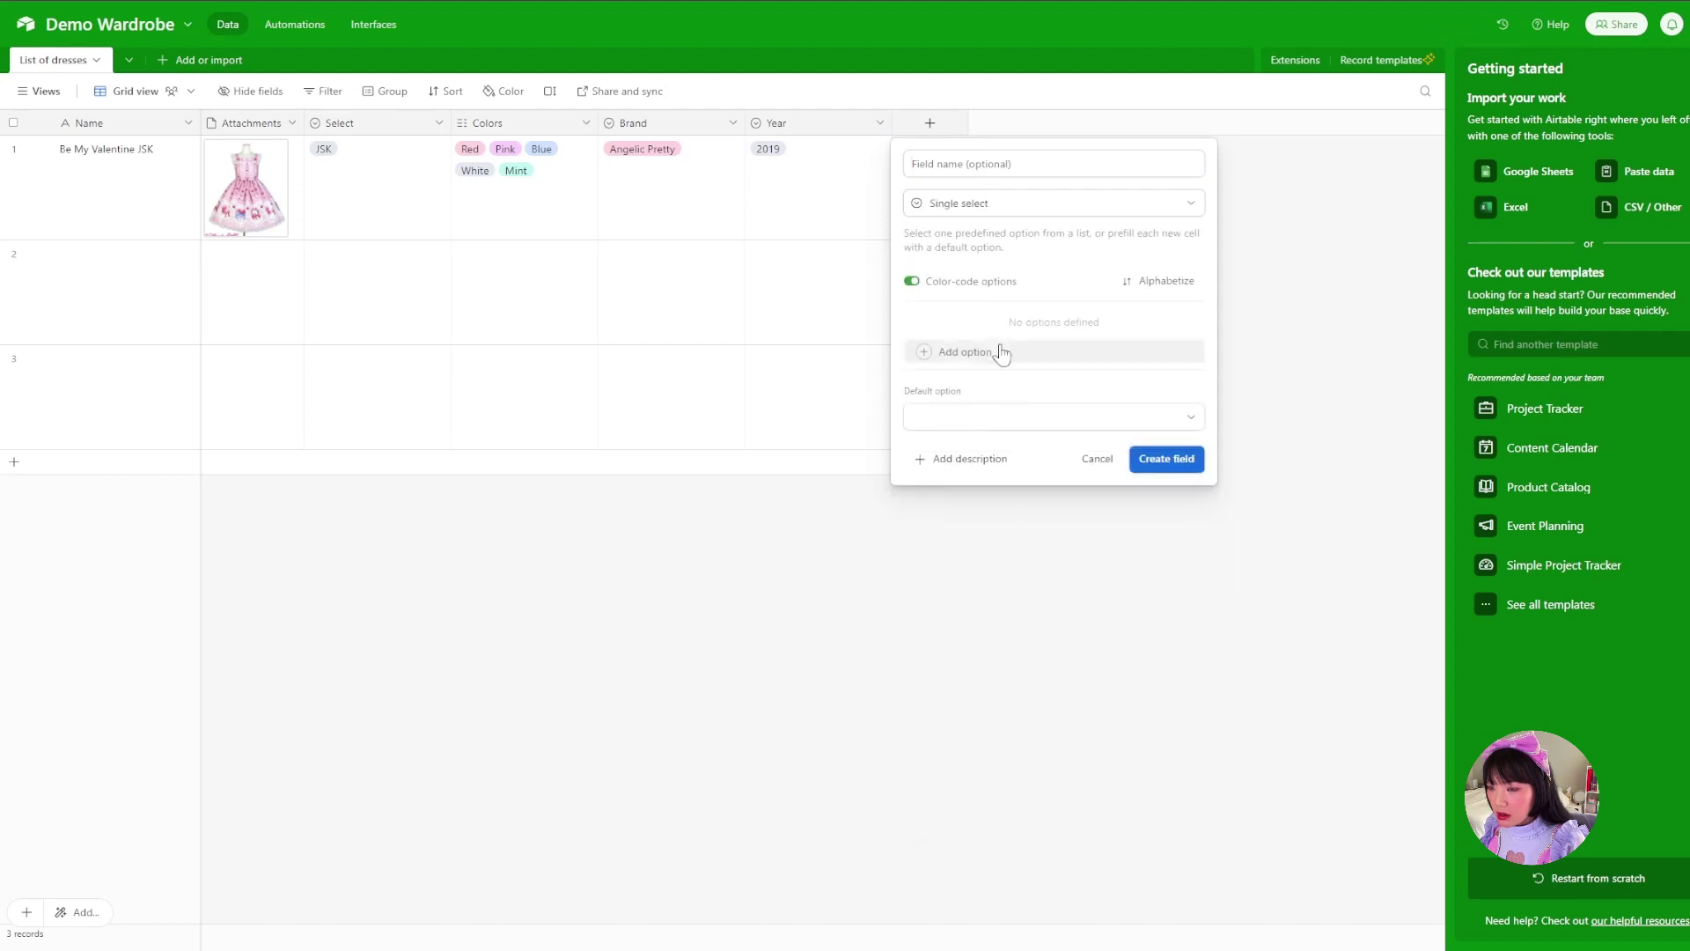
left_click(960, 162)
type("Material")
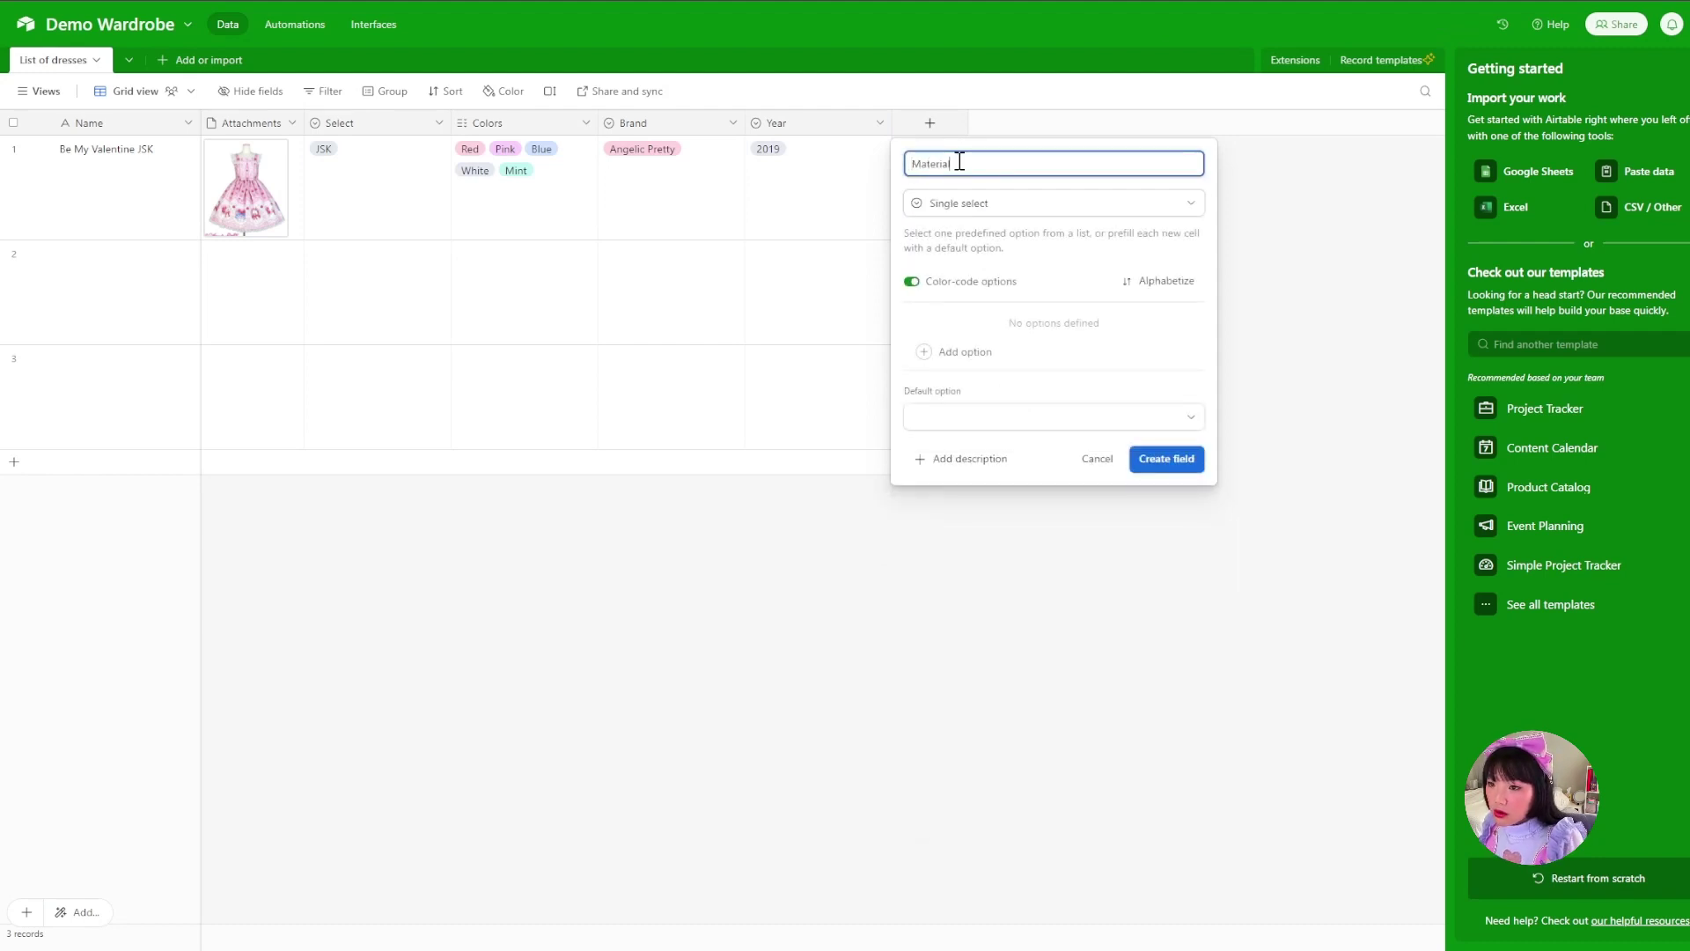
left_click(948, 352)
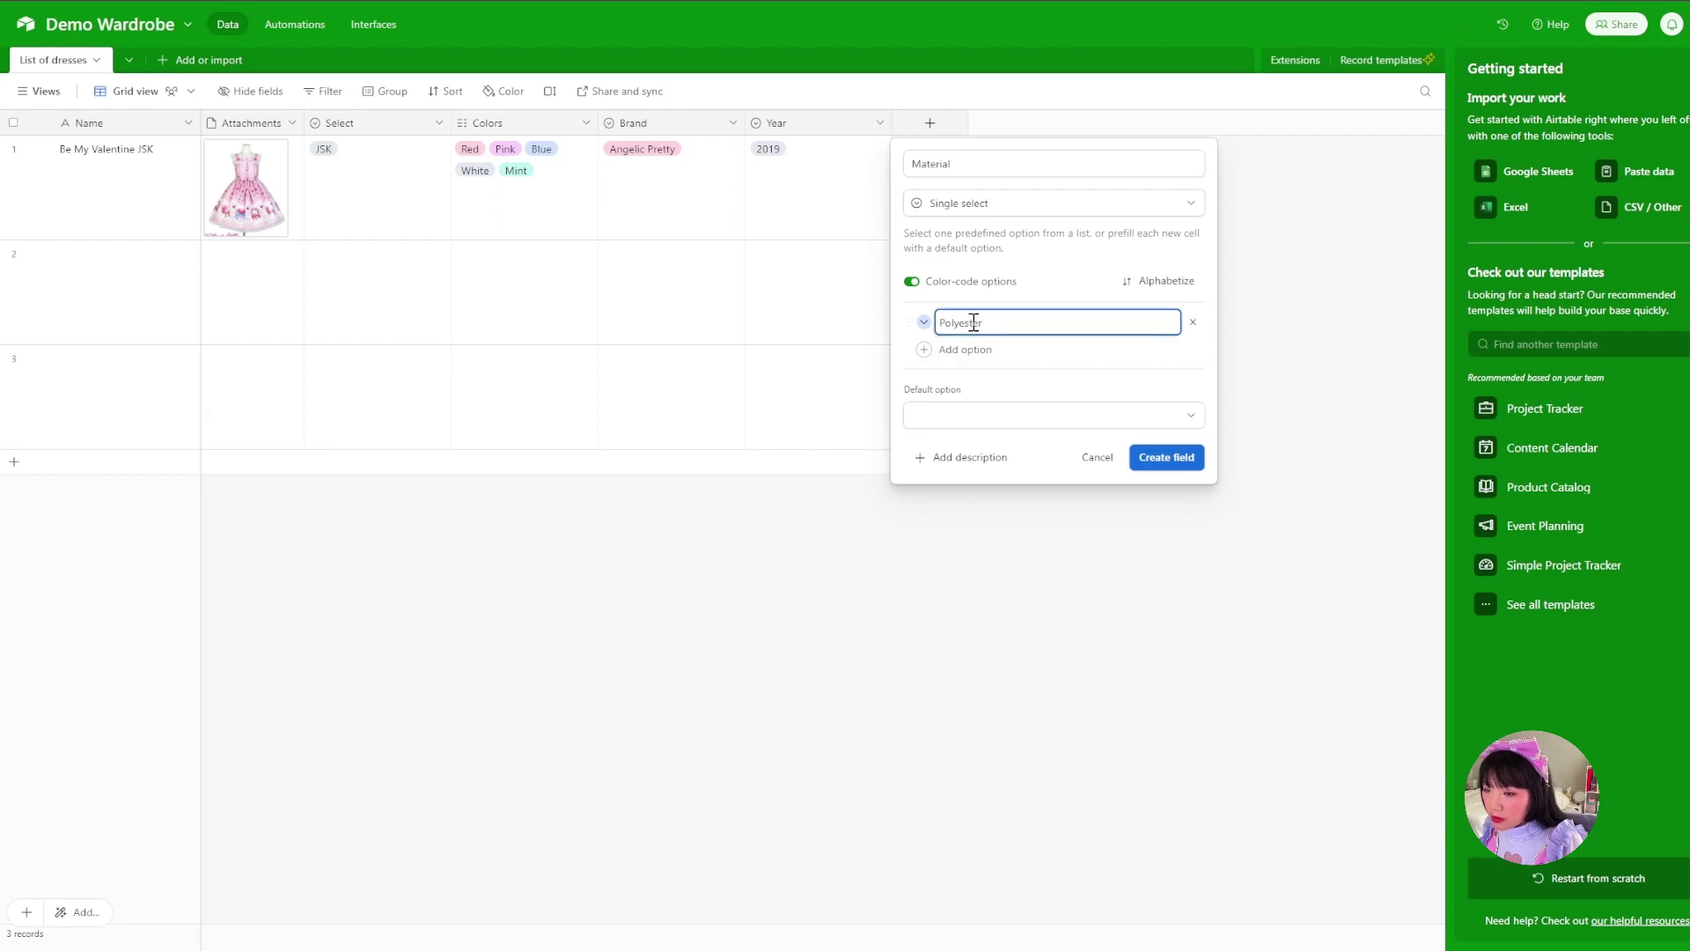
left_click(912, 282)
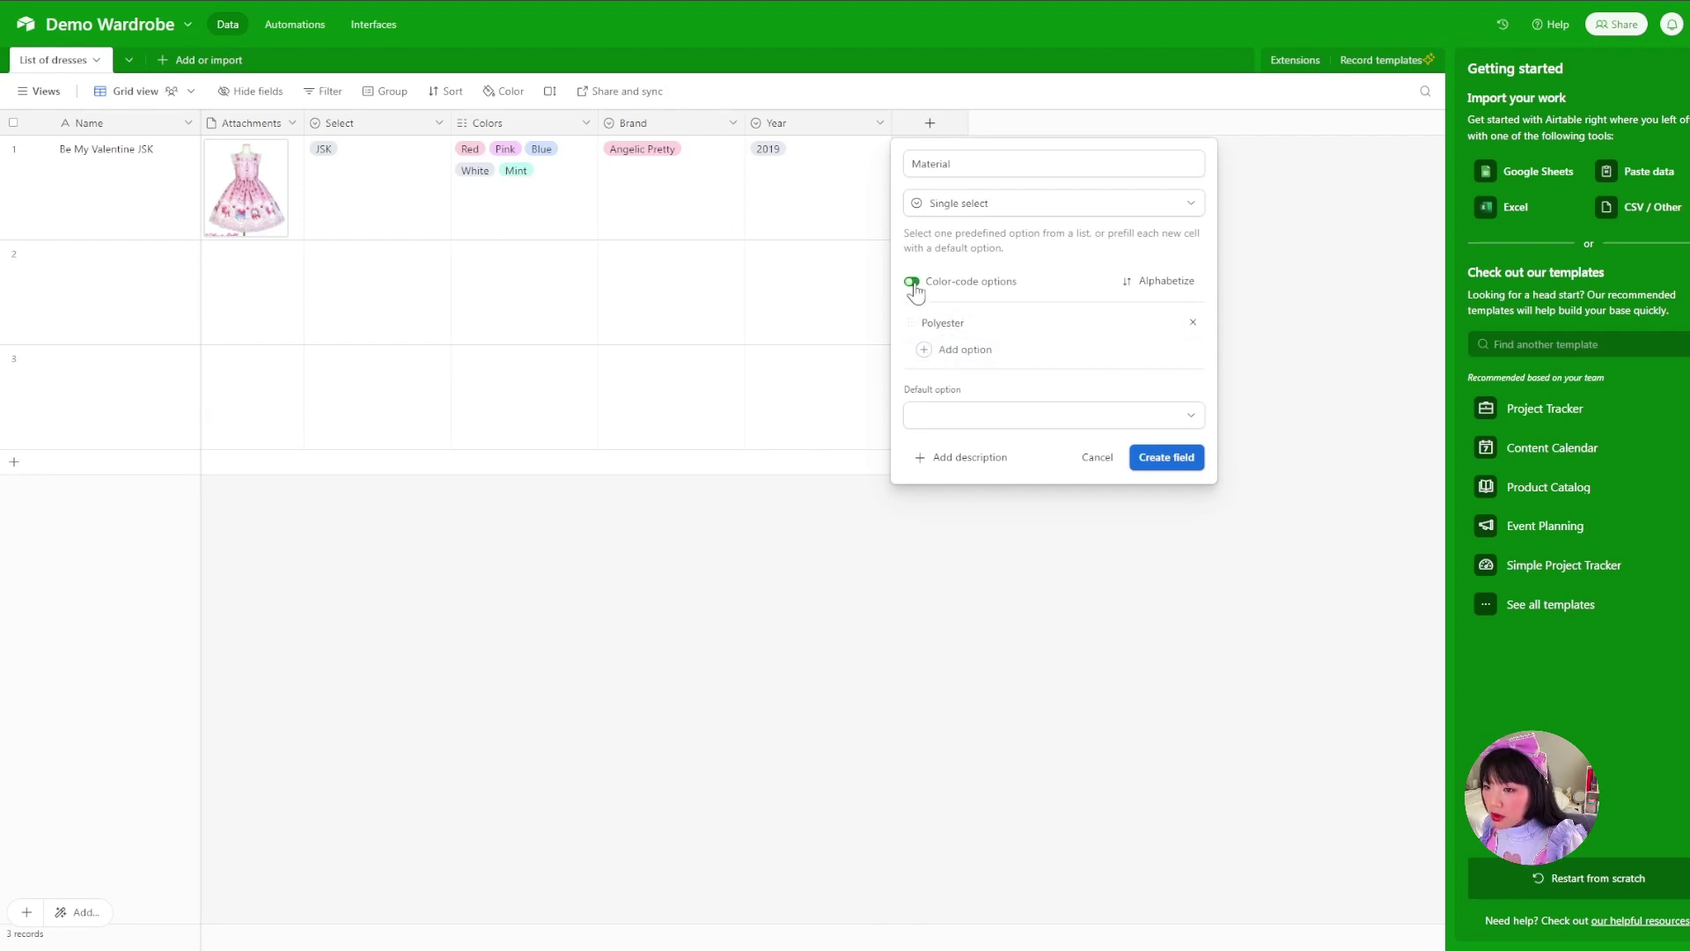
left_click(968, 352)
type("Wooly Viella")
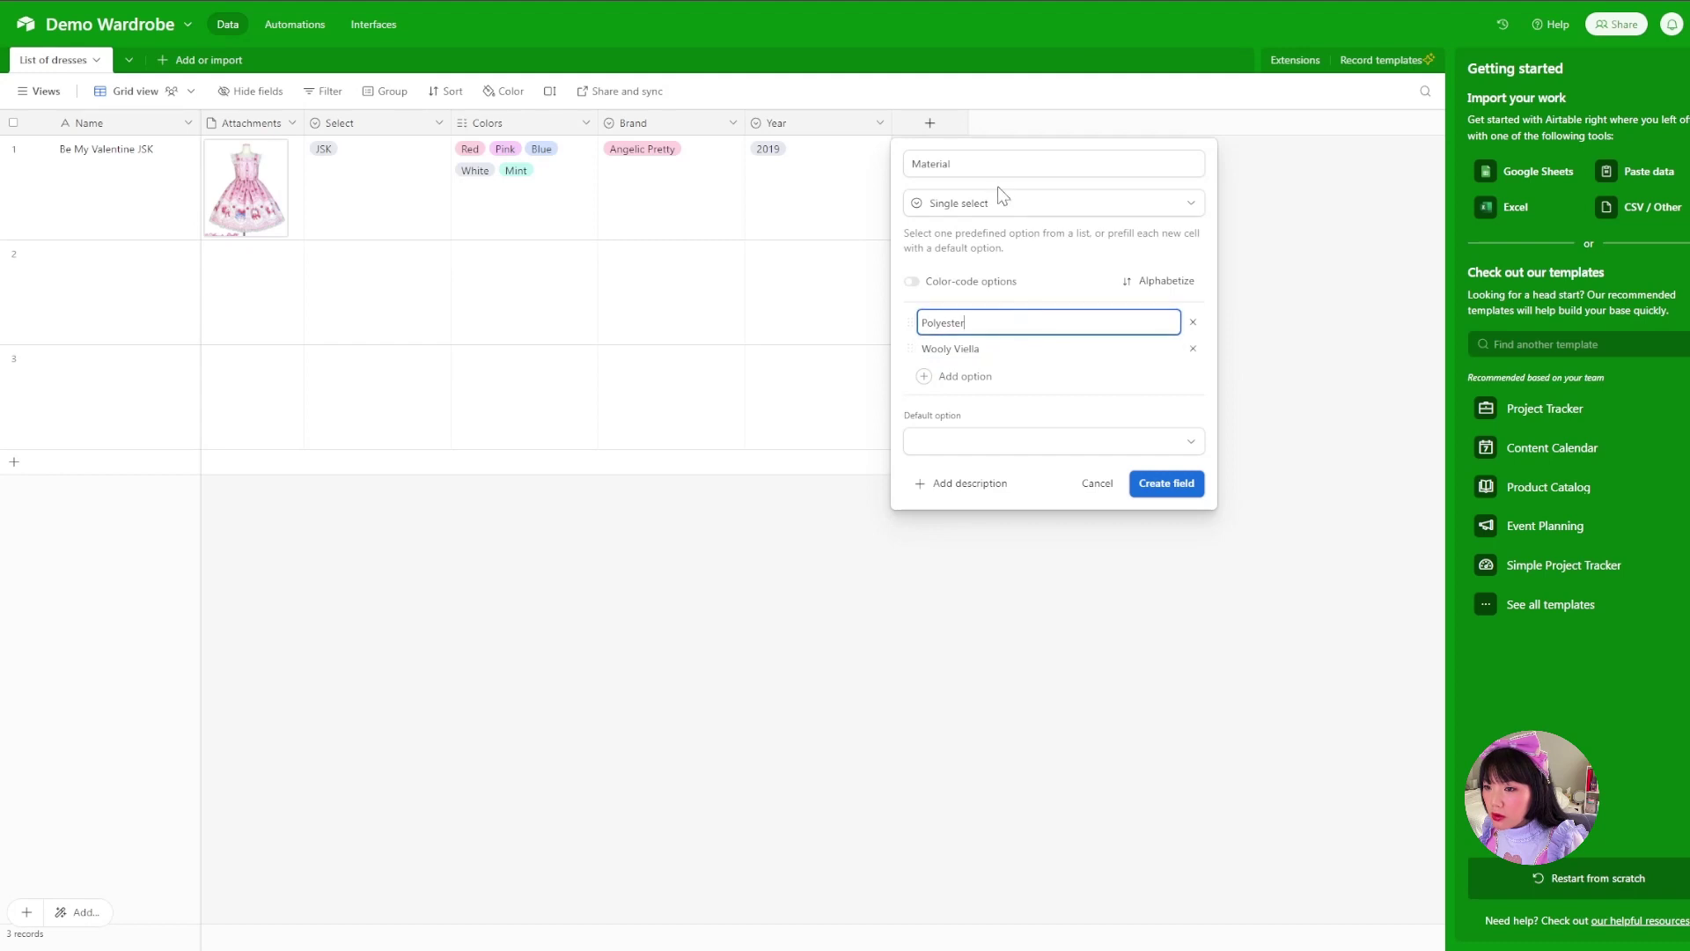
Create Material as a multiple select field instead and assign Polyester and Wooly Viella to the Be My Valentine JSK record.
left_click(995, 201)
left_click(997, 376)
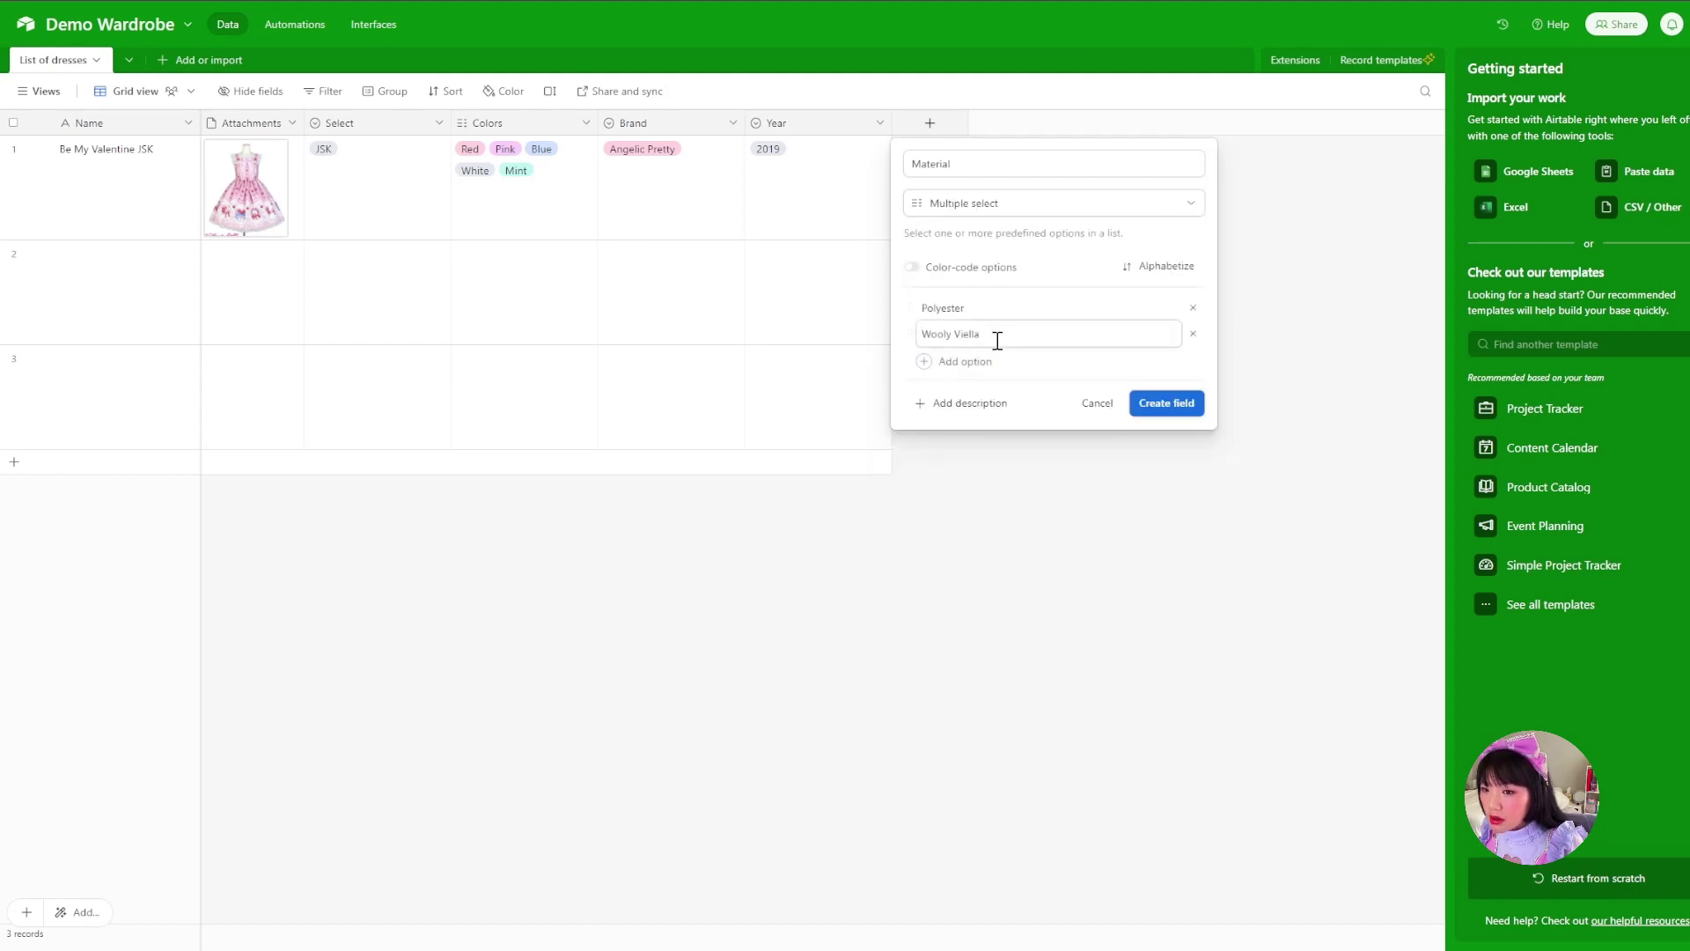
left_click(1164, 405)
left_click(913, 157)
left_click(907, 150)
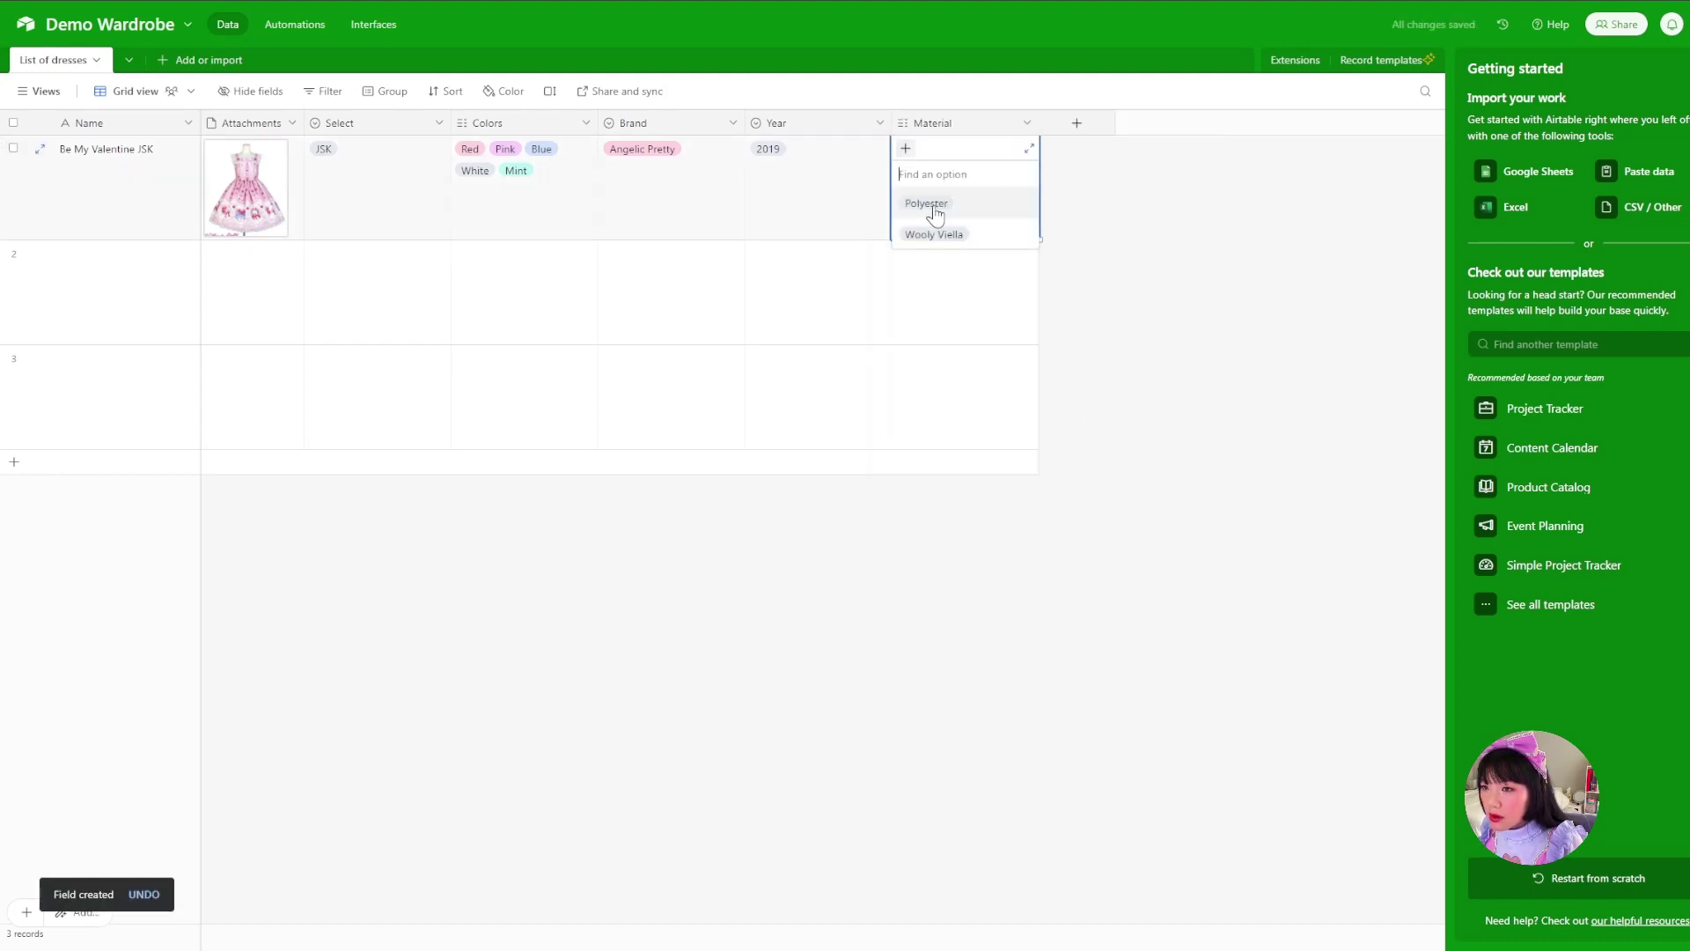
left_click(920, 202)
left_click(981, 150)
left_click(959, 204)
left_click(1130, 299)
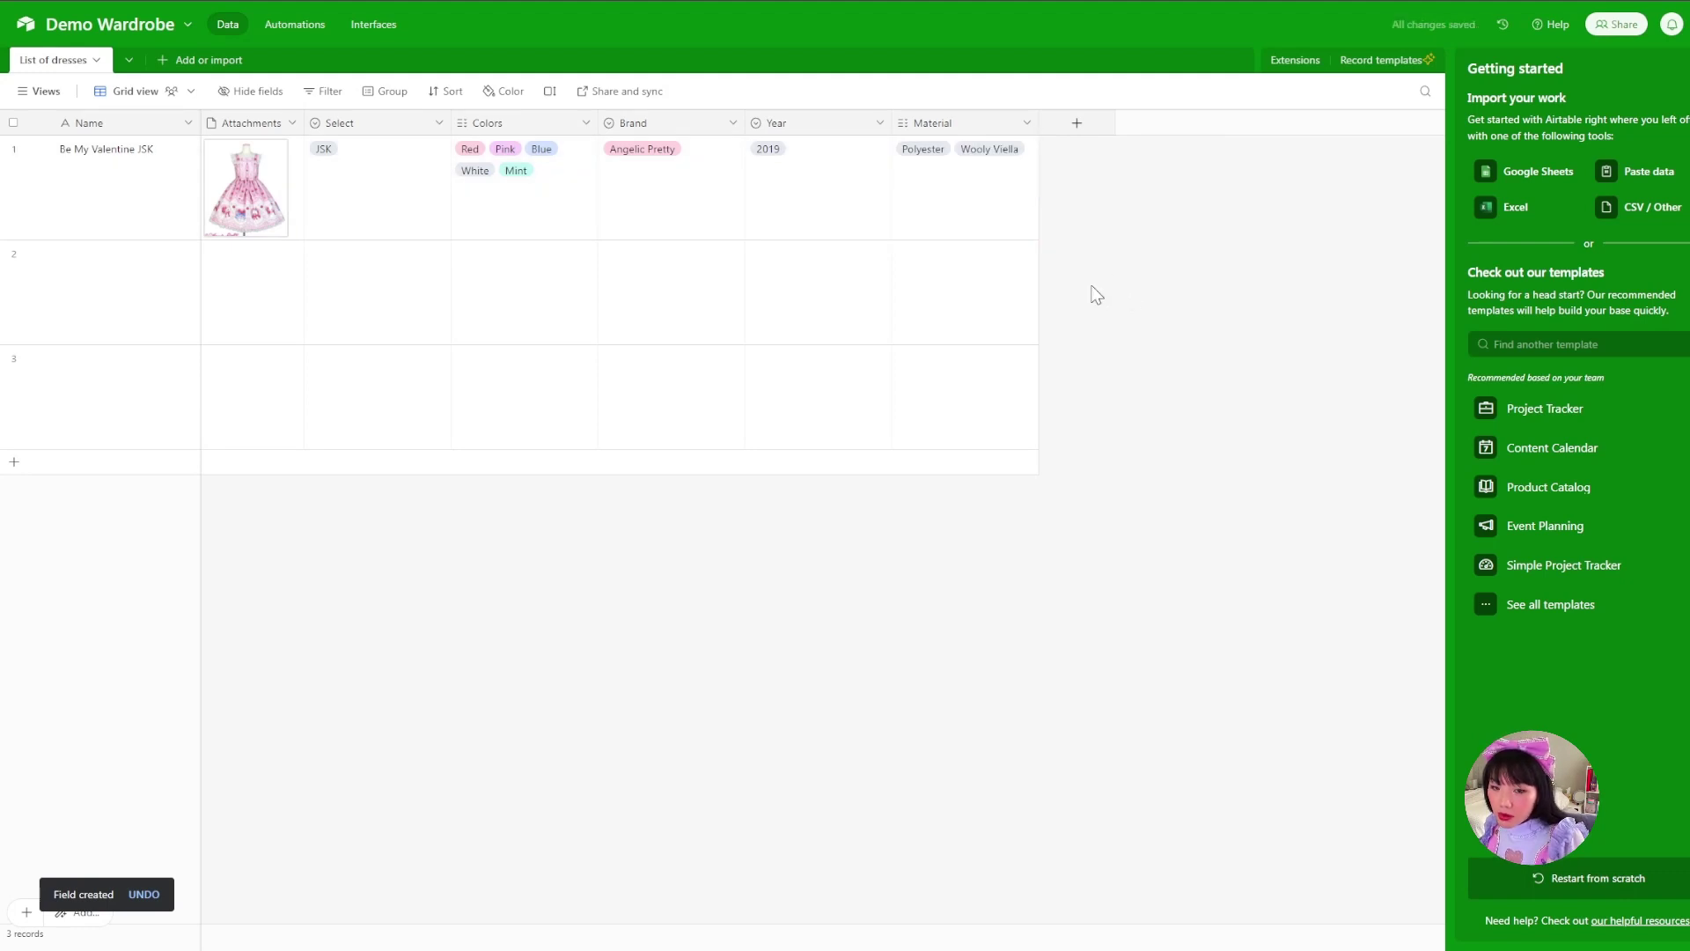
Create a new date field named "Date Aquired" using the local date format, without time or time zone.
left_click(1076, 124)
left_click(1167, 456)
left_click(1132, 164)
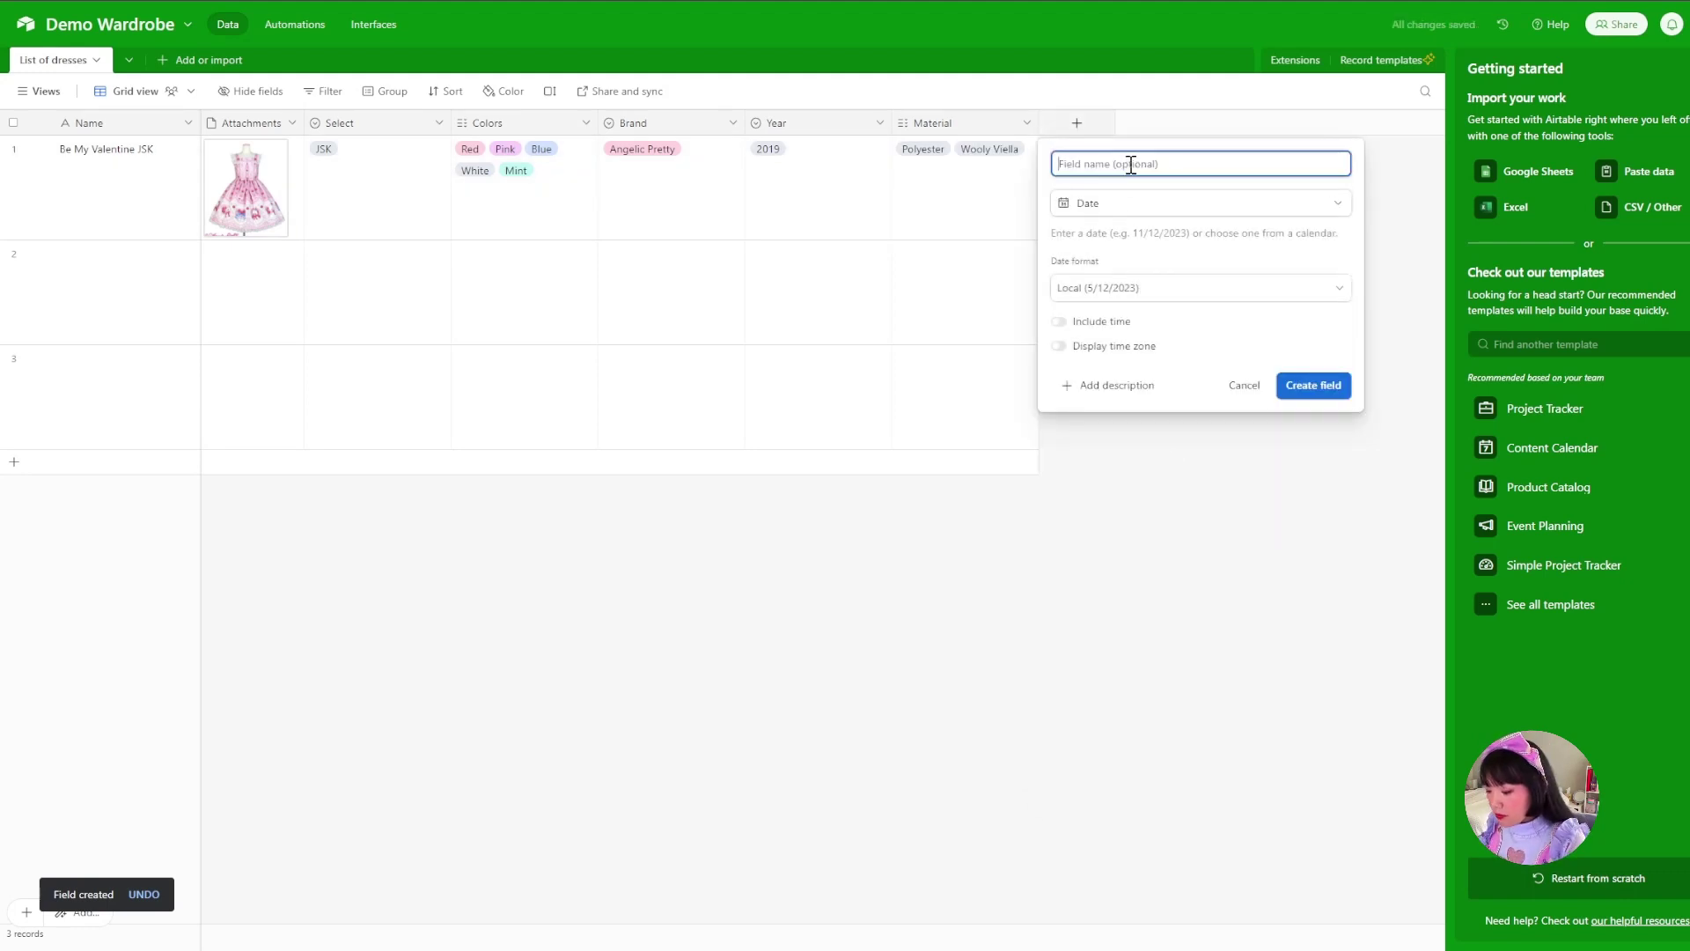
type("Date Aquired")
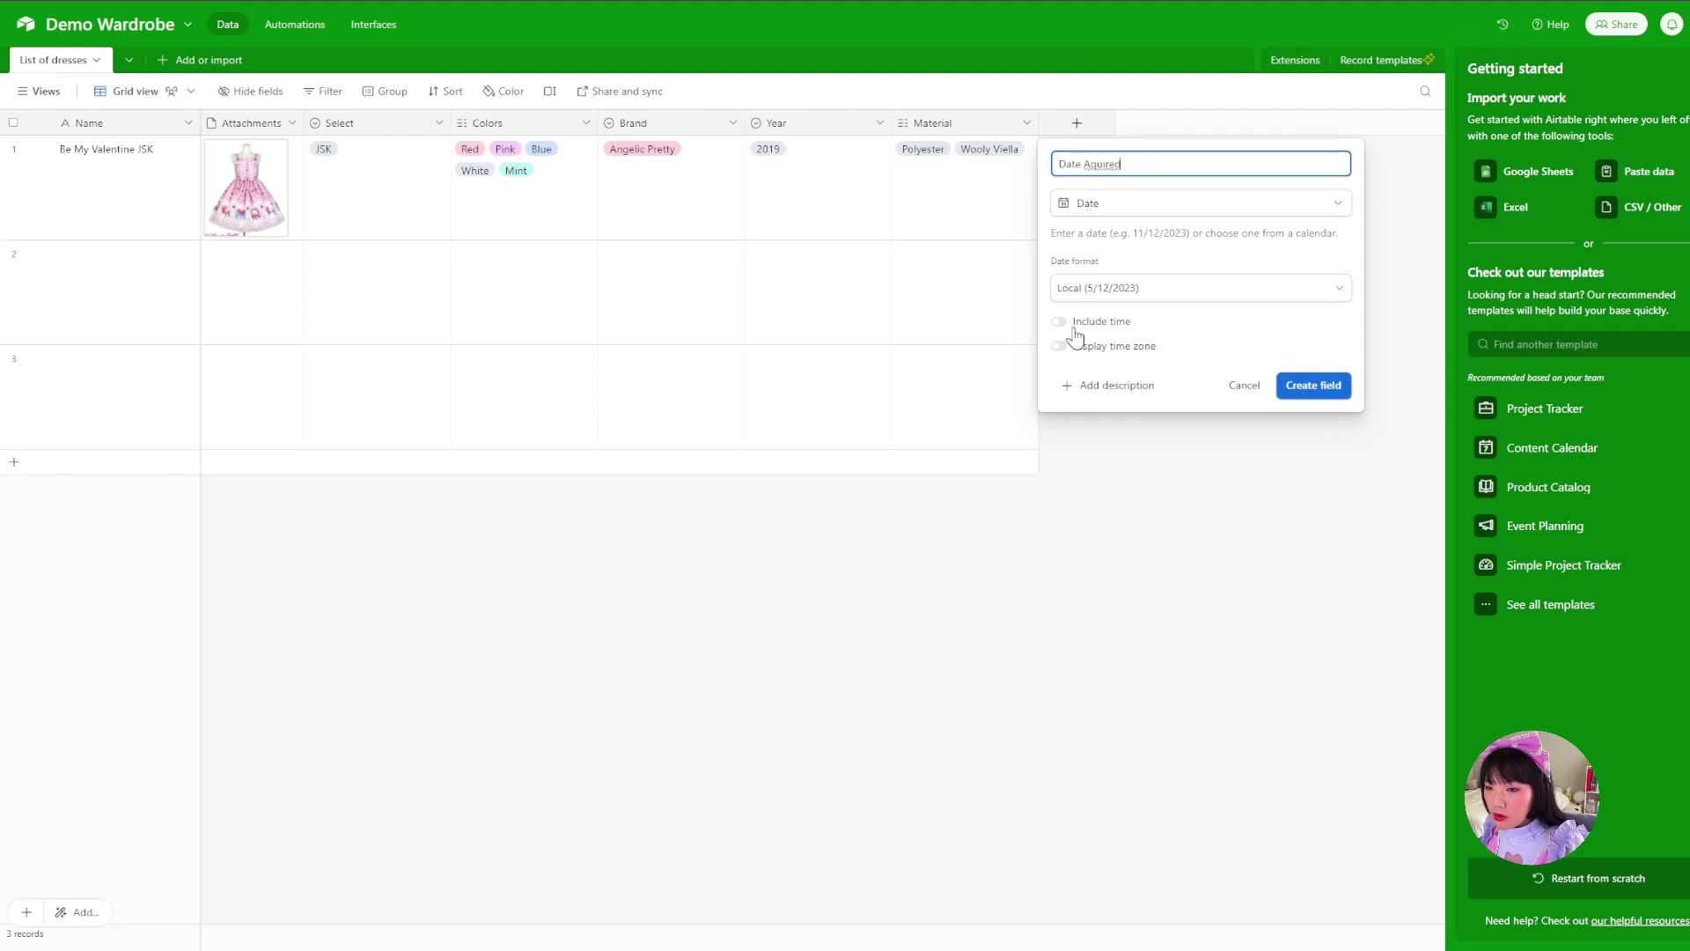
left_click(1314, 385)
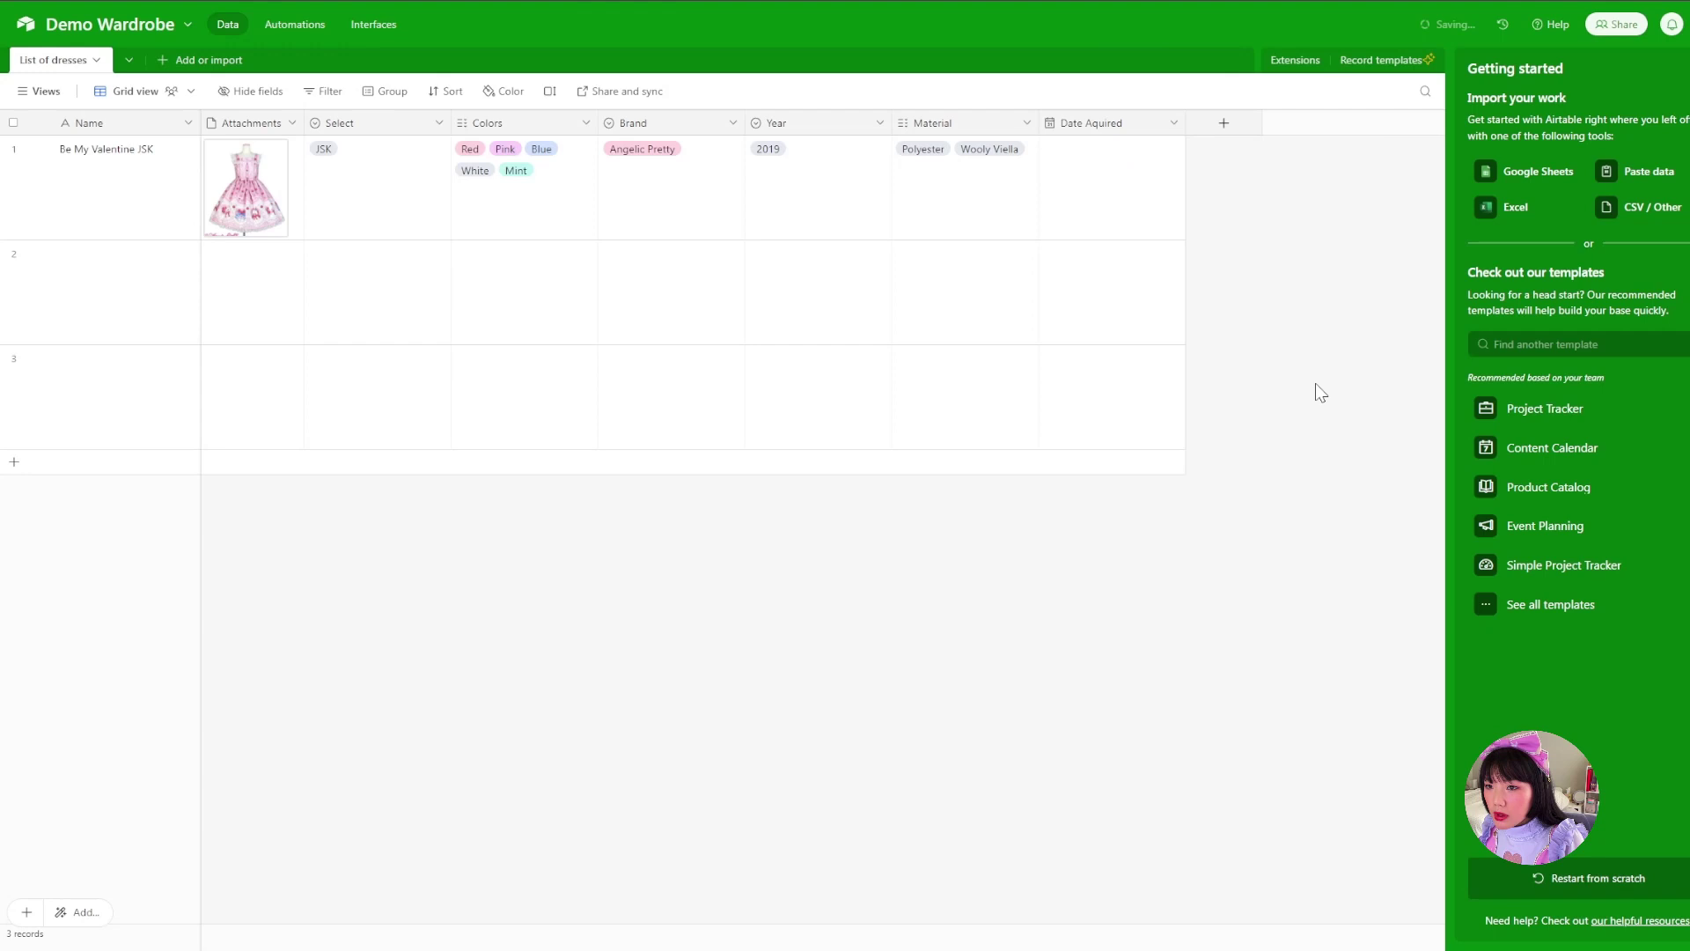
Set the Be My Valentine JSK record's Date Aquired to 5/3/2023.
left_click(1097, 164)
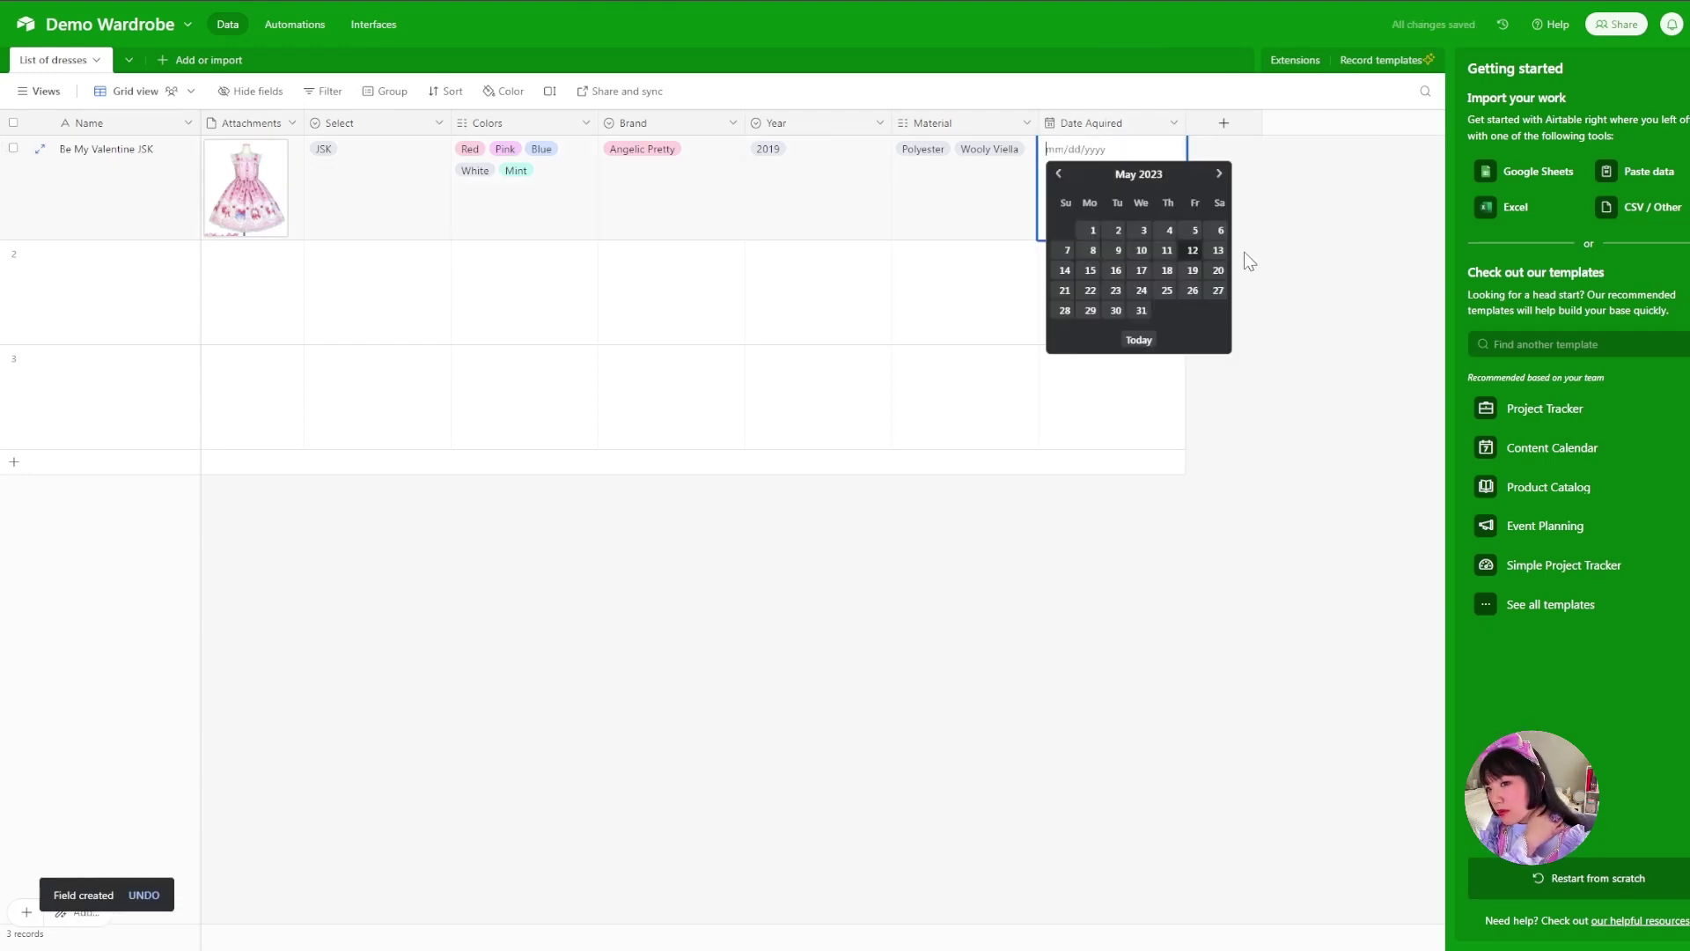
left_click(1144, 232)
left_click(1270, 370)
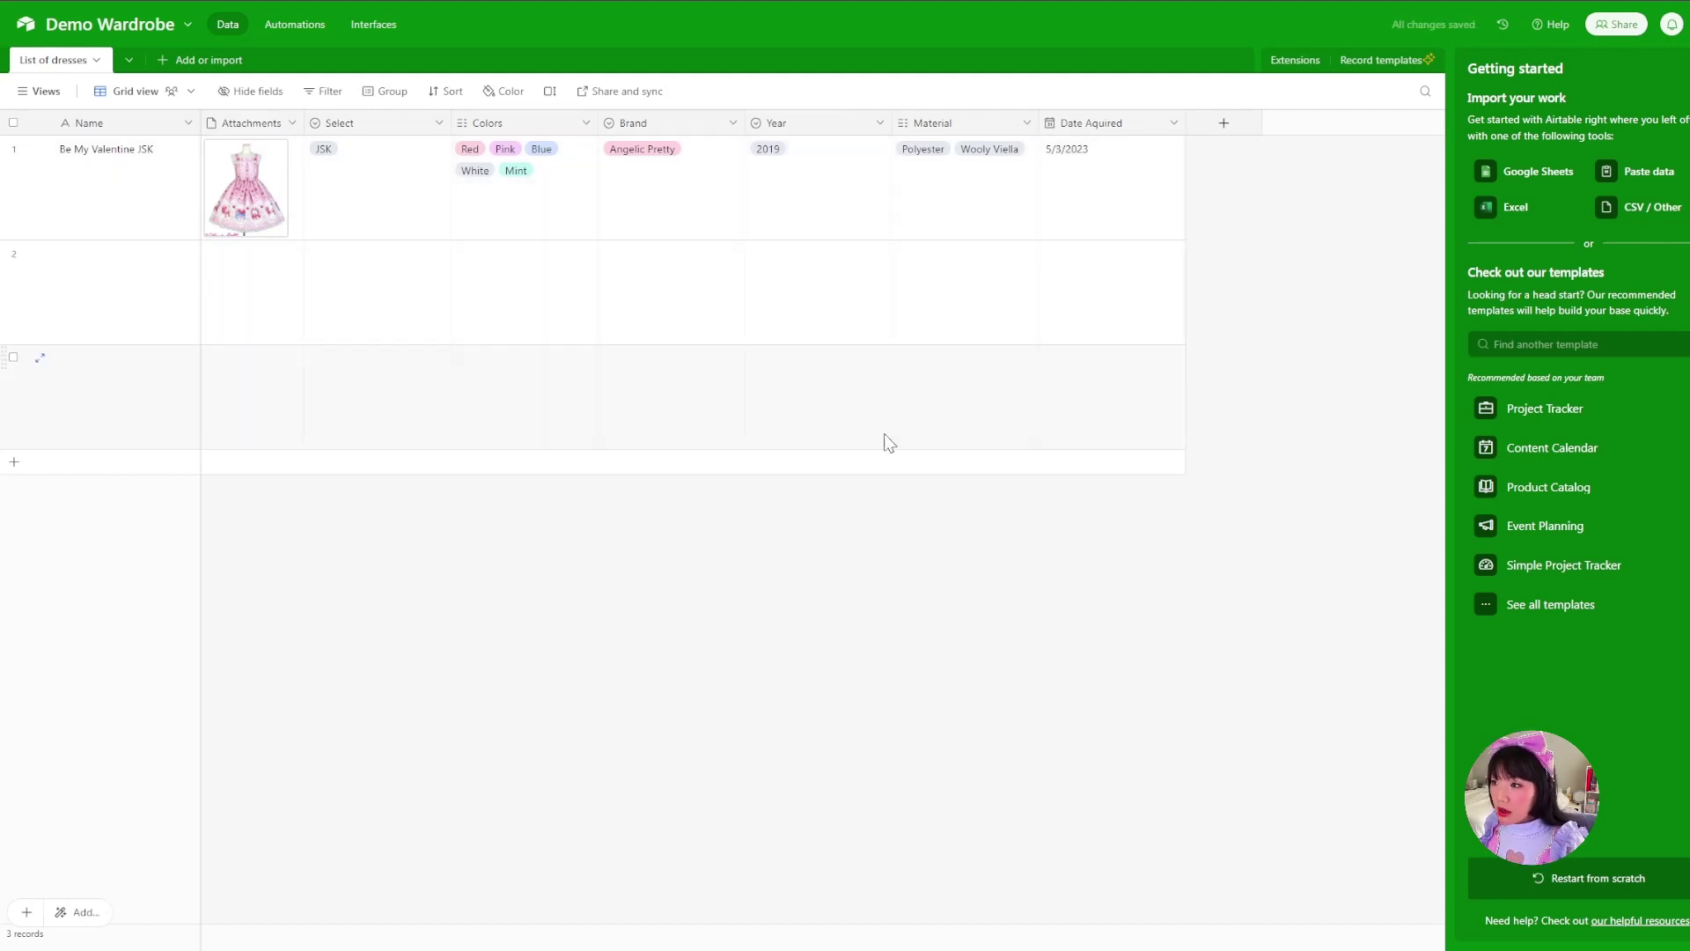
left_click(1224, 122)
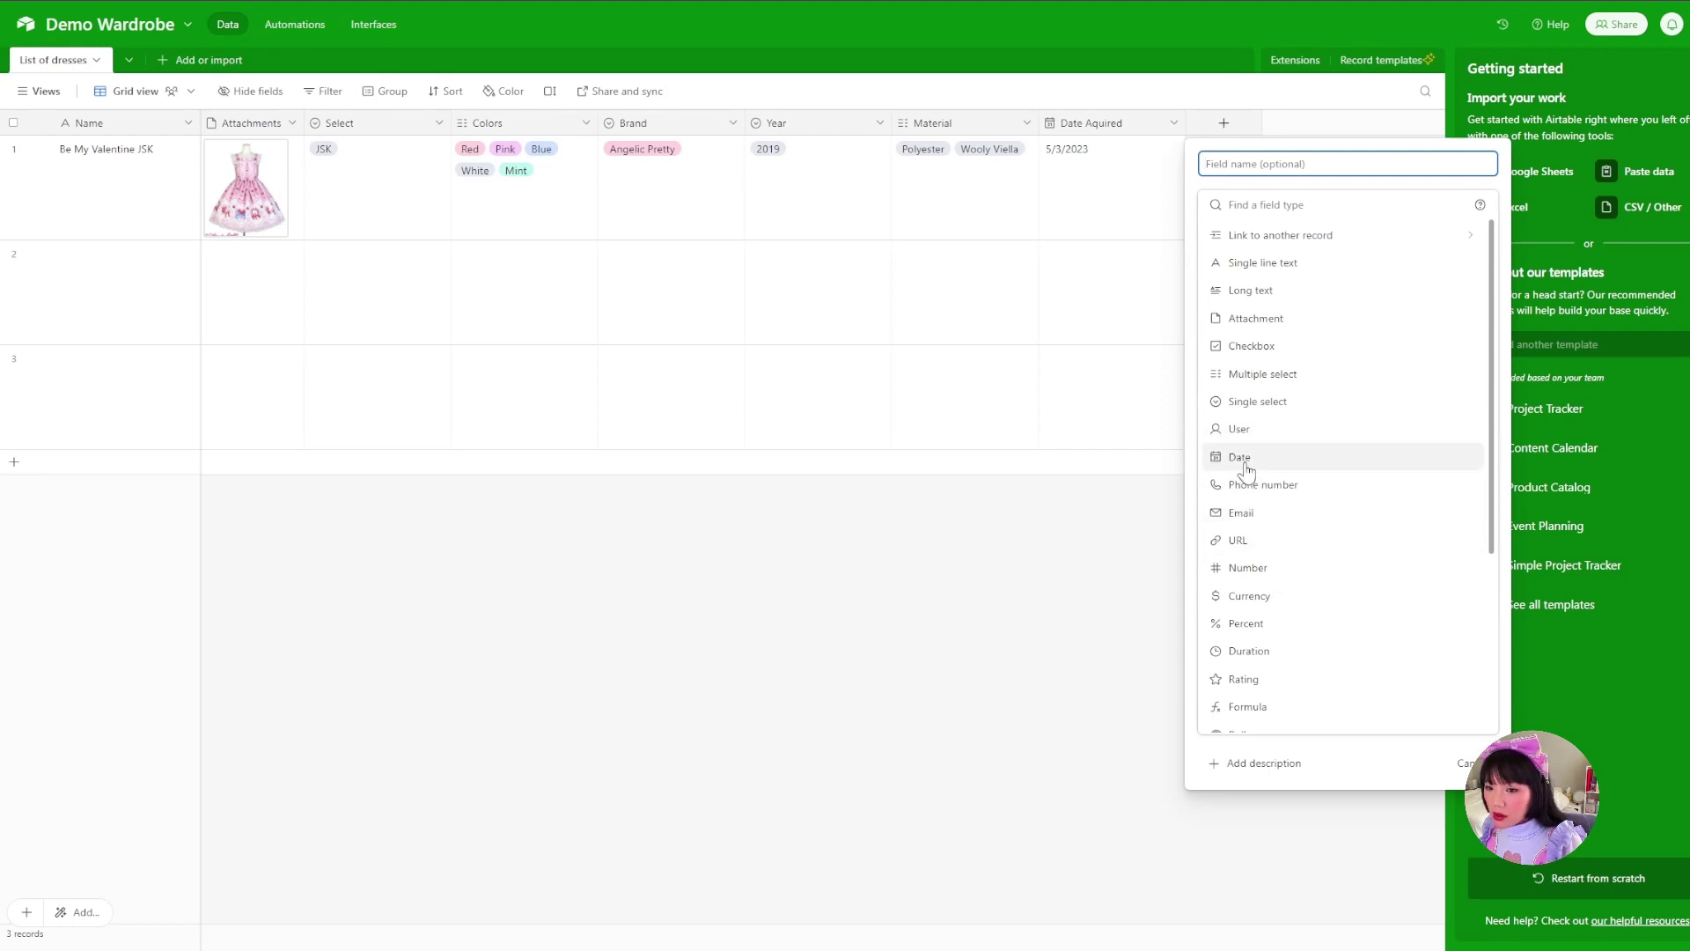
scroll(1275, 446, "down", 2)
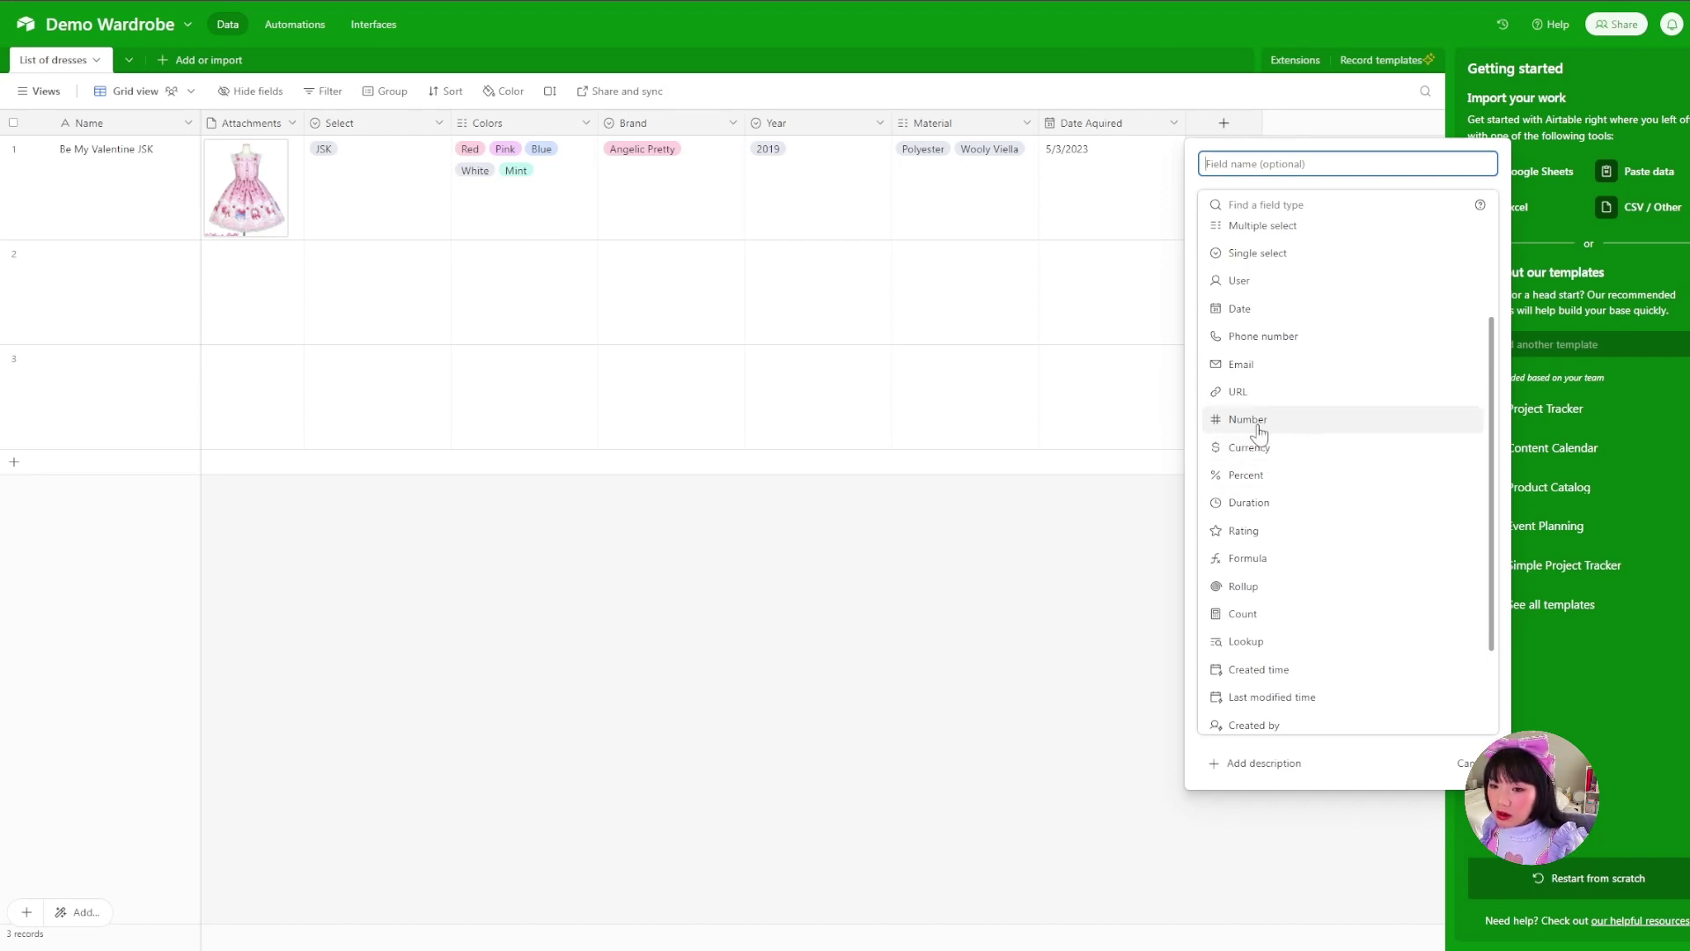
scroll(1268, 511, "down", 3)
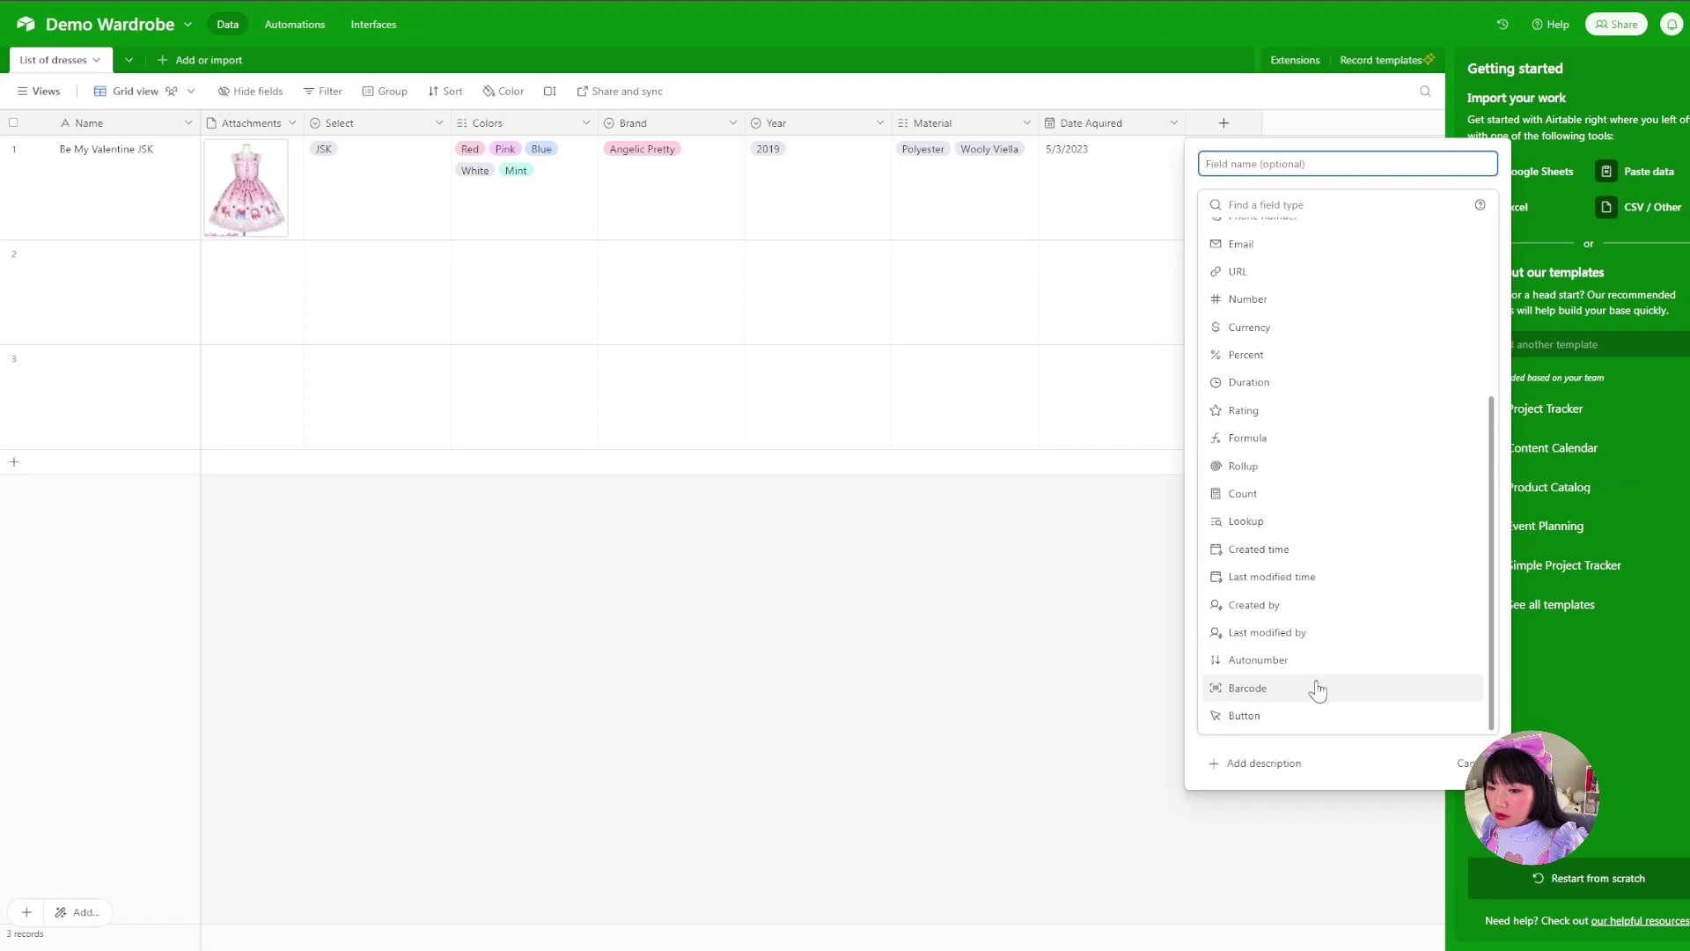
left_click(926, 626)
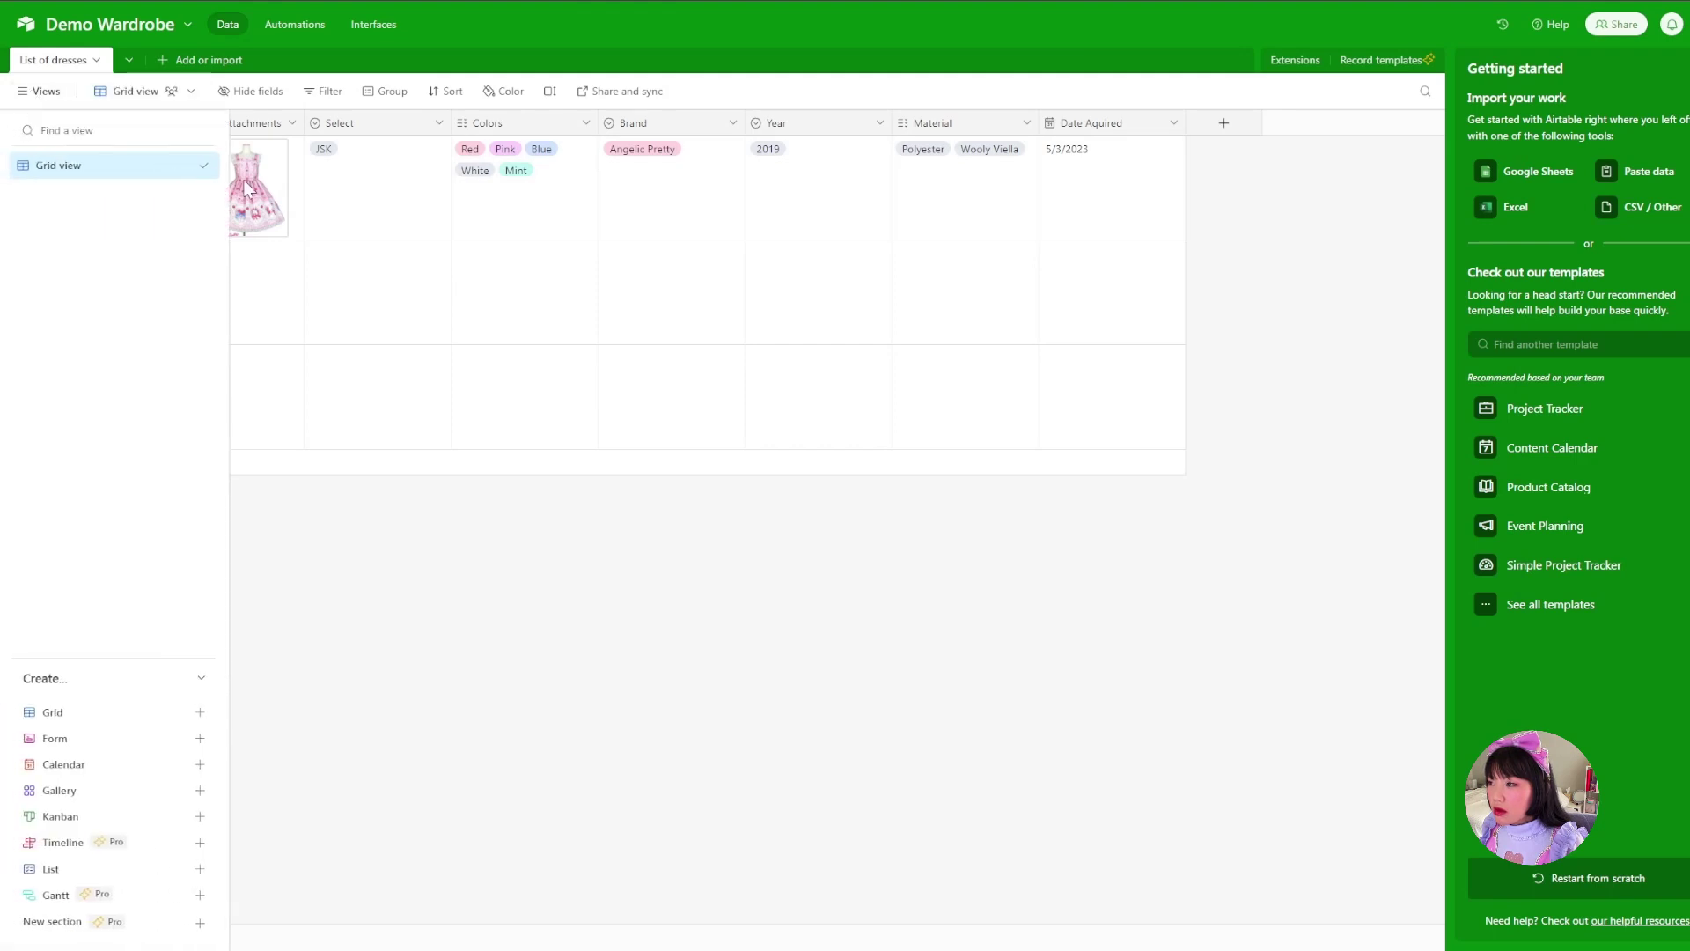
Create a new collaborative Gallery view for the list of dresses, keeping the default name.
left_click(40, 91)
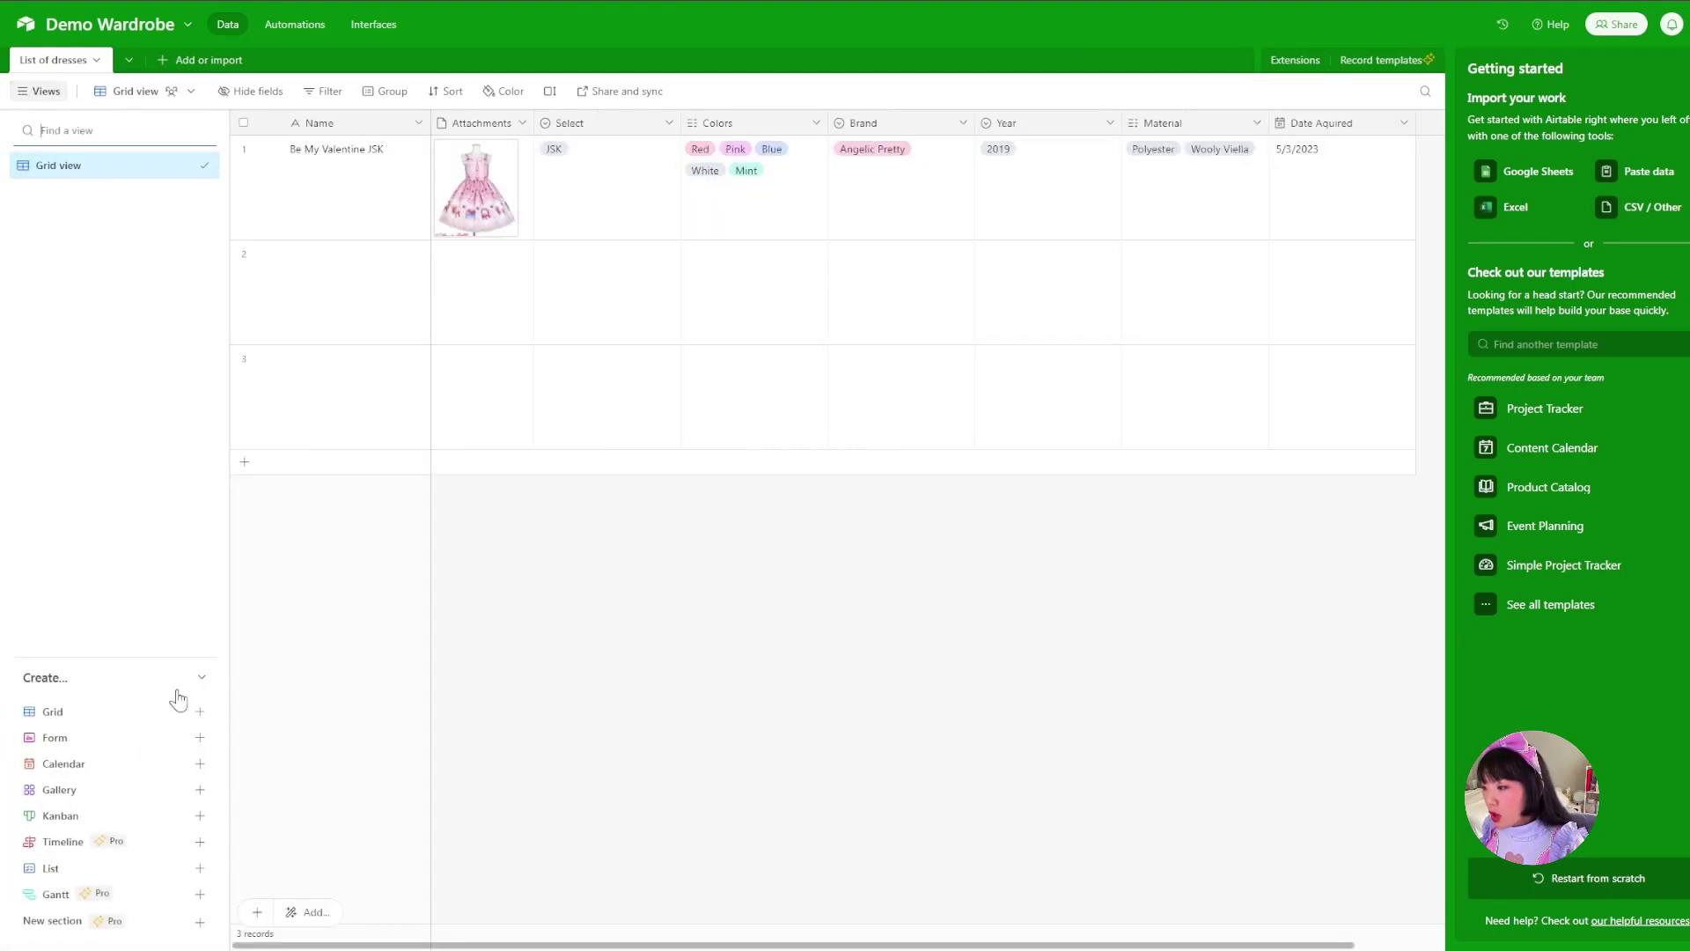
left_click(59, 789)
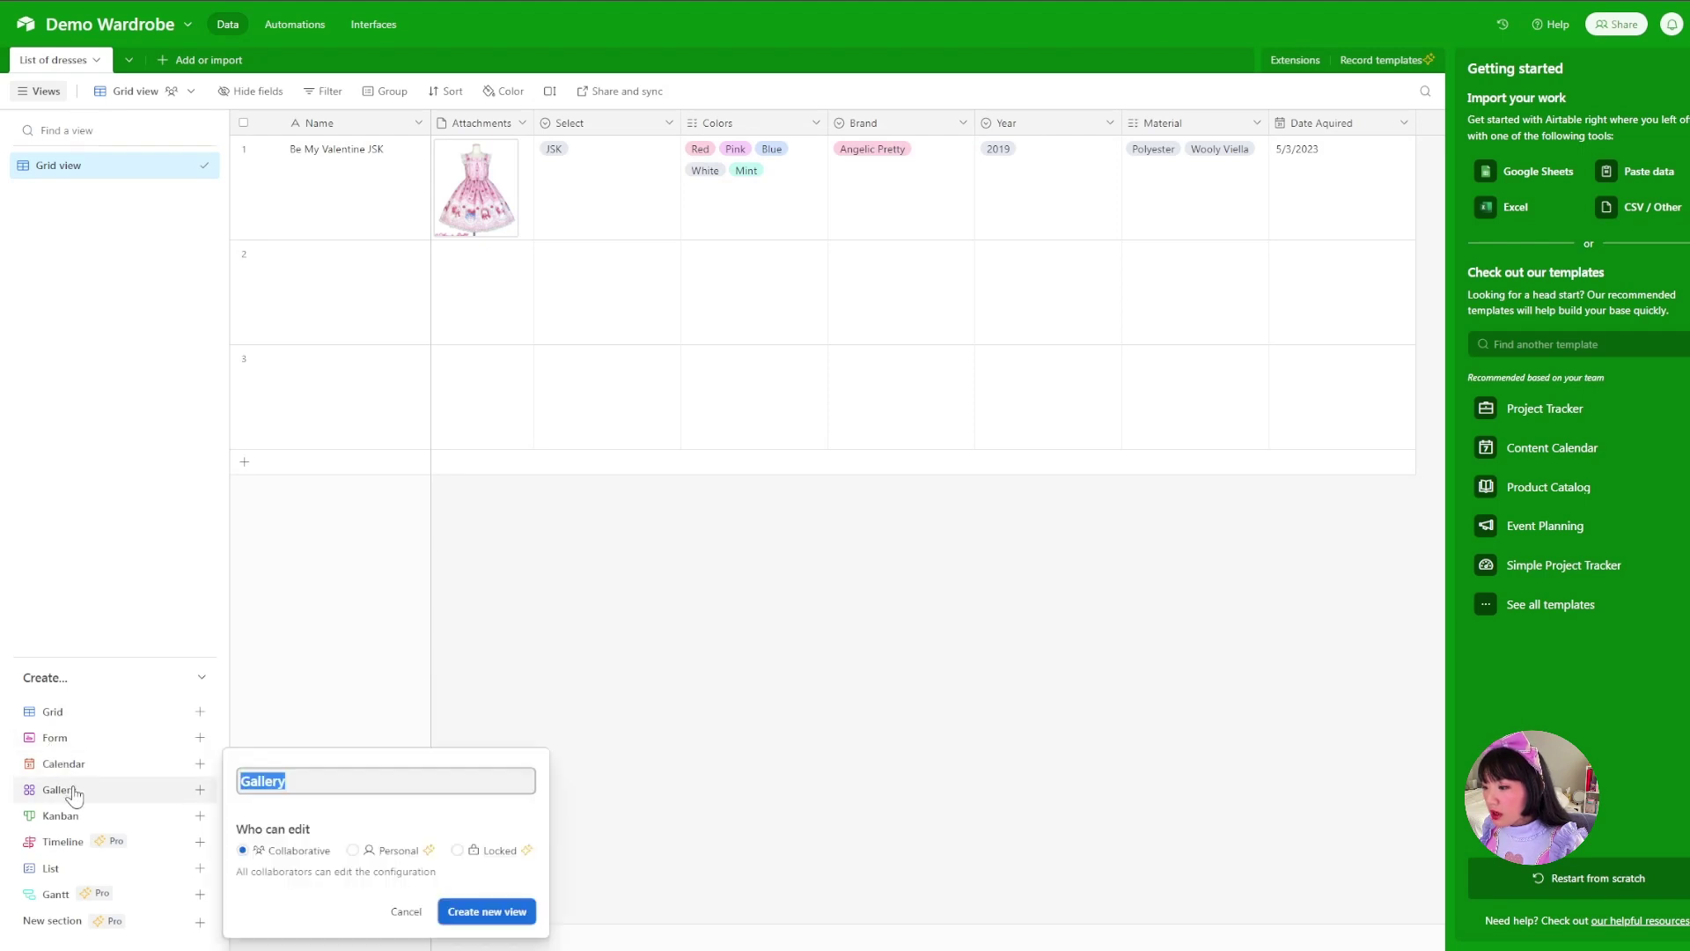
left_click(500, 912)
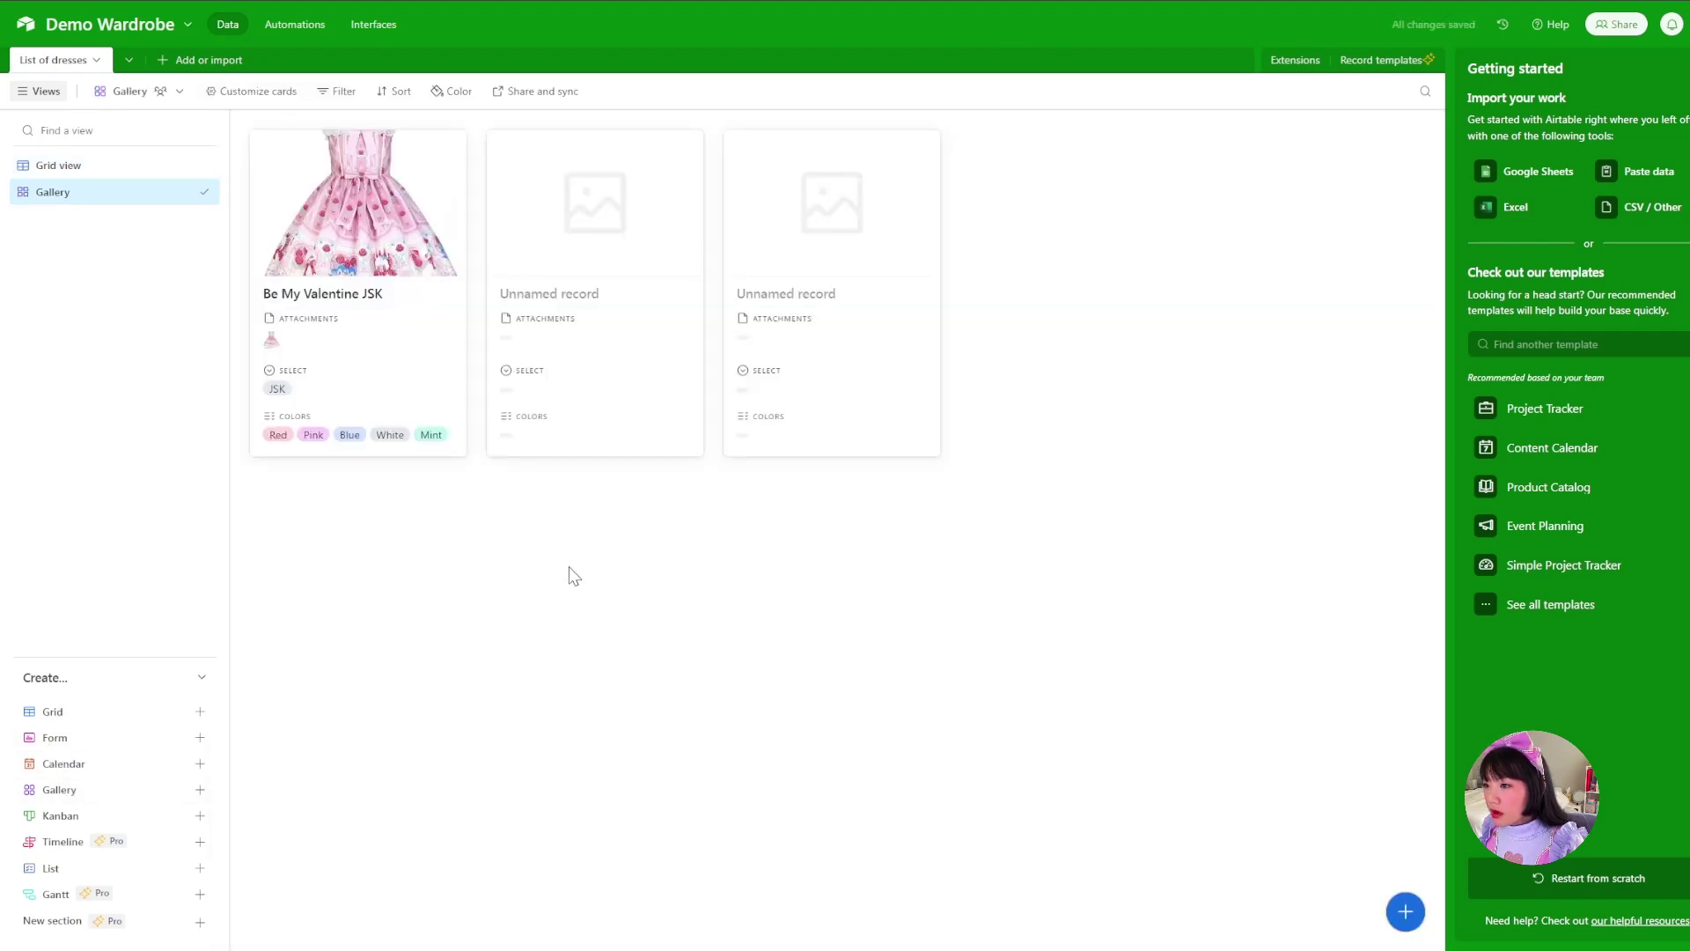
Delete the two unnamed empty records from the gallery.
right_click(641, 269)
left_click(714, 557)
right_click(599, 273)
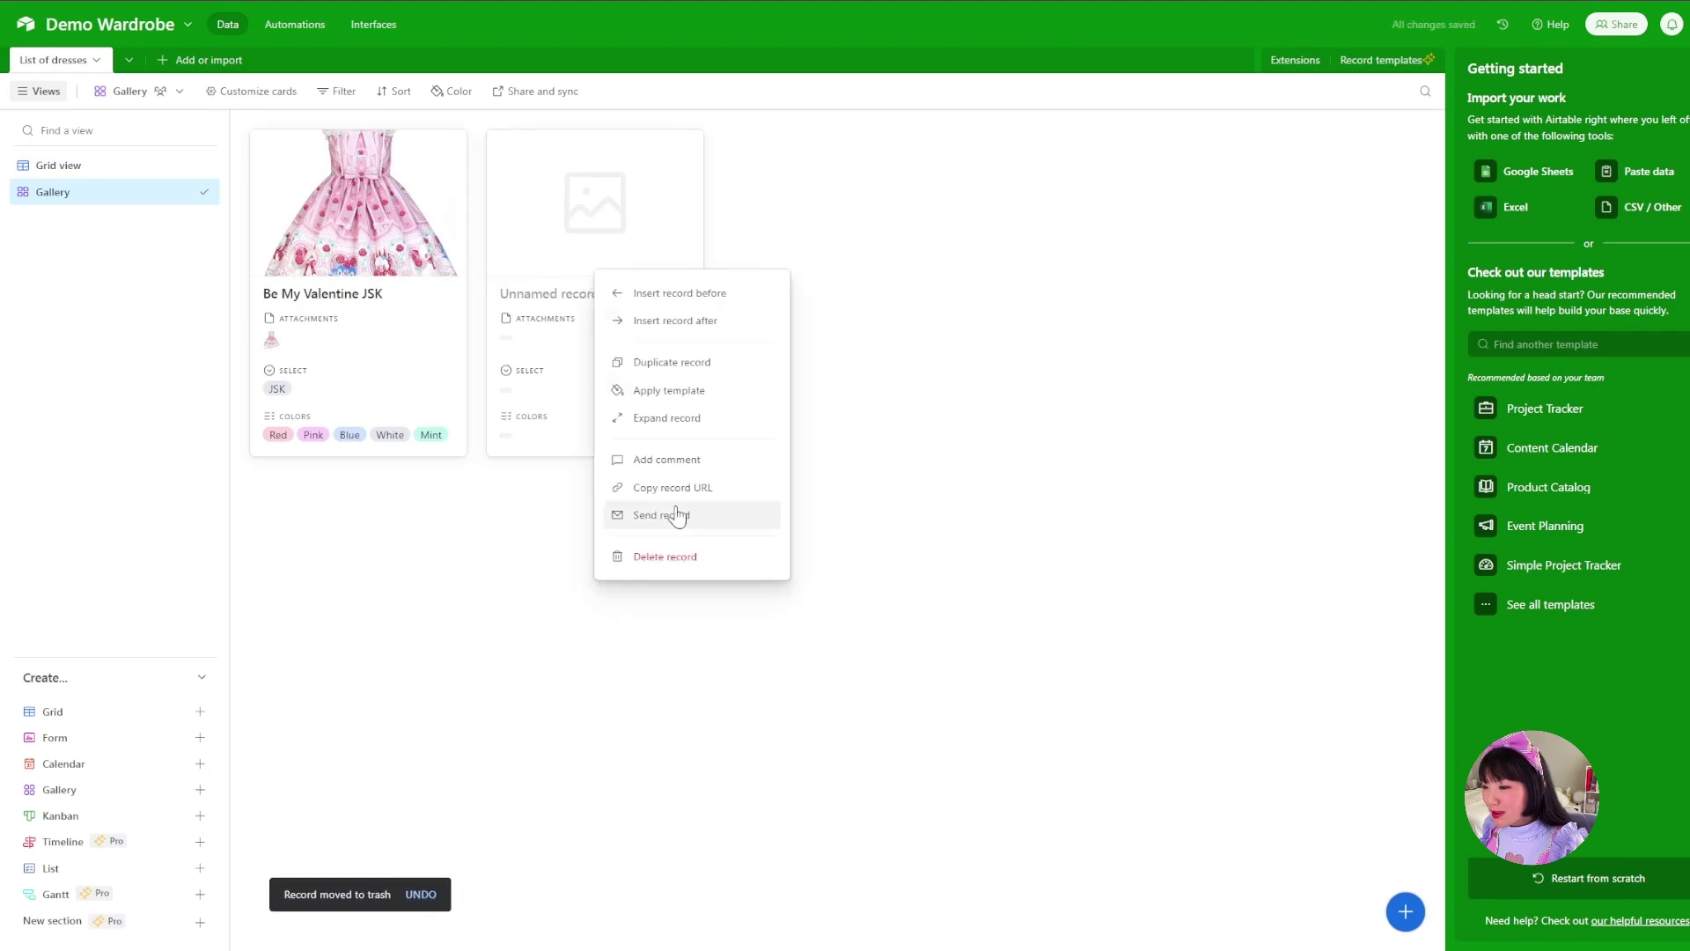
left_click(689, 568)
left_click(329, 260)
left_click(329, 260)
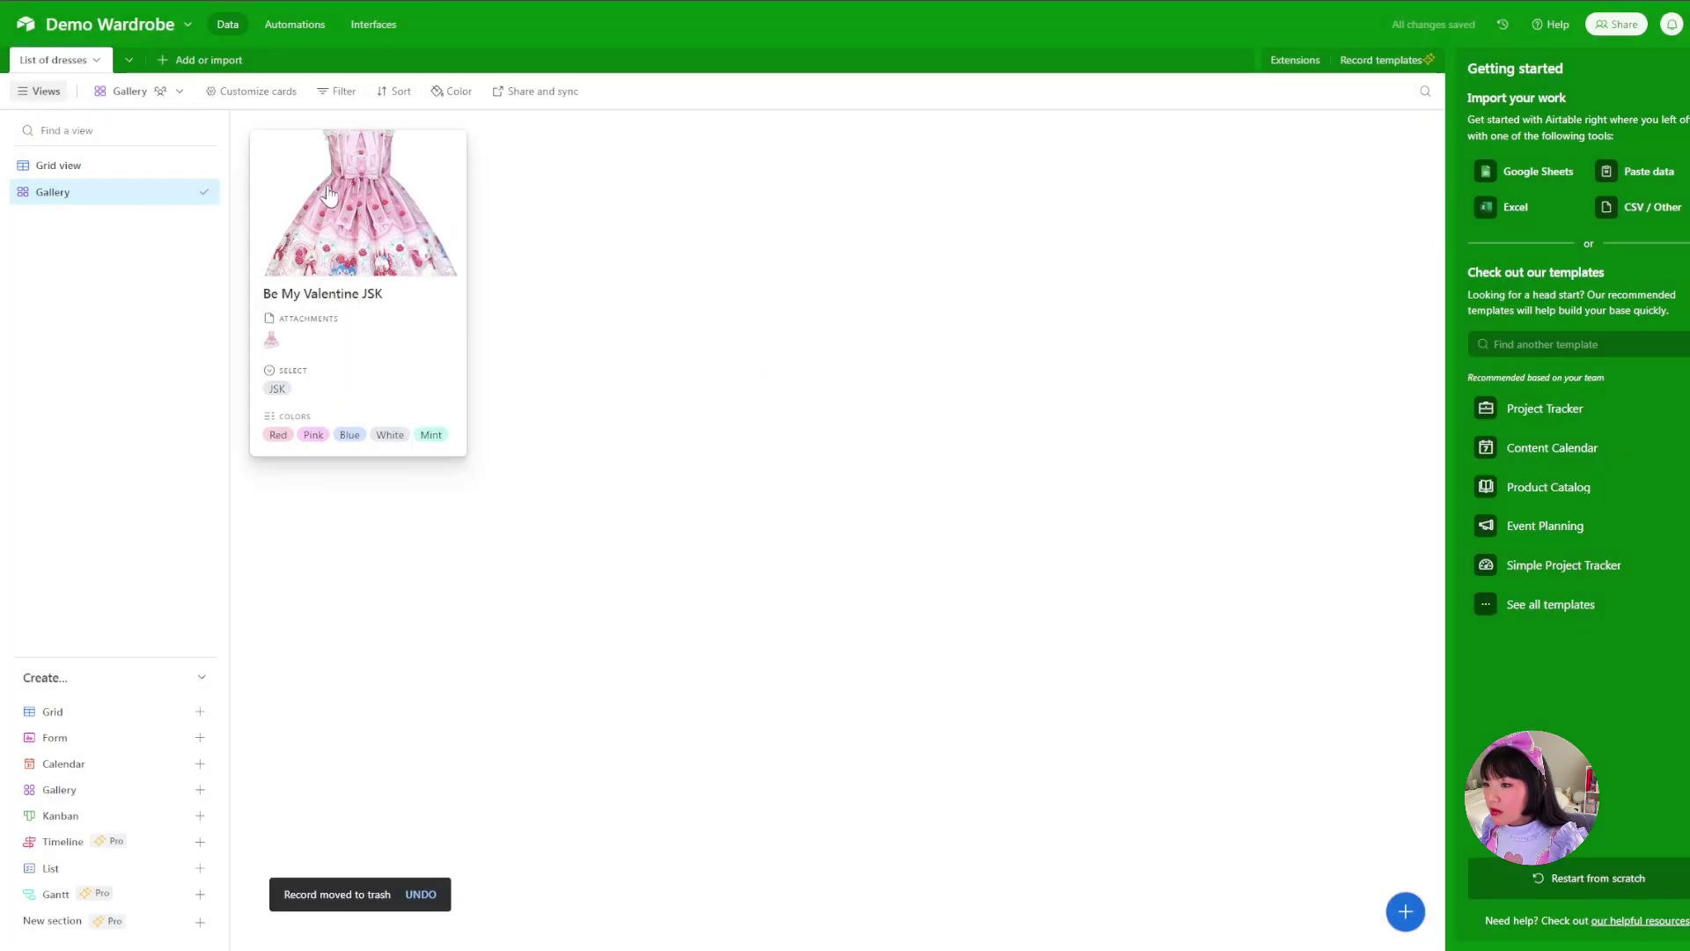
left_click(327, 189)
left_click(376, 505)
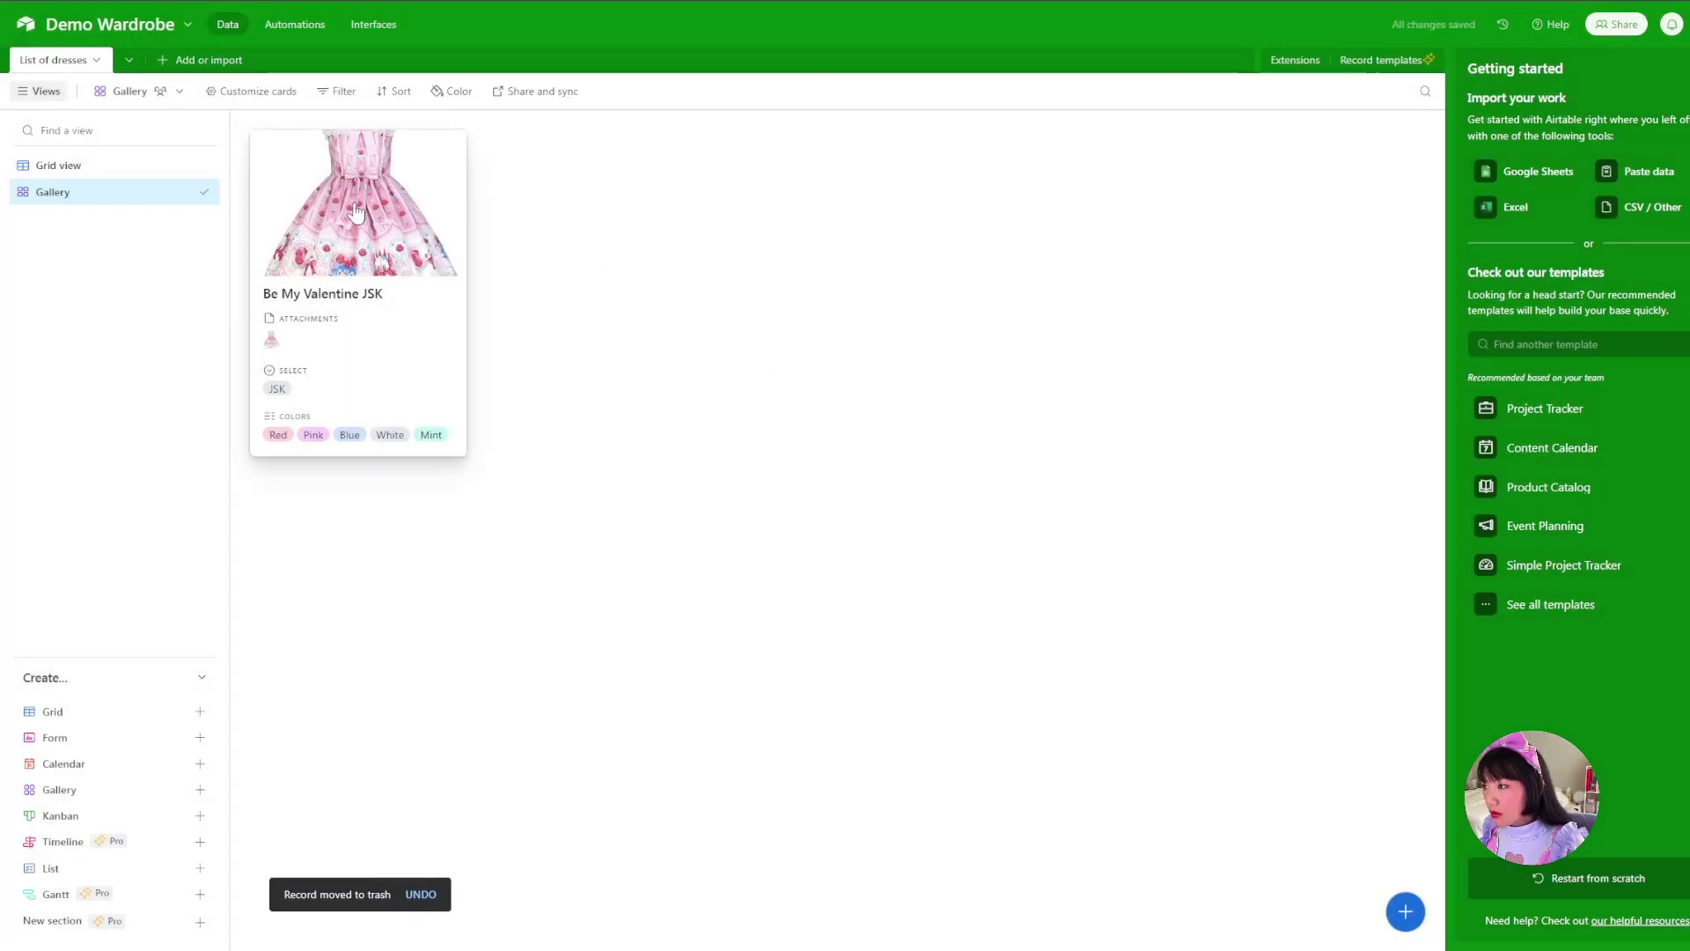
Change the gallery cards' image display from Crop to Fit.
left_click(253, 91)
left_click(559, 267)
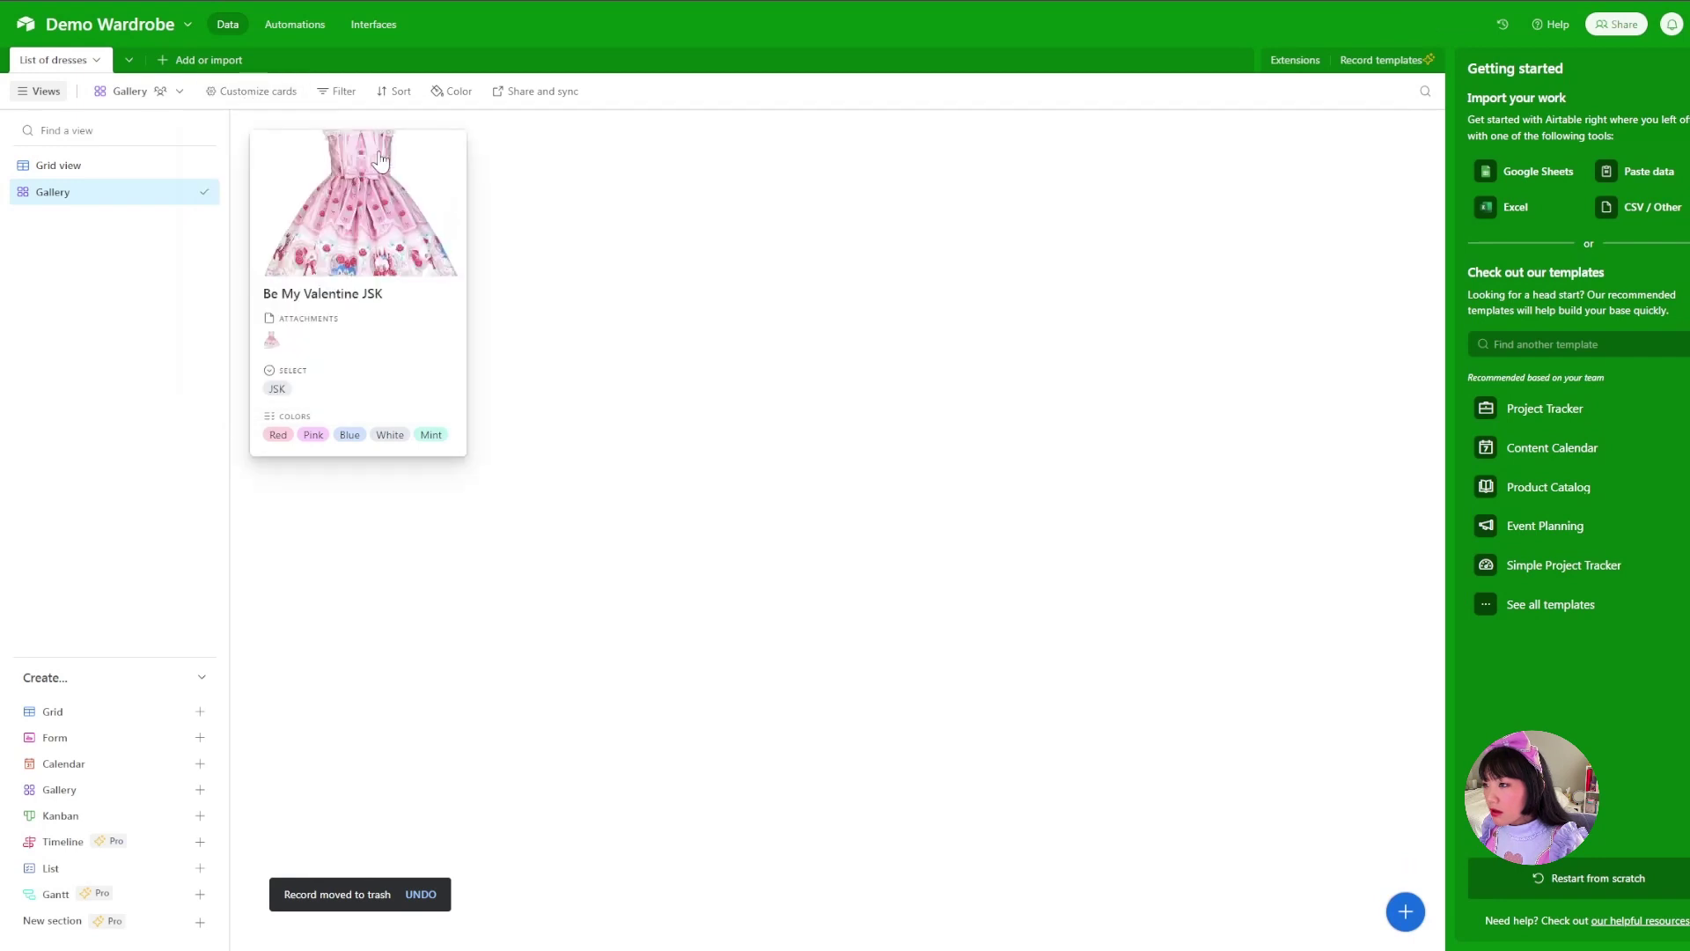
left_click(257, 95)
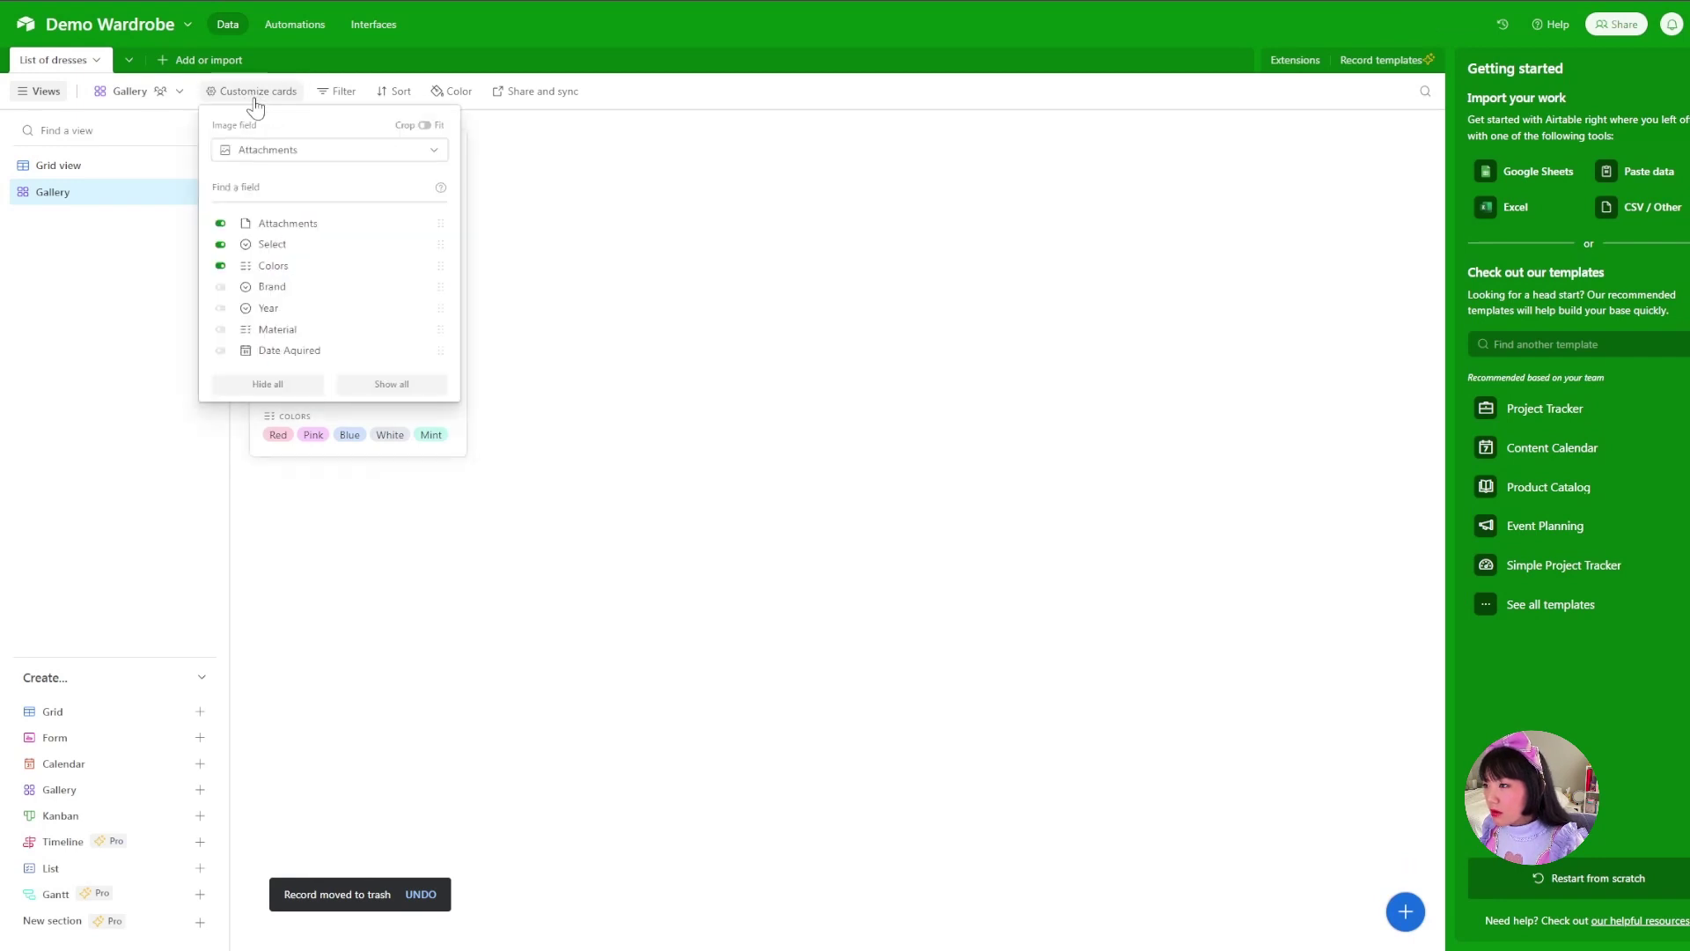
left_click(425, 126)
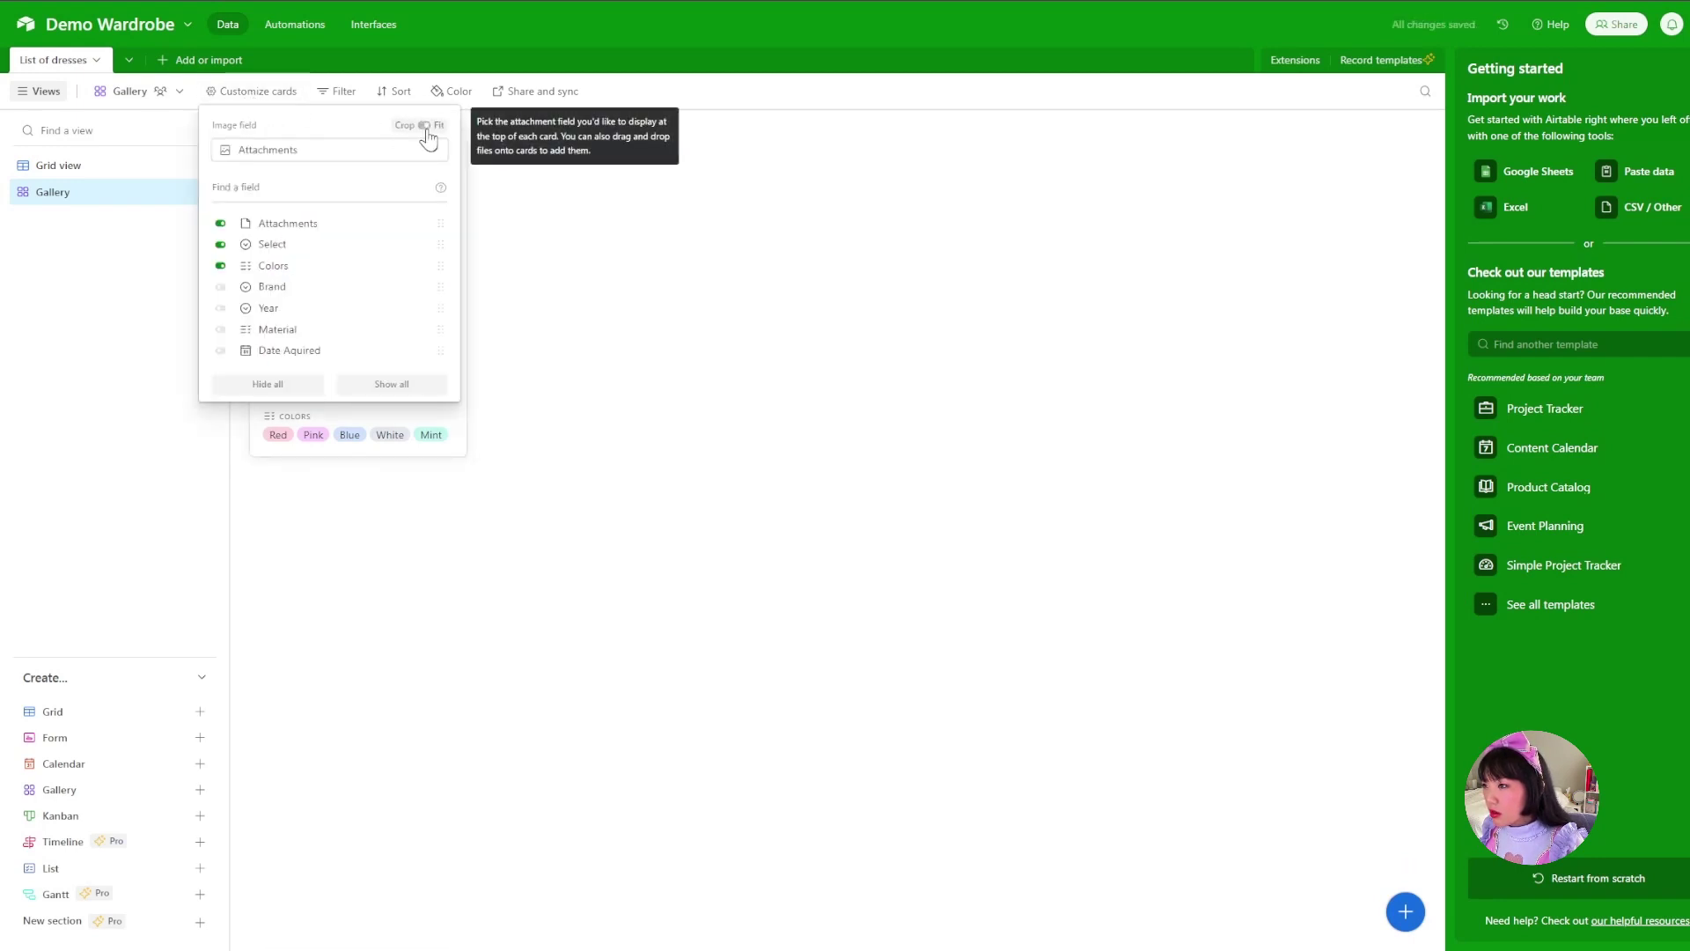
left_click(598, 283)
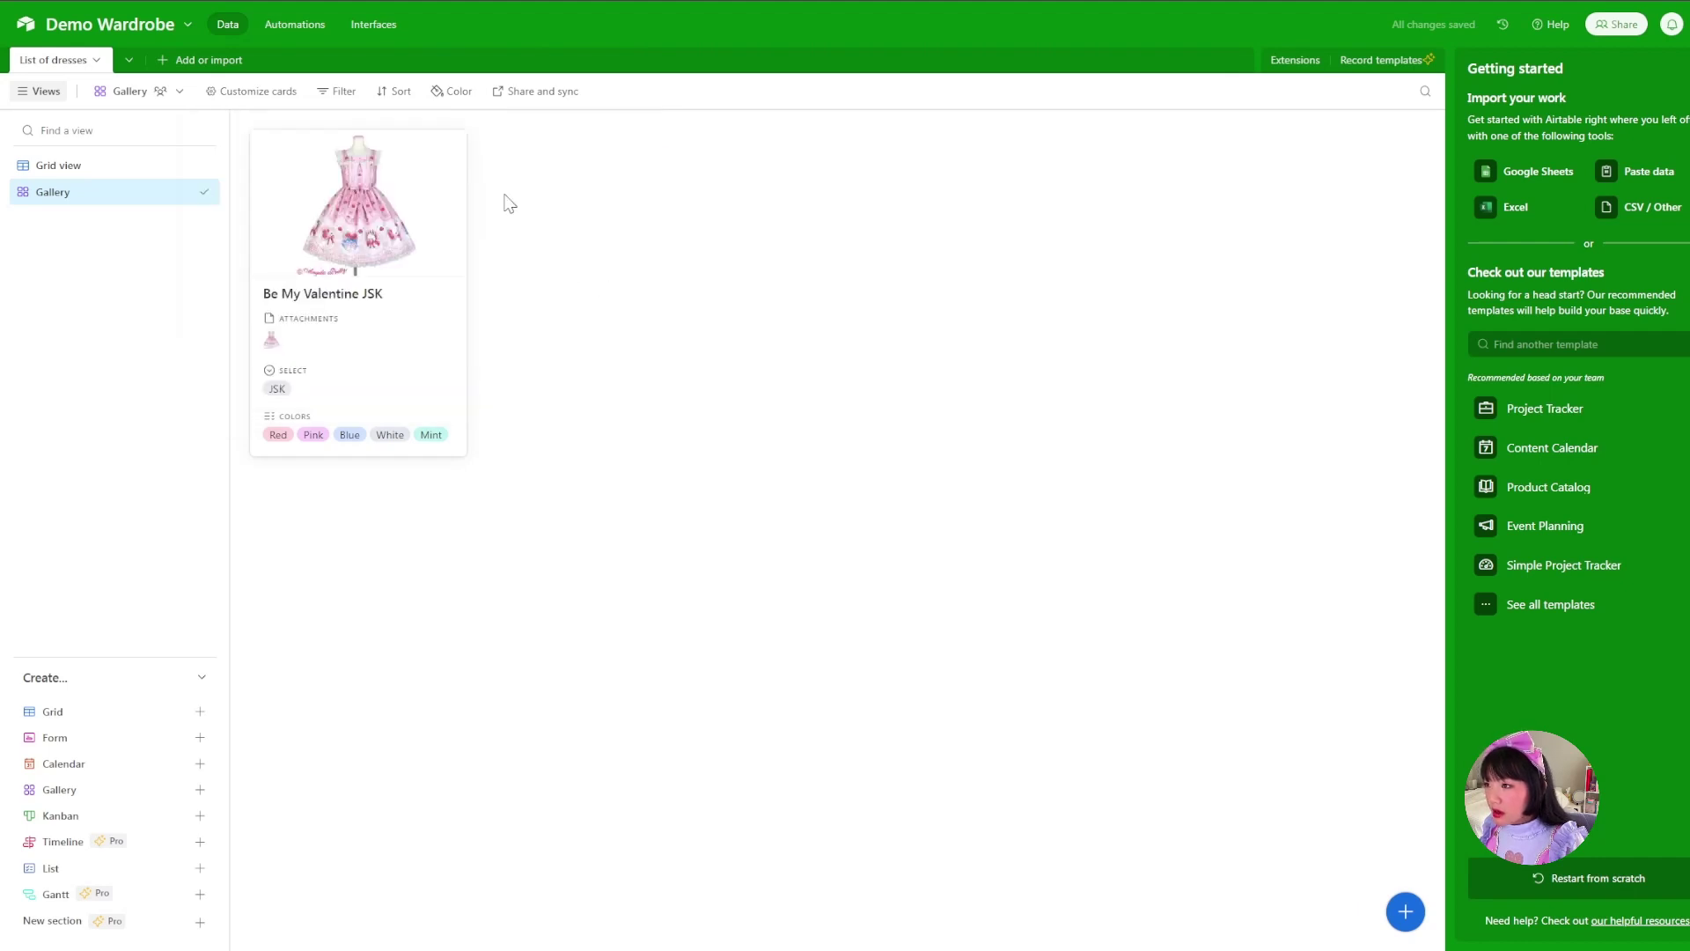
Hide the Colors, Select and Attachments fields on the gallery cards.
left_click(278, 97)
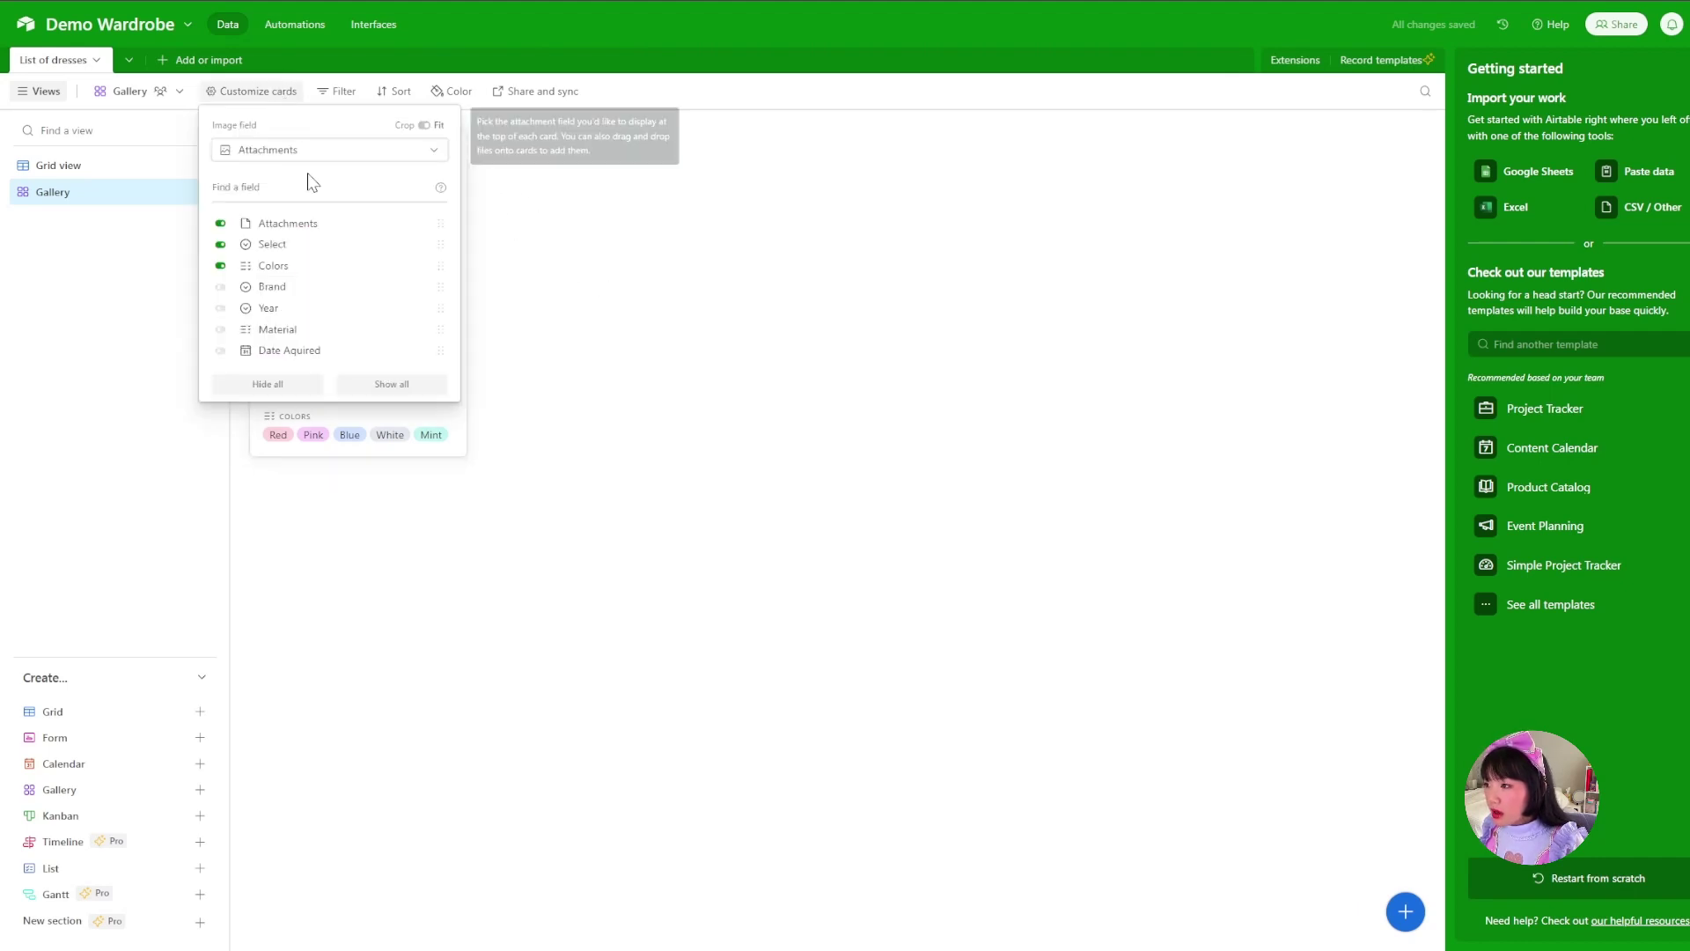
left_click(220, 265)
left_click(220, 244)
left_click(220, 223)
left_click(591, 326)
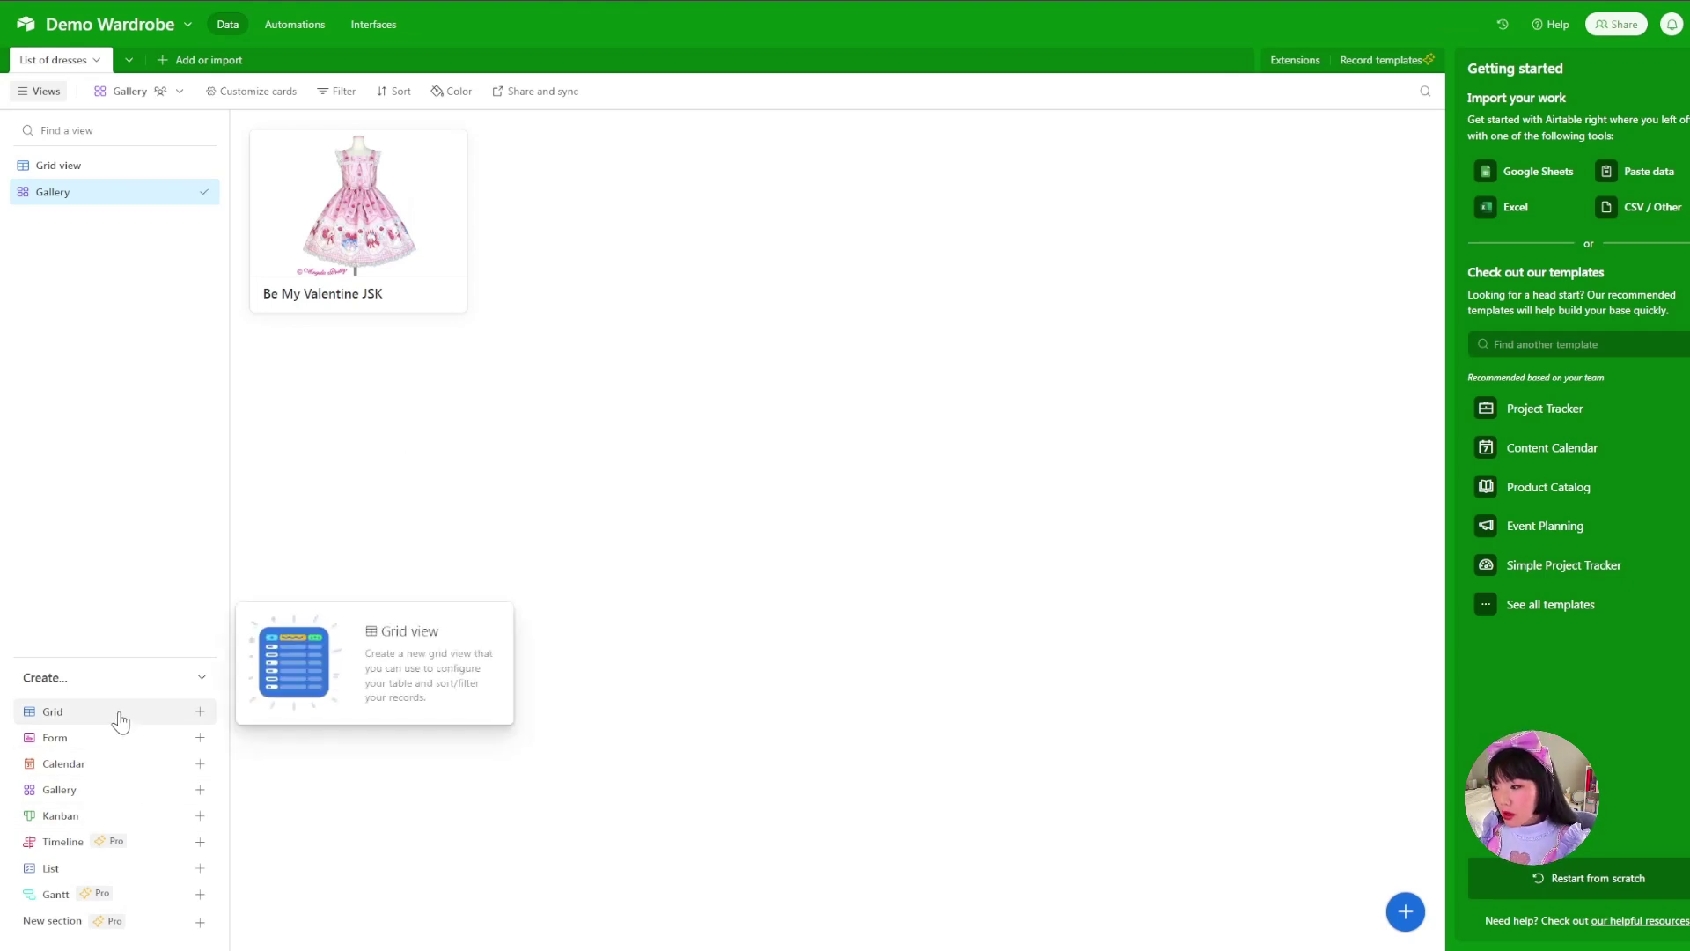
Create a Calendar view that places records by the Date Aquired field.
left_click(90, 764)
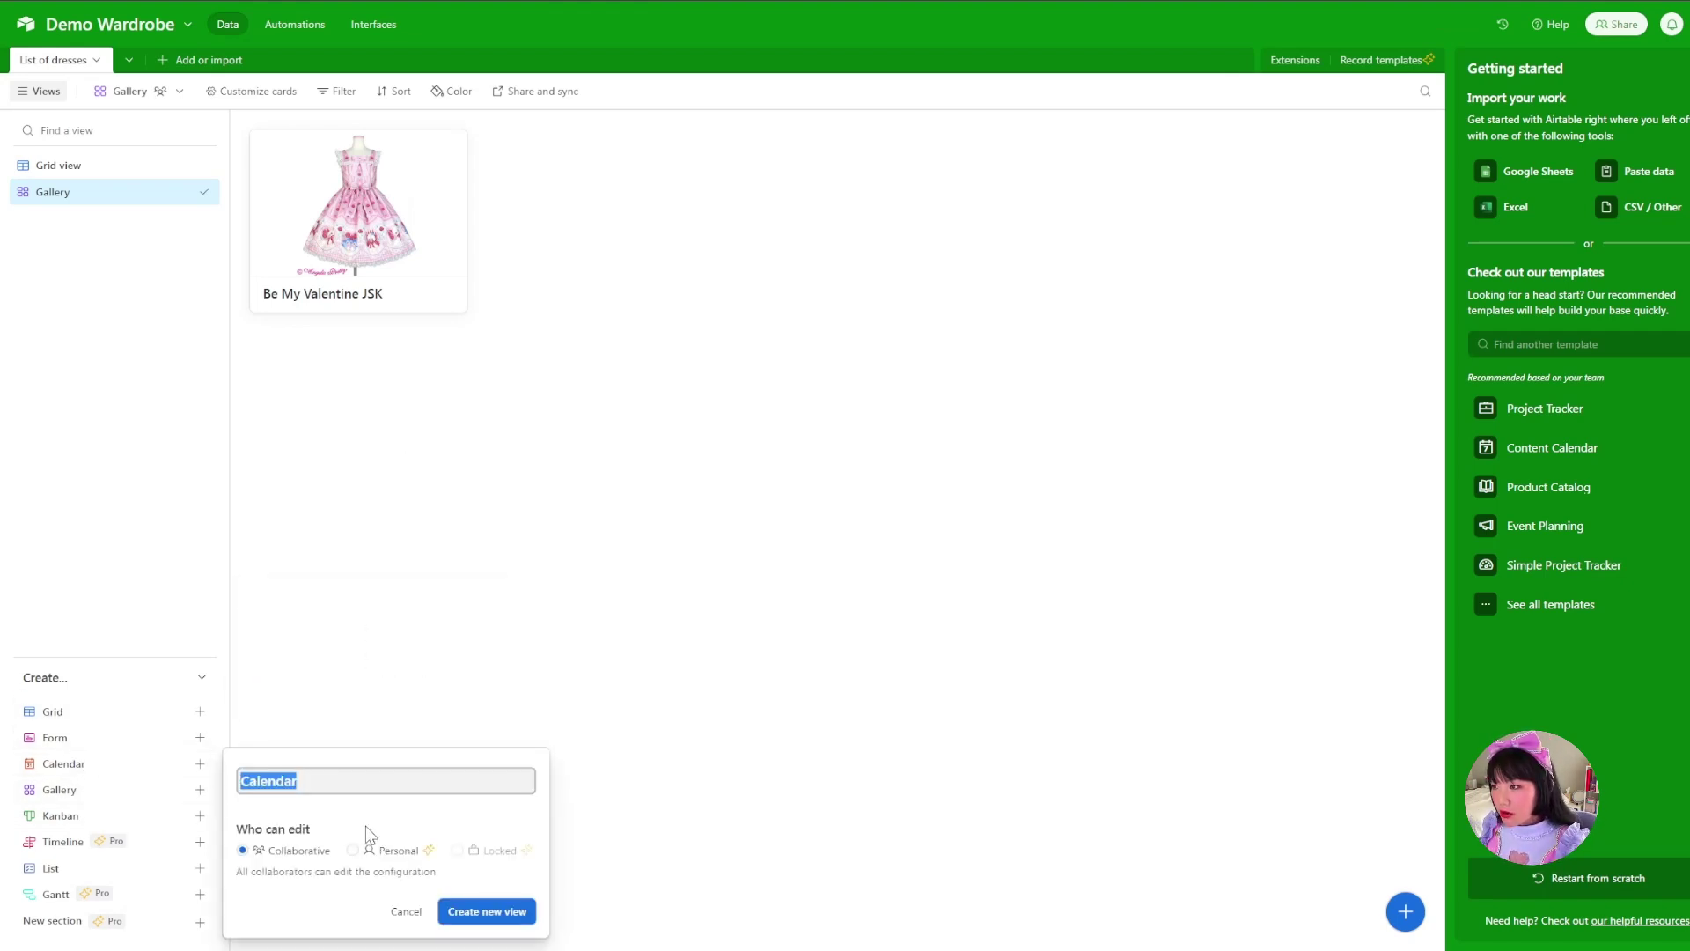
left_click(471, 916)
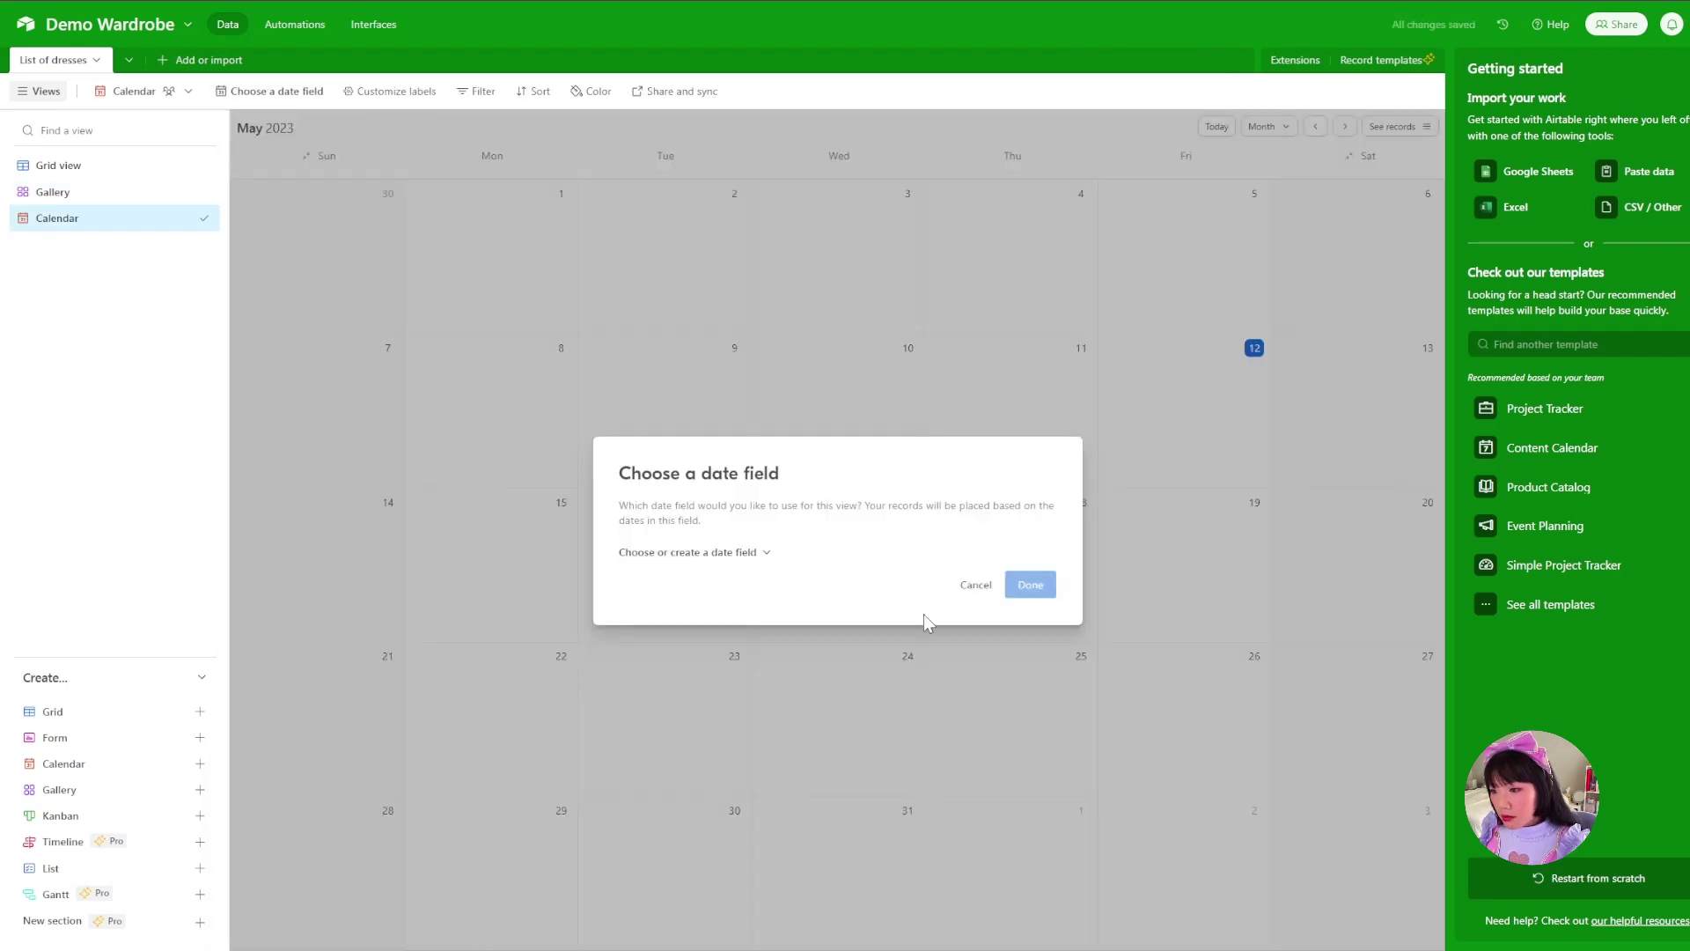
left_click(722, 553)
left_click(674, 606)
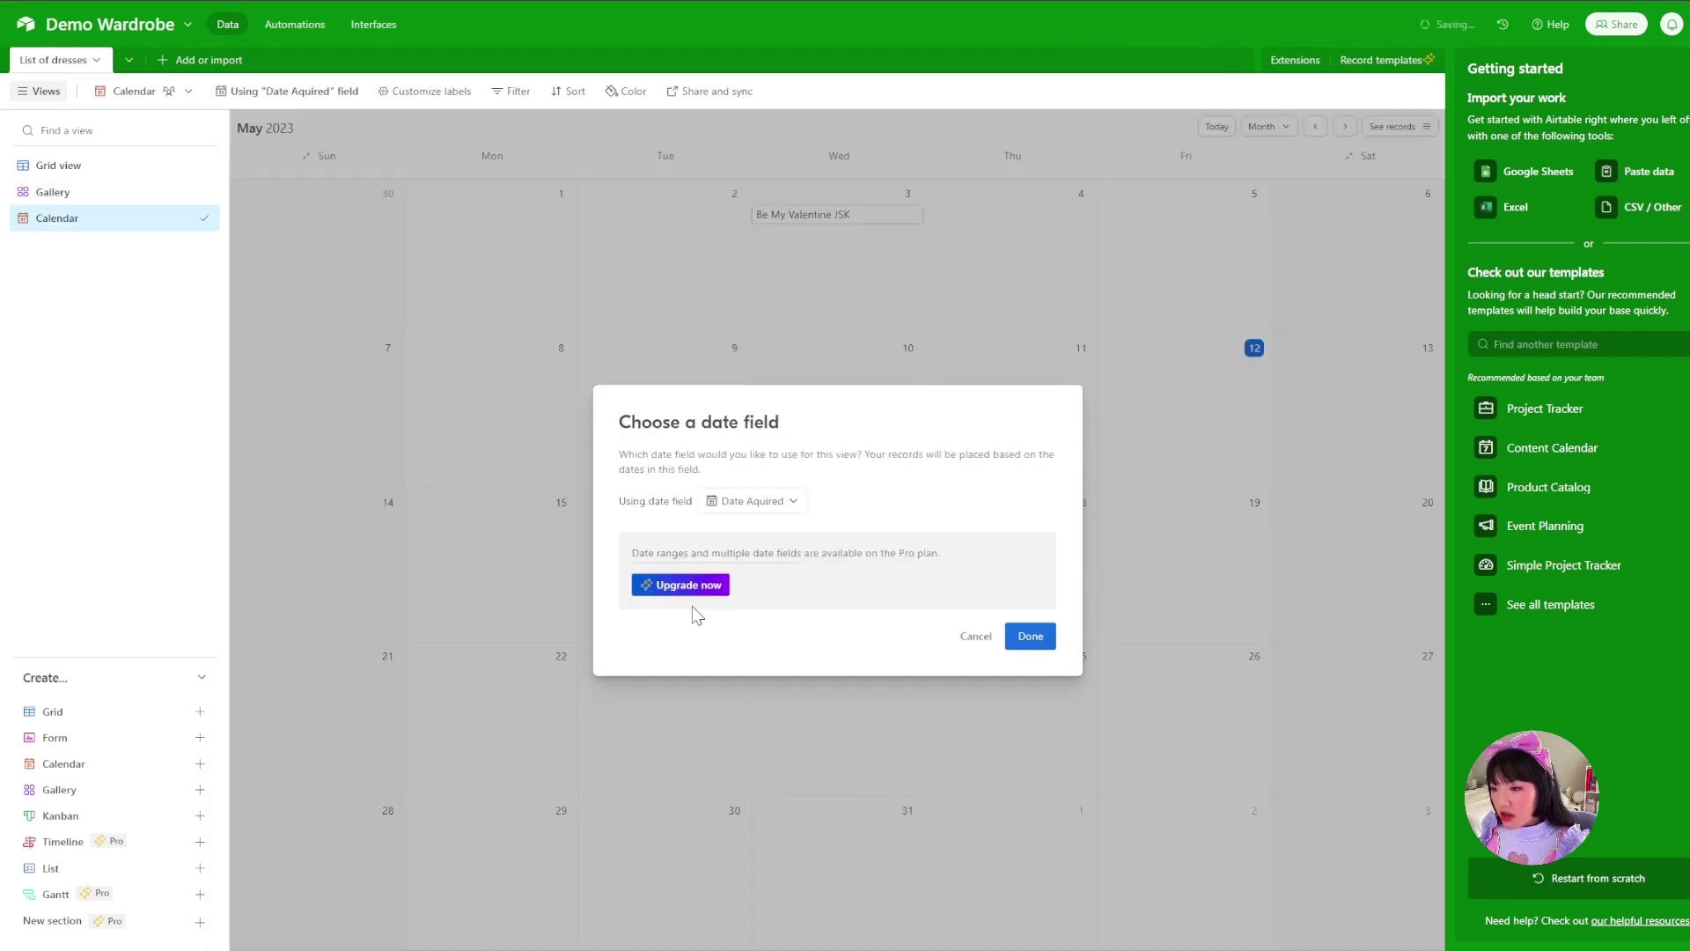
left_click(1030, 635)
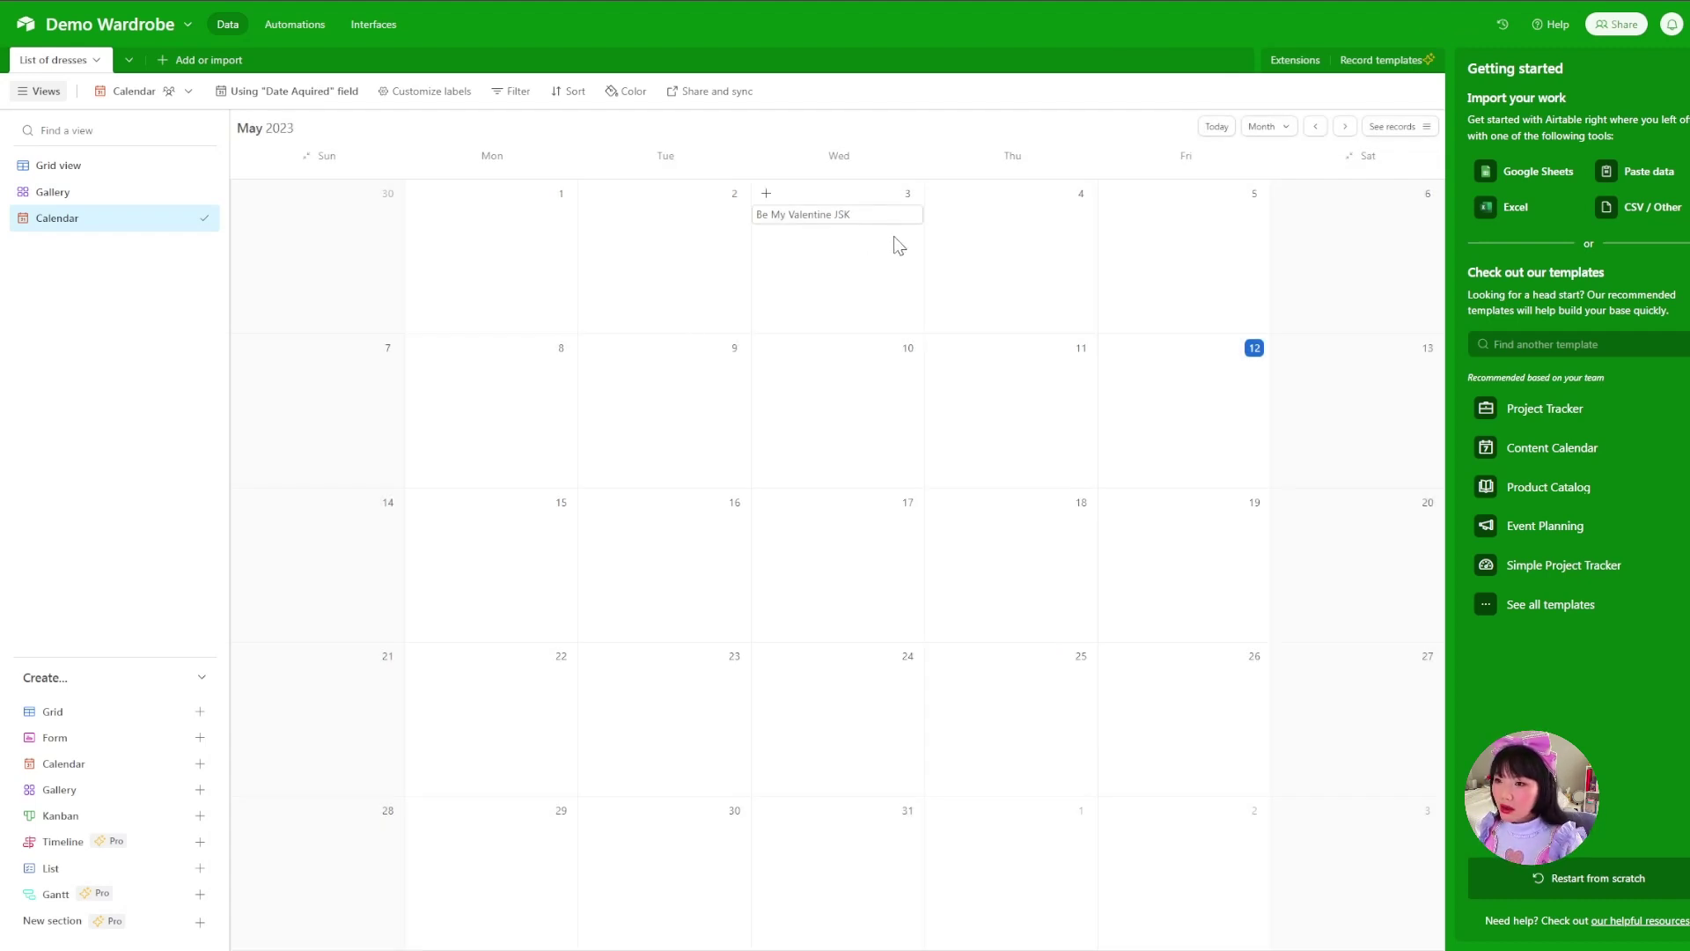
Page back three months in the calendar and return to May 2023.
left_click(1315, 126)
left_click(1315, 126)
left_click(1315, 126)
left_click(1345, 126)
left_click(1345, 126)
left_click(1346, 126)
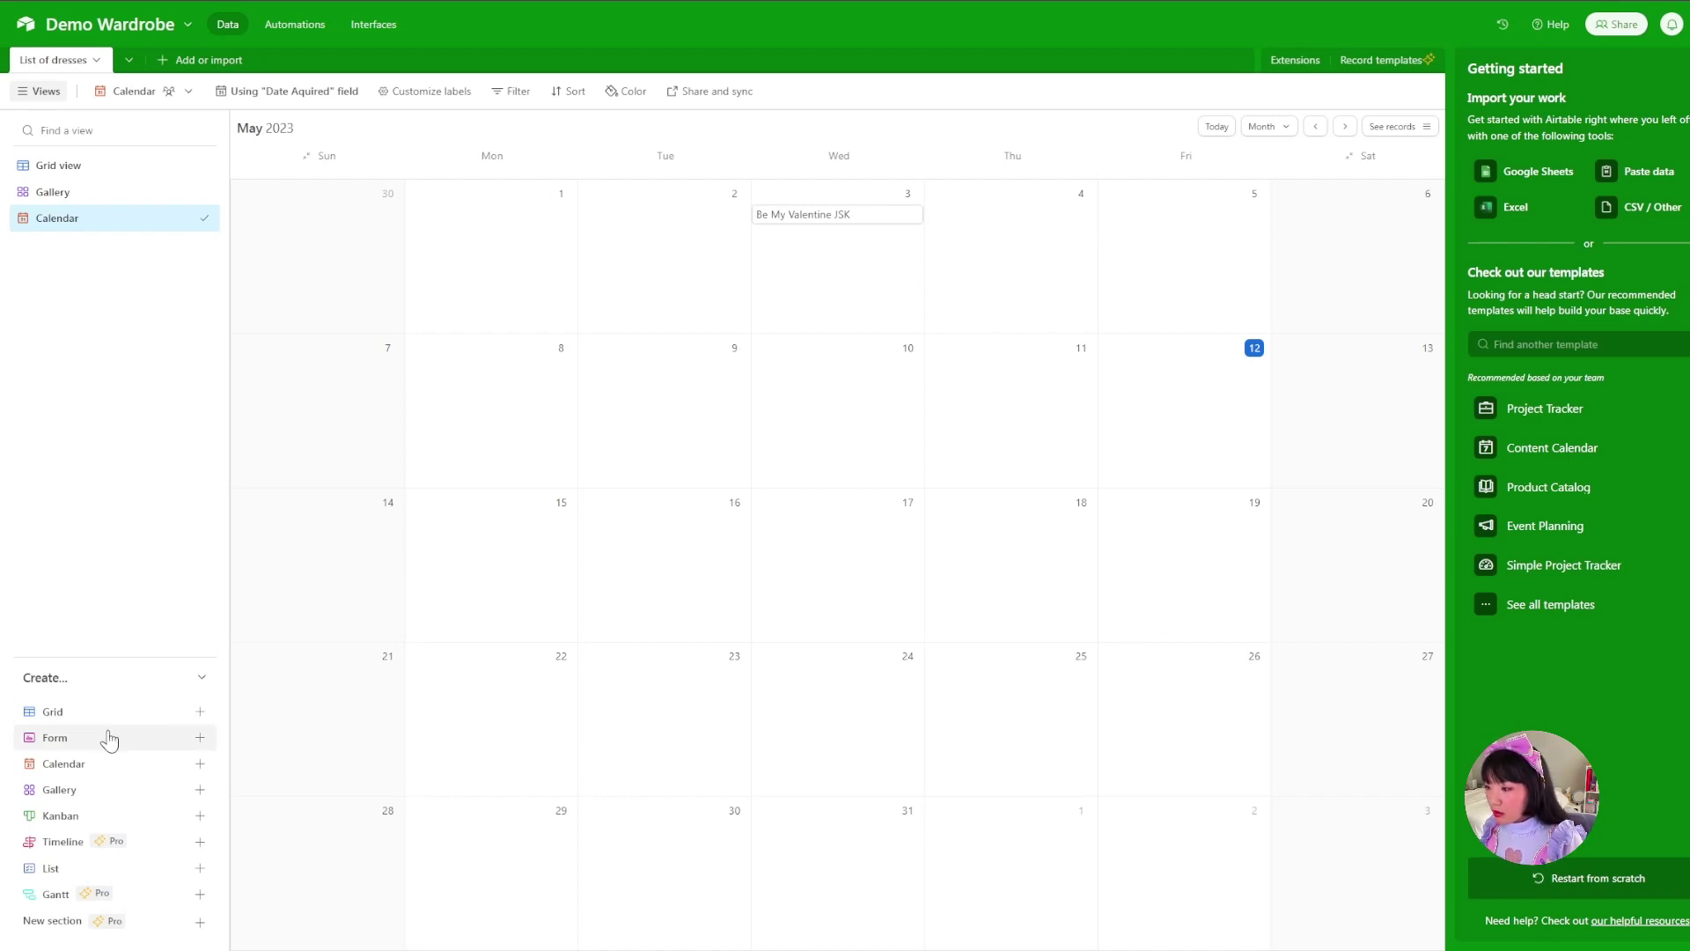
mouse_move(75, 748)
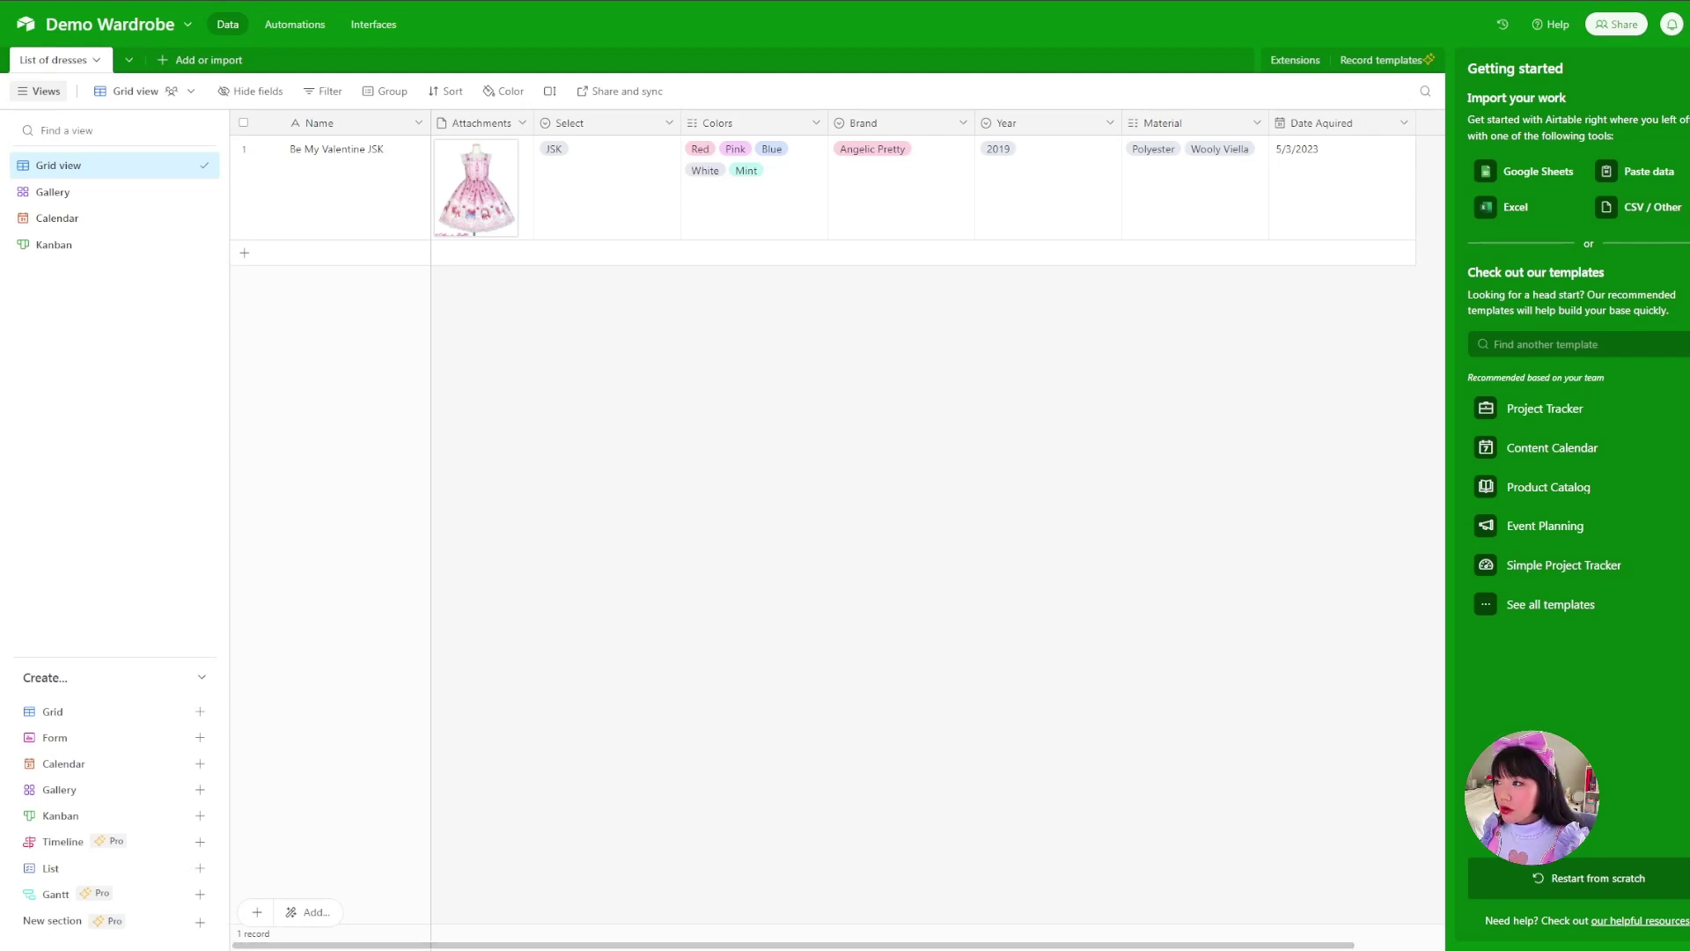
Switch to the Fashion & Collectables base and start a new interface, proceeding to the layout choice.
left_click(26, 24)
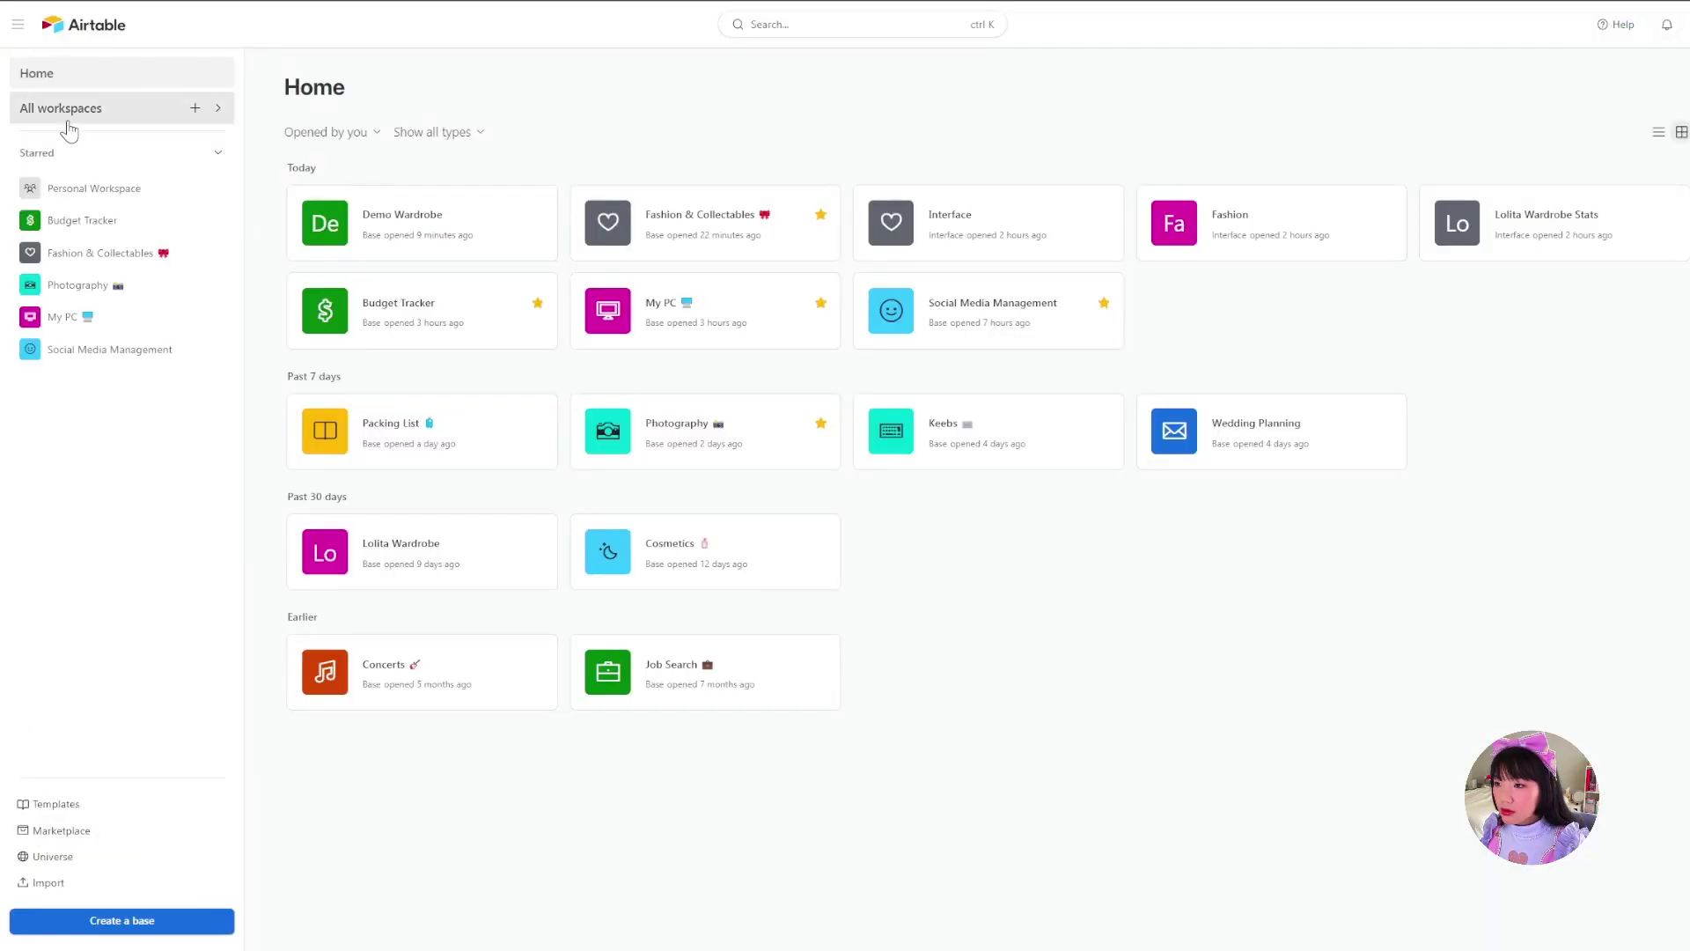
left_click(674, 218)
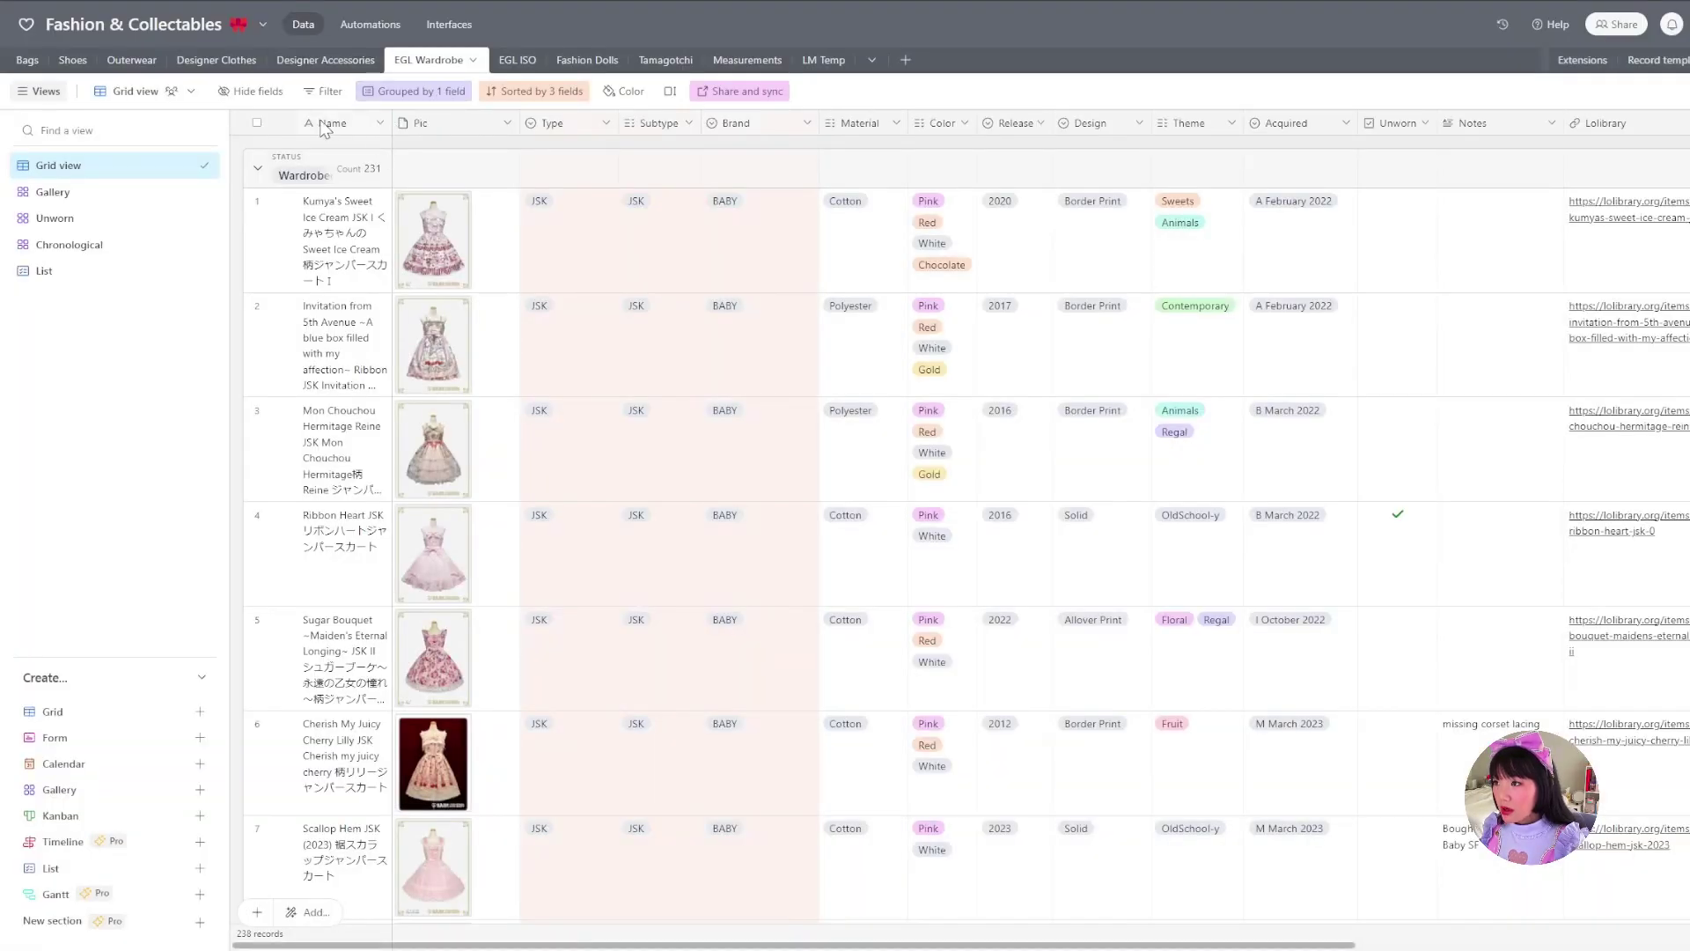
left_click(446, 26)
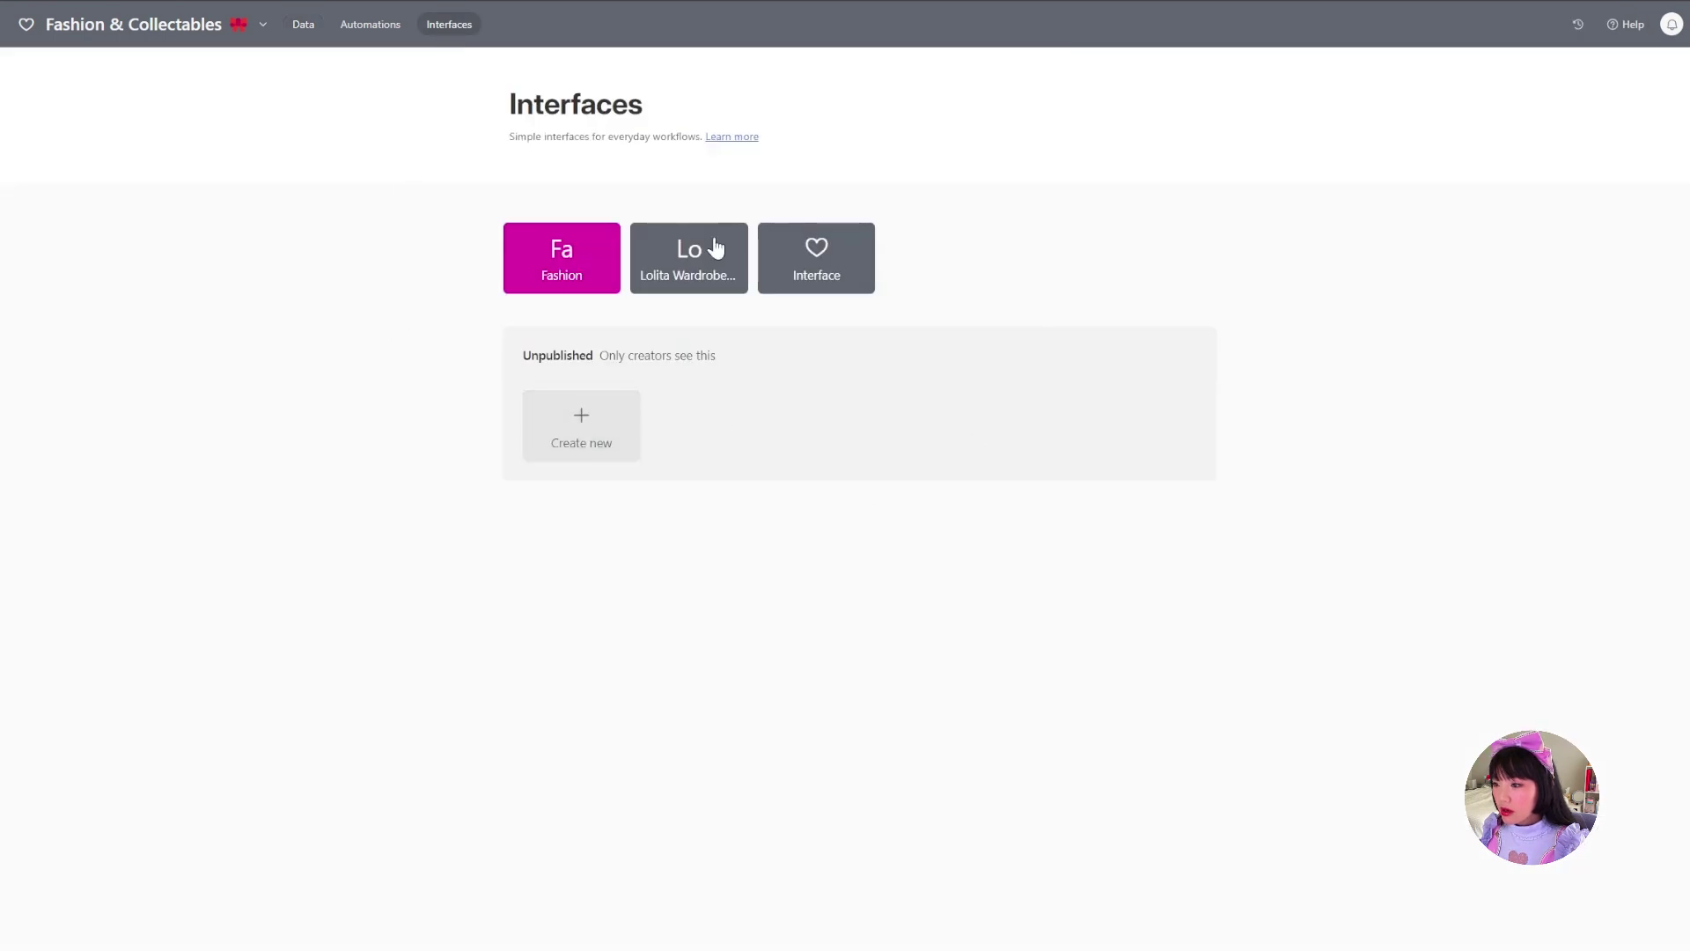
left_click(559, 457)
left_click(1261, 718)
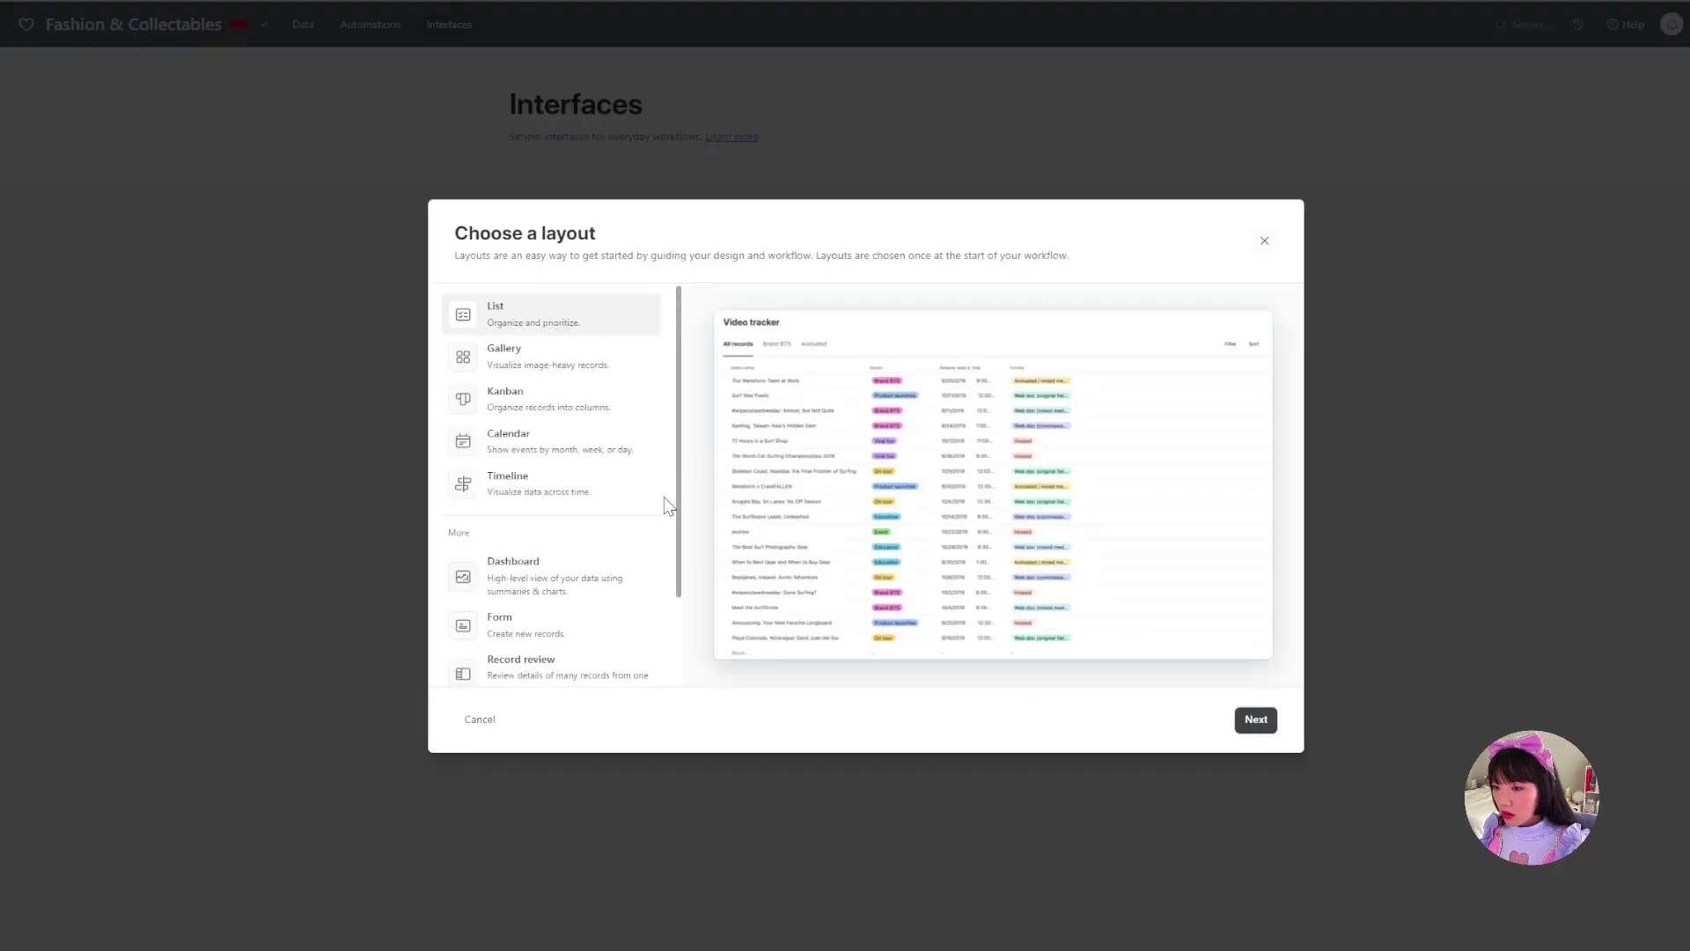
Preview the Gallery, Kanban, Calendar, Timeline, Dashboard, Form, Record review and Record summary layouts, and leave the layout choice without picking one.
left_click(509, 370)
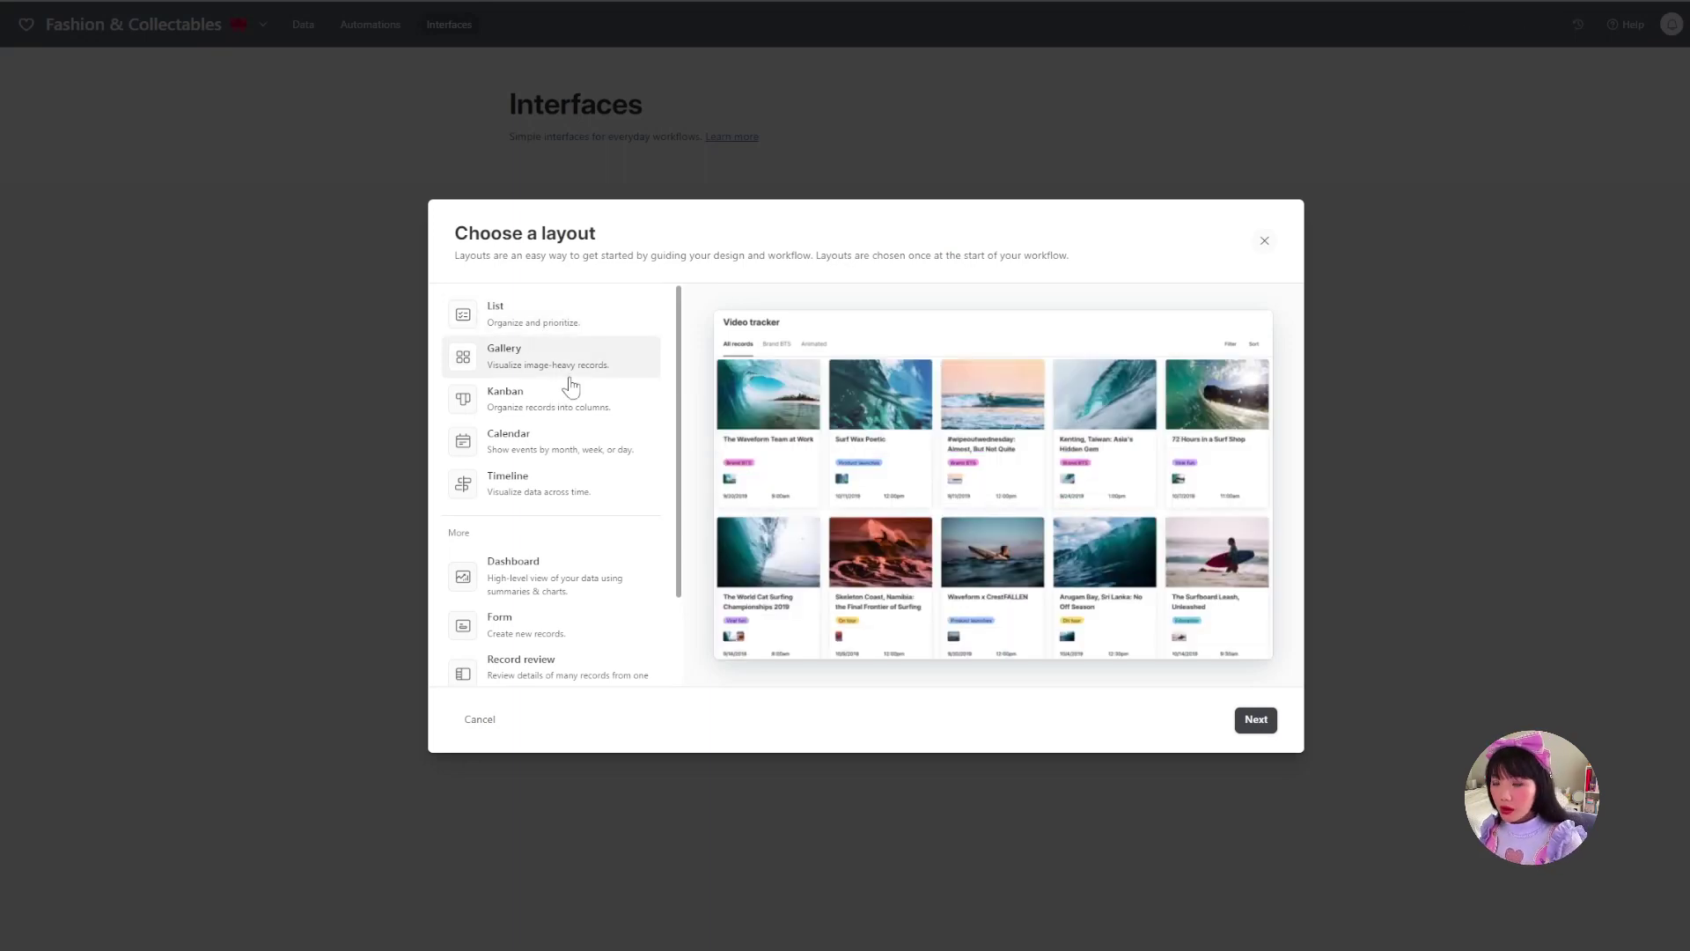
left_click(509, 365)
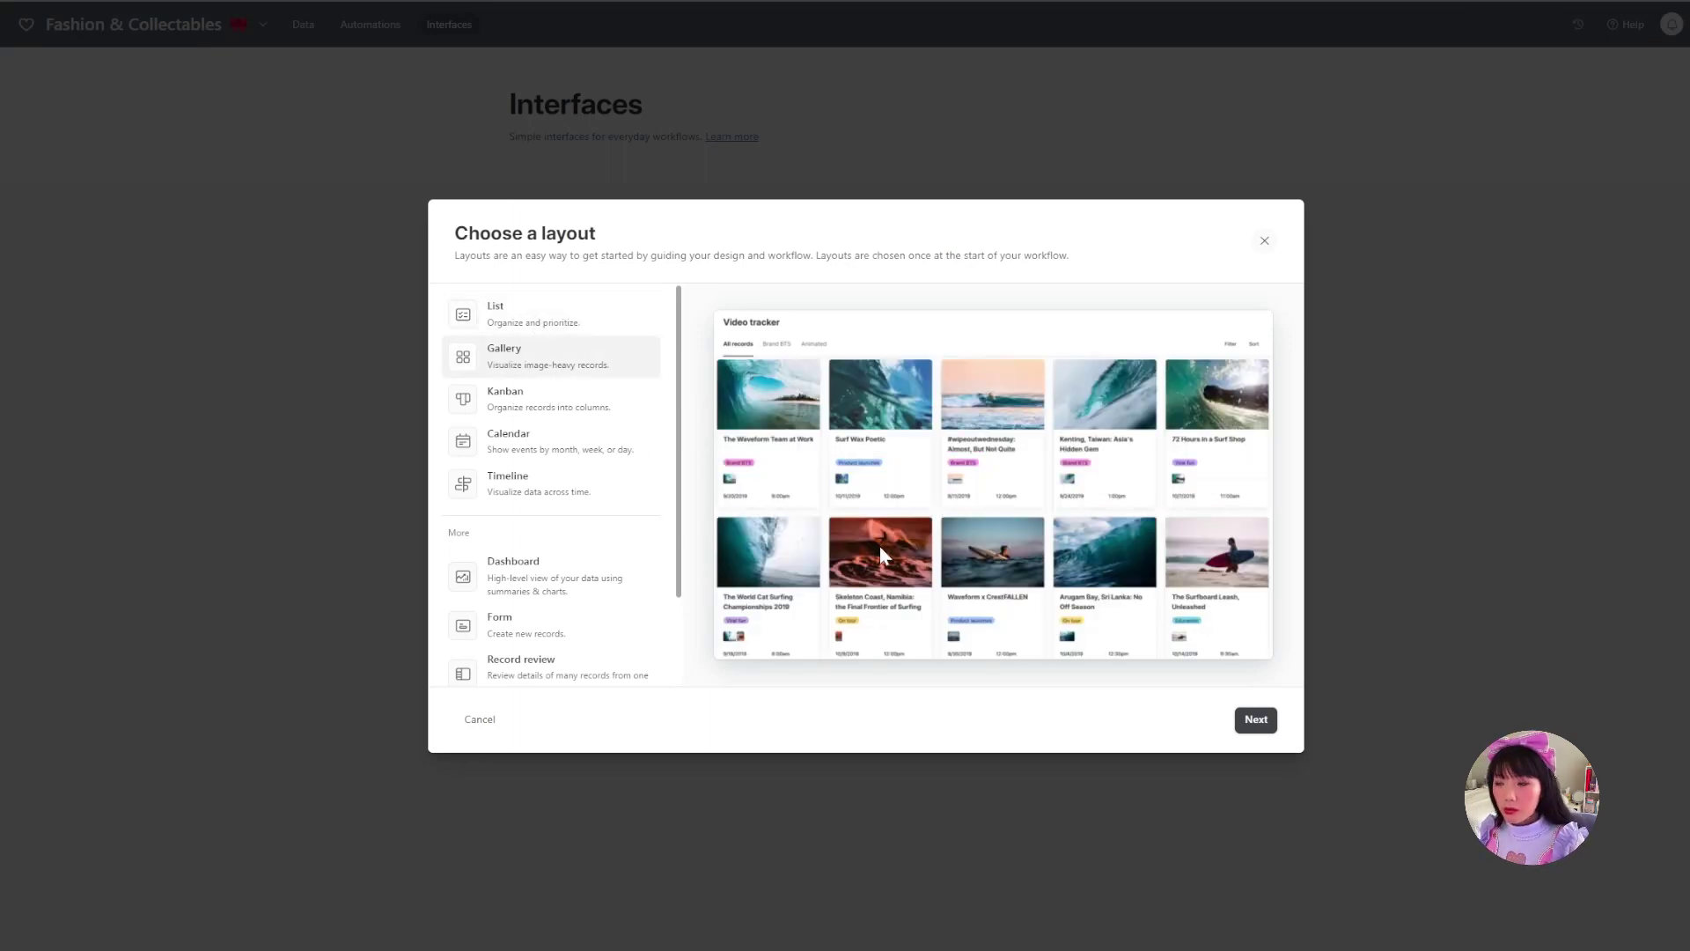
left_click(537, 398)
left_click(577, 453)
left_click(546, 499)
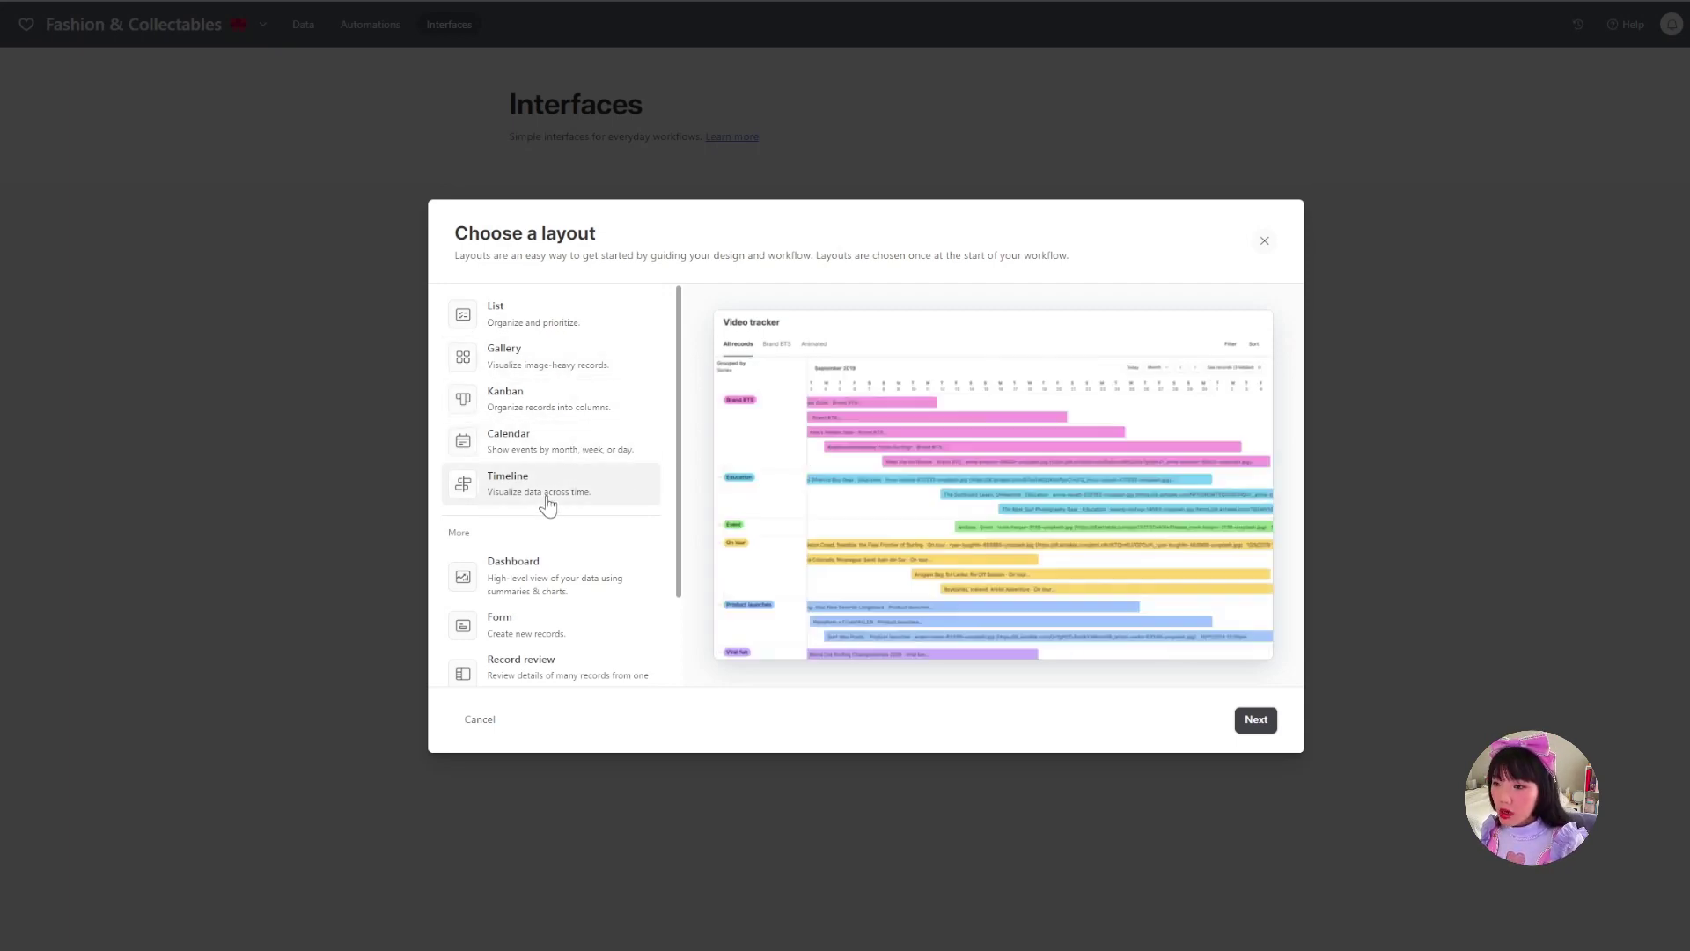
scroll(528, 475, "down", 2)
left_click(558, 472)
left_click(558, 521)
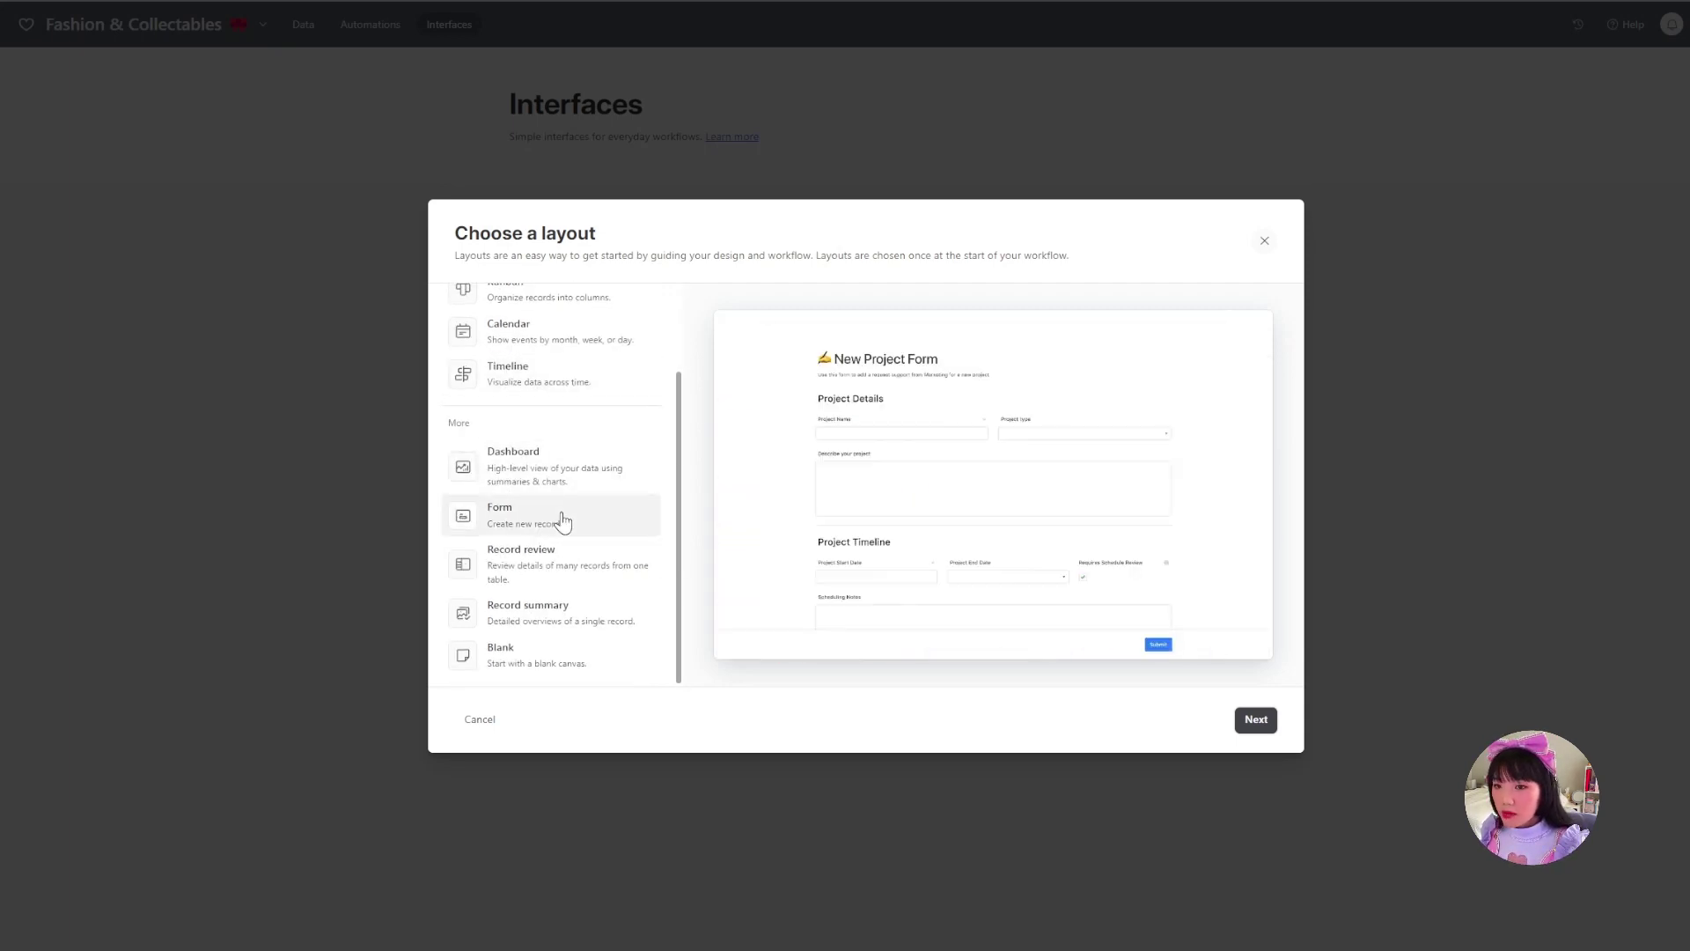
left_click(538, 574)
left_click(533, 607)
left_click(1264, 241)
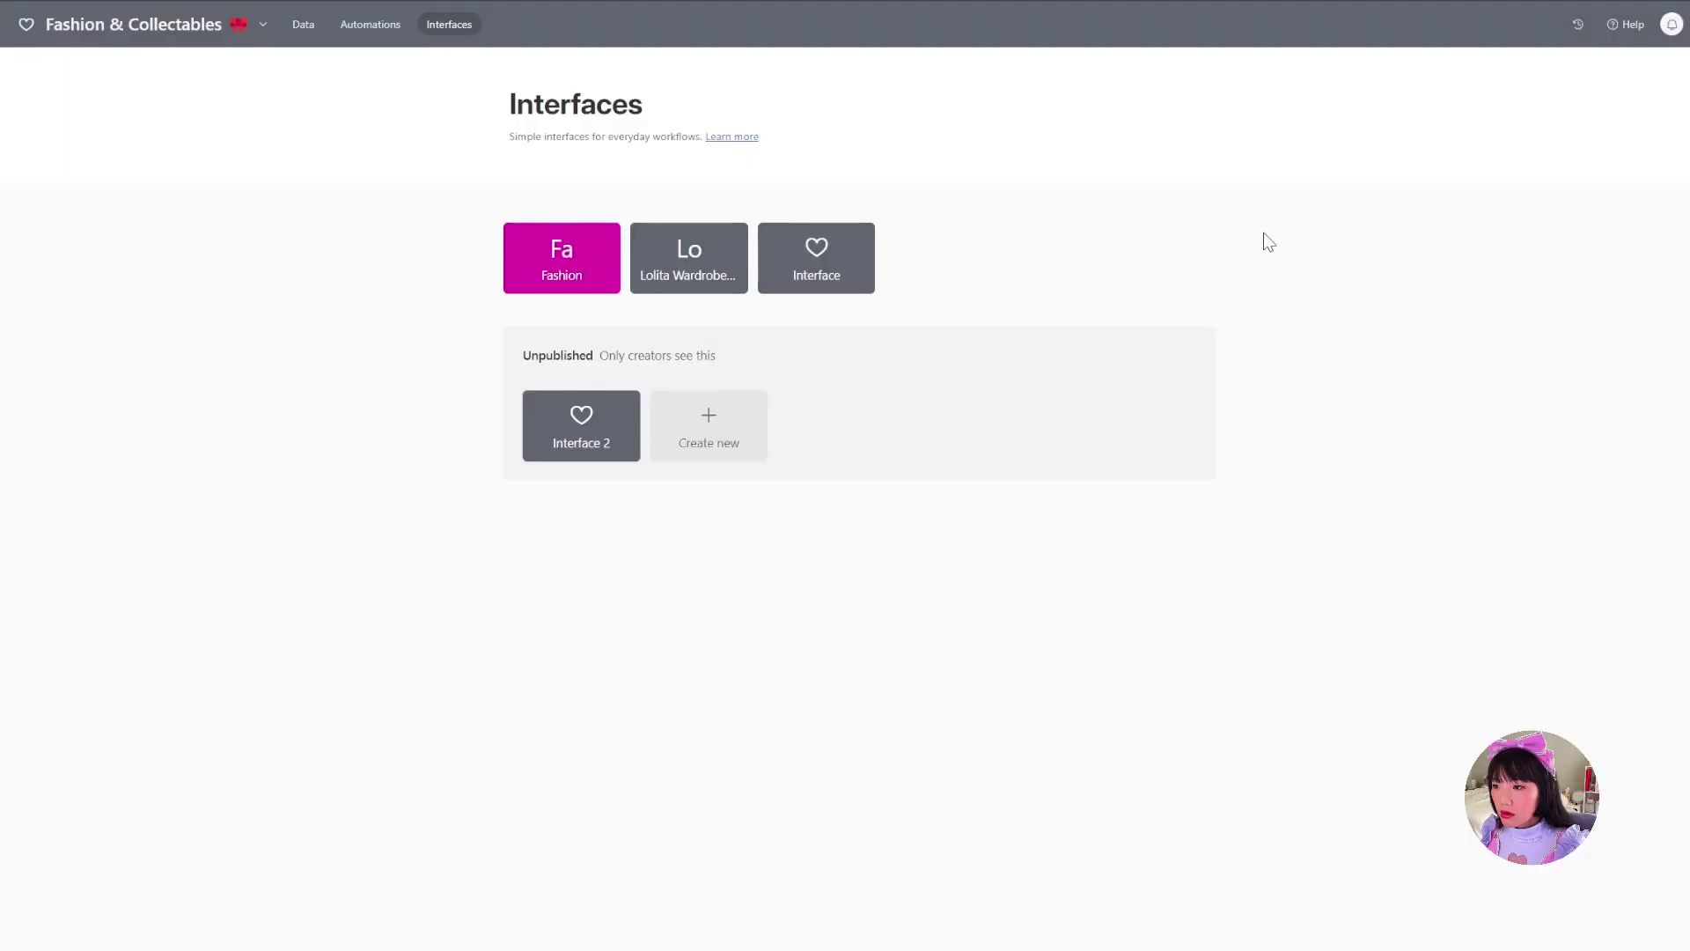
Open the Lolita Wardrobe interface and examine its Types, Colors, Brands, Design Types and Themes charts.
left_click(692, 266)
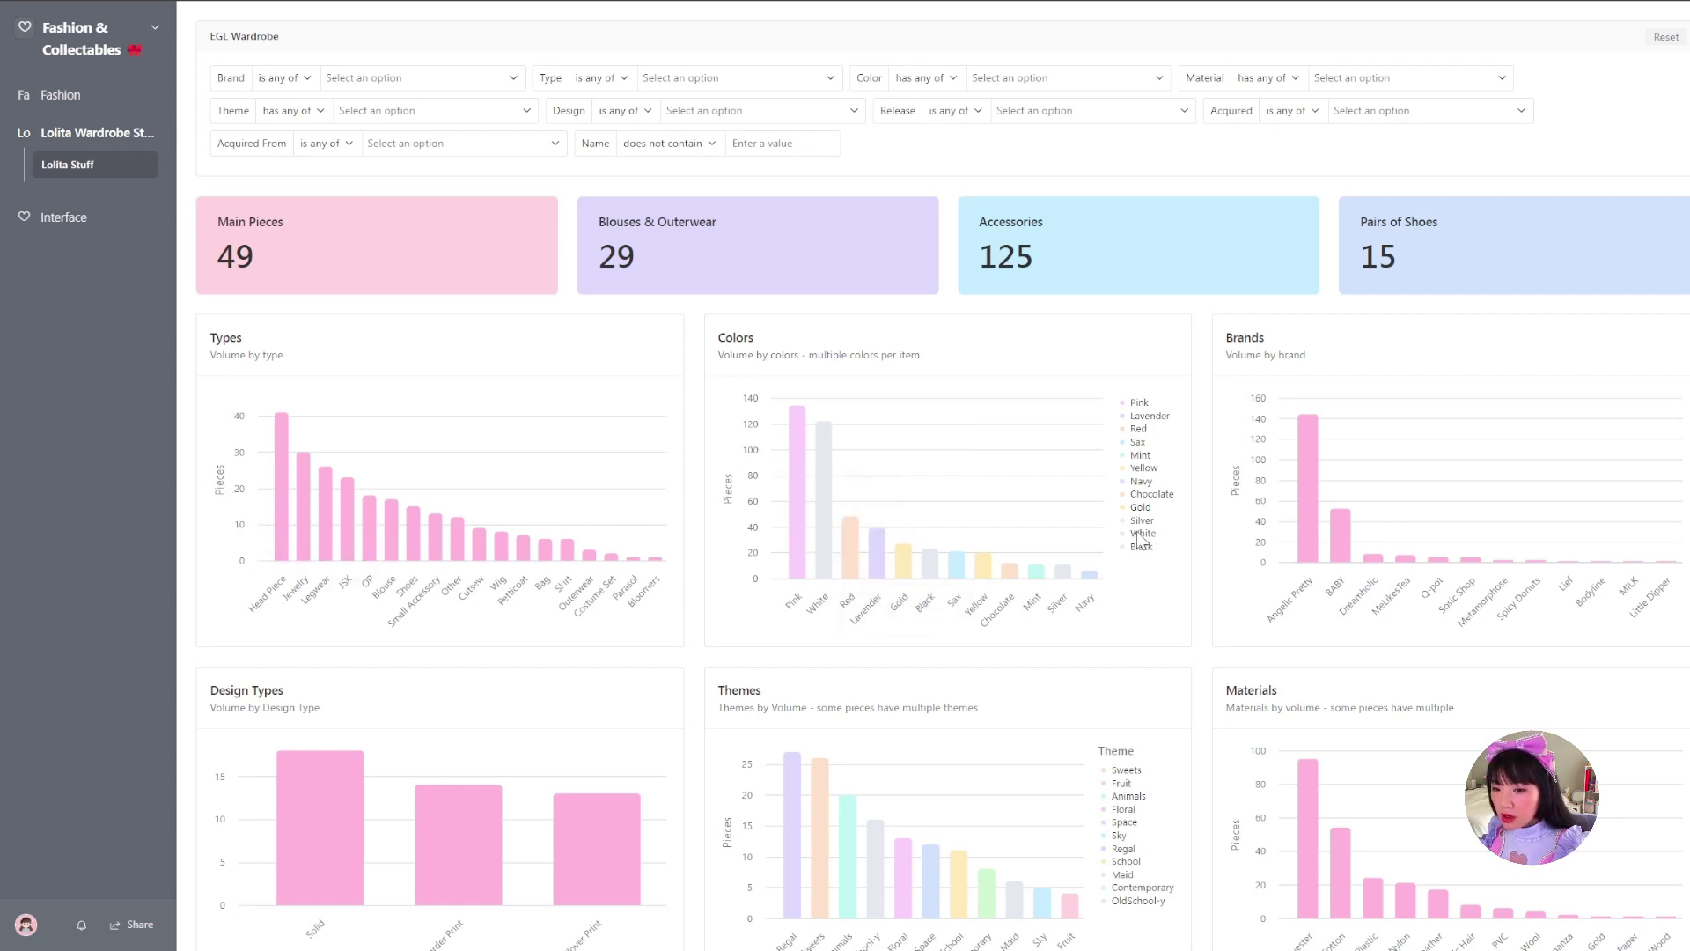
mouse_move(1305, 554)
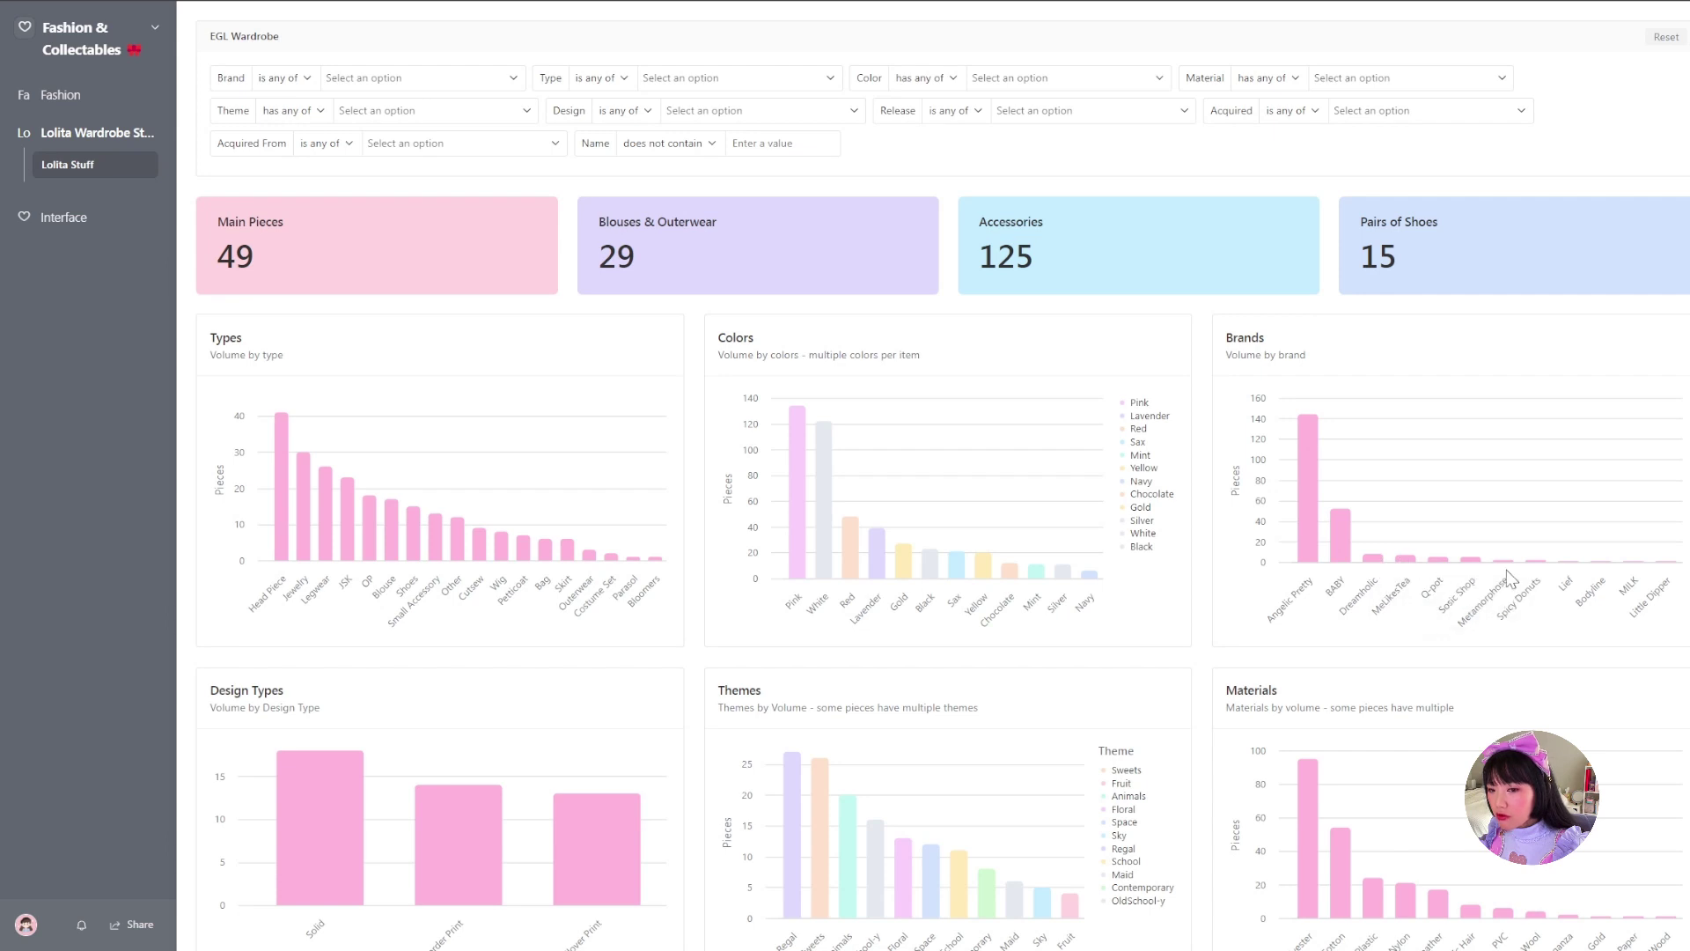
mouse_move(1377, 566)
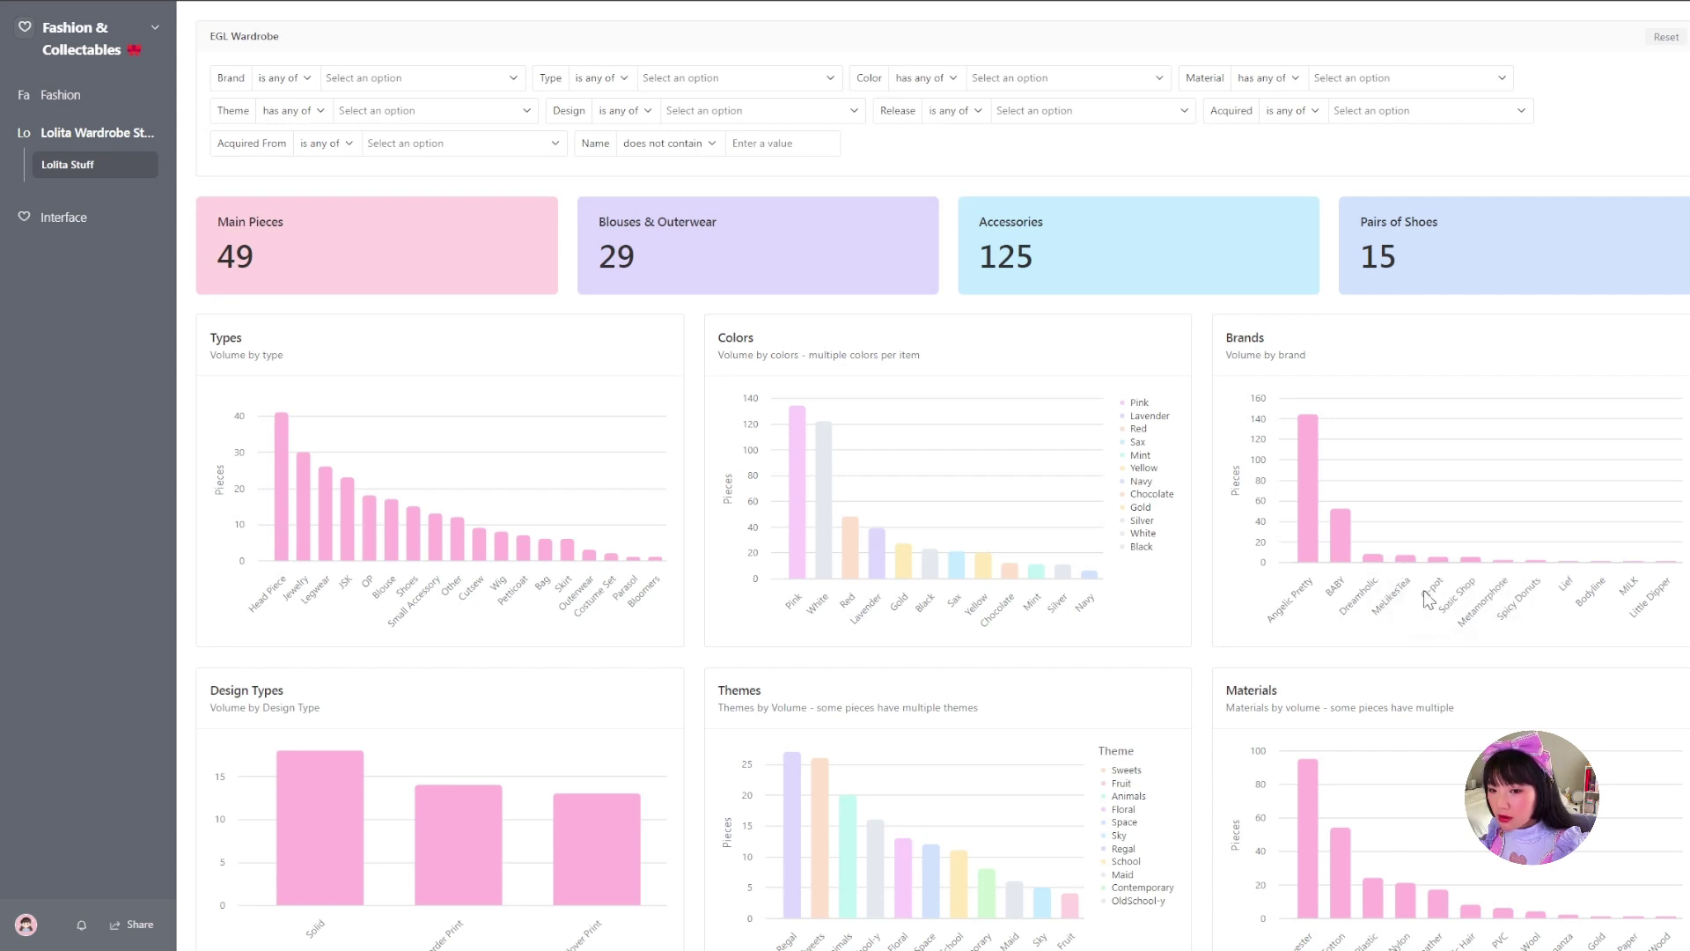
scroll(494, 564, "down", 2)
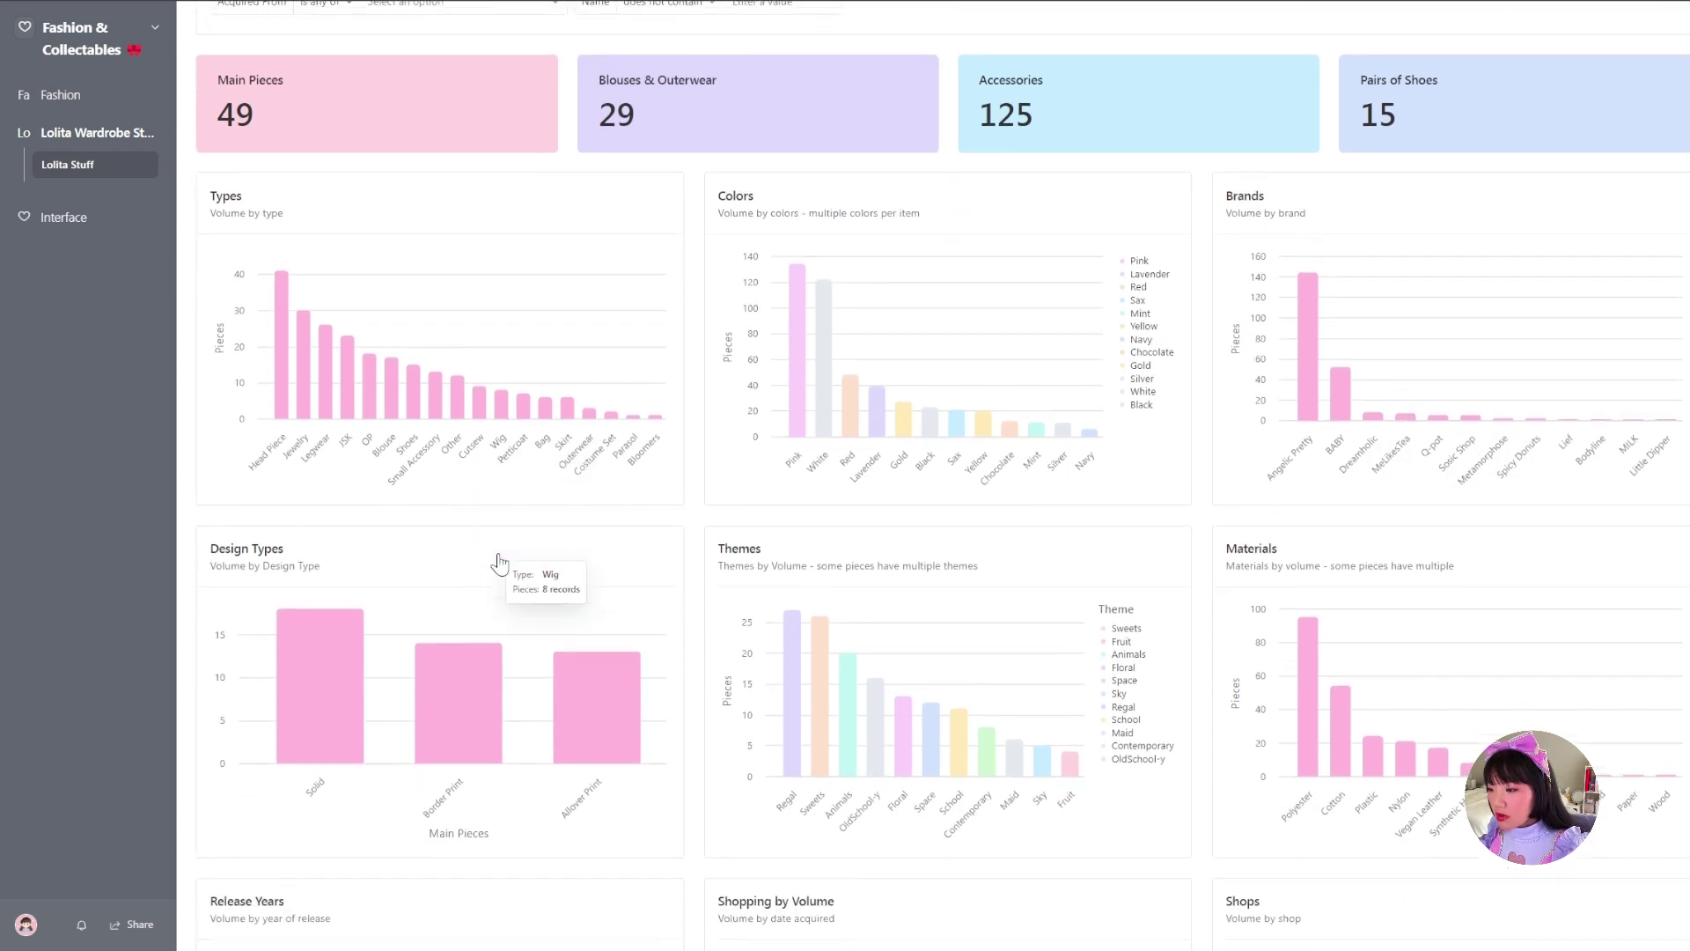
mouse_move(296, 755)
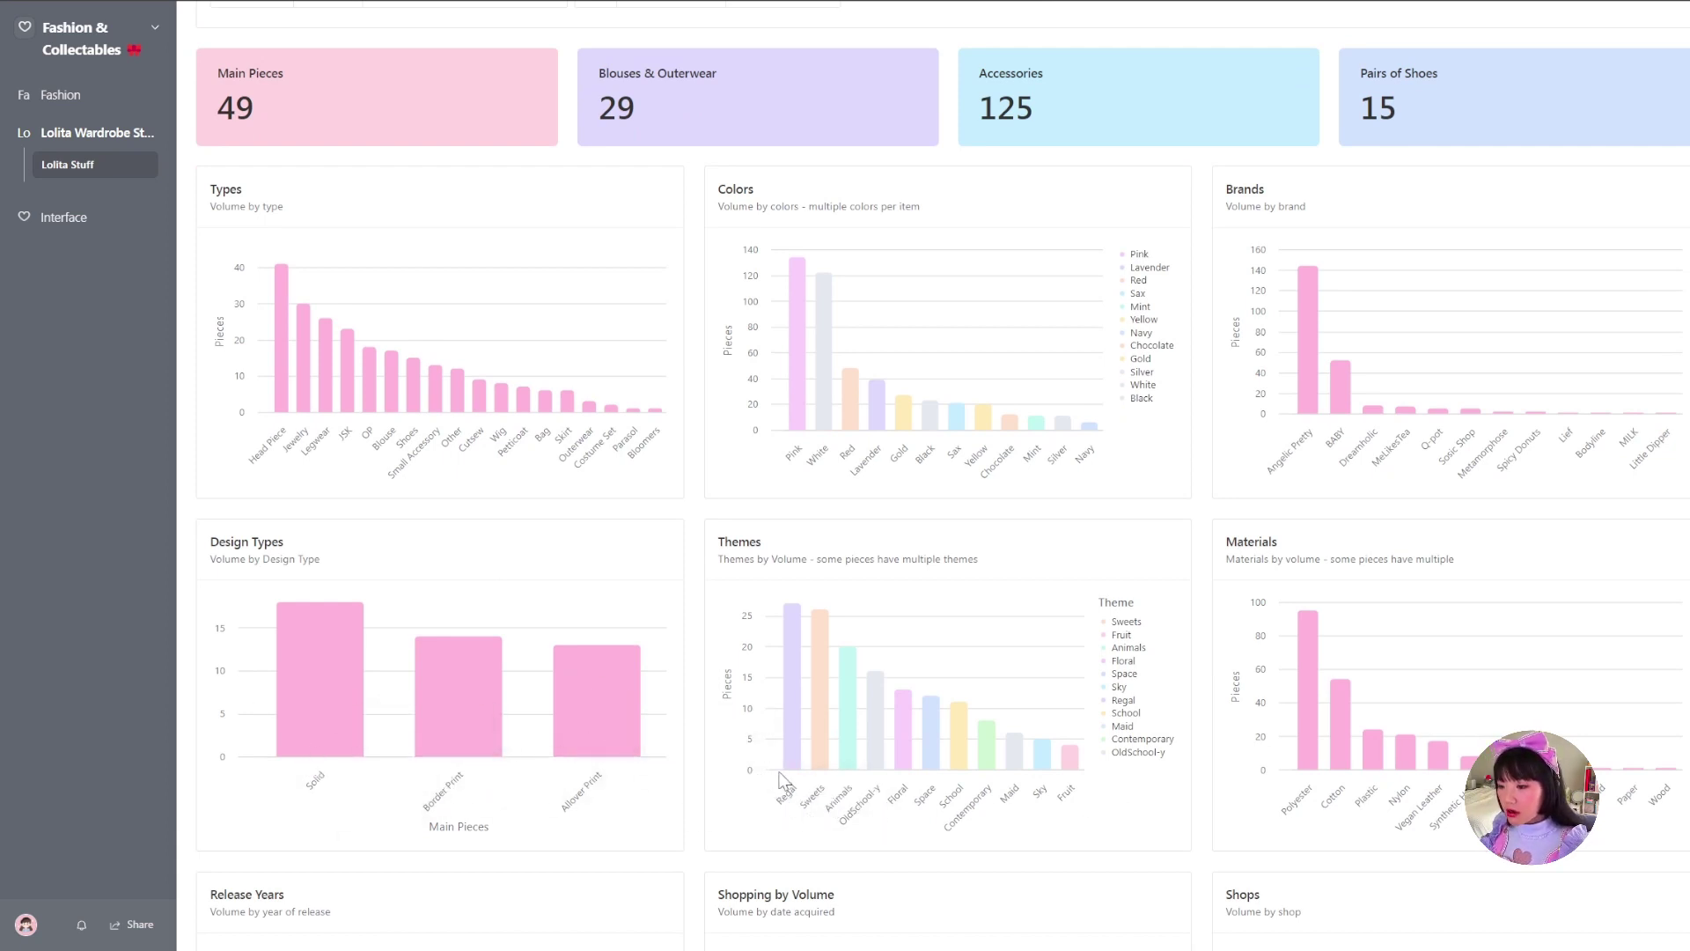
scroll(1188, 691, "down", 2)
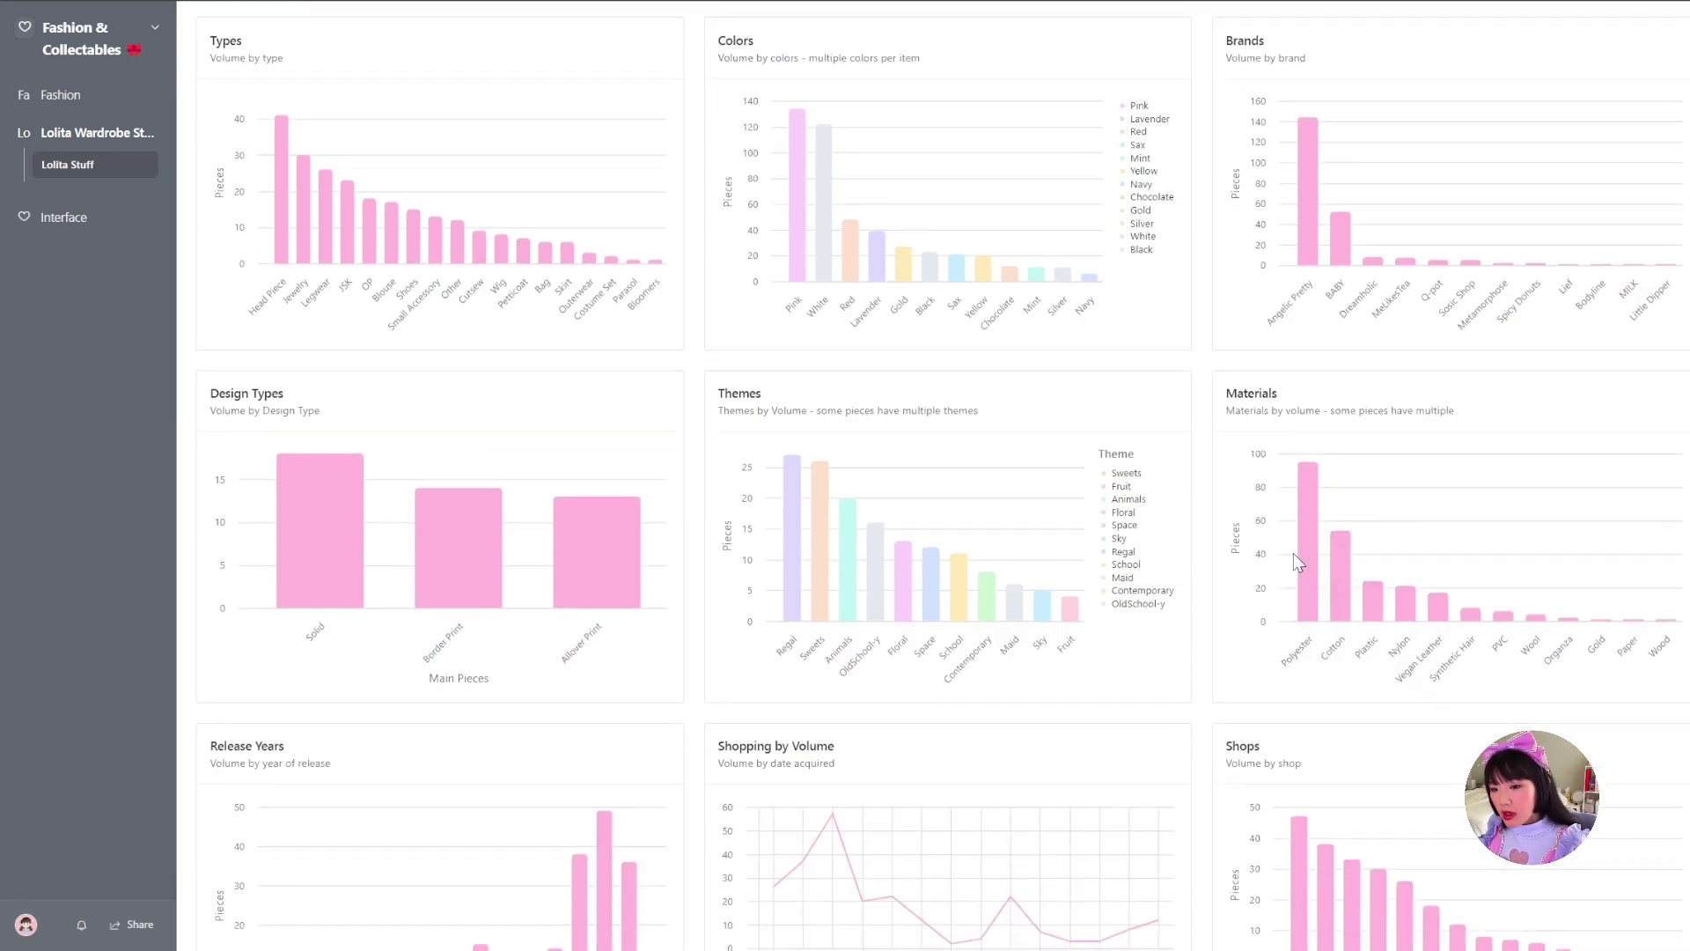
Examine the dashboard's Release Years, Shopping by Volume and Shops charts and return to the filters.
scroll(1068, 653, "down", 5)
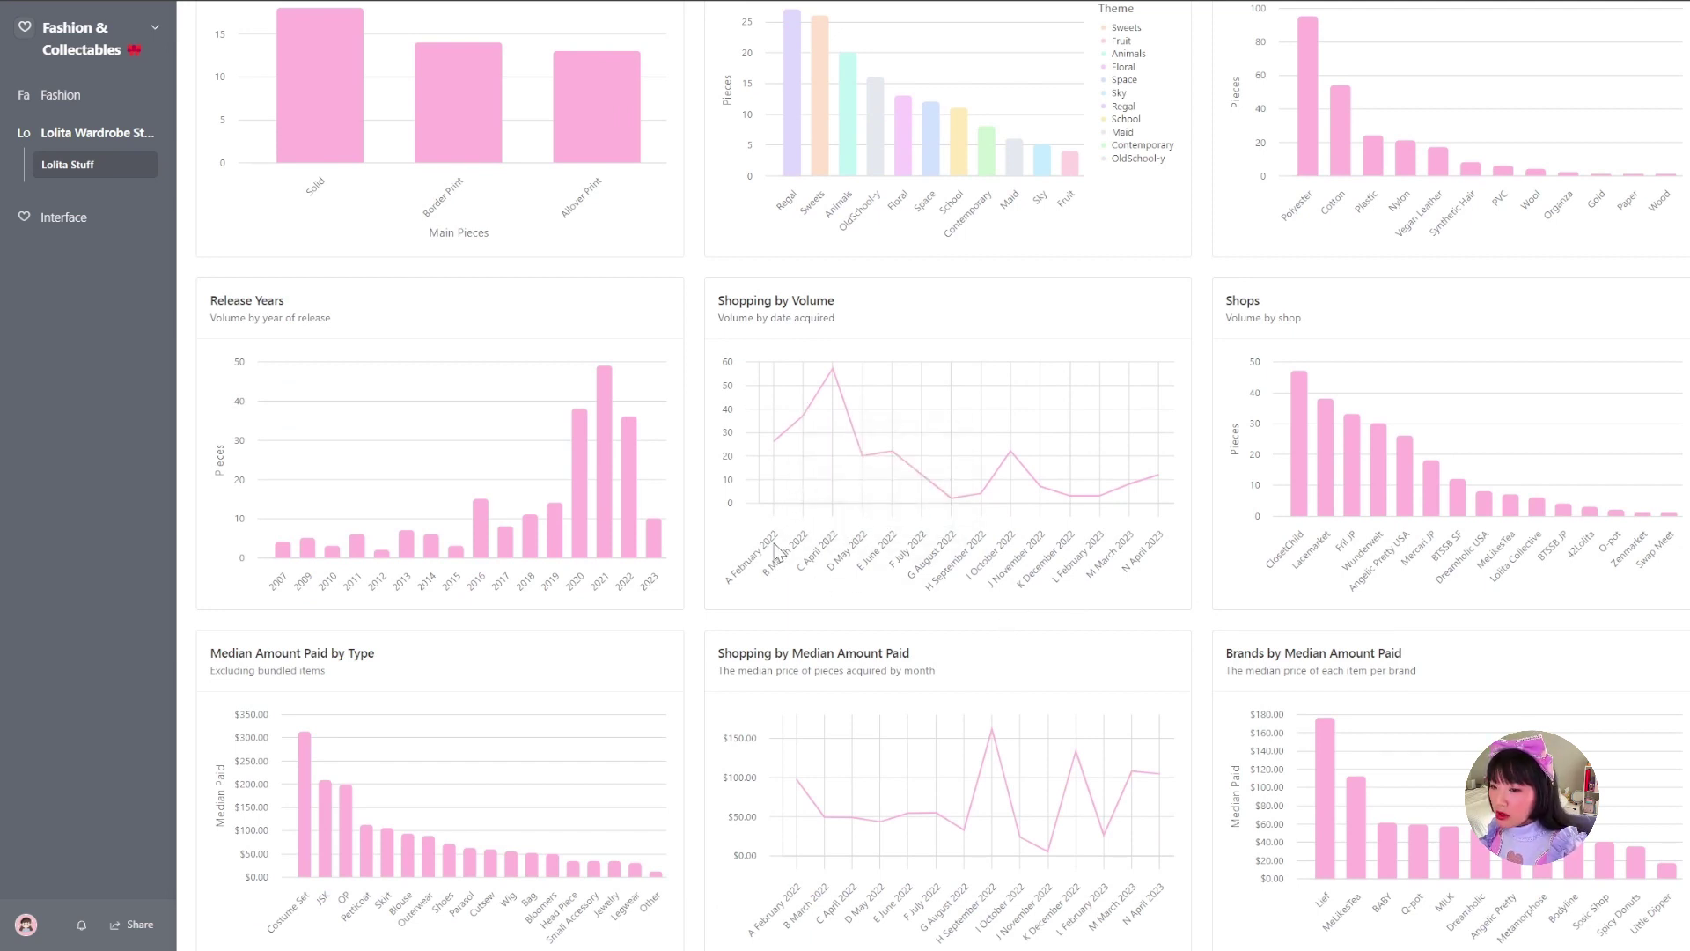
scroll(293, 795, "up", 3)
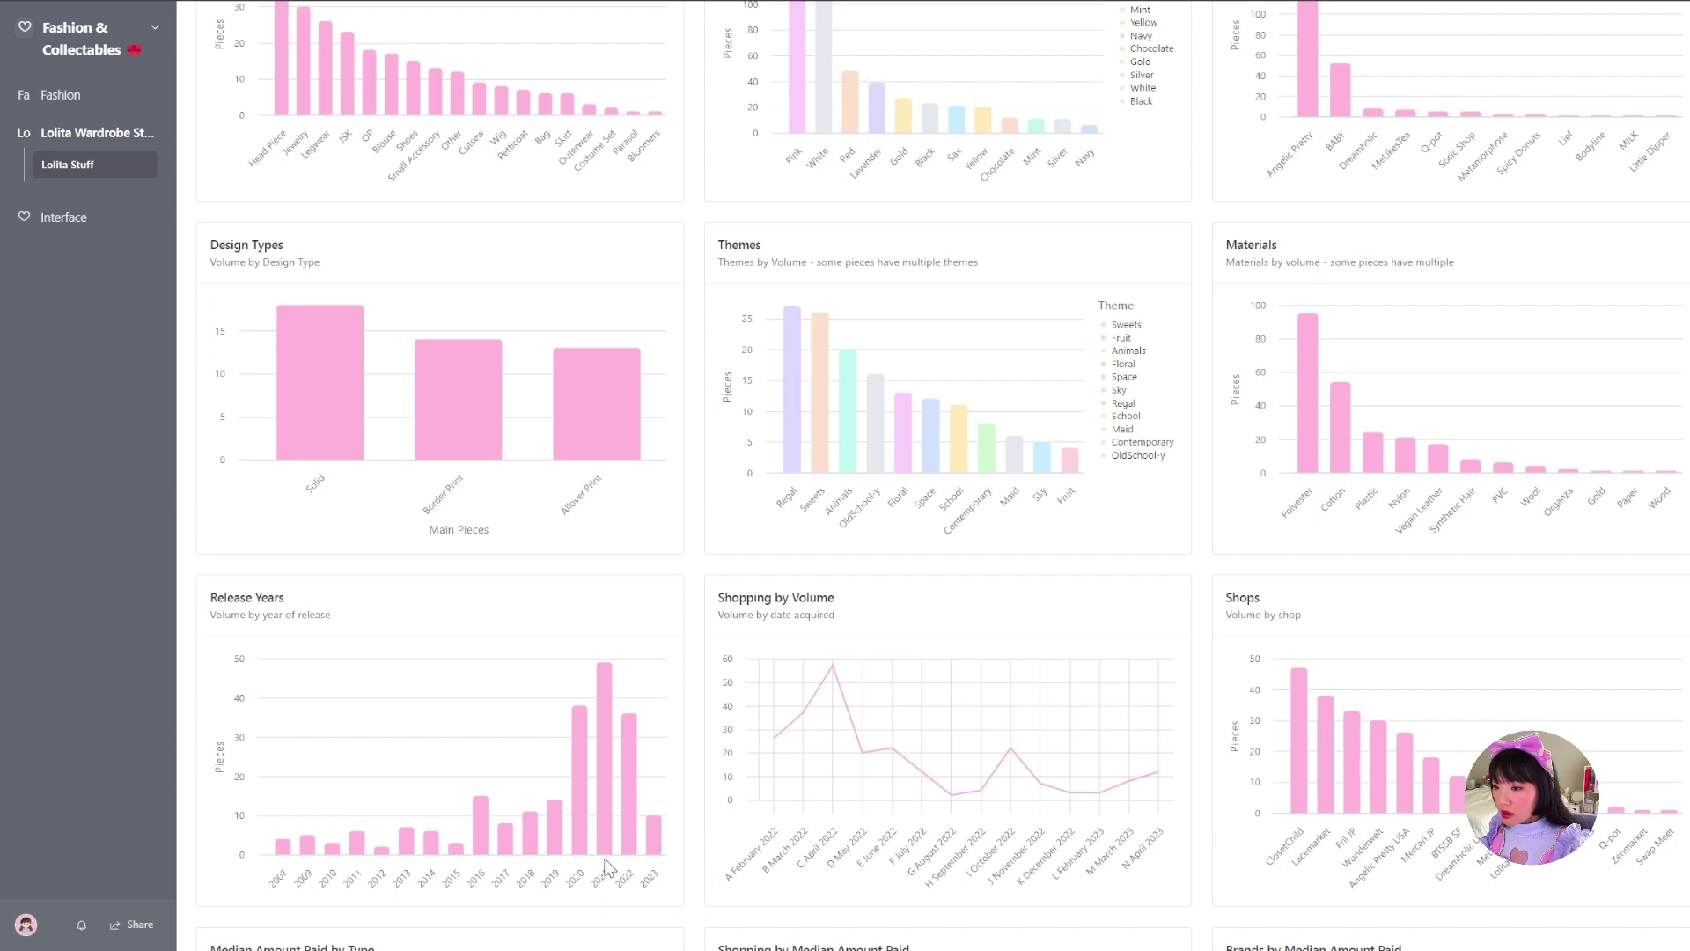
mouse_move(818, 689)
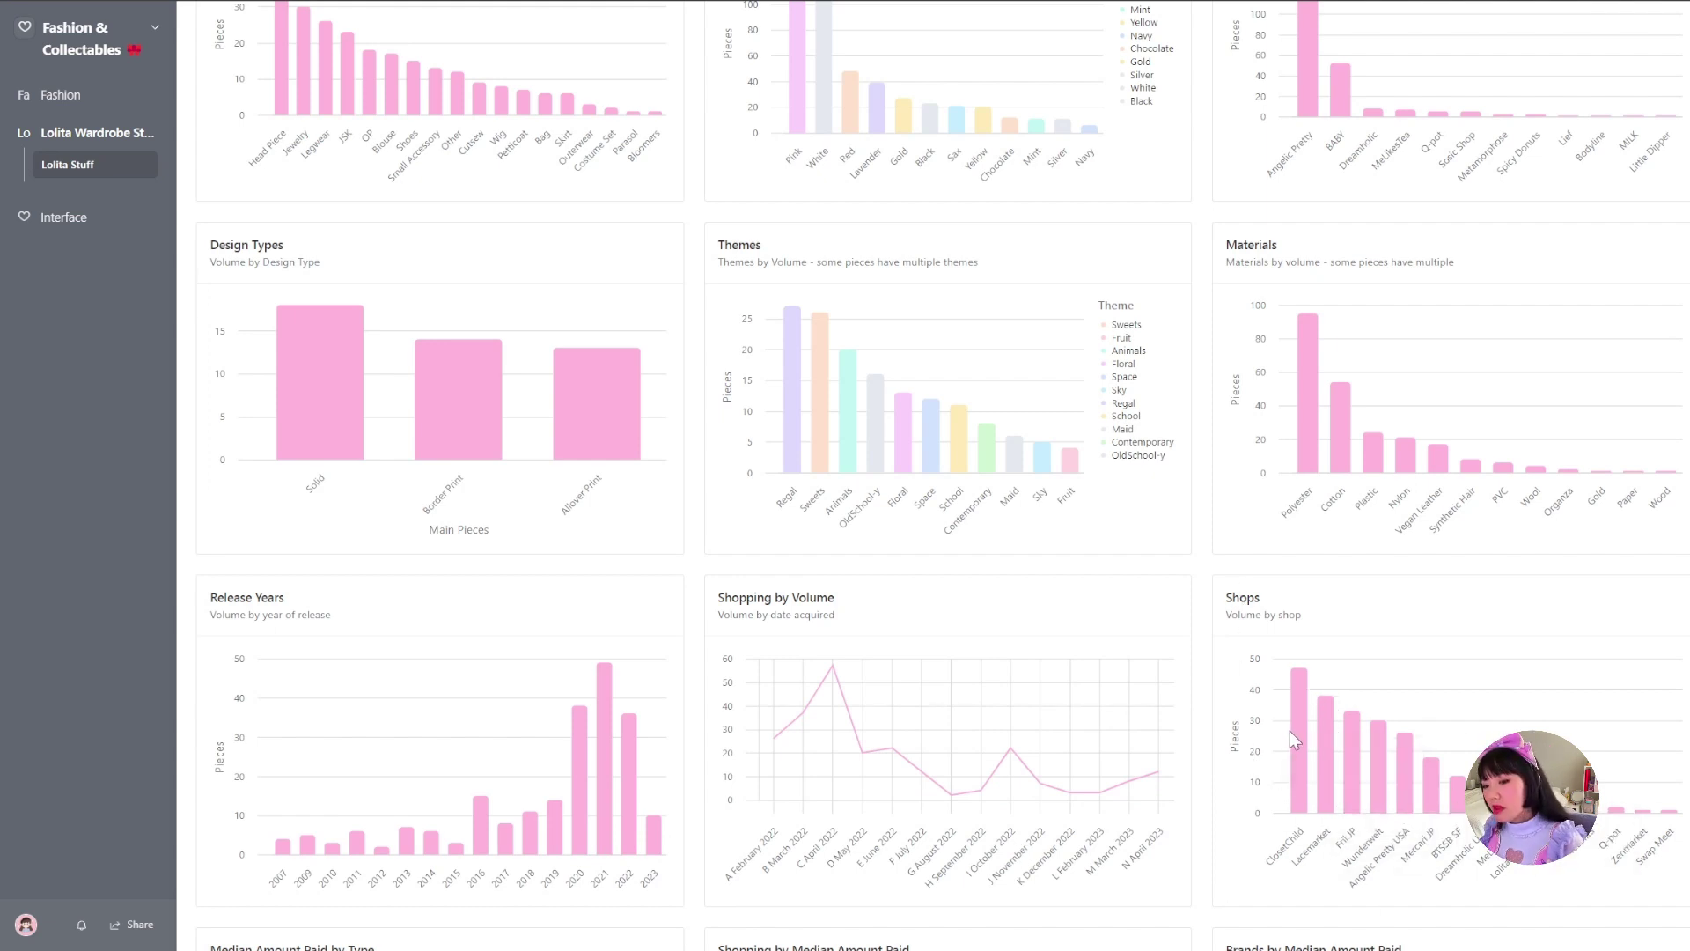
mouse_move(1323, 739)
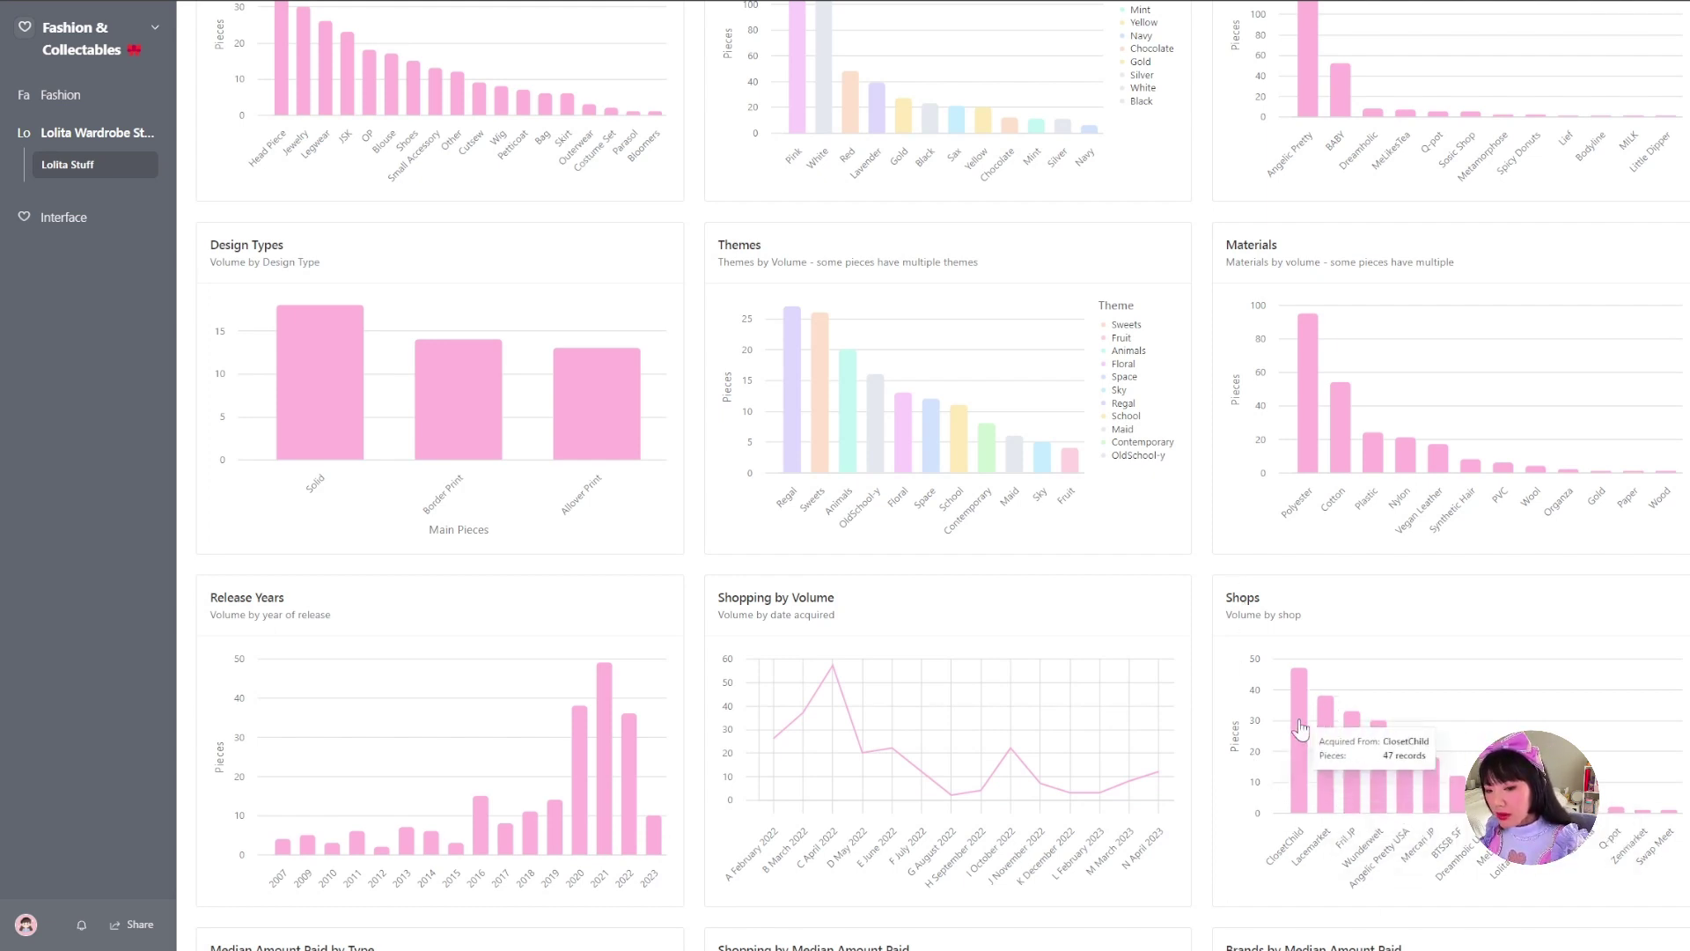
scroll(1255, 724, "up", 2)
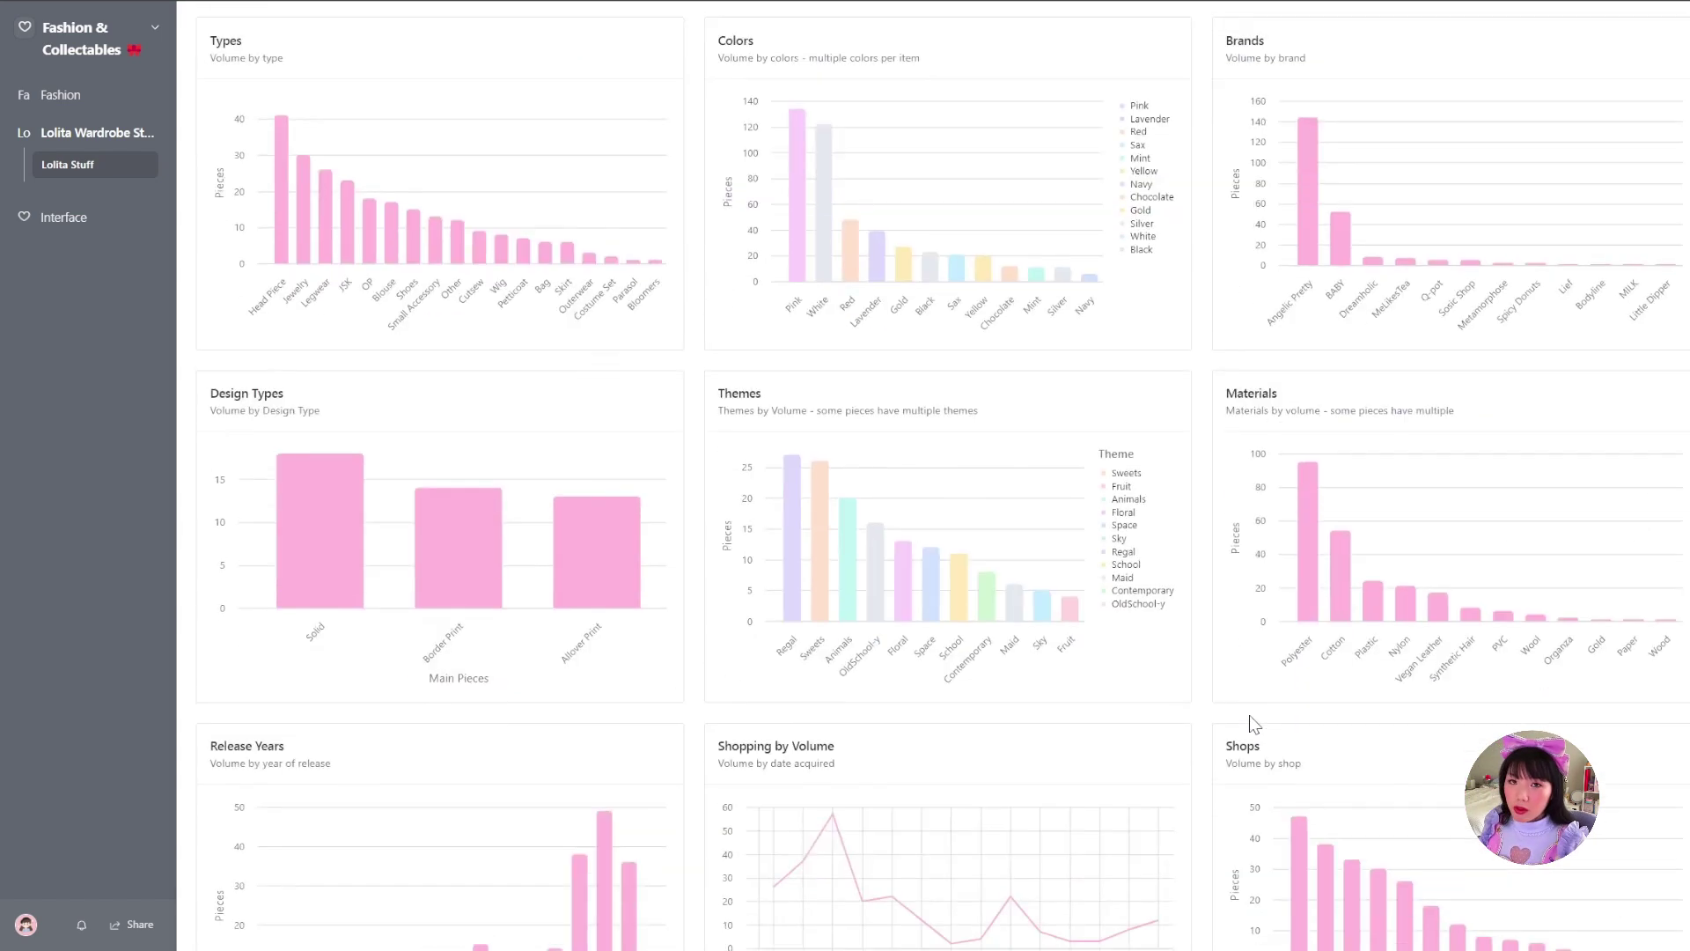
scroll(1254, 724, "up", 4)
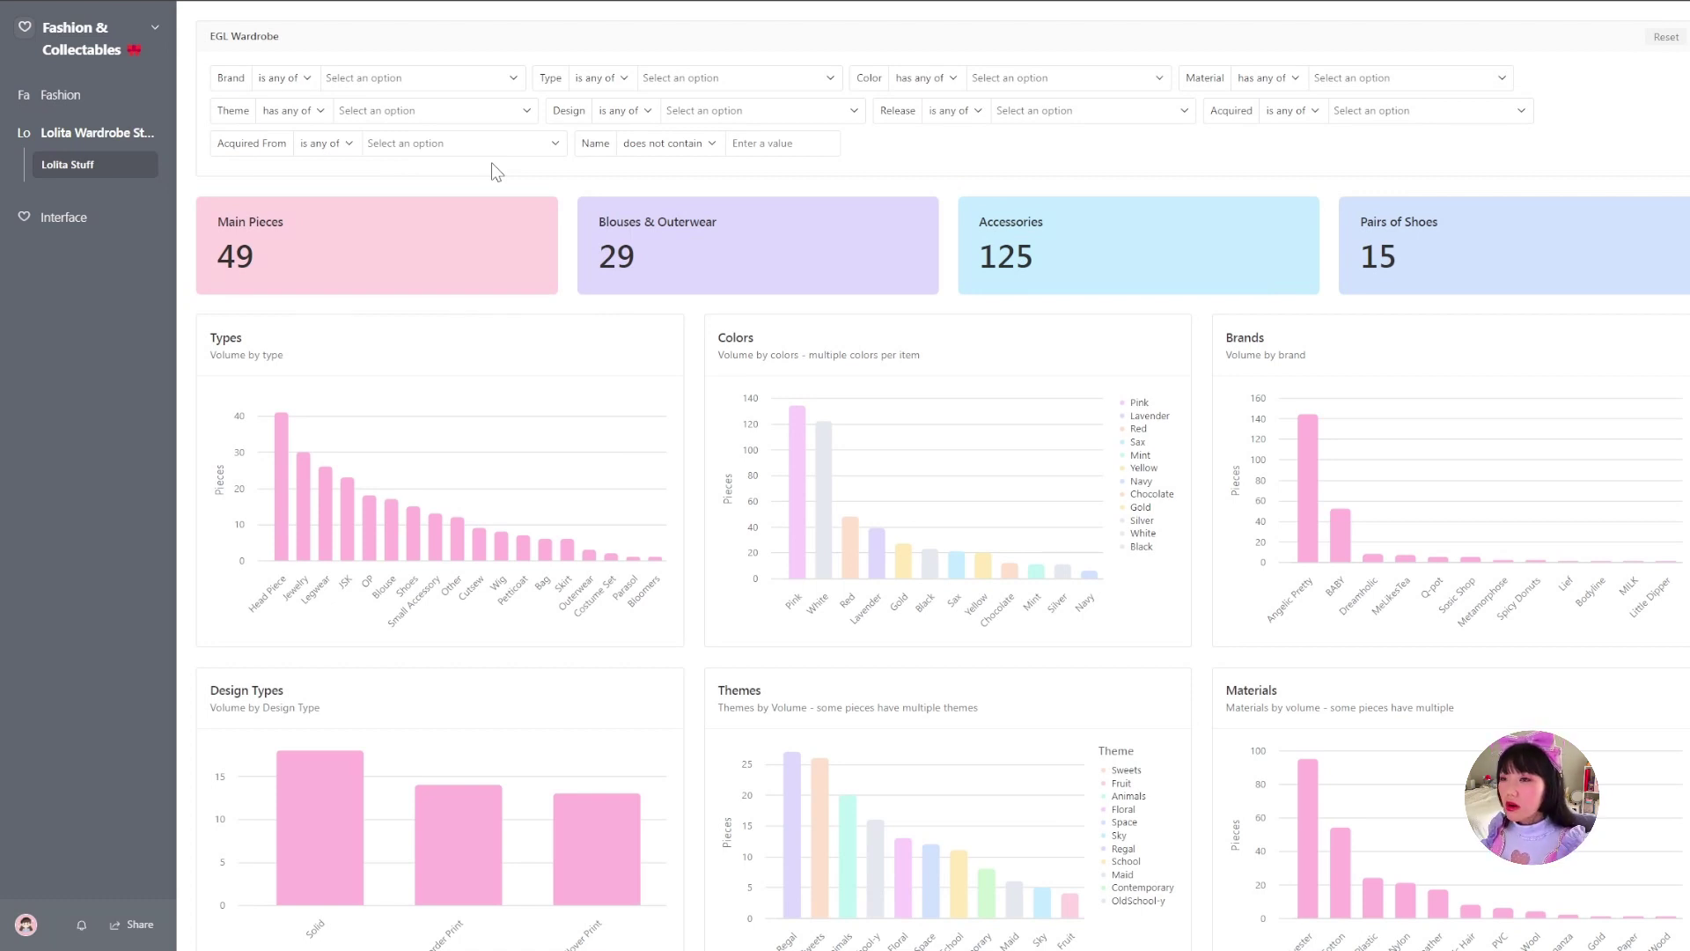
Filter the dashboard to the types JSK, OP and Skirt and review the filtered charts.
left_click(678, 79)
left_click(651, 133)
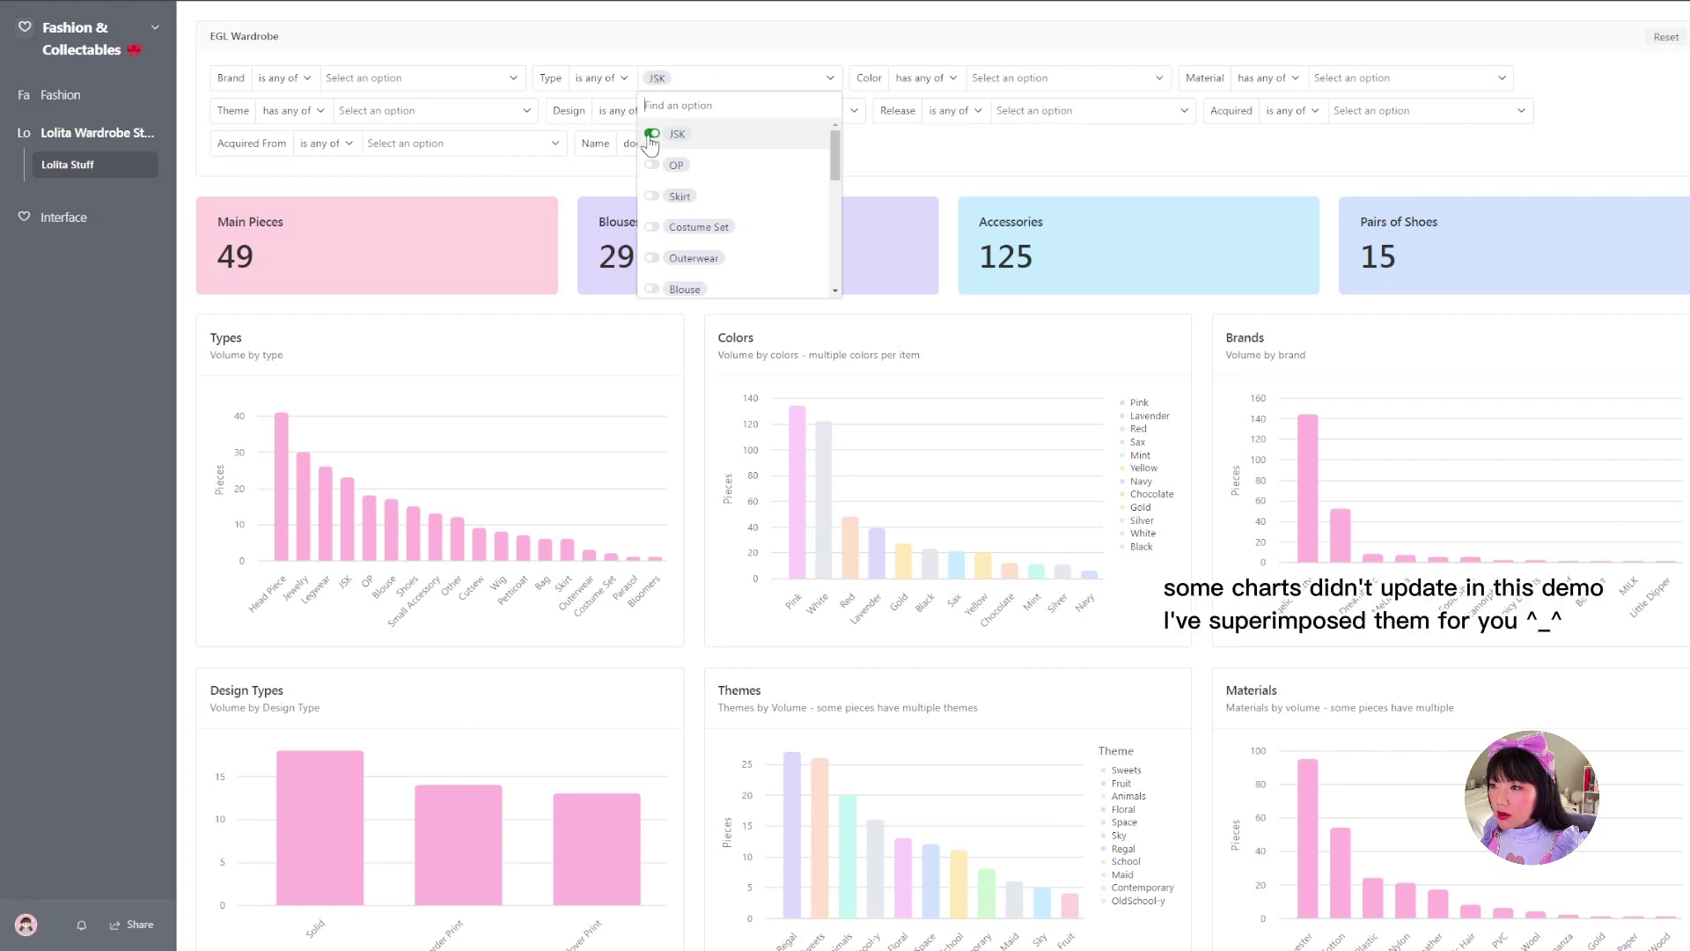
left_click(651, 165)
left_click(653, 196)
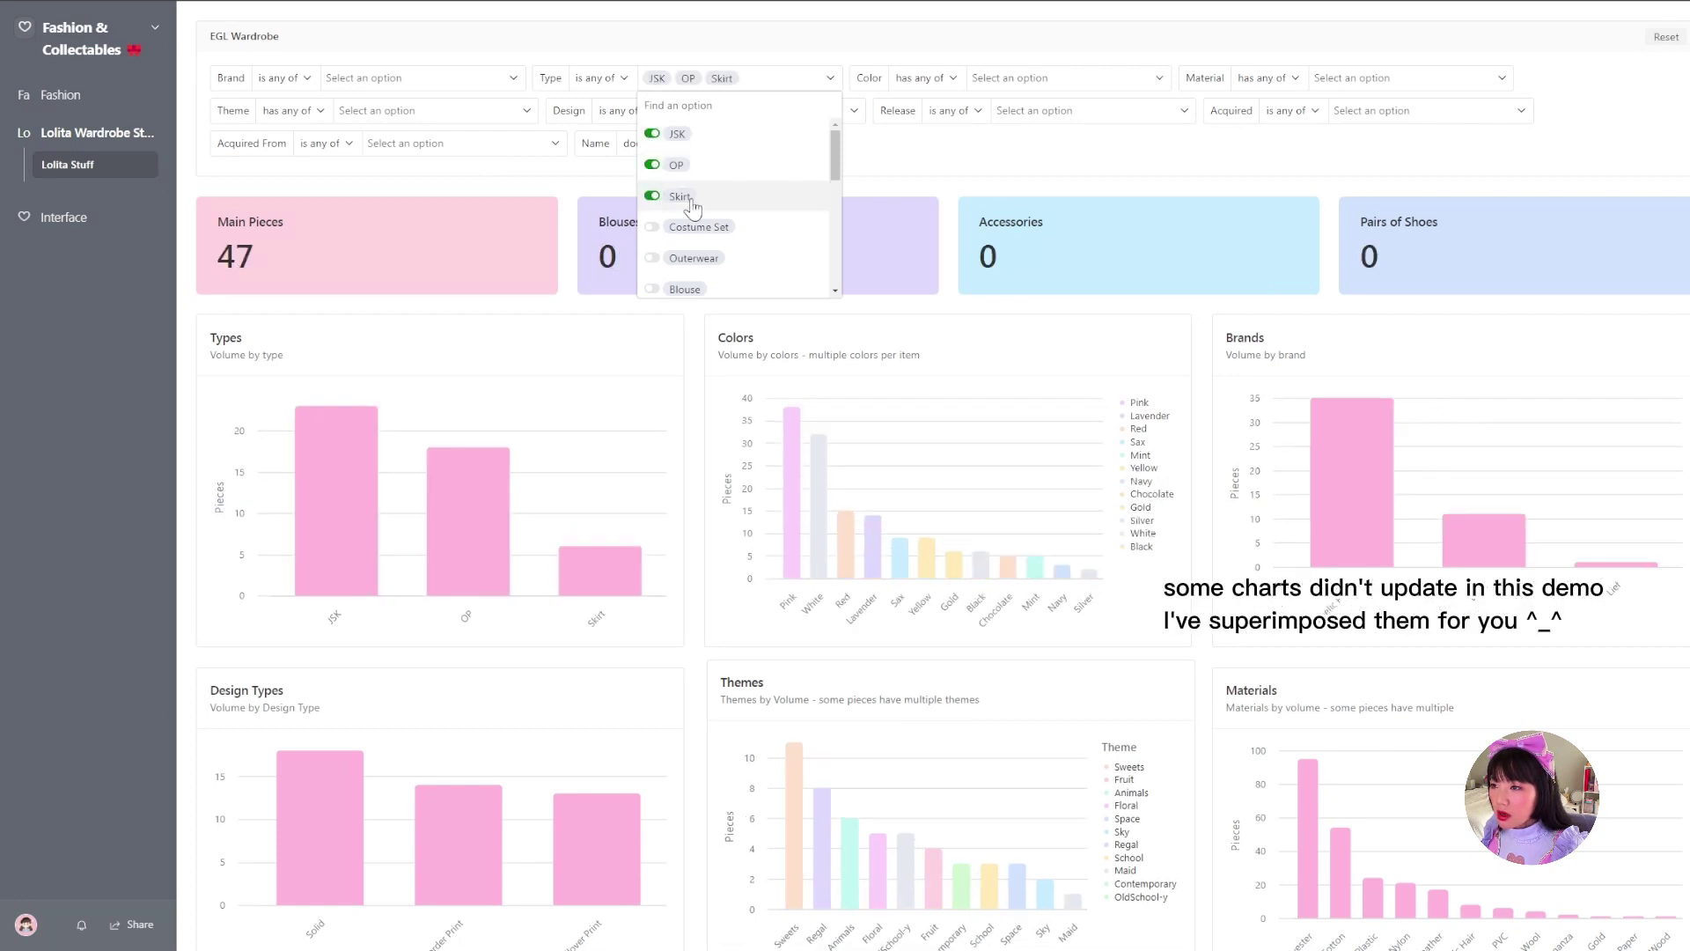
left_click(976, 181)
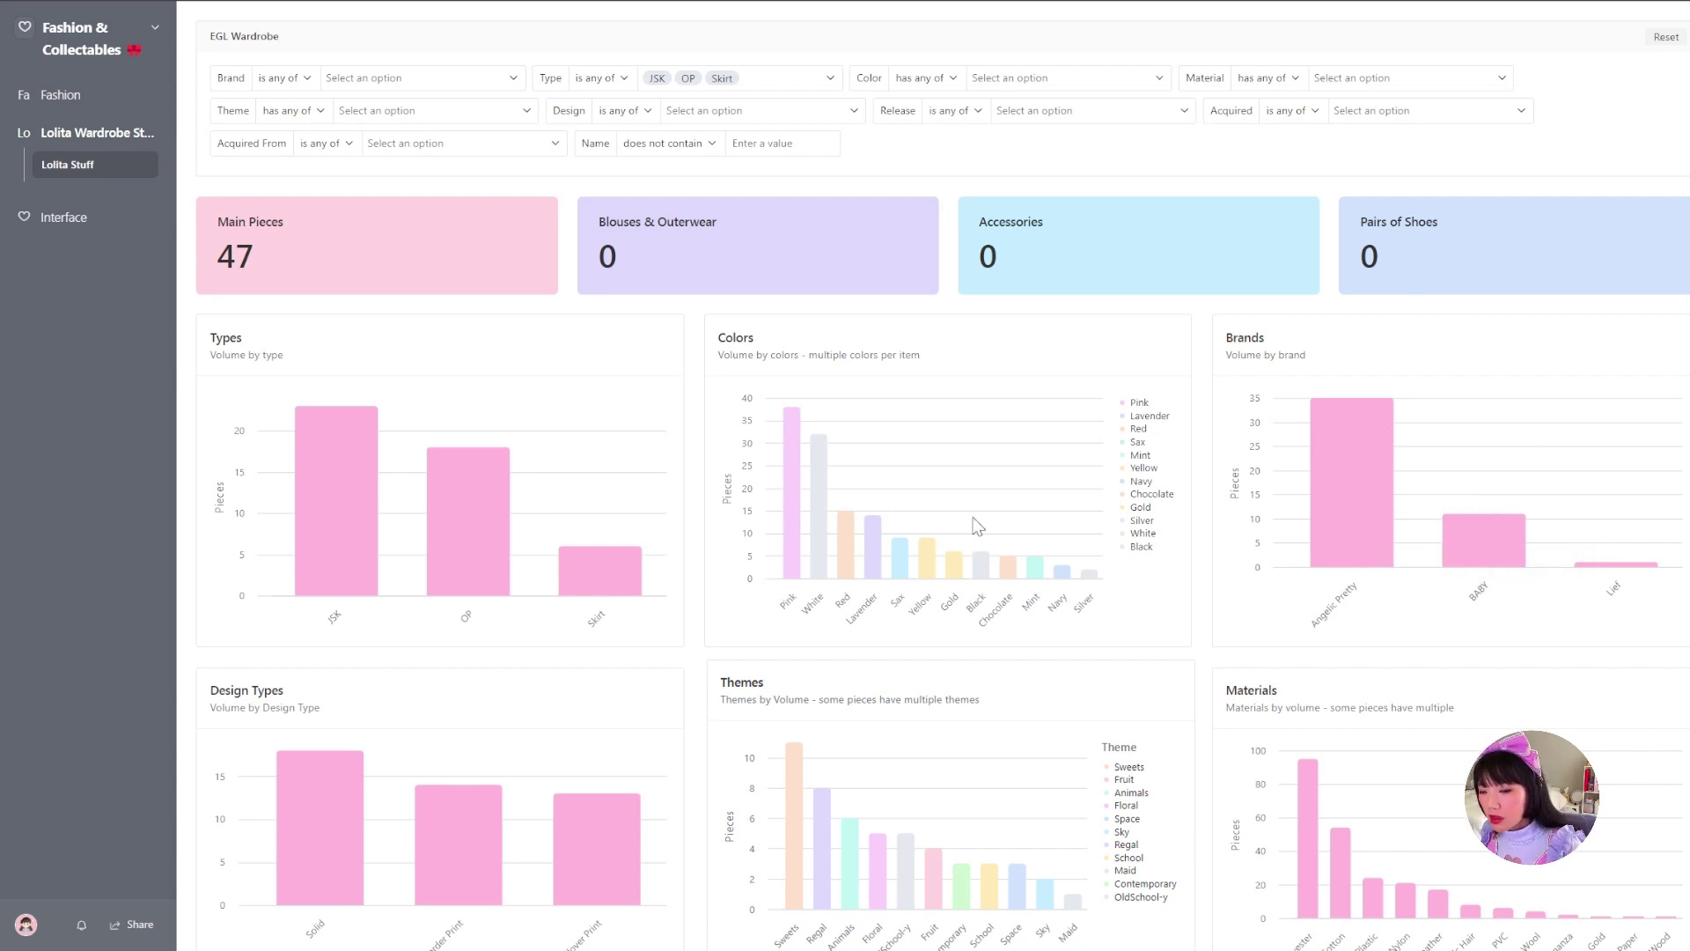
scroll(722, 489, "down", 5)
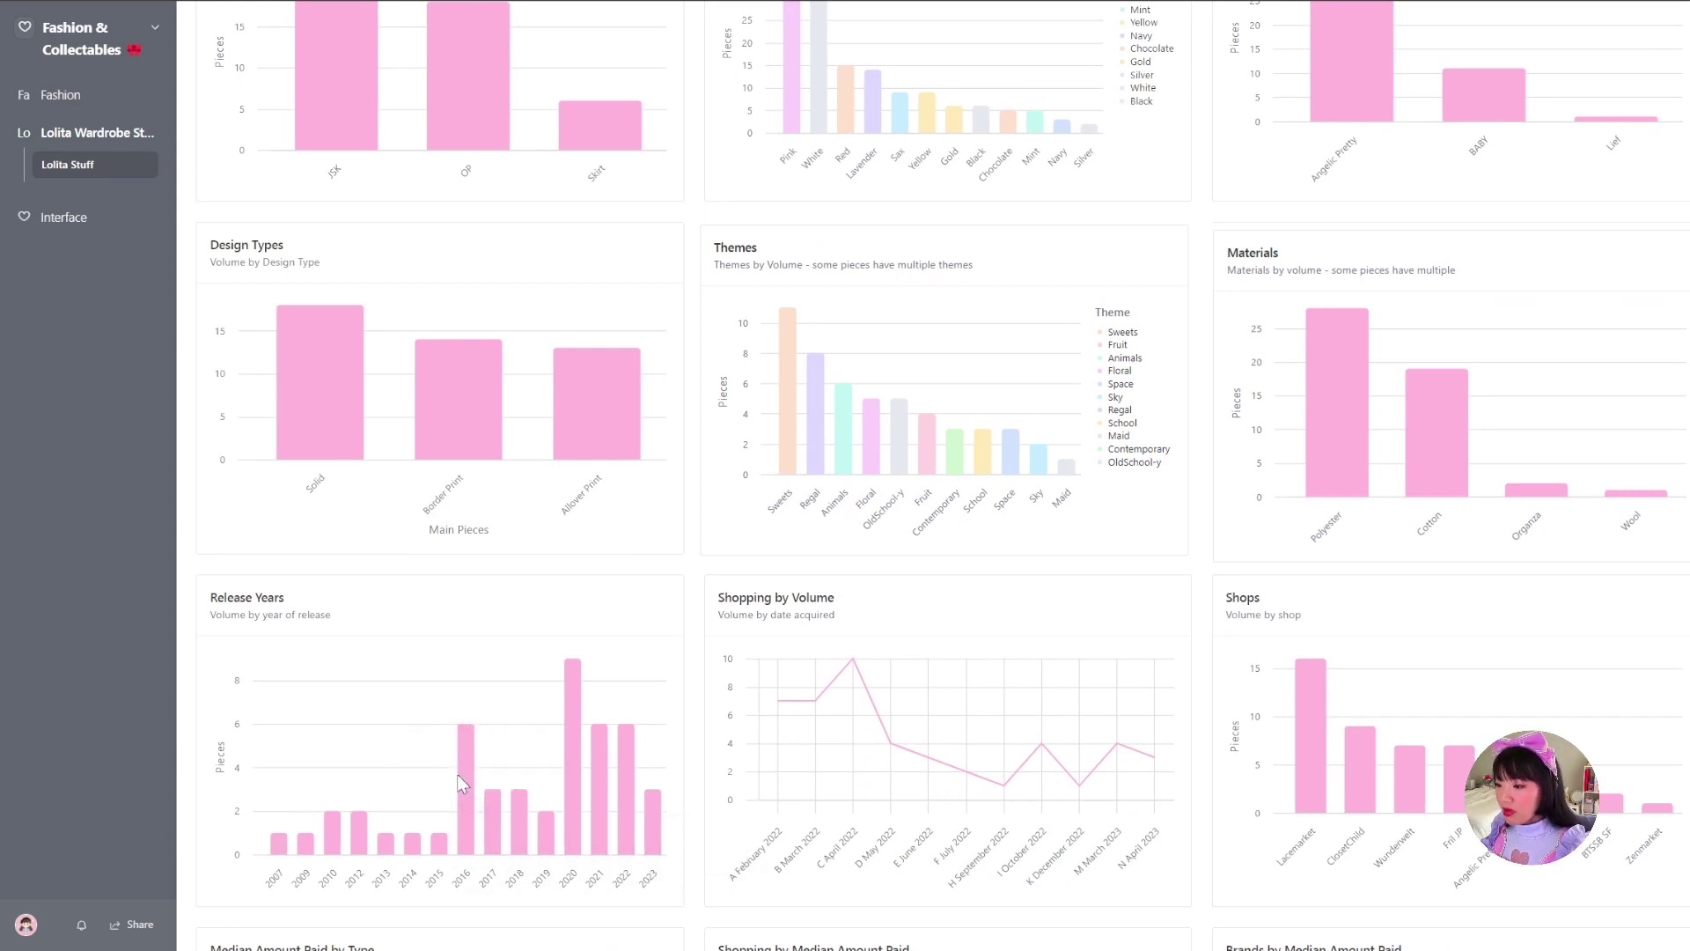
mouse_move(463, 779)
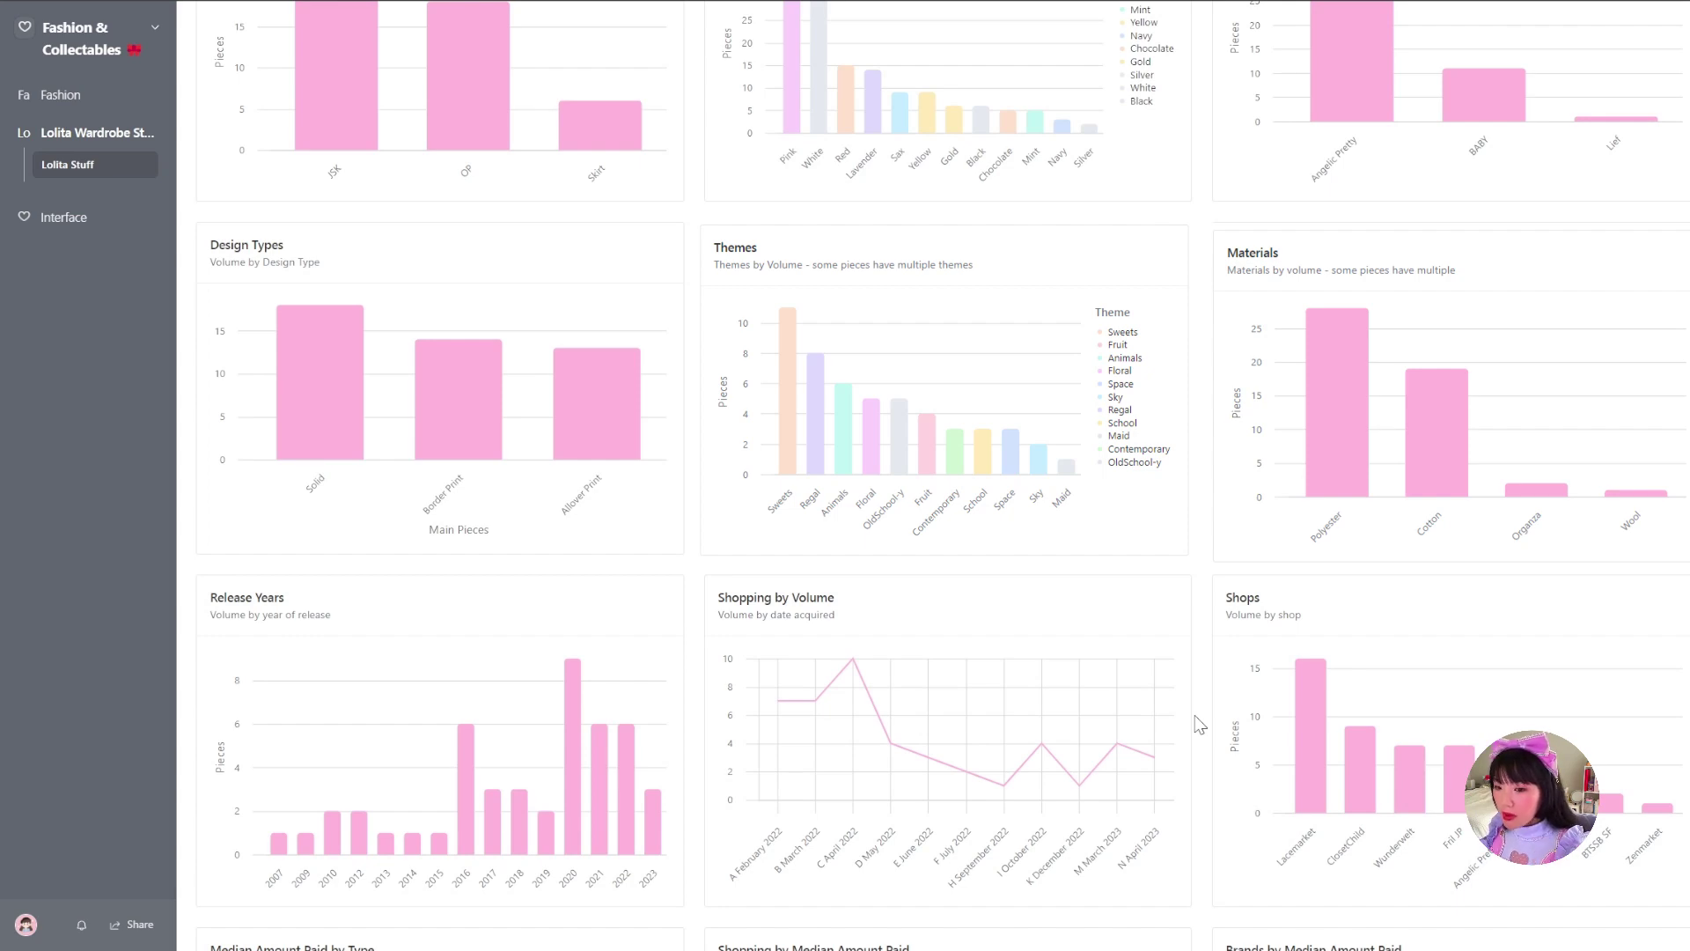
scroll(1160, 733, "up", 5)
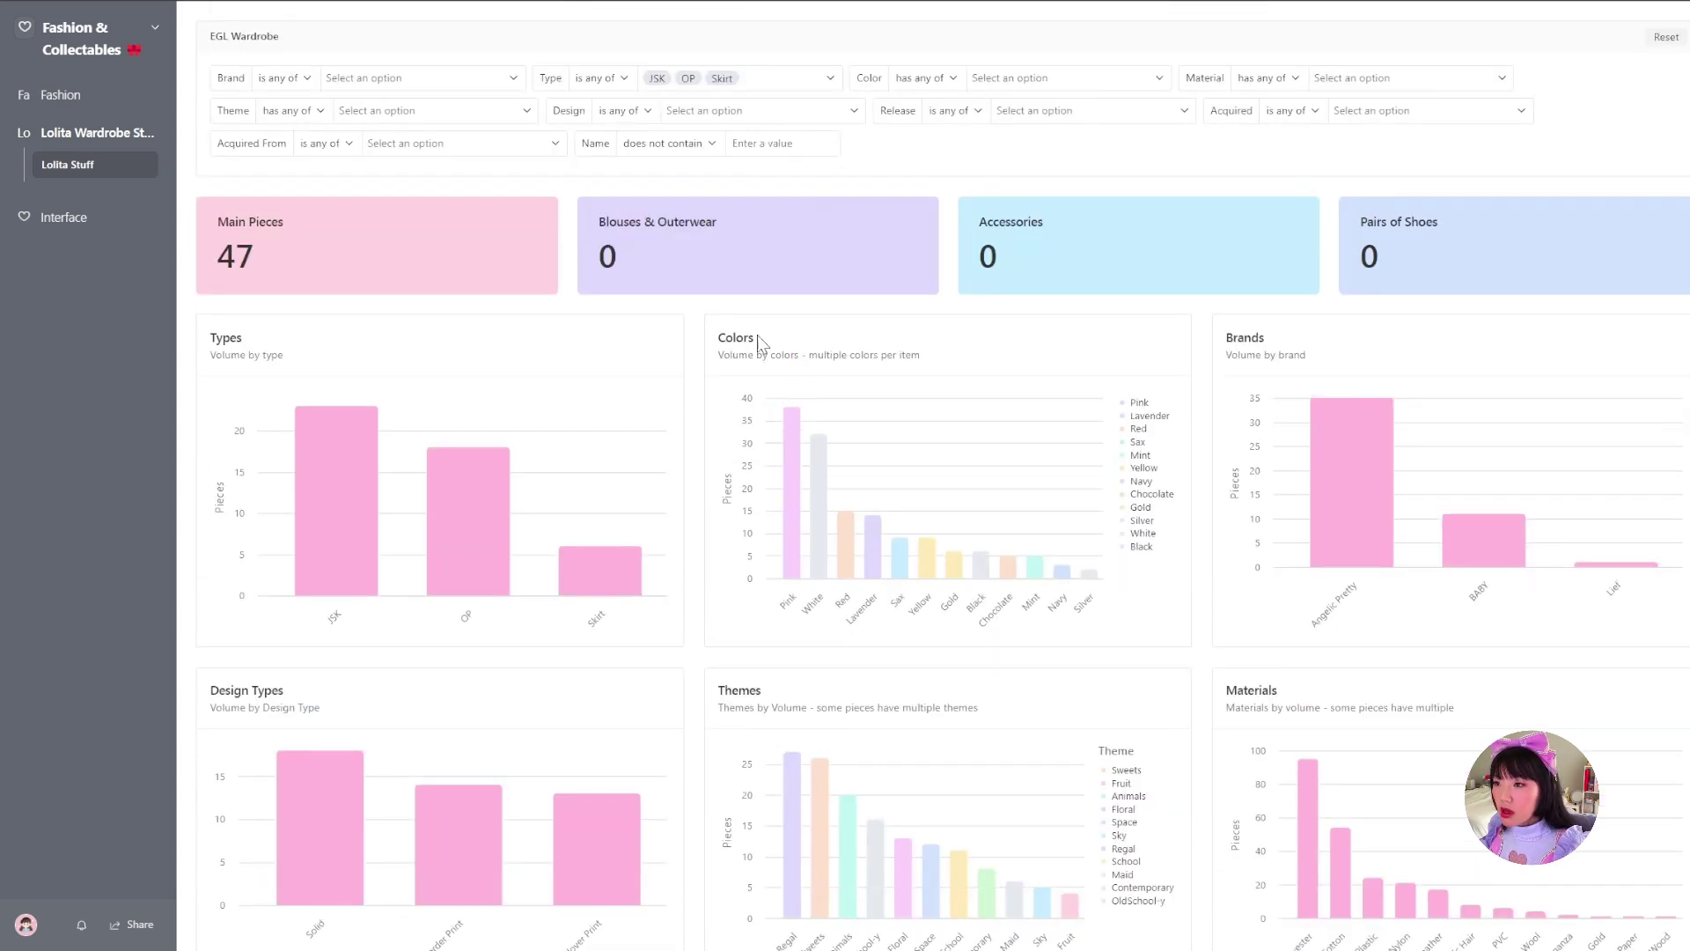
Remove JSK, OP and Skirt from the dashboard's Type filter.
left_click(766, 77)
left_click(601, 77)
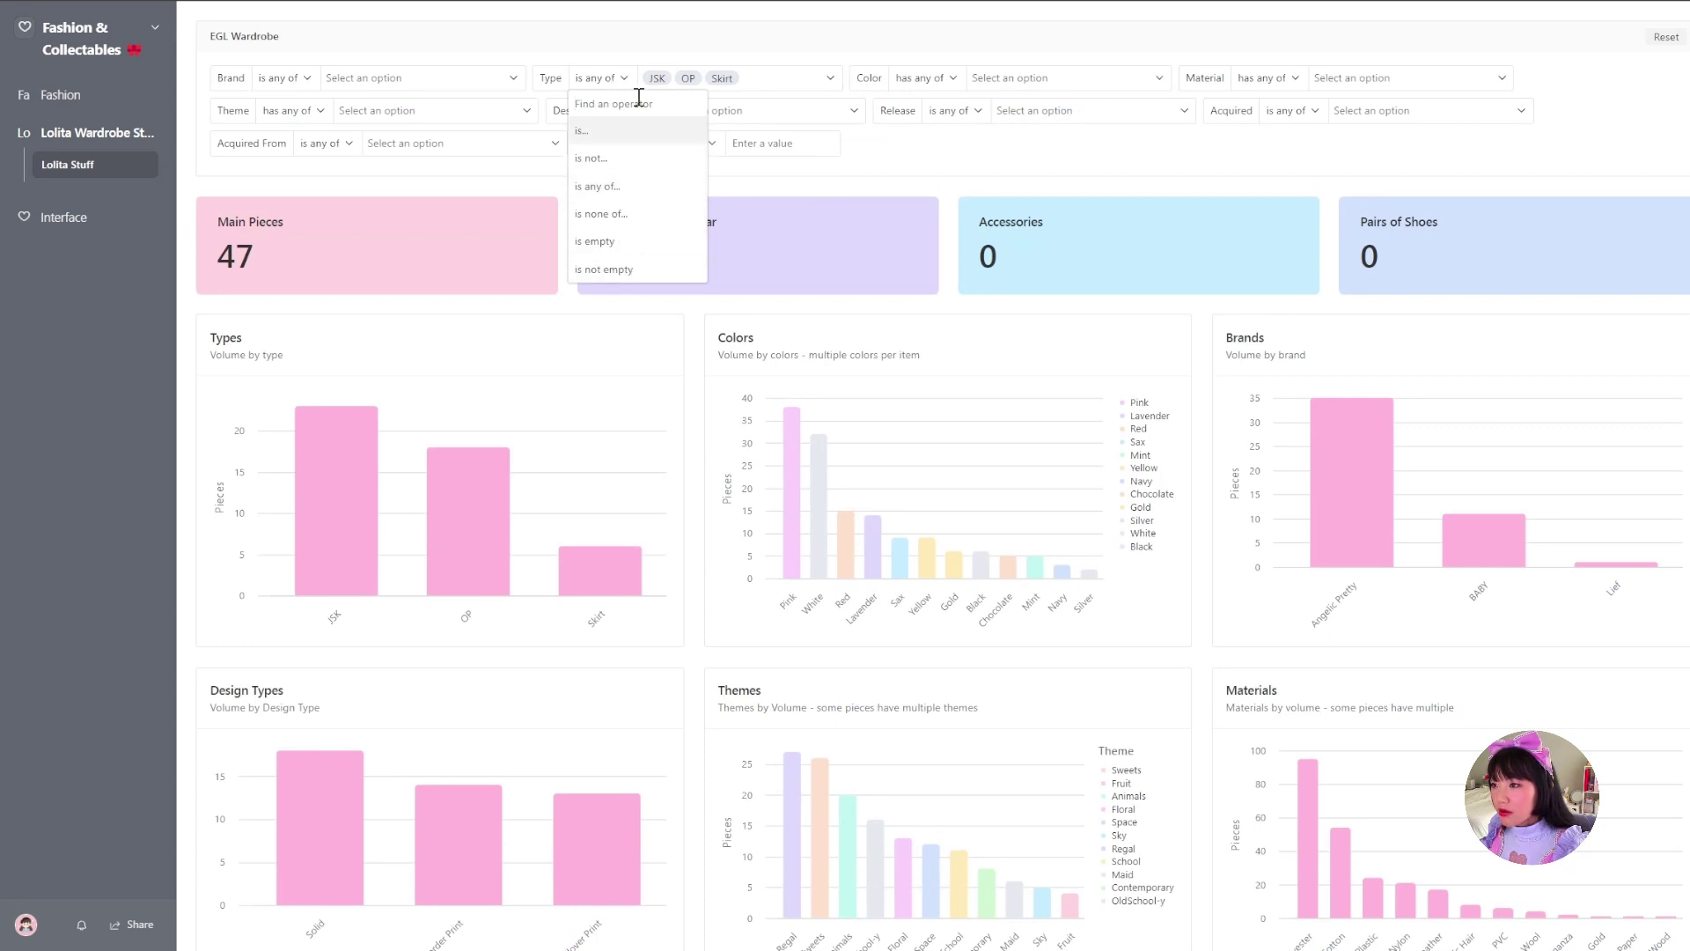
left_click(730, 88)
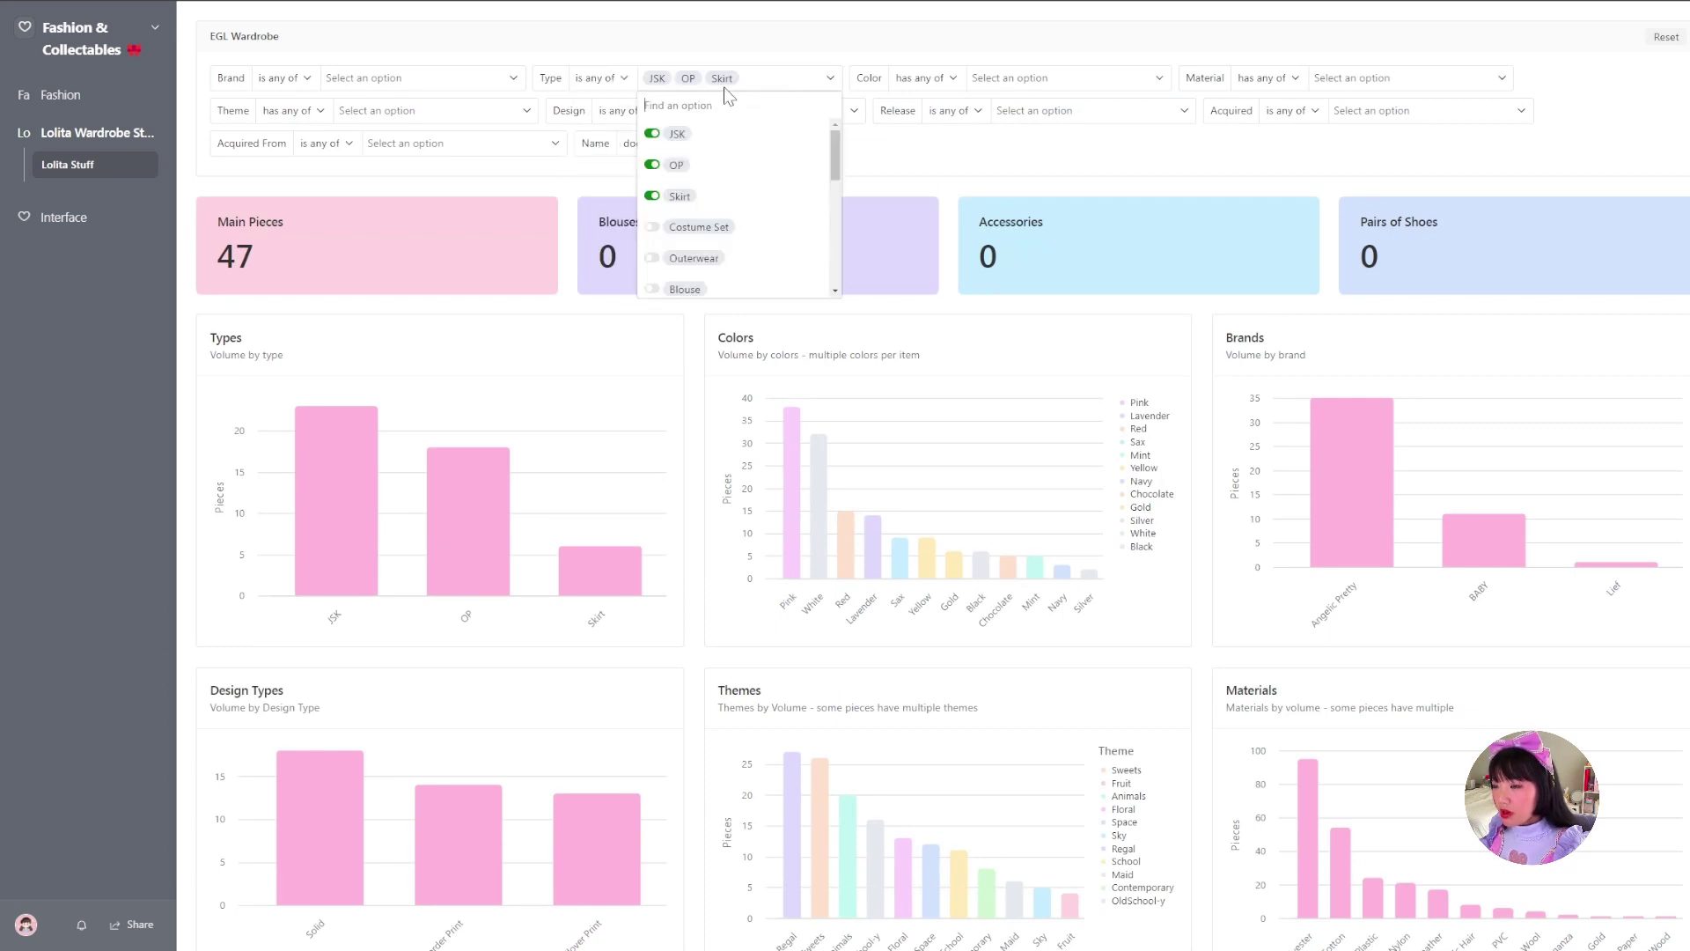
left_click(677, 133)
left_click(677, 165)
left_click(679, 195)
scroll(706, 190, "down", 3)
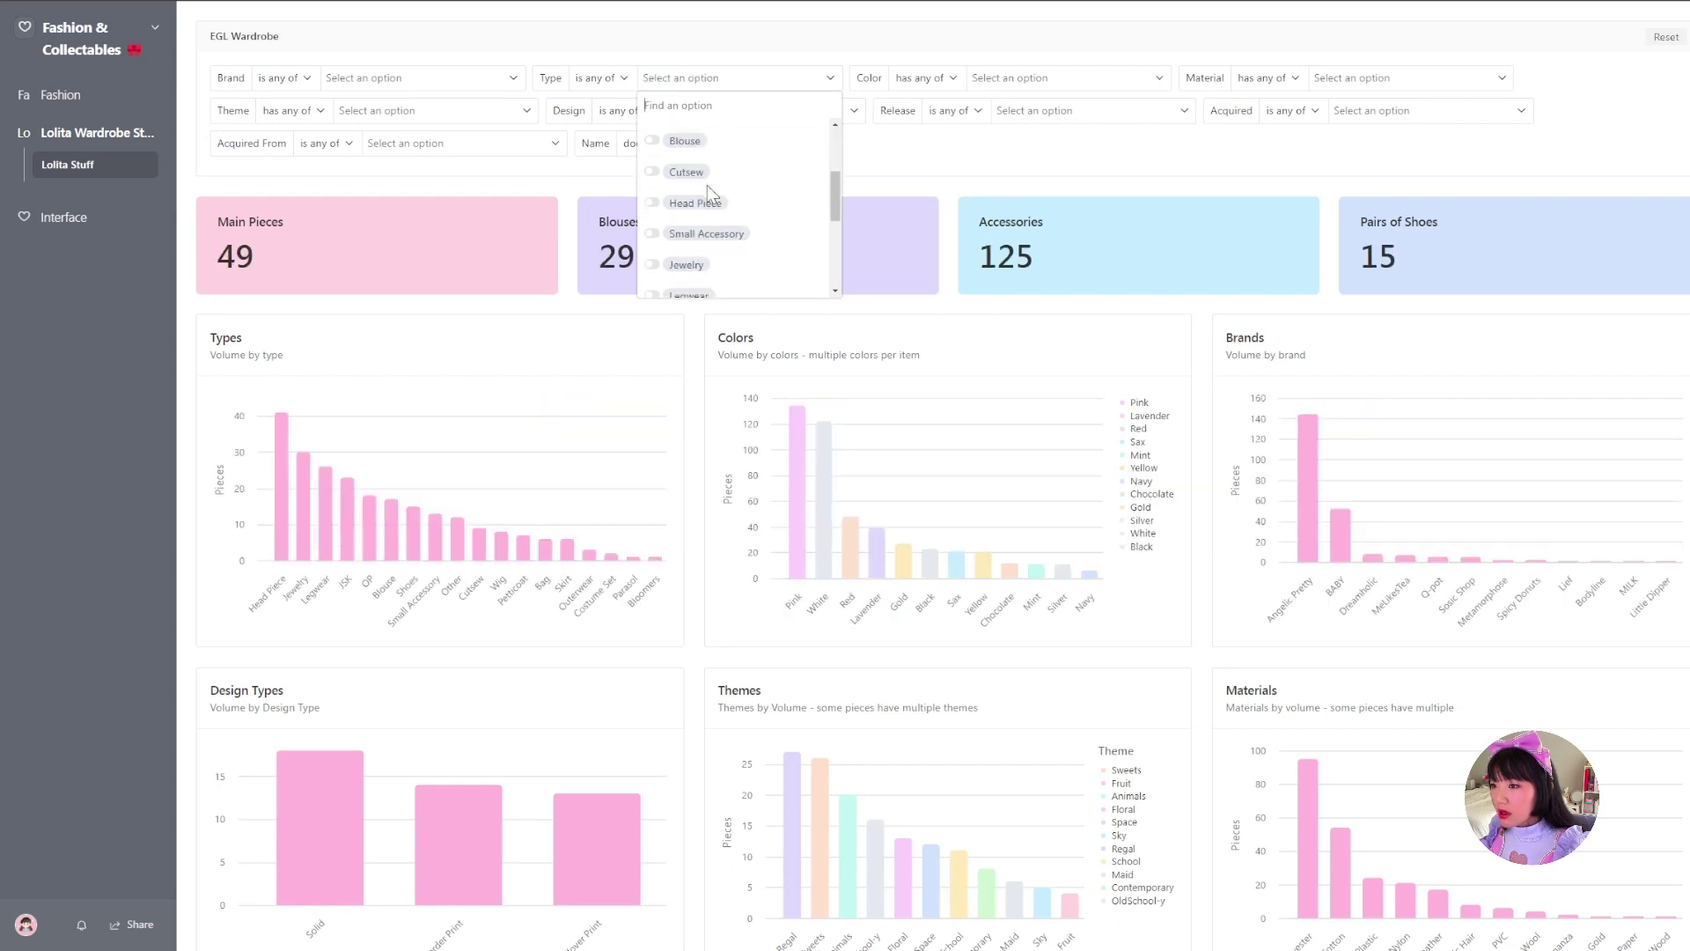
left_click(878, 162)
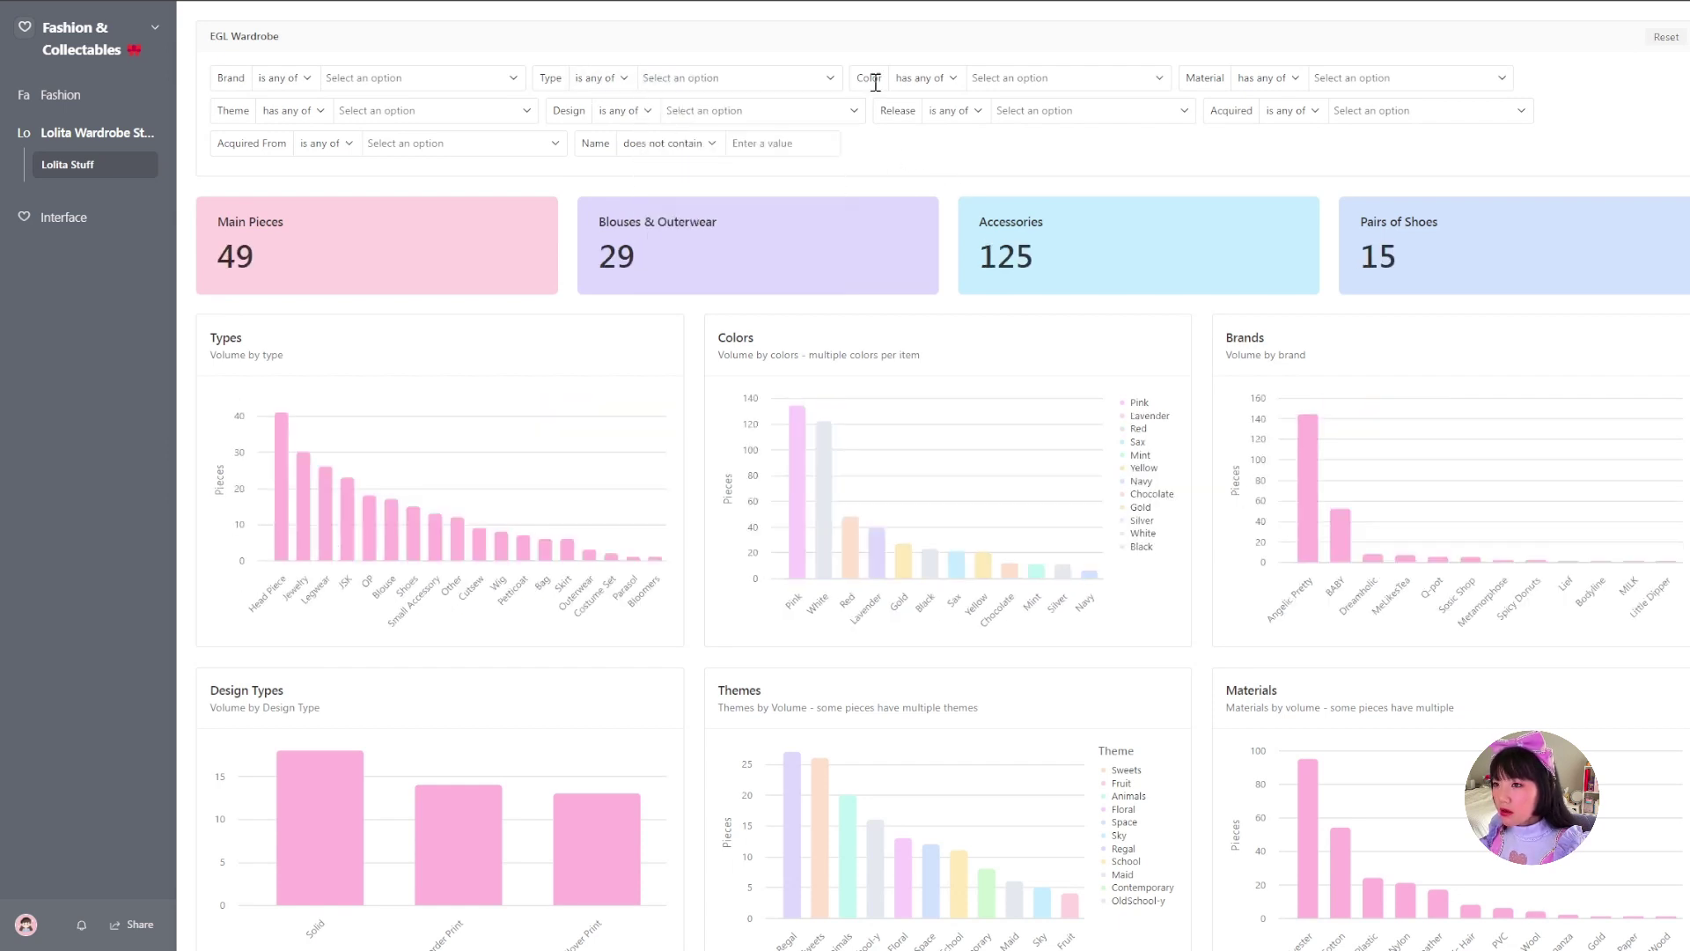
Filter the dashboard to the color Lavender and review the Themes, Materials, Release Years and shopping charts.
left_click(1020, 85)
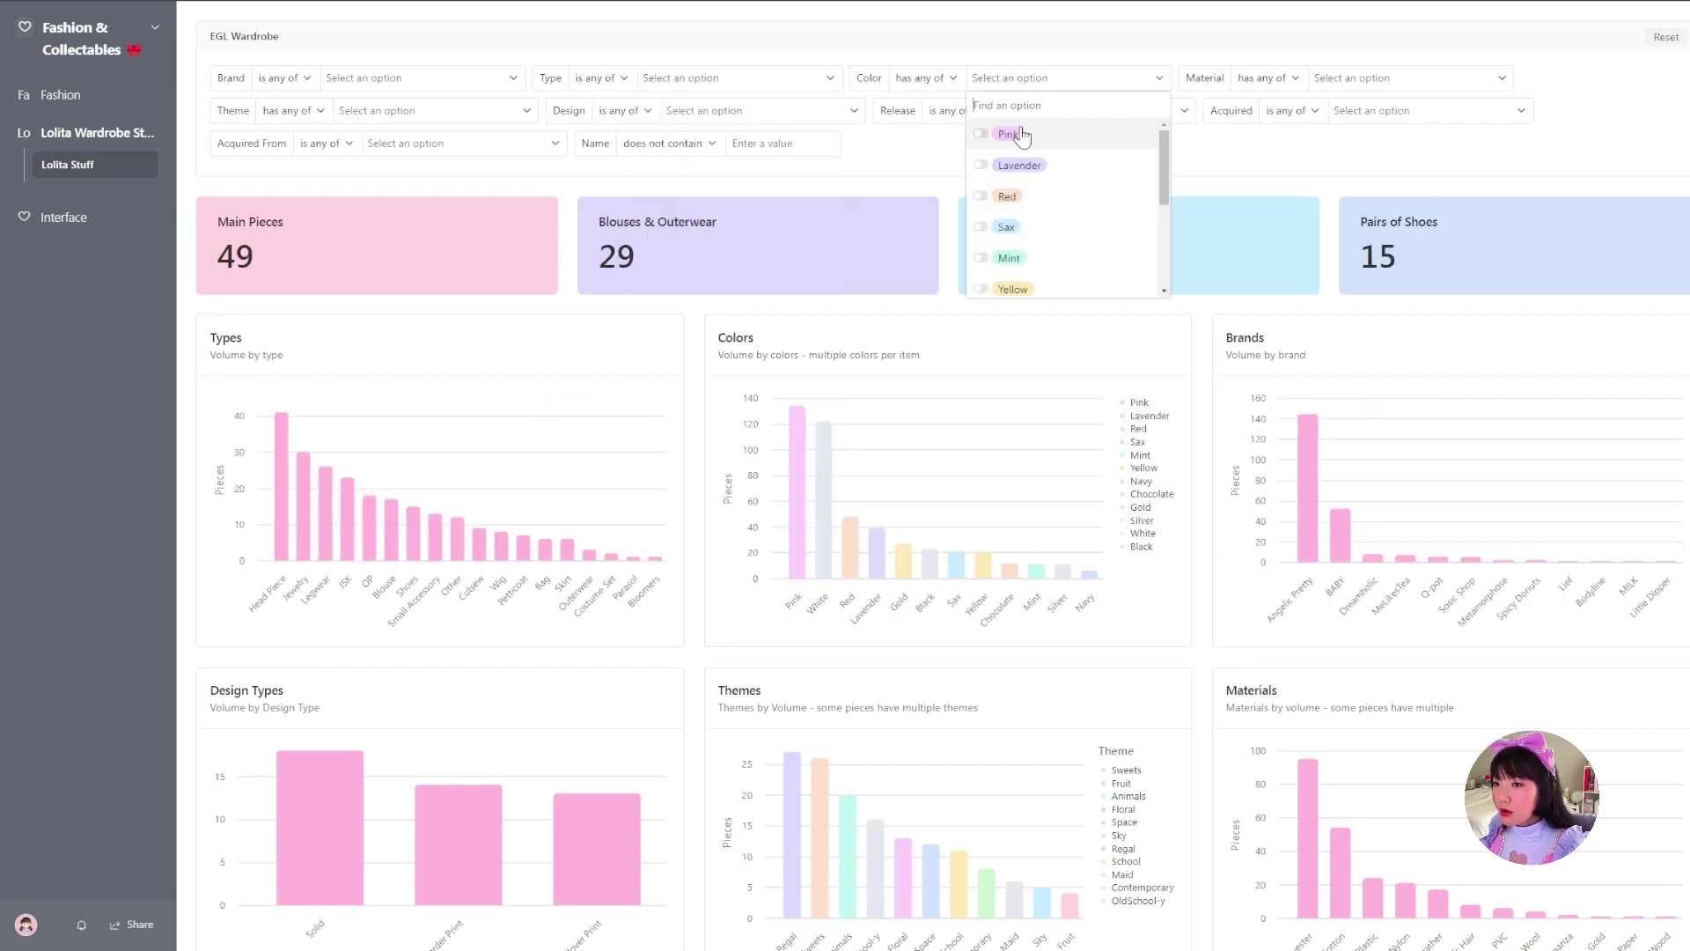
left_click(981, 165)
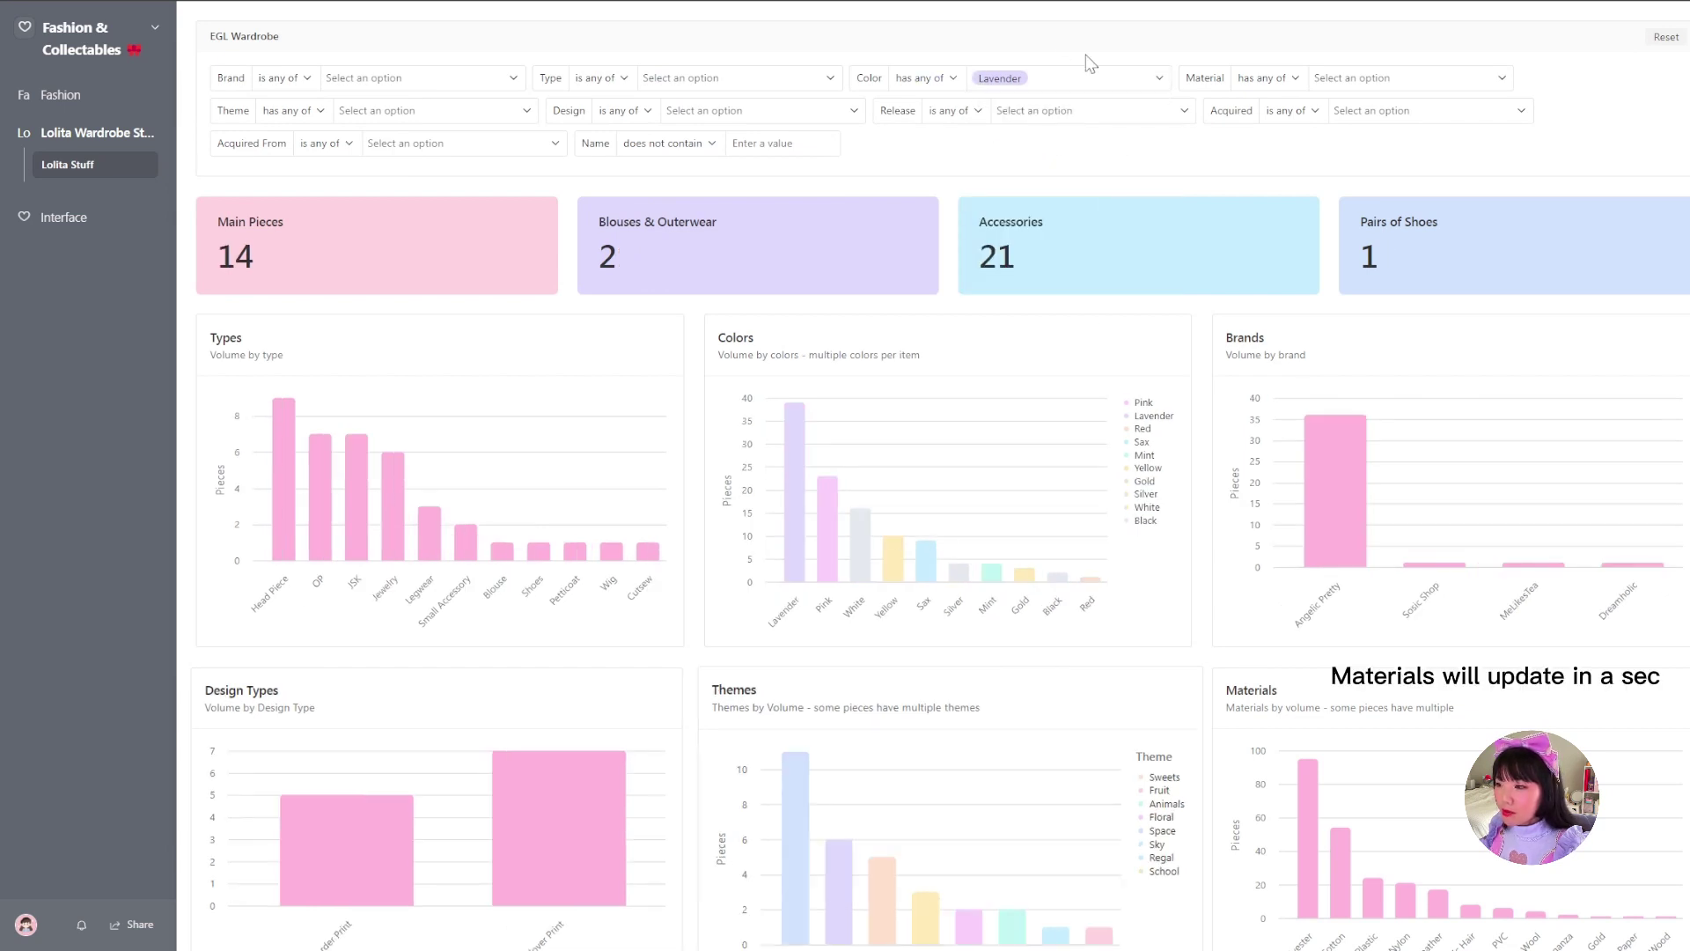
left_click(1045, 79)
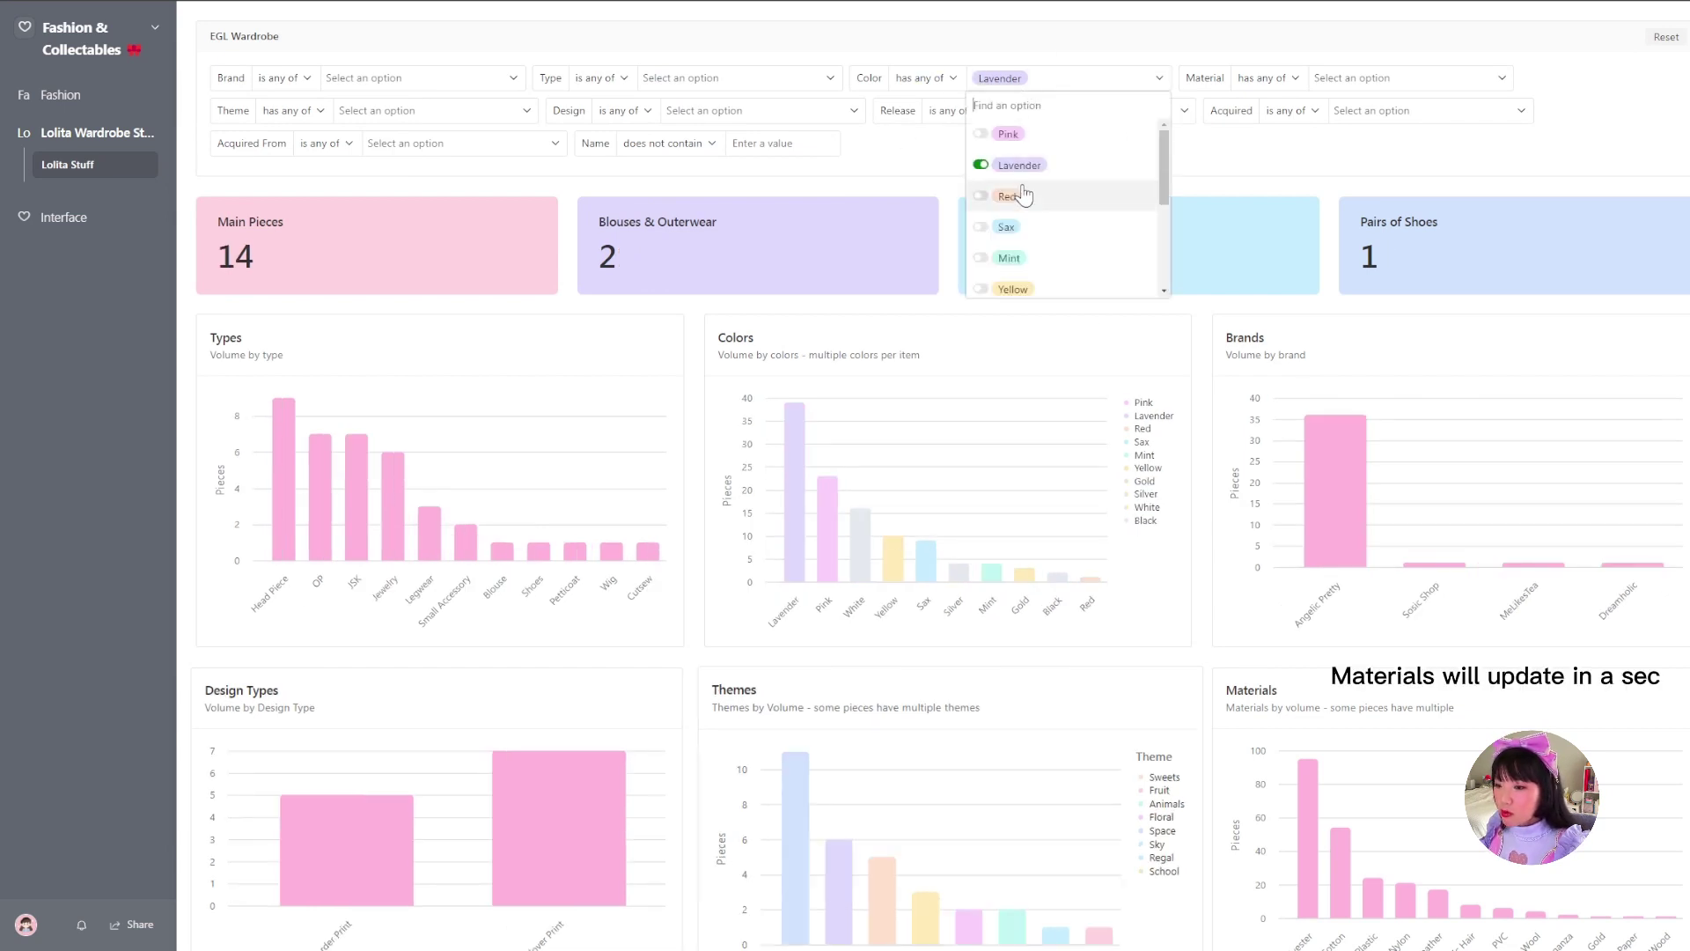
left_click(981, 166)
left_click(981, 165)
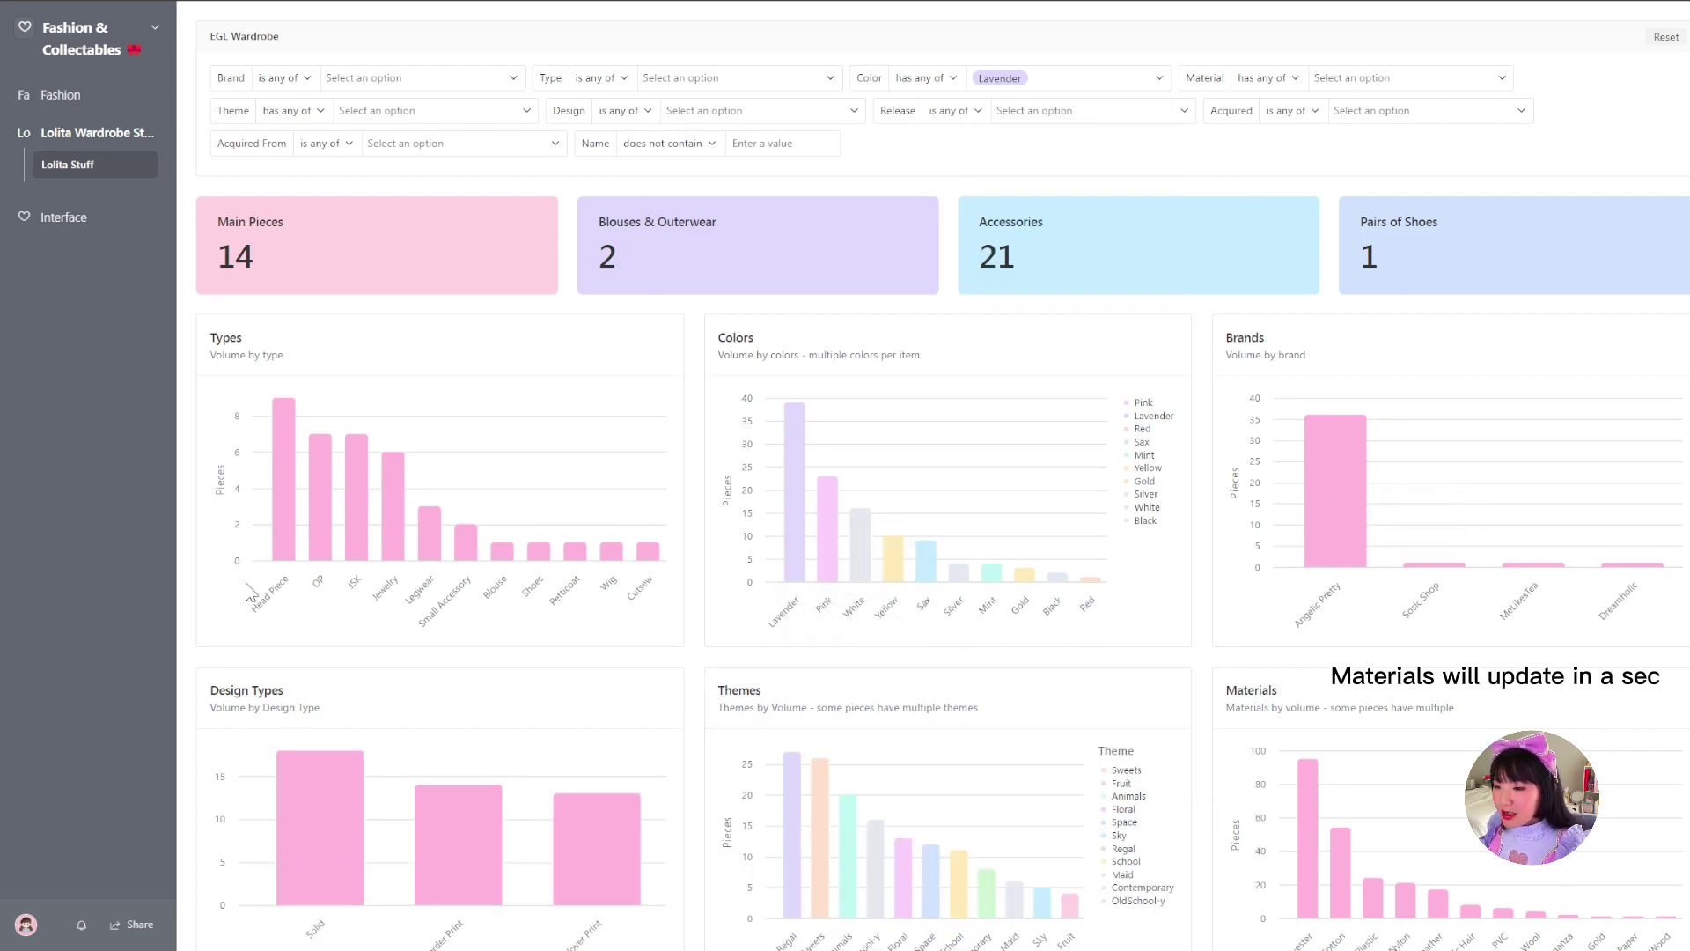
scroll(294, 579, "down", 3)
scroll(437, 656, "down", 2)
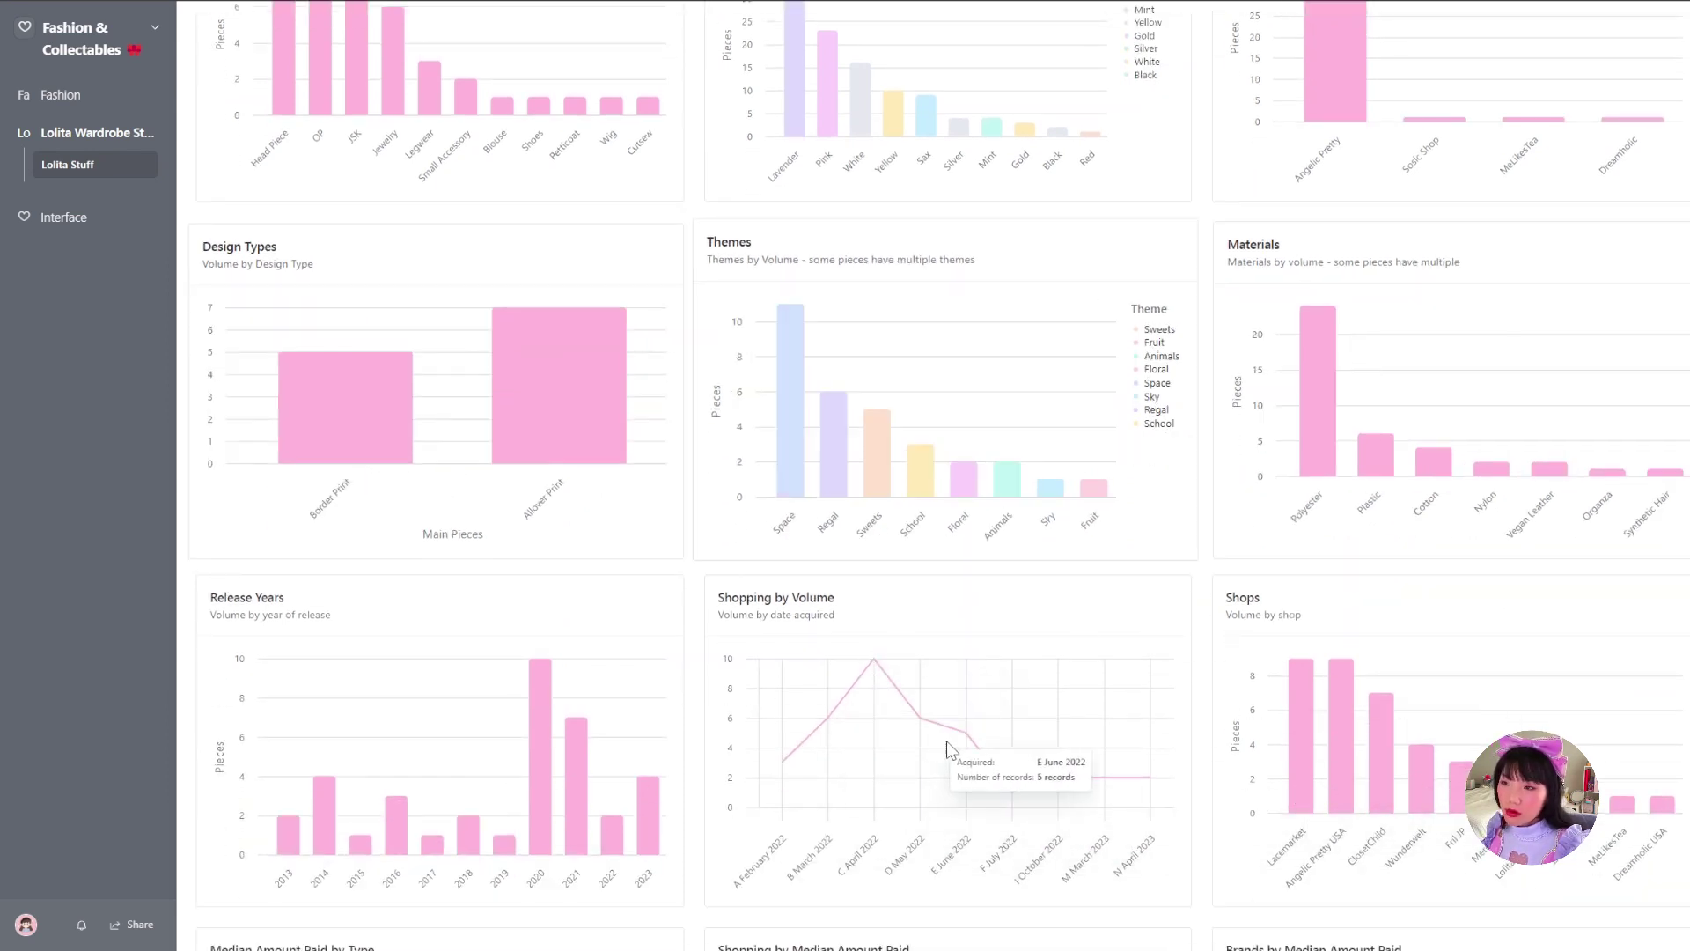
Remove Lavender from the dashboard's Color filter.
scroll(995, 722, "up", 5)
left_click(1056, 78)
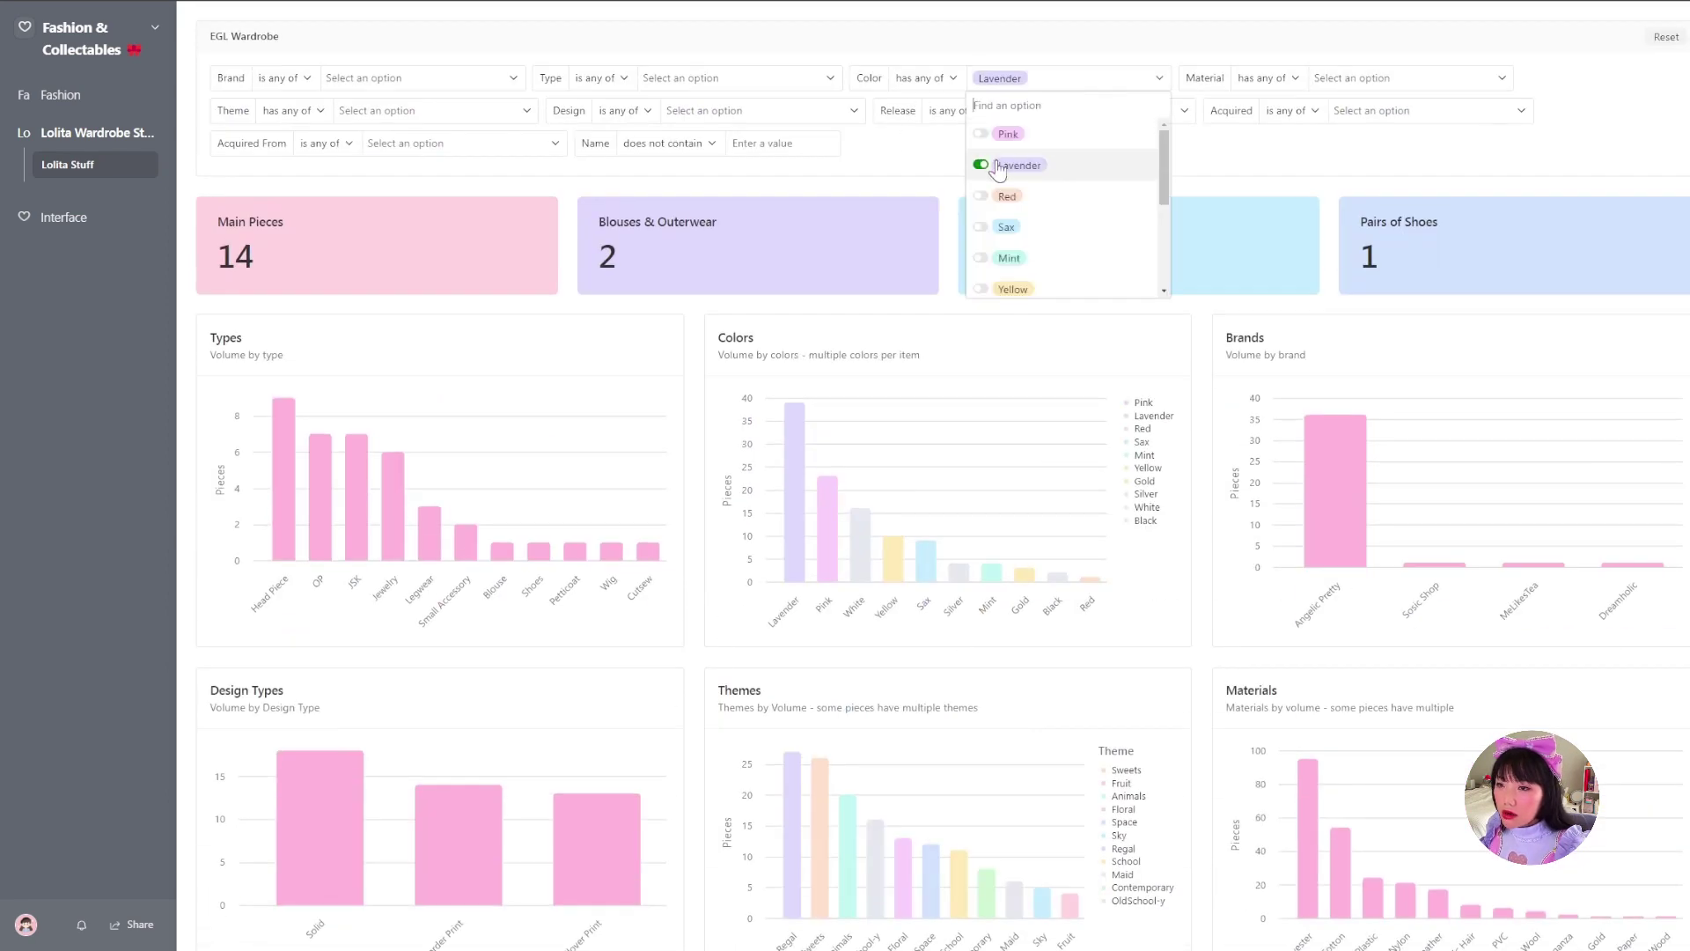
left_click(980, 135)
left_click(981, 135)
left_click(981, 166)
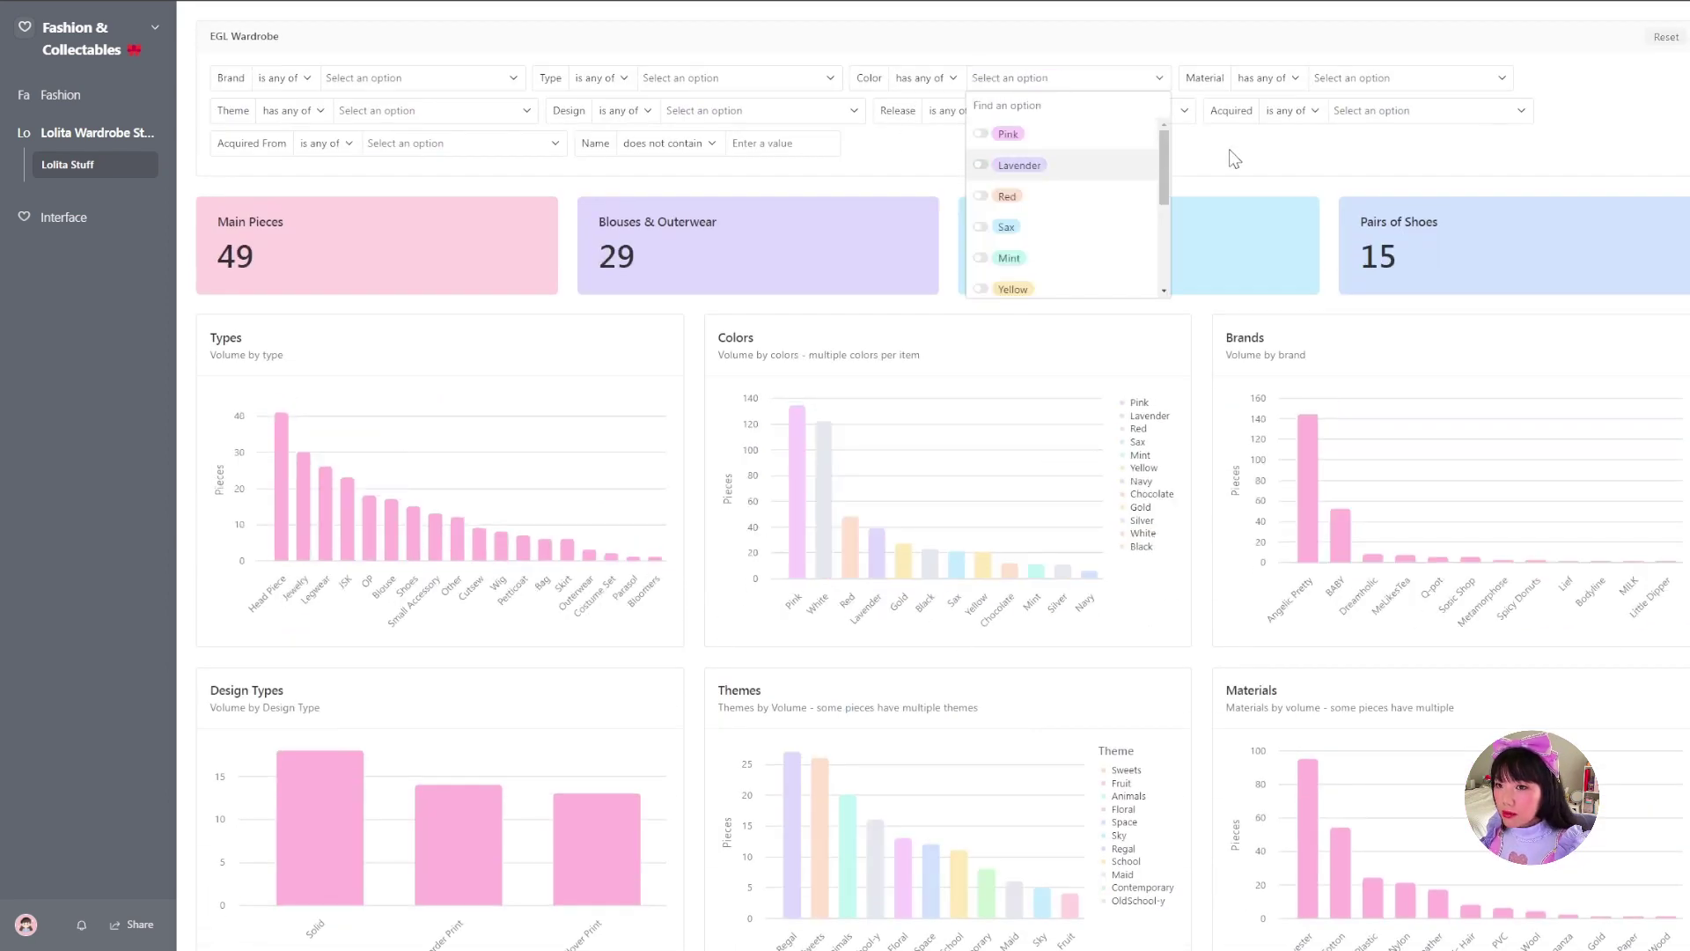
left_click(1232, 157)
Filter the dashboard to the material Cotton and the types JSK and OP, and review the filtered charts.
left_click(1347, 79)
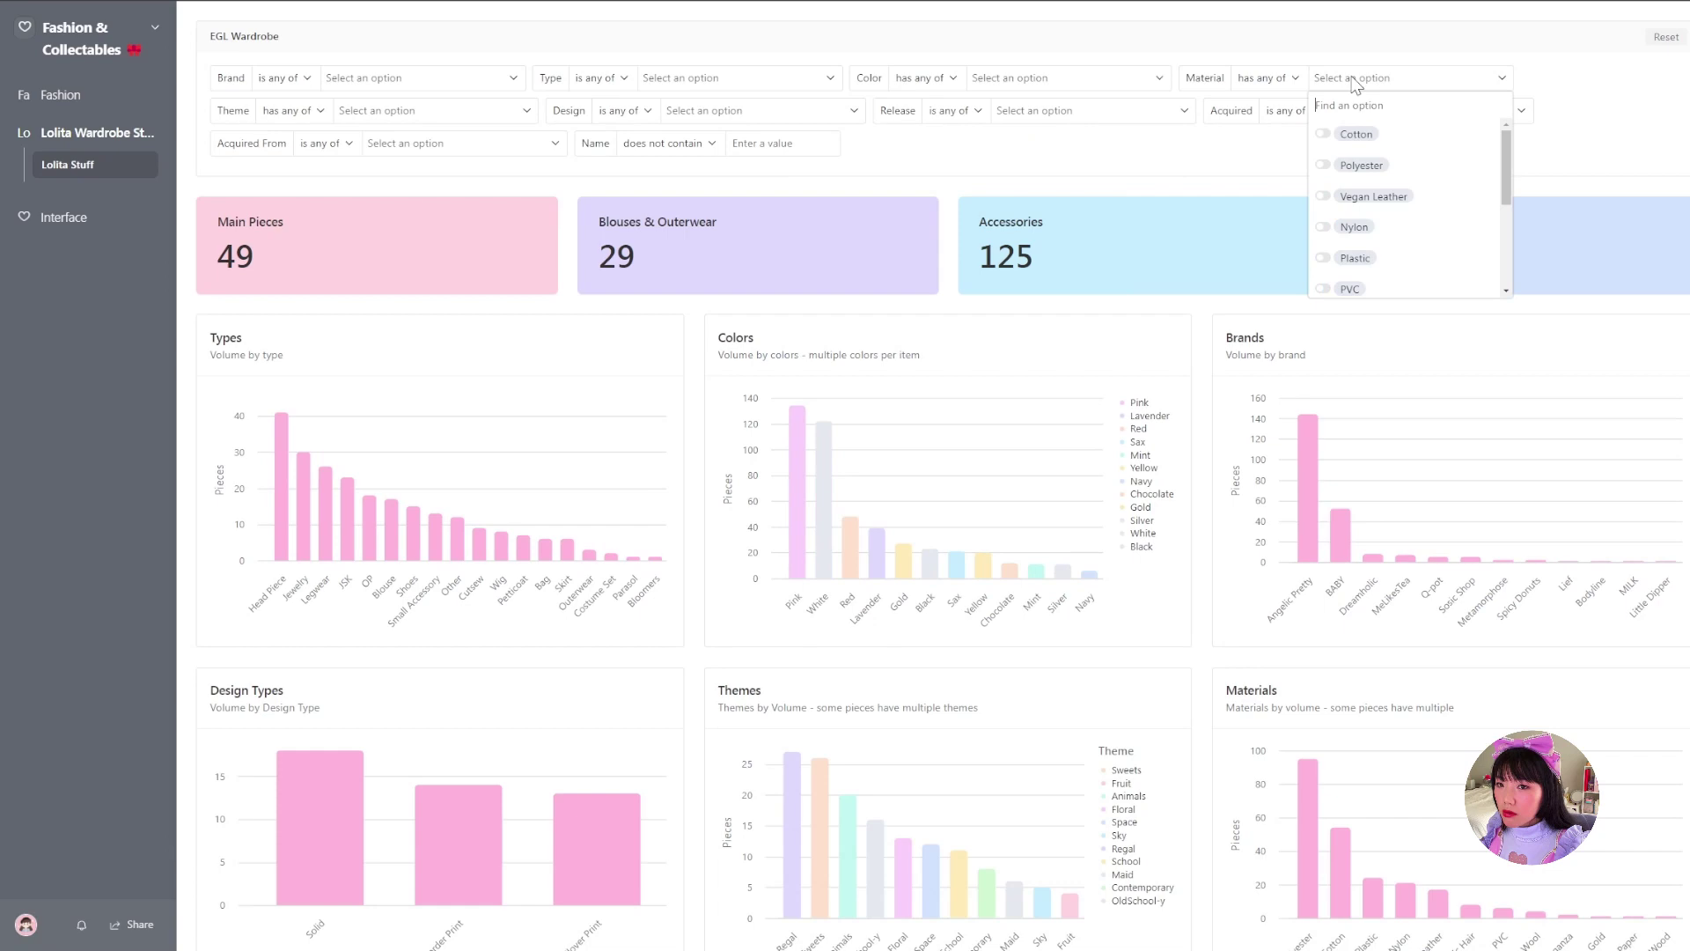
left_click(1340, 132)
left_click(716, 81)
left_click(653, 134)
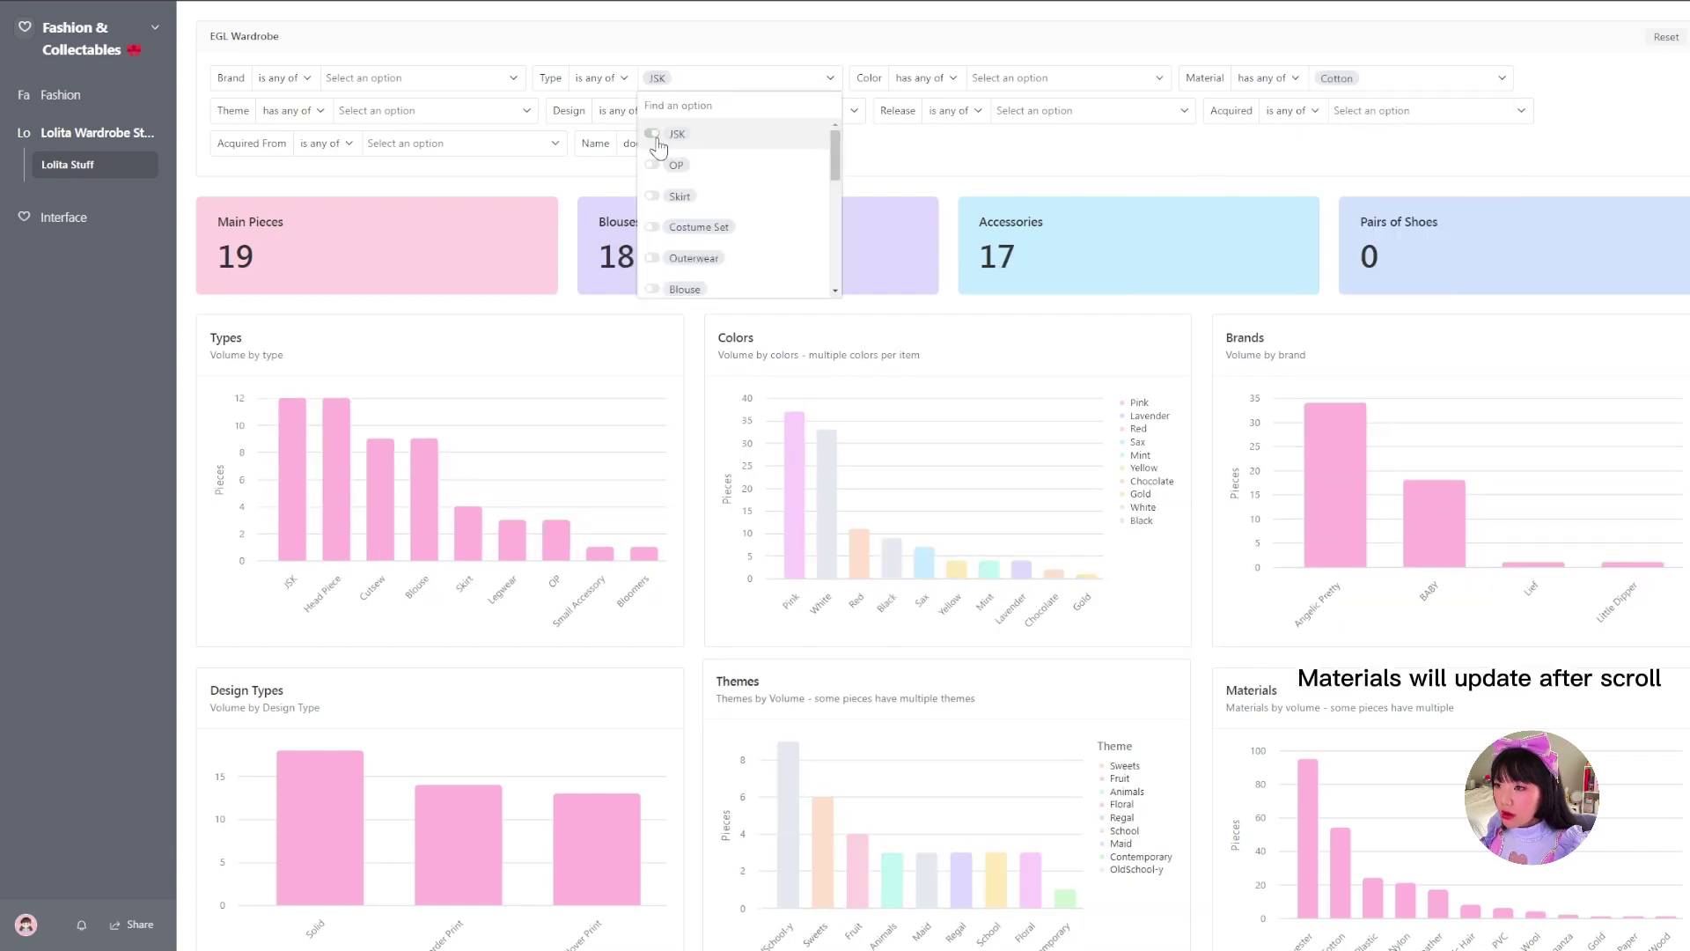
left_click(977, 158)
scroll(948, 162, "down", 7)
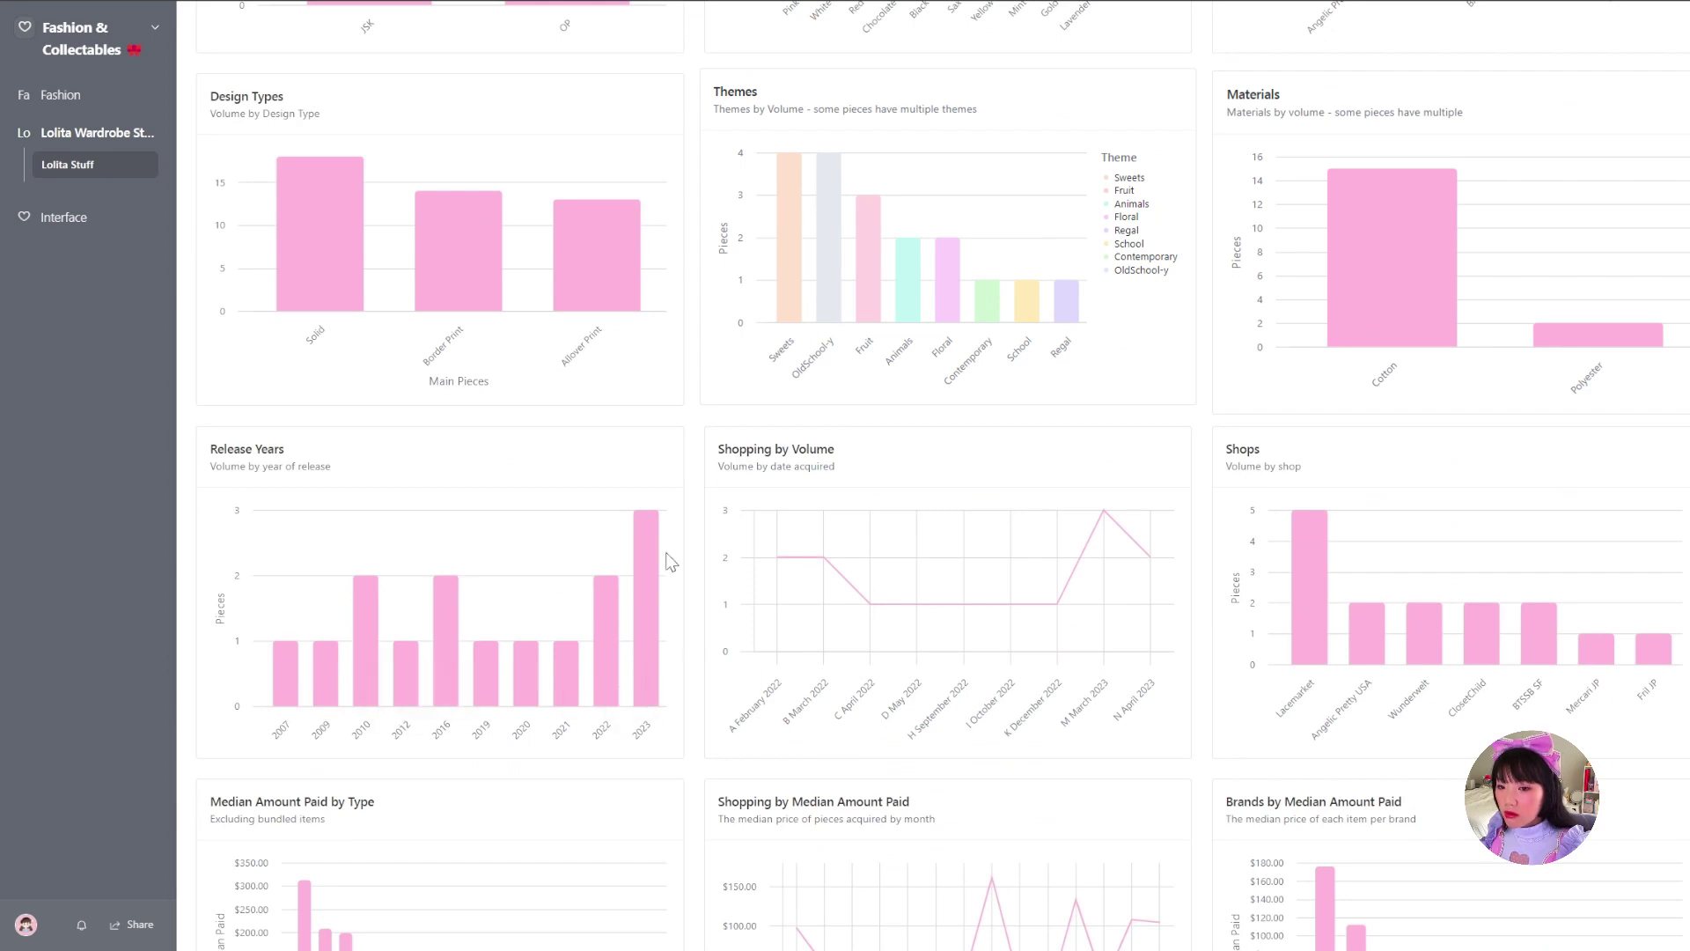
left_click(887, 607)
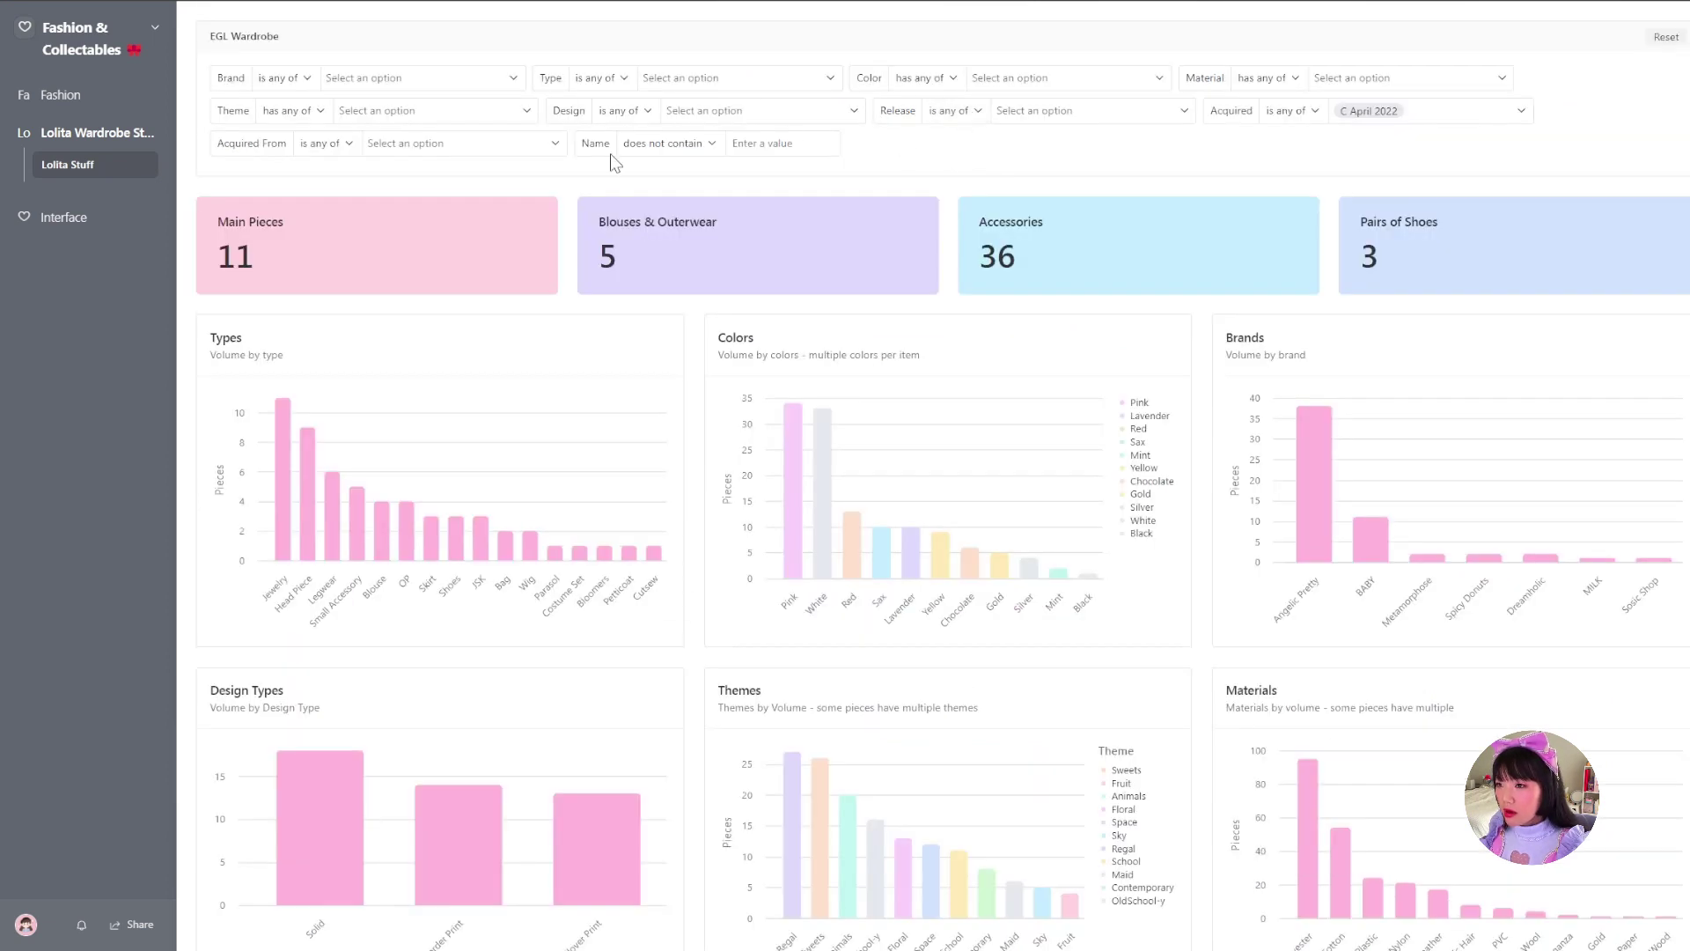